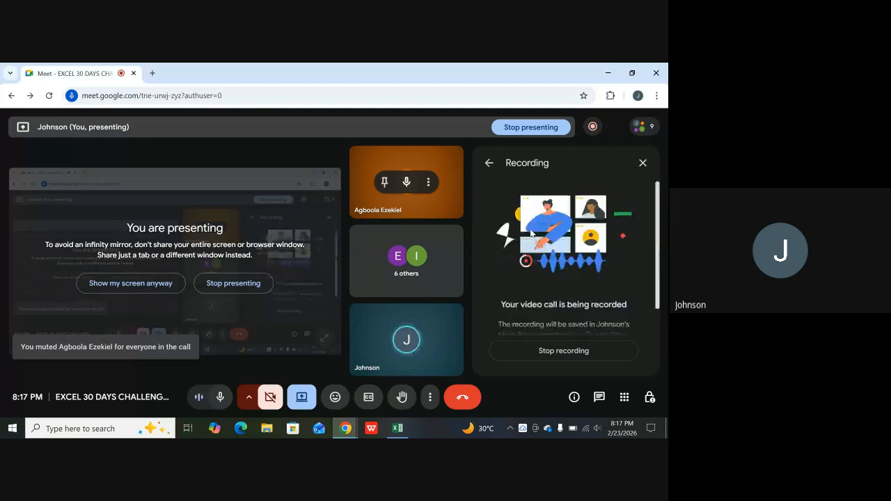
# - Open the meeting's participant list and check every contributor's microphone status
pyautogui.click(638, 126)
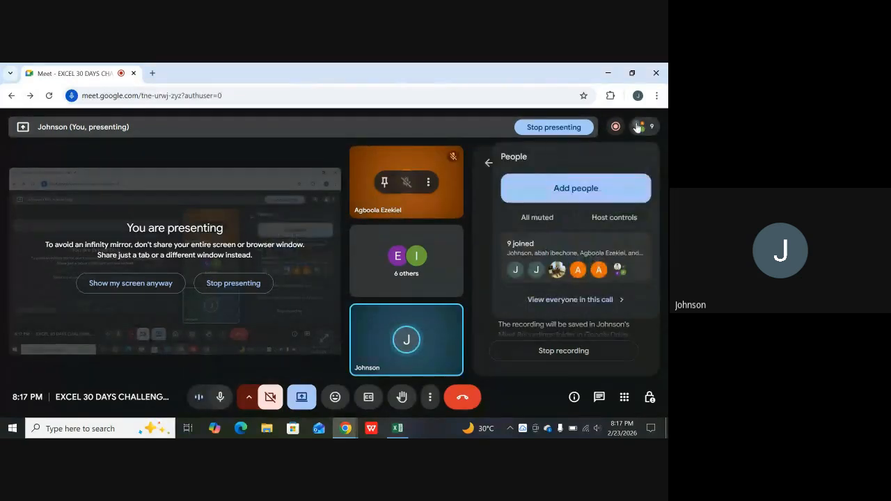
pyautogui.click(407, 182)
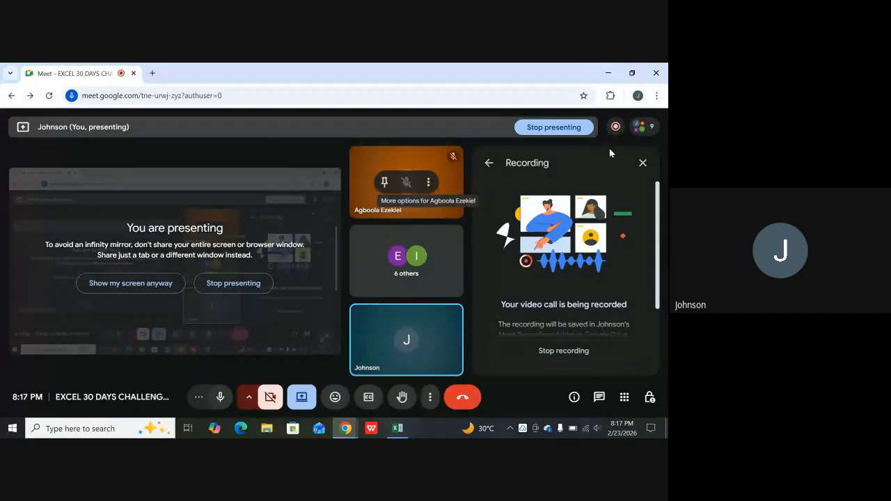
pyautogui.click(639, 127)
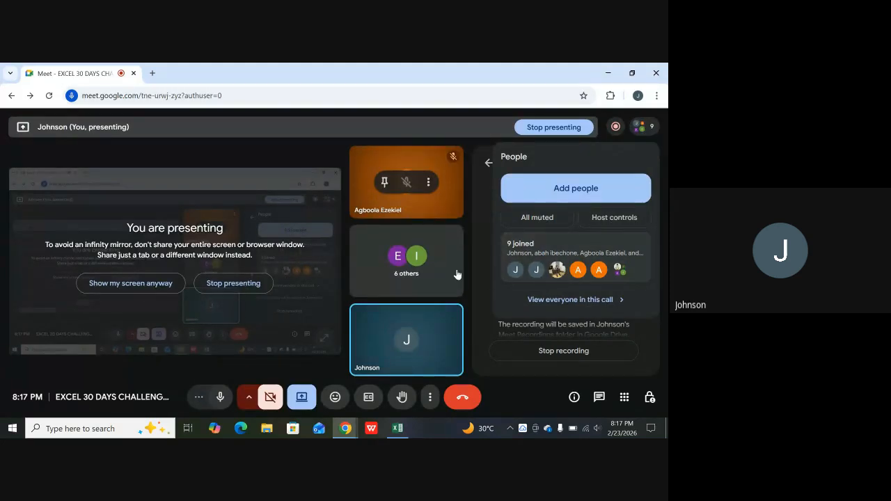
pyautogui.click(413, 255)
pyautogui.scroll(-5, 565, 275)
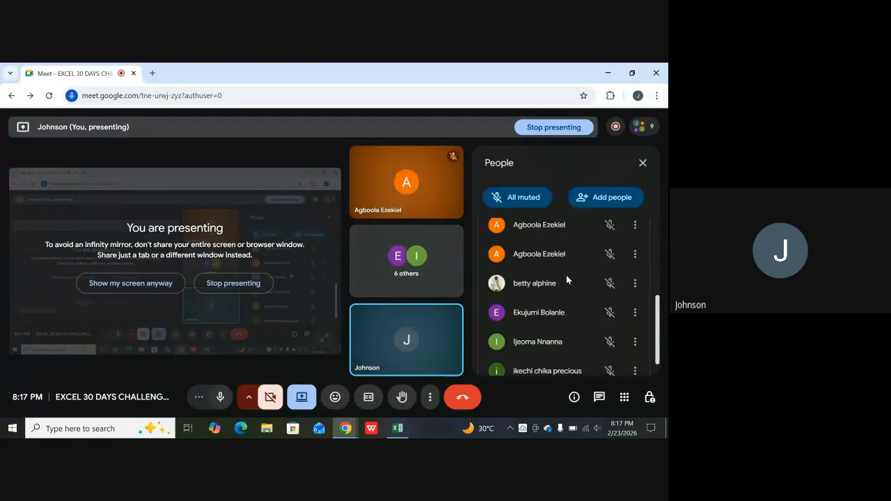
pyautogui.scroll(8, 566, 275)
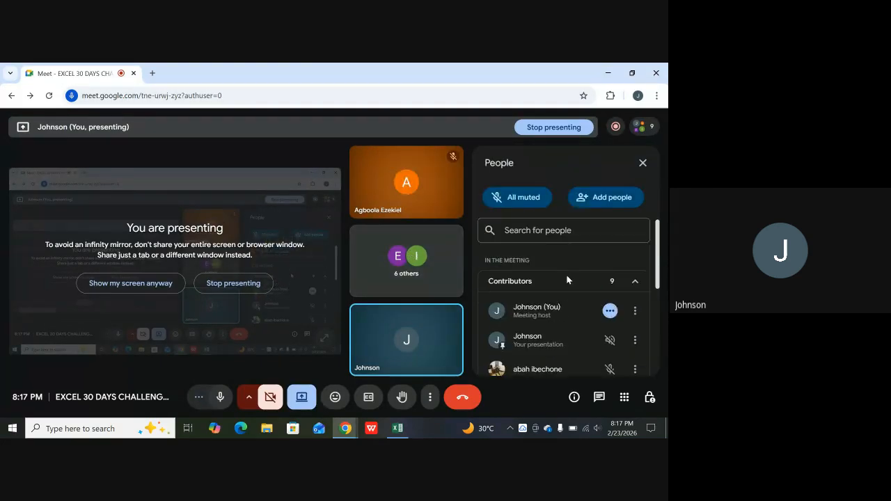
# - Admit the guest waiting to join the meeting and expand the contributors list
pyautogui.click(611, 281)
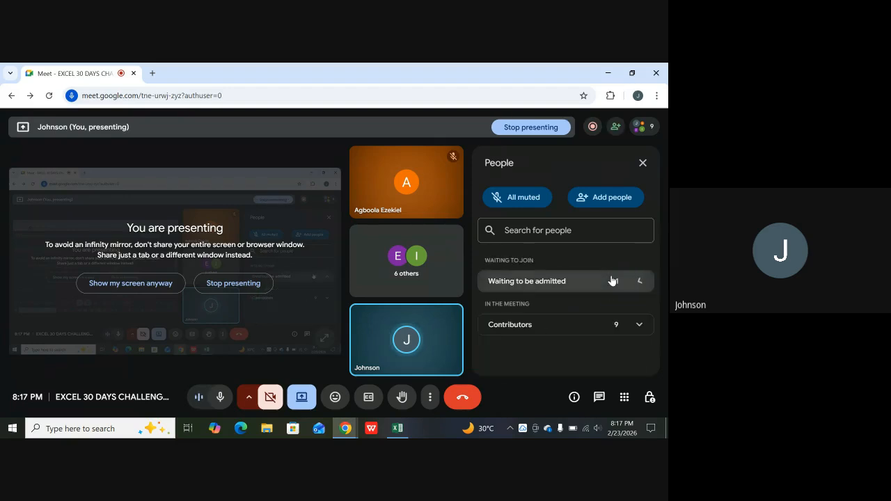
pyautogui.click(611, 281)
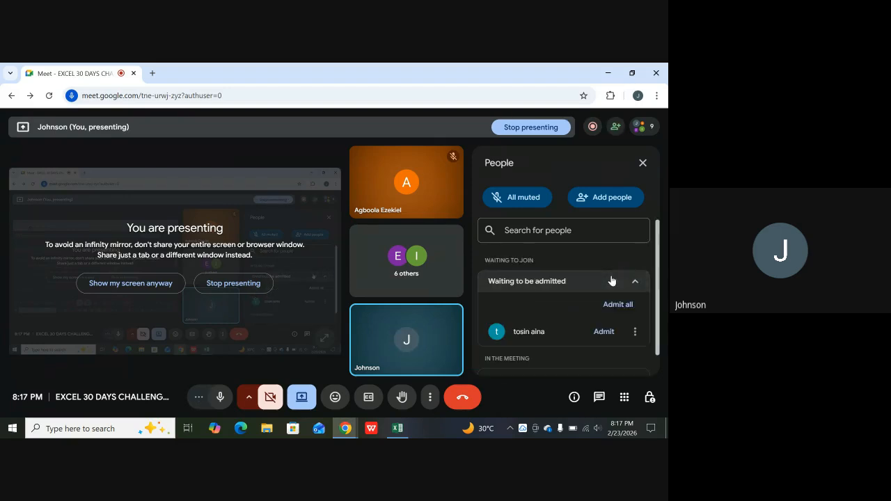
pyautogui.click(600, 331)
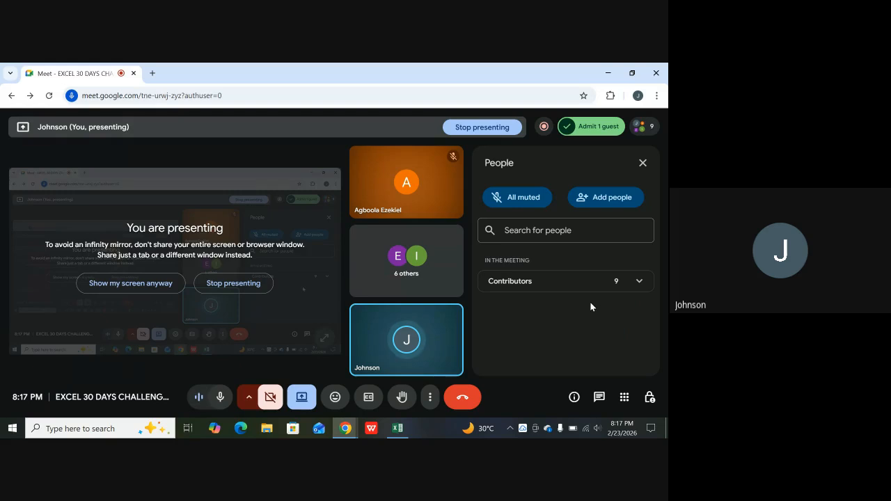
pyautogui.click(589, 126)
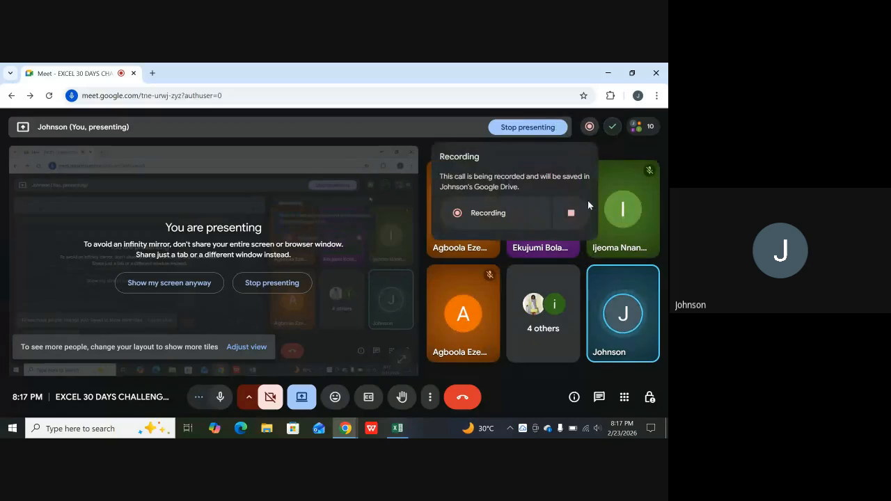
pyautogui.click(538, 312)
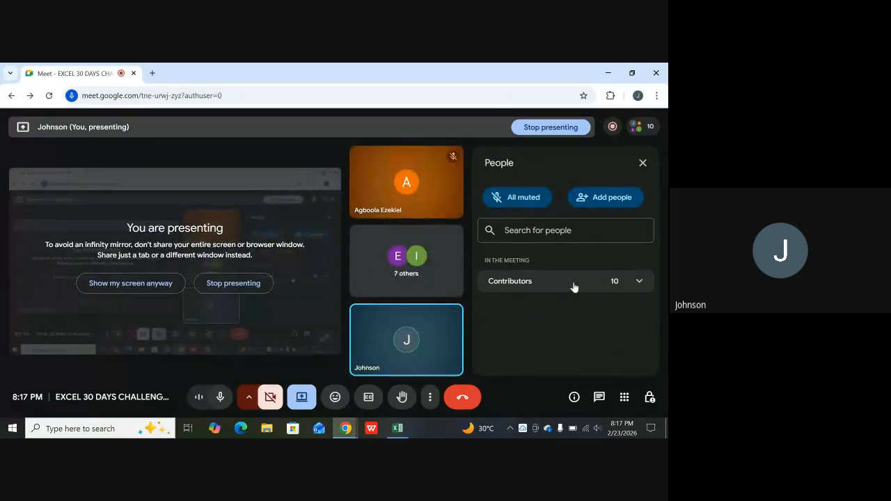
pyautogui.click(597, 288)
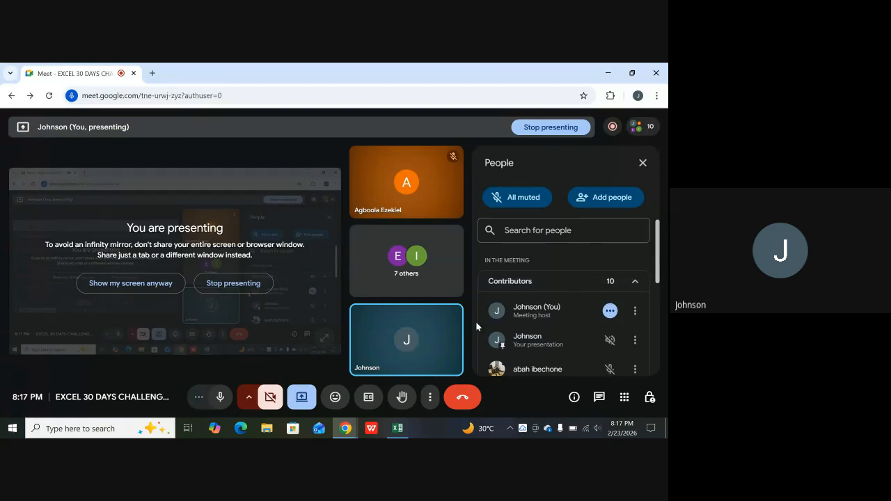
# - Switch to the Excel workbook and commit the pending entry 731 as Delaware's Quarter 3 value in D307
pyautogui.click(396, 428)
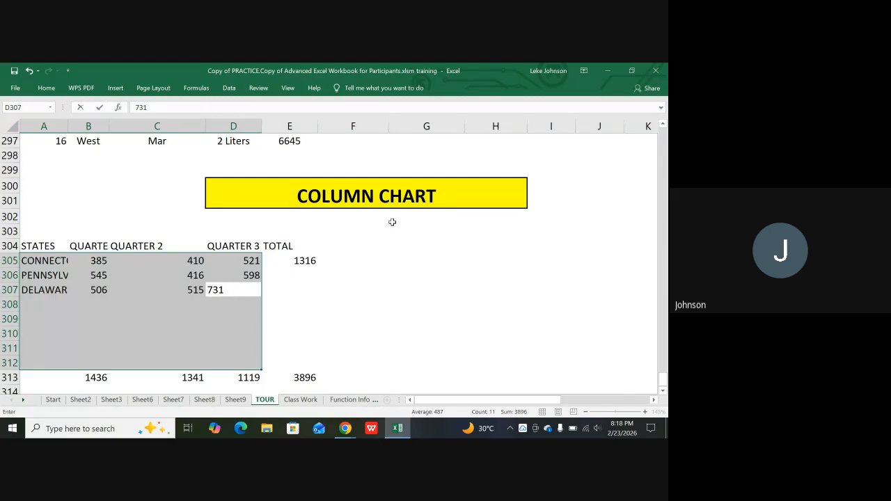
pyautogui.press('Return')
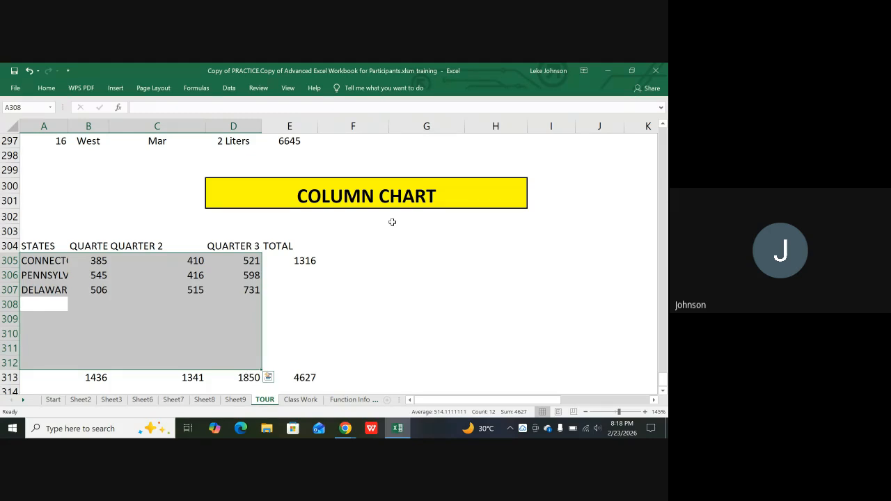
# - Fill row 308 with NEW JERSEY and the quarterly values 591, 781 and 617
pyautogui.write('NEW')
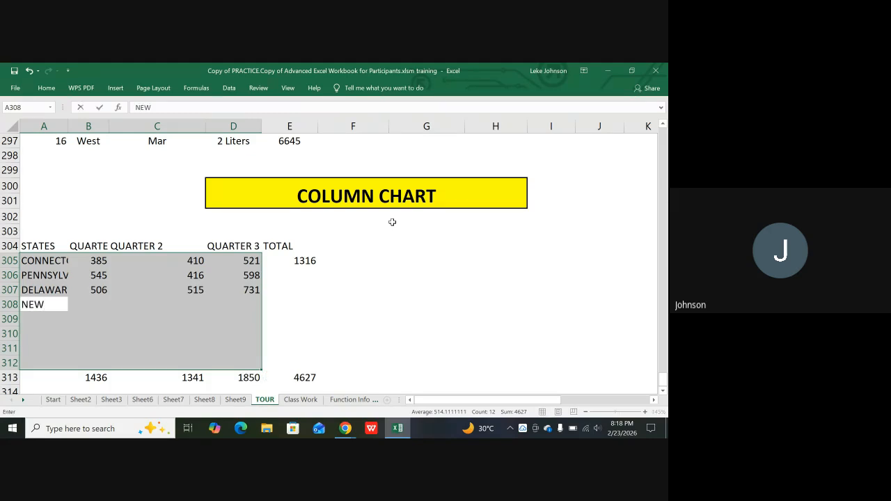
pyautogui.write(' JERSEY')
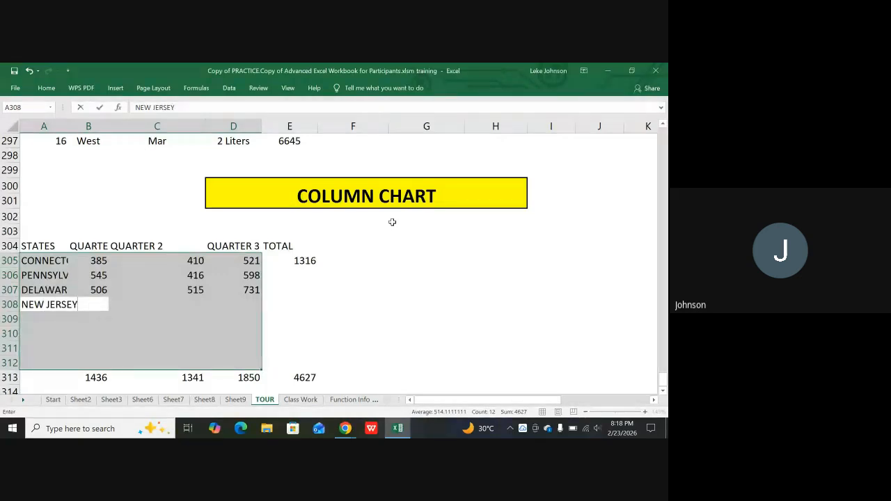
pyautogui.press('Tab')
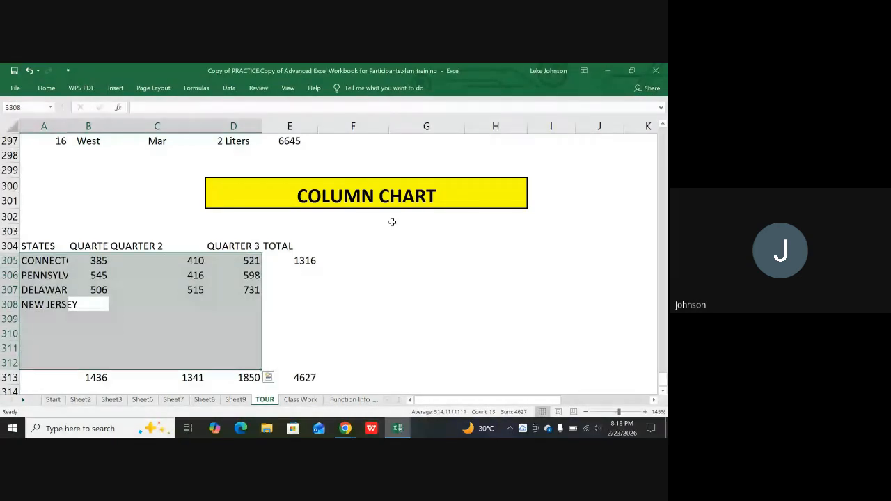
pyautogui.write('591')
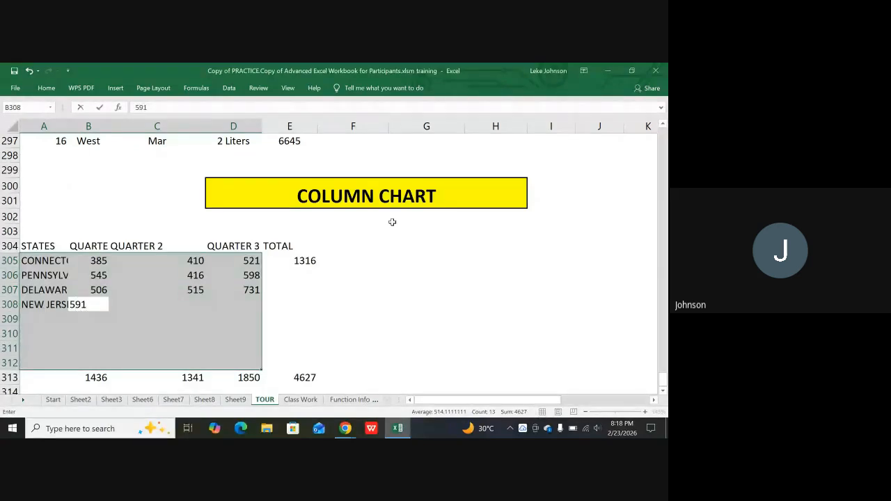
pyautogui.hotkey('ctrl', 'Return')
pyautogui.press('Tab')
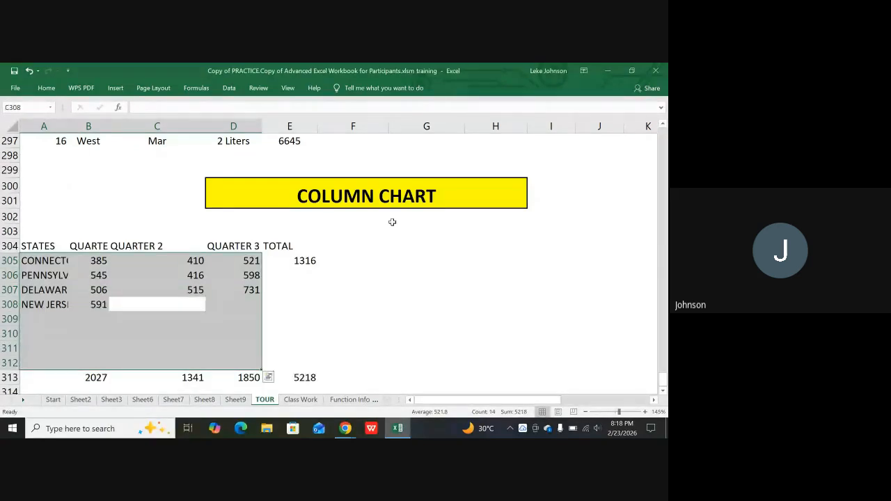
pyautogui.write('781')
pyautogui.press('Tab')
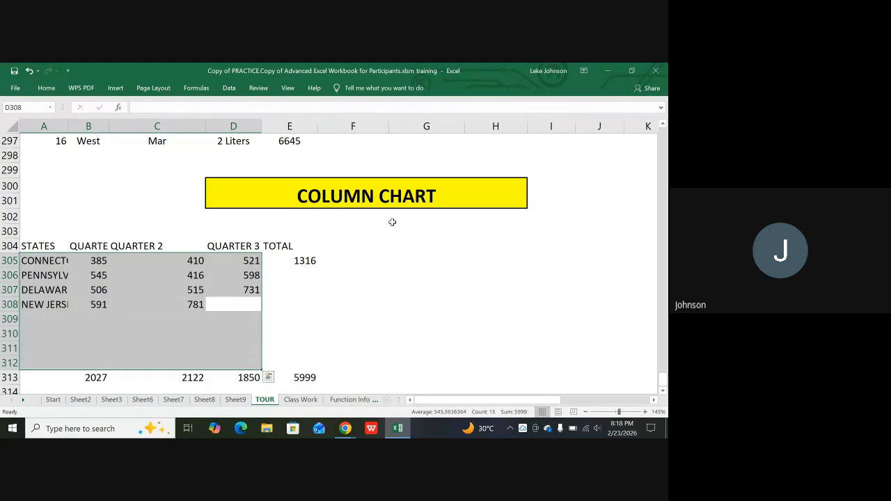
pyautogui.write('617')
pyautogui.press('Tab')
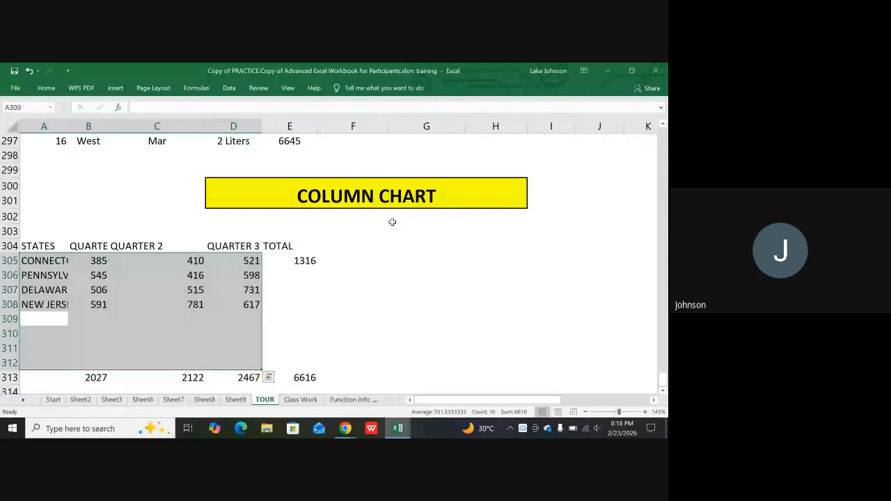
# - Fill row 309 with MARYLAND and the quarterly values 946, 816 and 895
pyautogui.write('MAR')
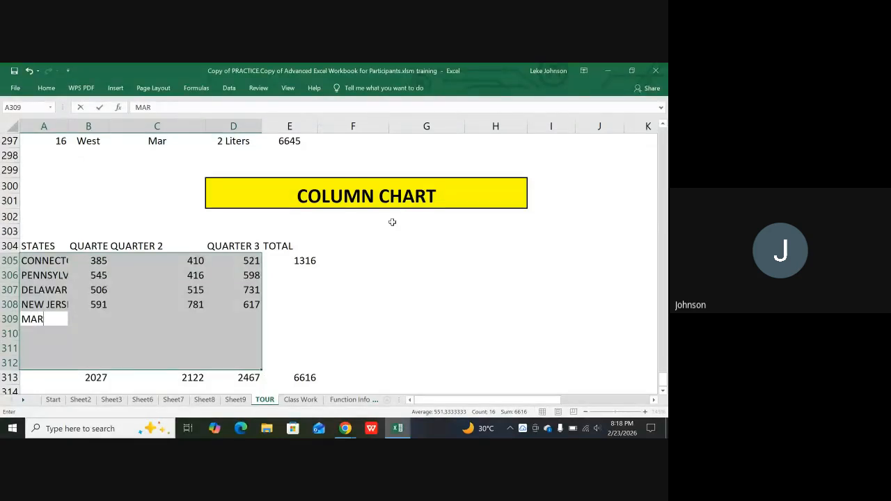
pyautogui.write('YLAND')
pyautogui.press('Tab')
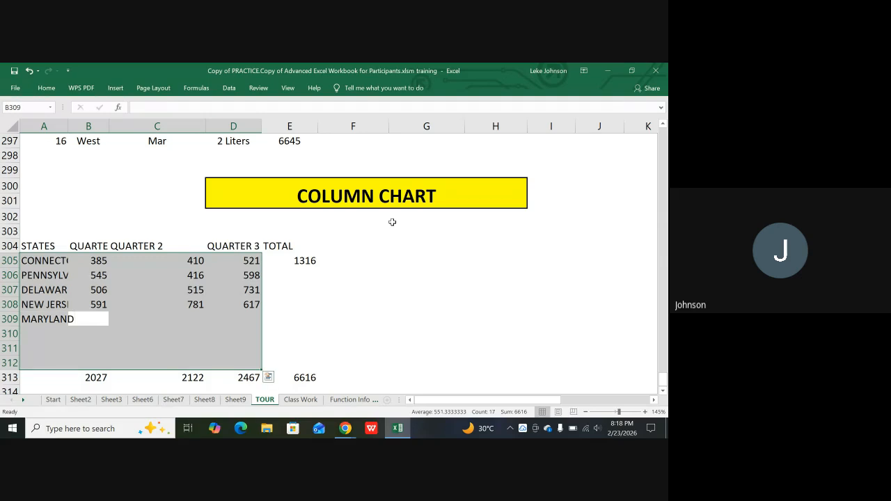
pyautogui.write('946')
pyautogui.press('Tab')
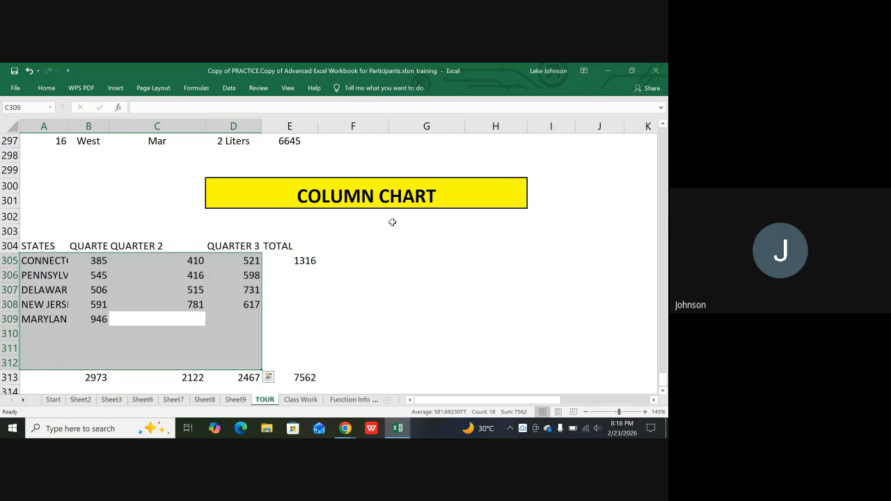
pyautogui.write('816')
pyautogui.press('Tab')
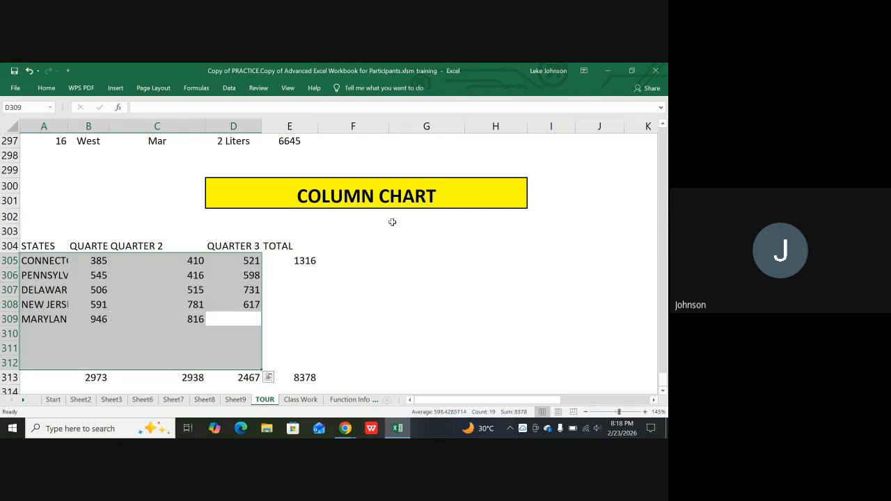
pyautogui.write('895')
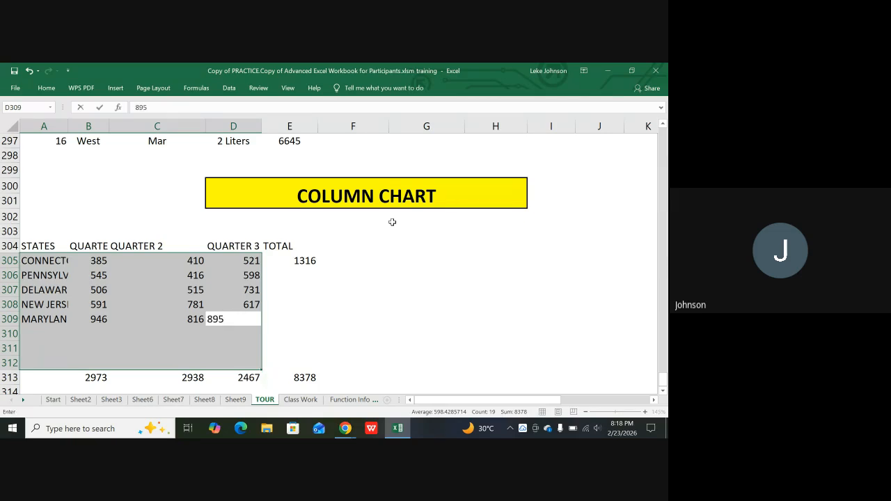
pyautogui.press('Return')
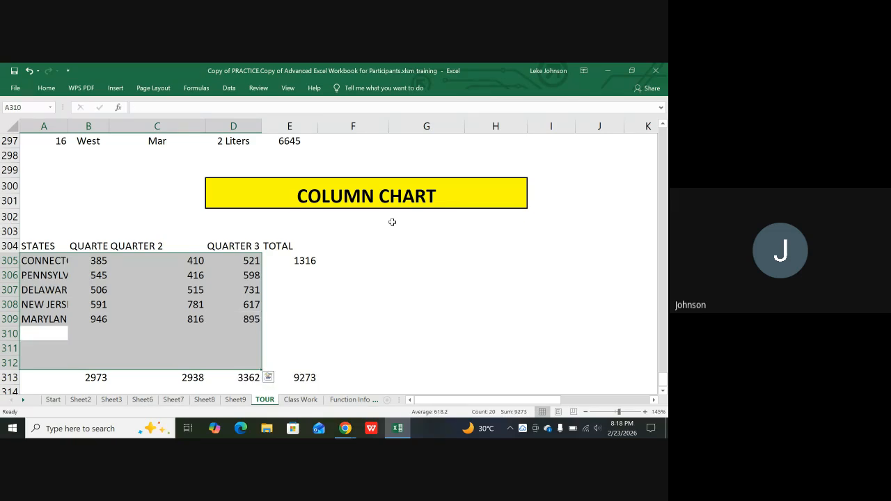
# - Fill row 310 with VERMONT and the quarterly values 910, 867 and 946
pyautogui.write('VER')
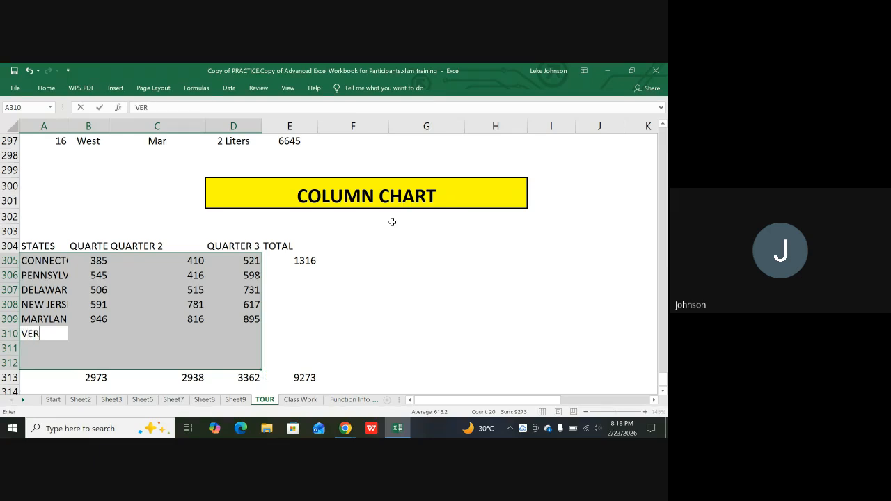
pyautogui.write('MONT')
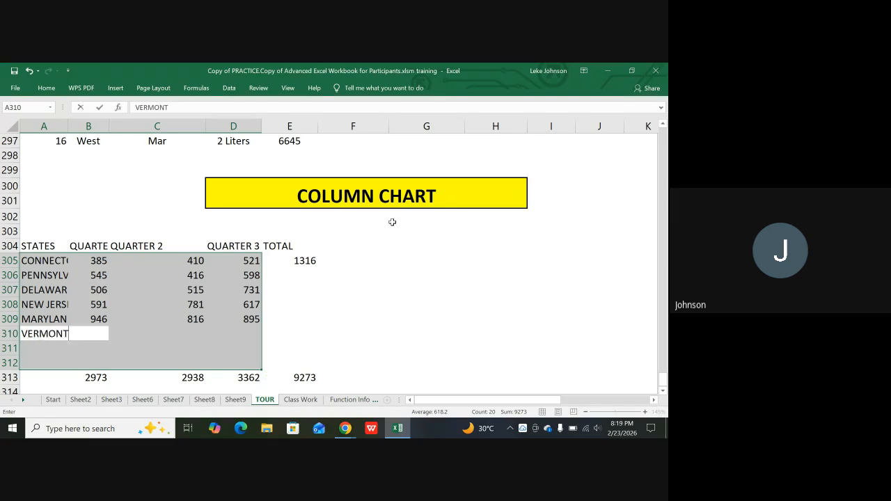
pyautogui.press('Tab')
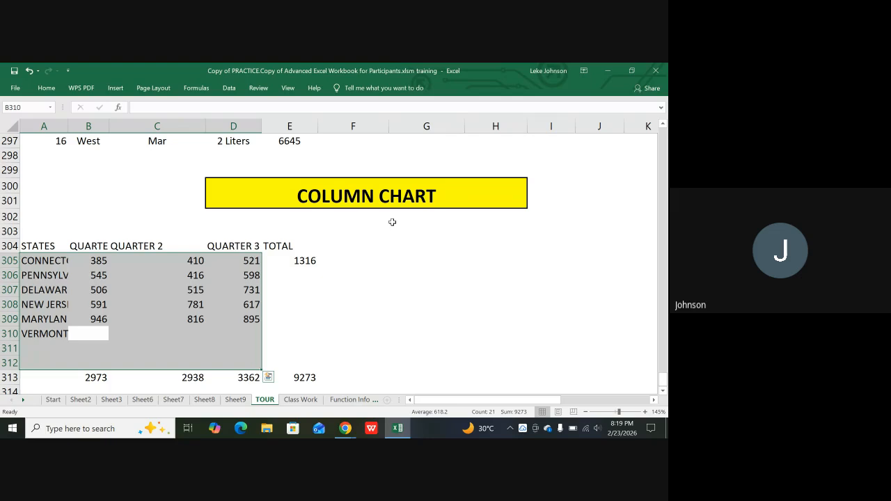
pyautogui.write('910')
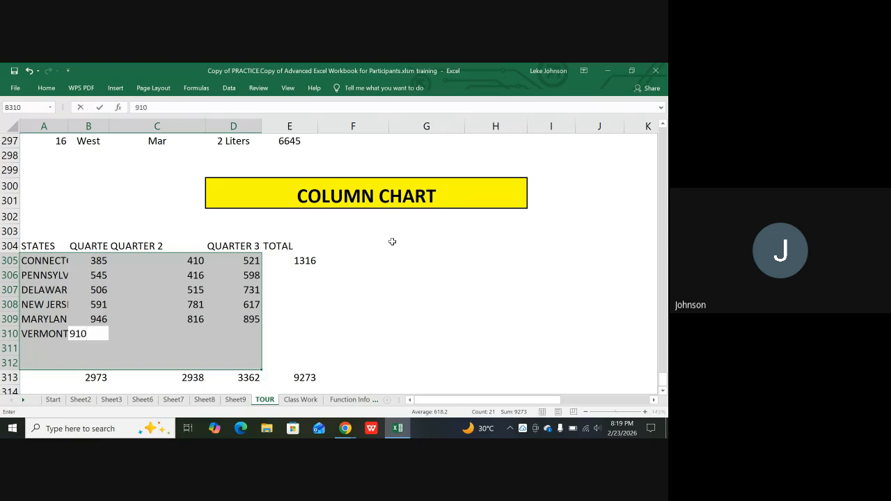
pyautogui.press('Tab')
pyautogui.write('867')
pyautogui.press('Tab')
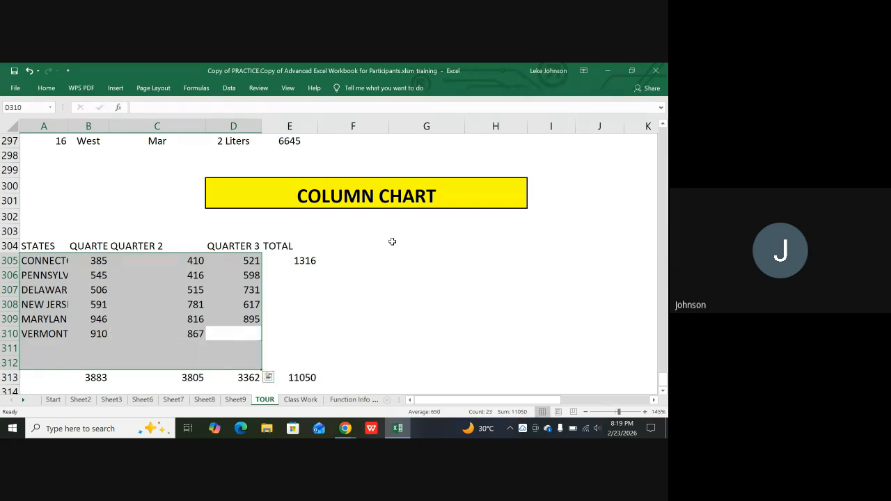
pyautogui.write('946')
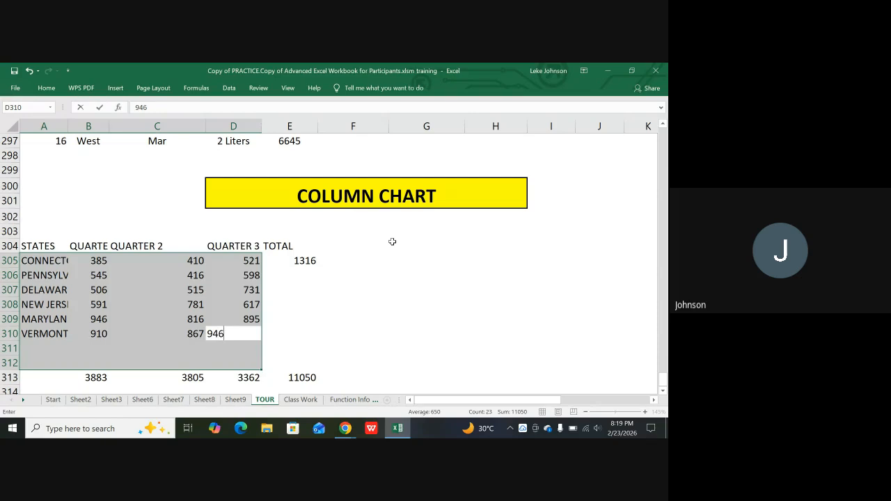
pyautogui.press('Return')
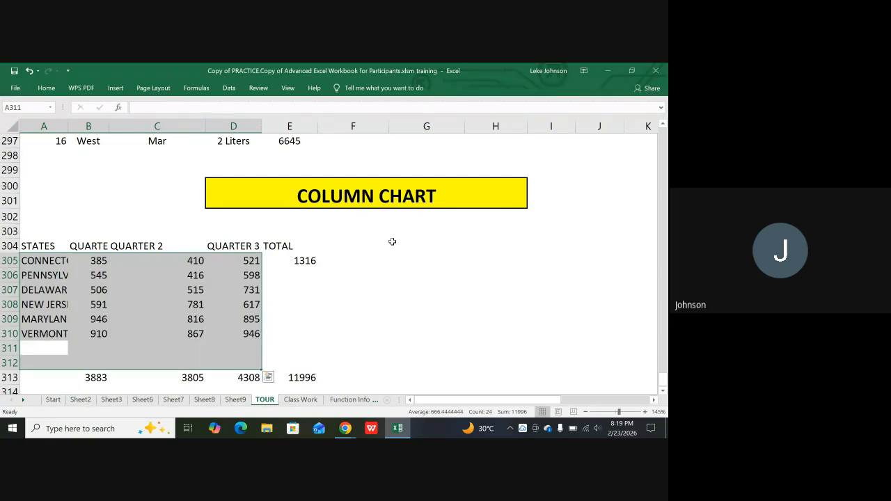
# - Fill row 311 with NEW YORK and the quarterly values 945, 816 and 895
pyautogui.write('NEW')
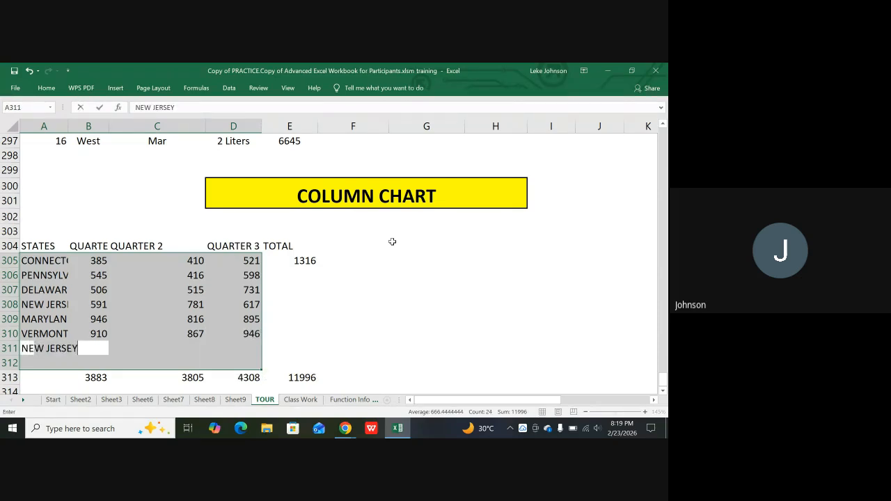
pyautogui.write(' YORK')
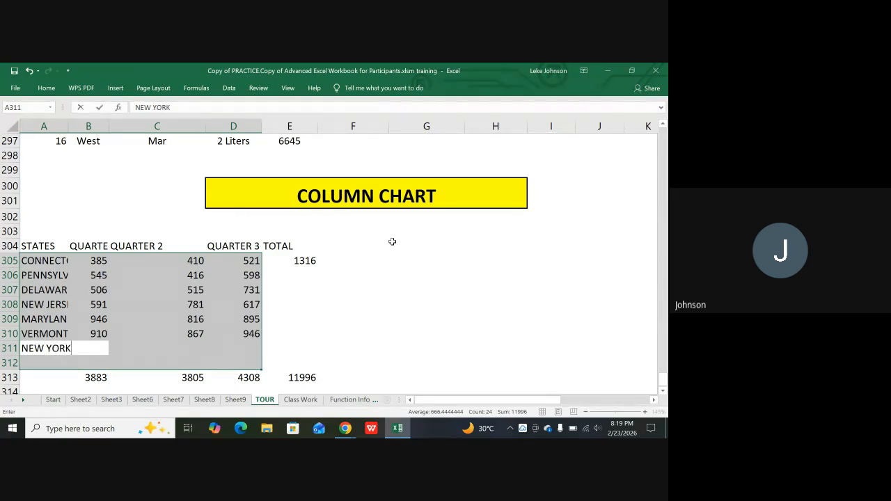
pyautogui.press('Tab')
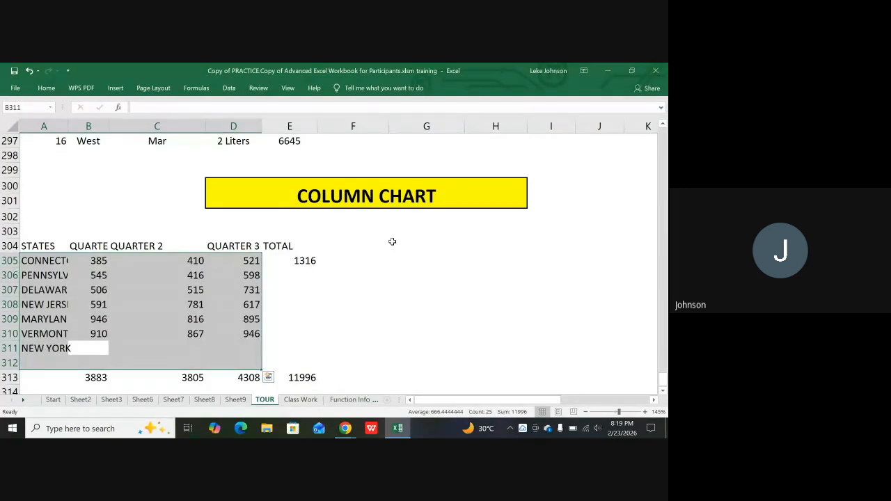
pyautogui.write('945')
pyautogui.press('Tab')
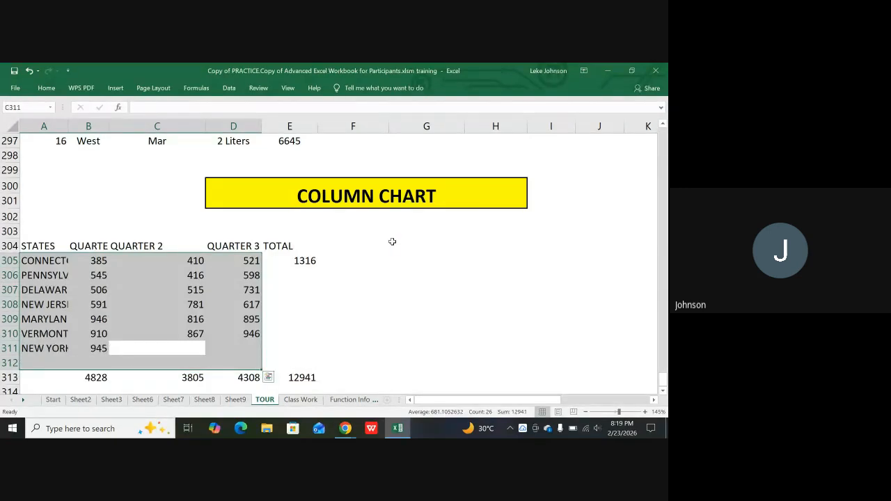
pyautogui.write('8')
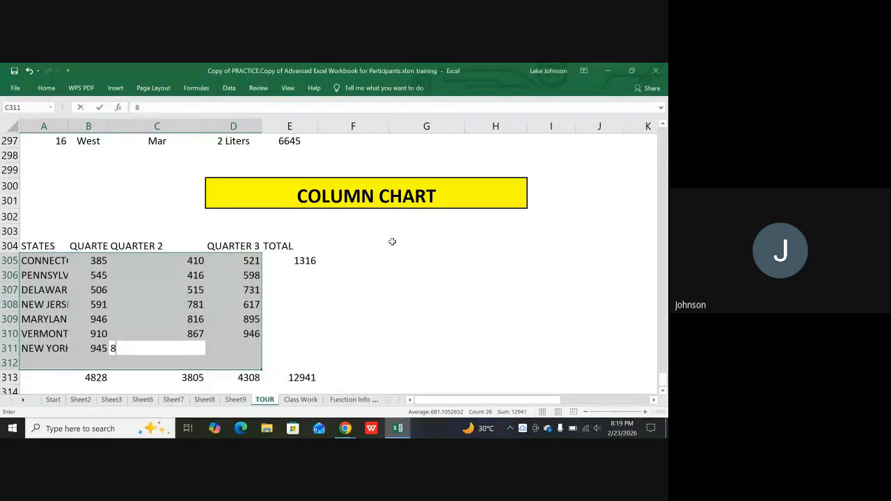
pyautogui.write('16')
pyautogui.press('Tab')
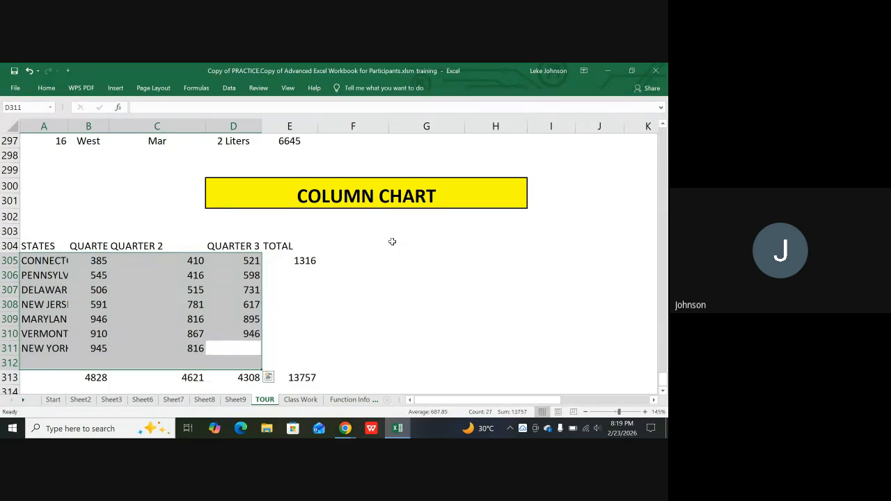
pyautogui.write('895')
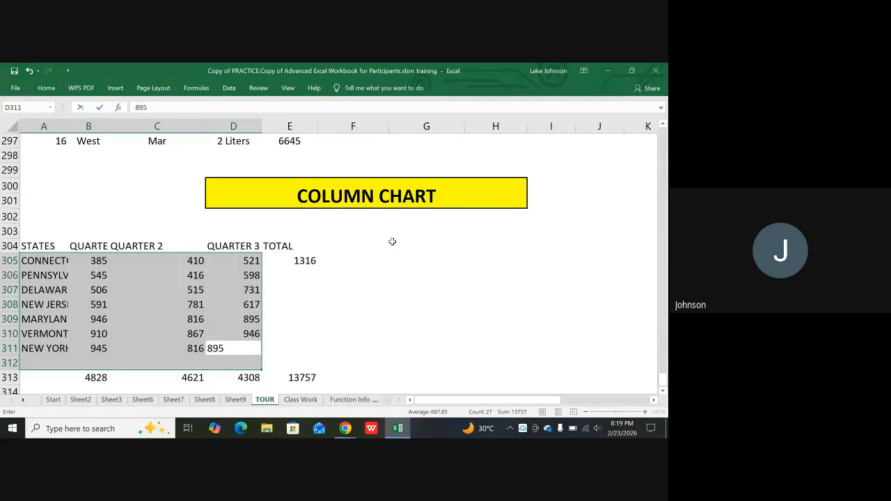
pyautogui.press('Return')
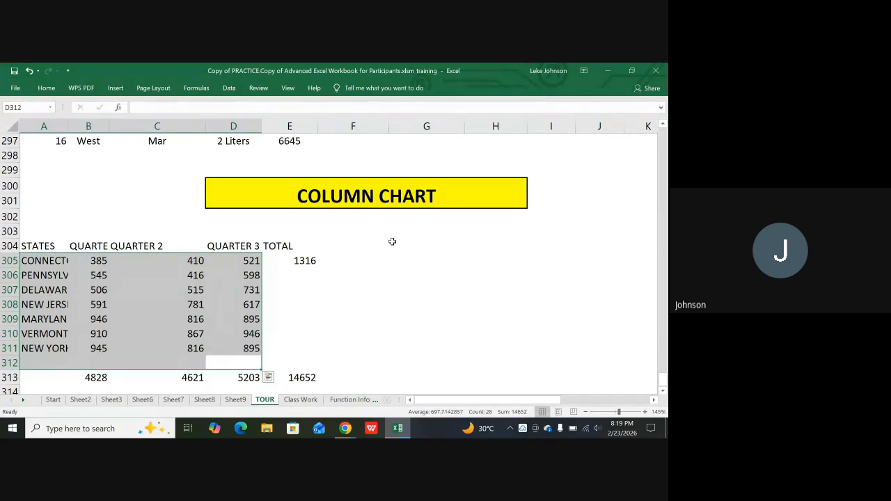
# - Clear Connecticut's total in E305 and the grand total in E313 of the TOTAL column
pyautogui.click(320, 332)
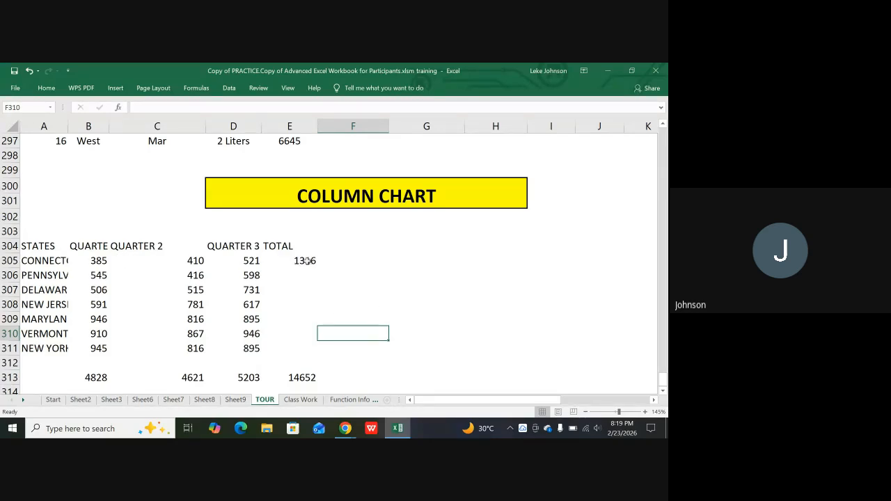
pyautogui.moveTo(307, 260); pyautogui.dragTo(304, 389)
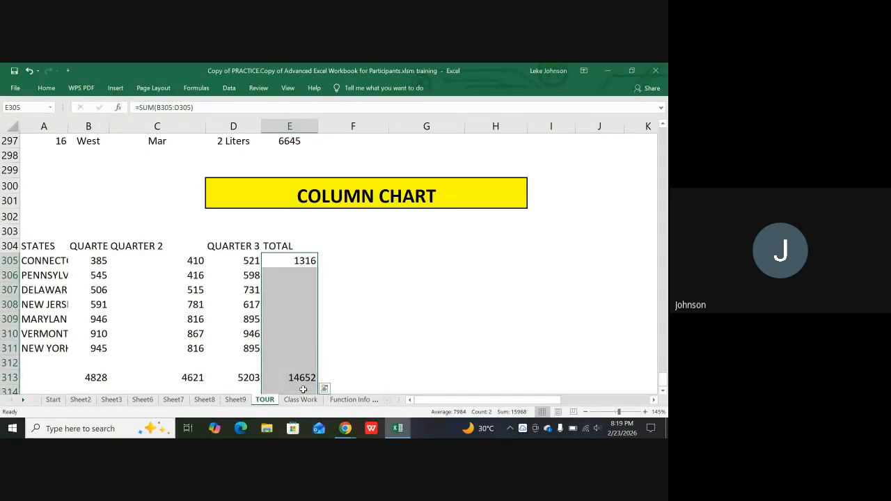
pyautogui.press('BackSpace')
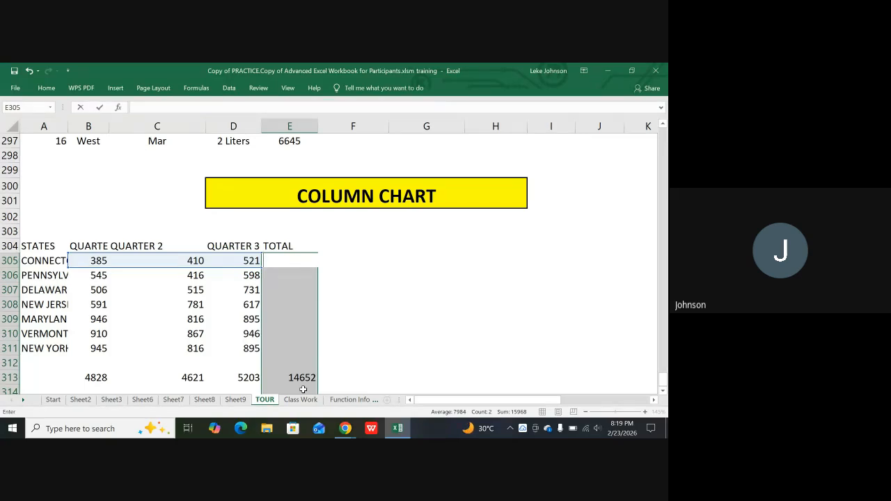
pyautogui.press('Right')
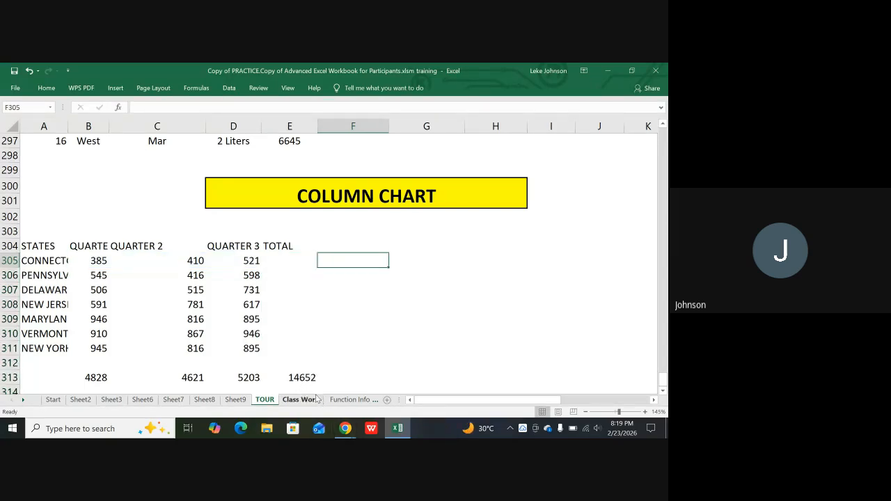
pyautogui.click(299, 377)
pyautogui.press('BackSpace')
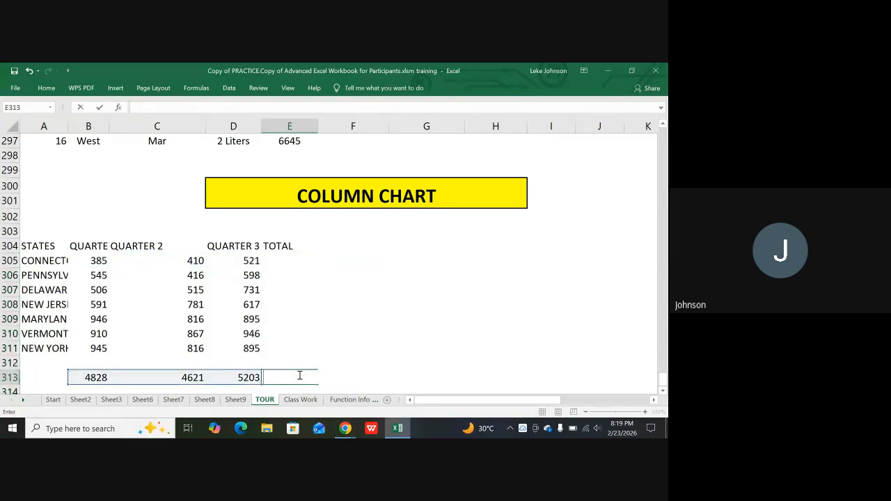
pyautogui.press('Left')
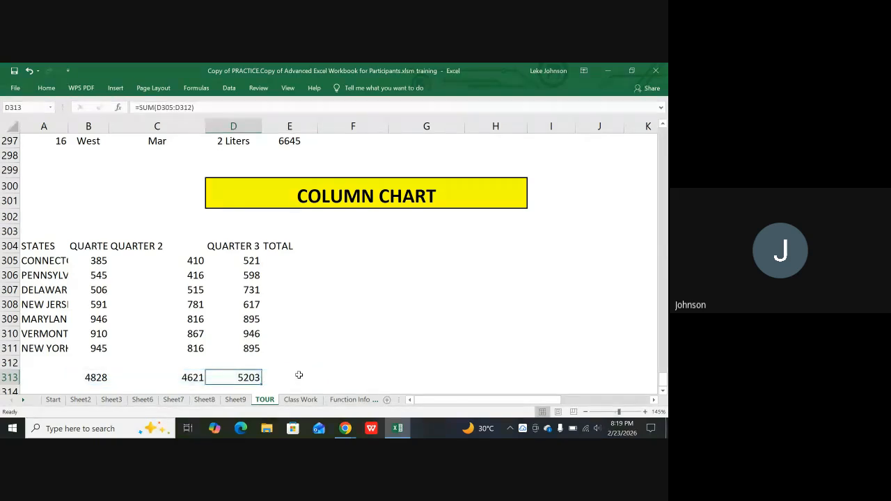
# - Clear the three quarterly column totals in D313, C313 and B313
pyautogui.press('BackSpace')
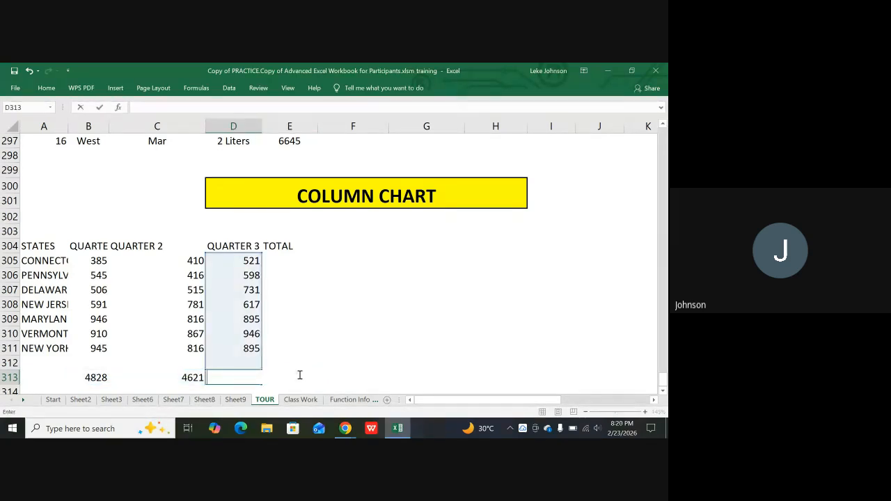
pyautogui.press('Left')
pyautogui.press('BackSpace')
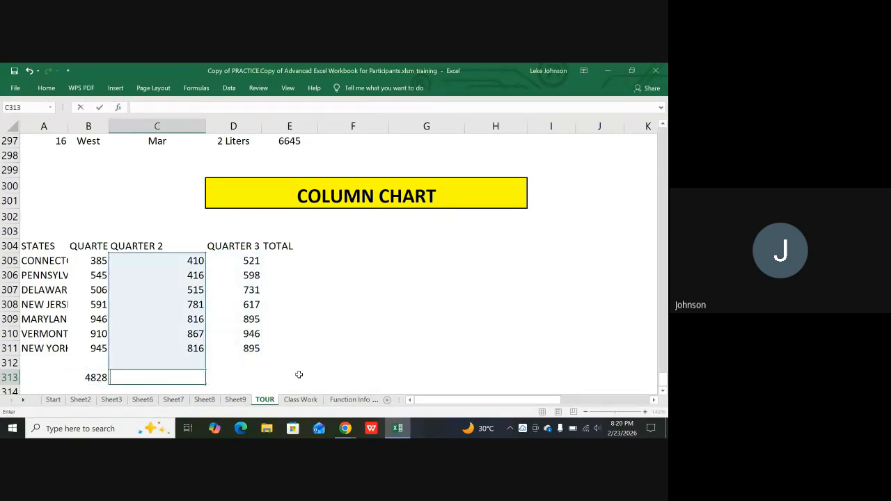
pyautogui.press('Left')
pyautogui.press('BackSpace')
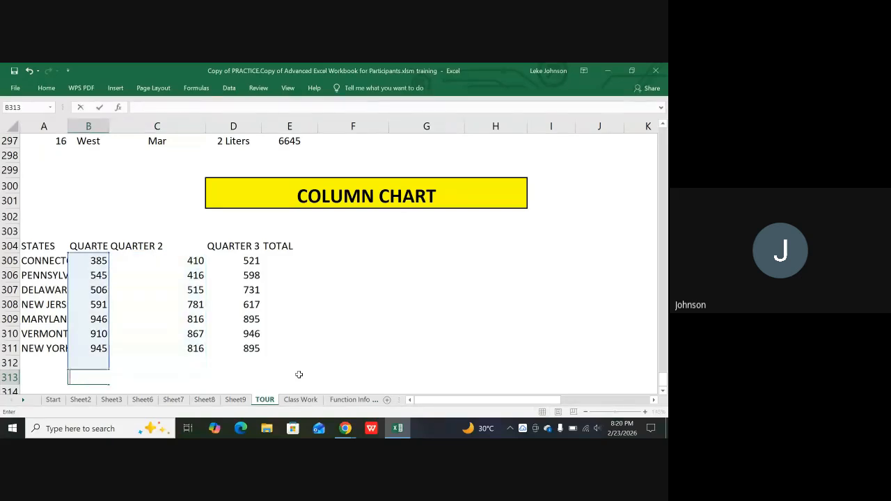
pyautogui.click(376, 344)
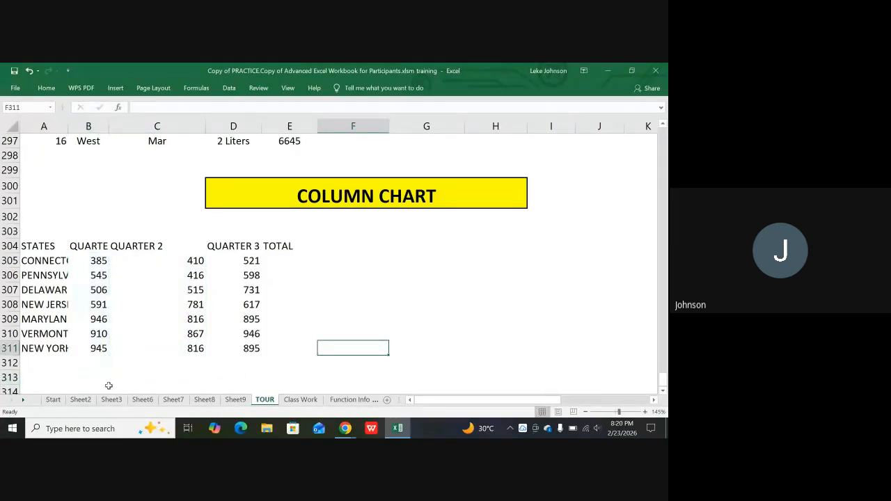
pyautogui.scroll(-1, 58, 343)
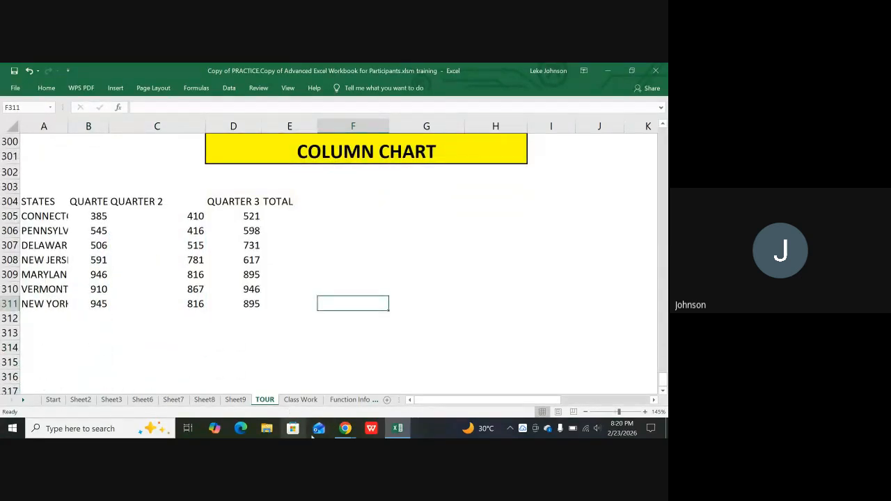
# - Switch to the Google Meet window and admit the guest waiting to join
pyautogui.moveTo(341, 429)
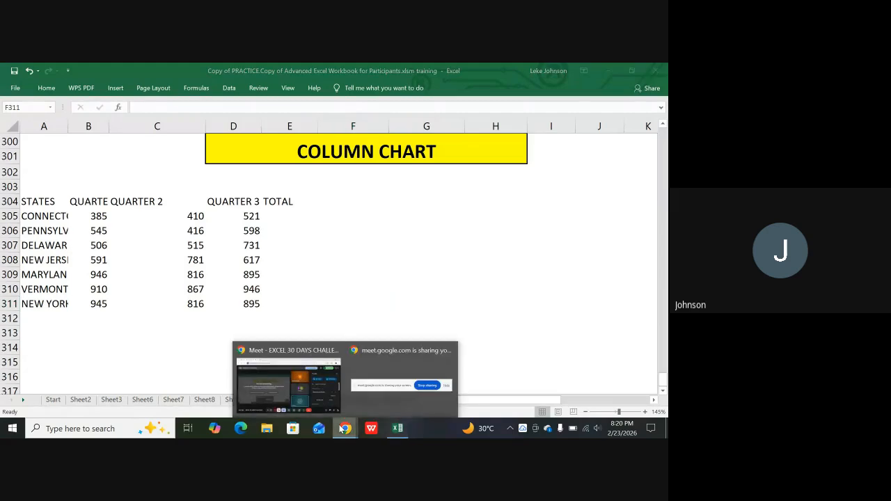
pyautogui.click(286, 369)
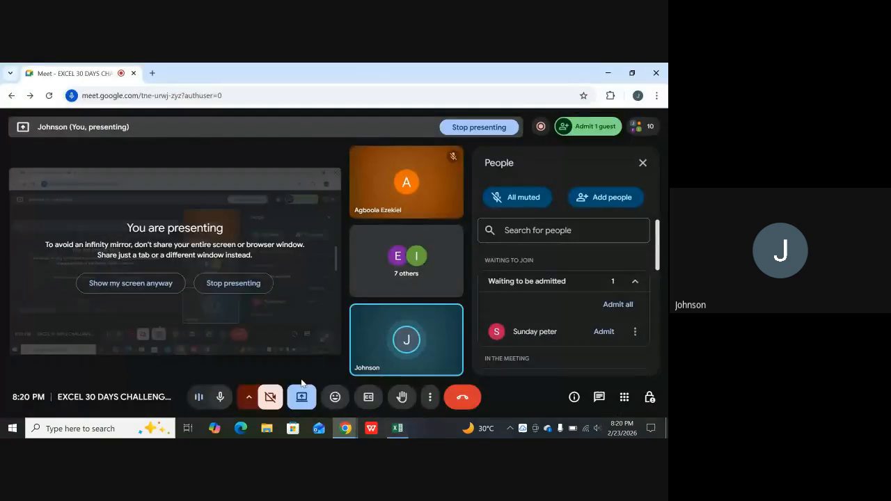
pyautogui.click(583, 127)
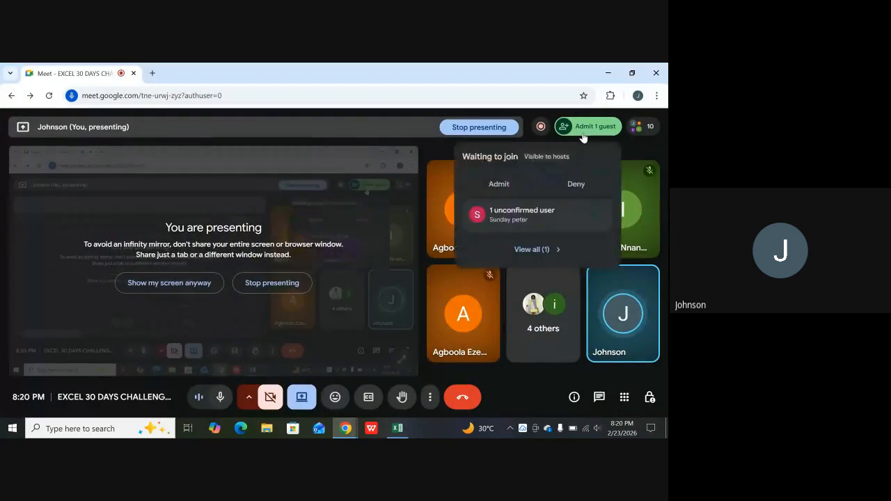
pyautogui.click(585, 126)
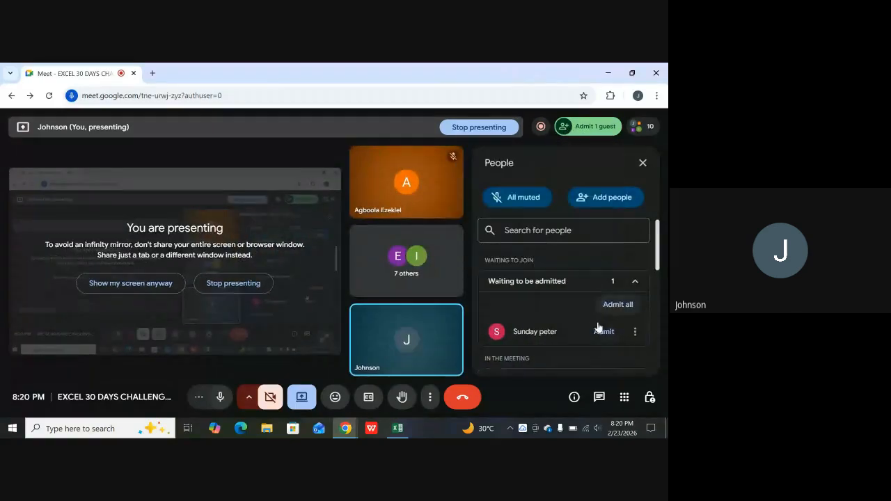
pyautogui.click(604, 332)
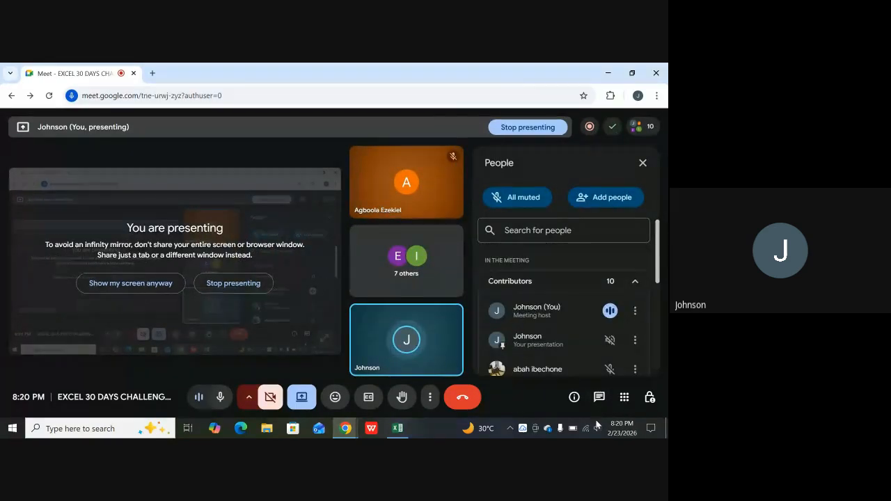
# - Set the meeting access type to Open in the host controls
pyautogui.click(647, 402)
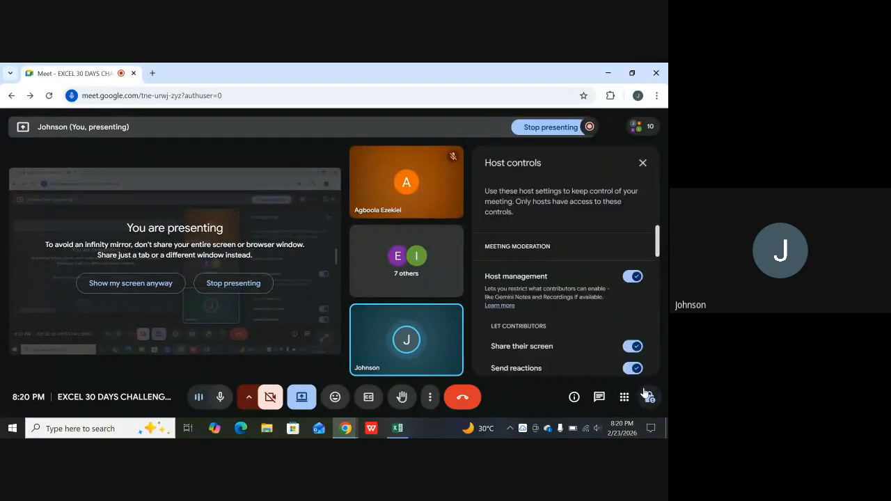
pyautogui.scroll(-5, 573, 347)
pyautogui.scroll(-5, 573, 348)
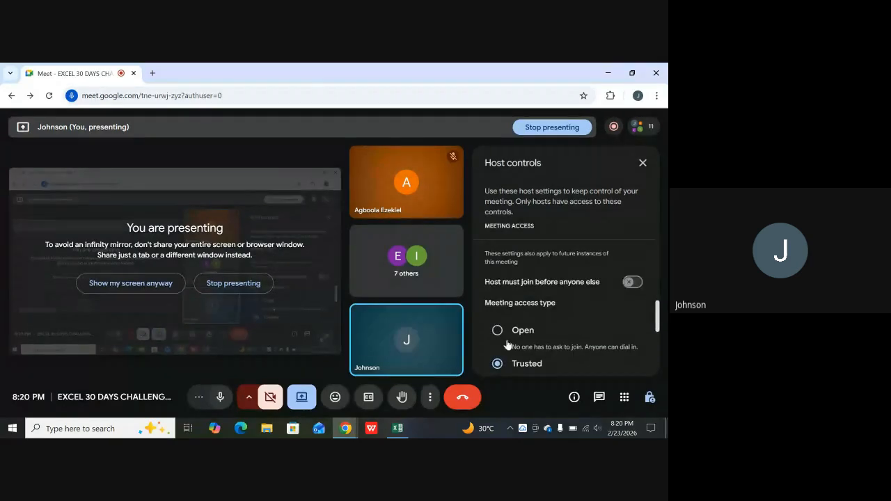
pyautogui.click(497, 331)
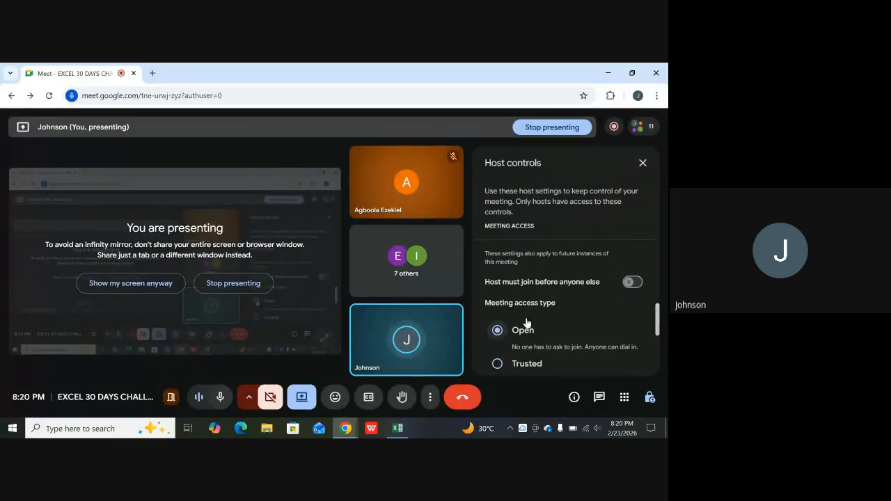
# - Disable contributors' permissions to share their screen and turn on their video in the host controls
pyautogui.scroll(6, 585, 280)
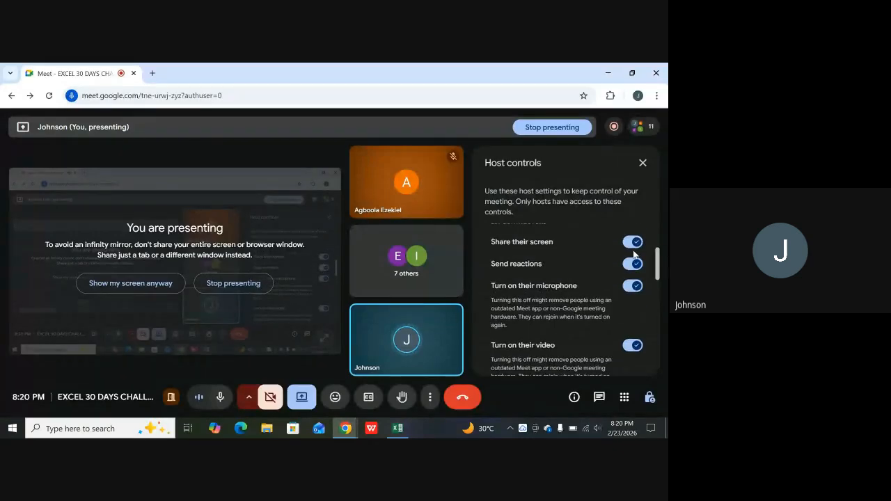
pyautogui.click(634, 243)
pyautogui.scroll(3, 635, 273)
pyautogui.scroll(-2, 633, 272)
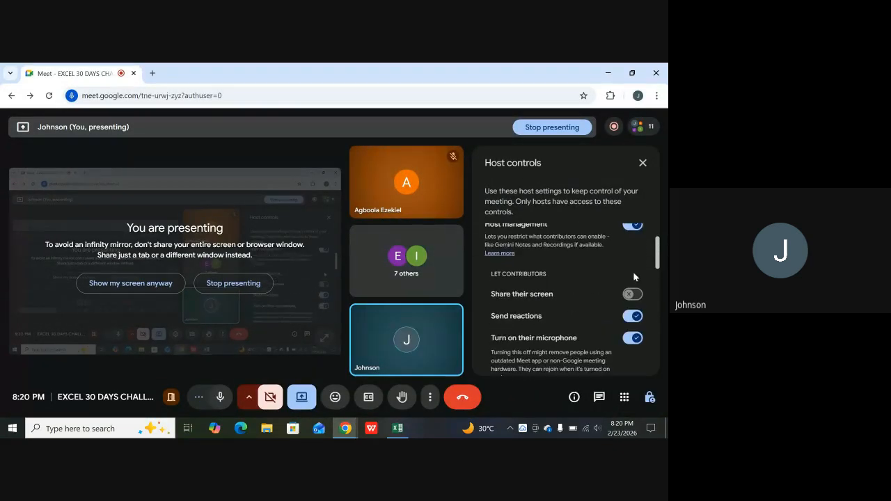
pyautogui.scroll(2, 633, 272)
pyautogui.scroll(-5, 633, 273)
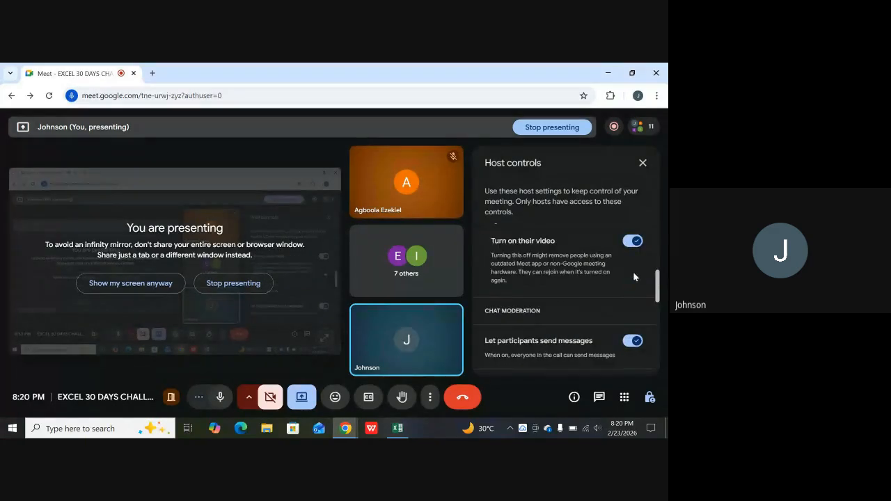
pyautogui.scroll(3, 605, 293)
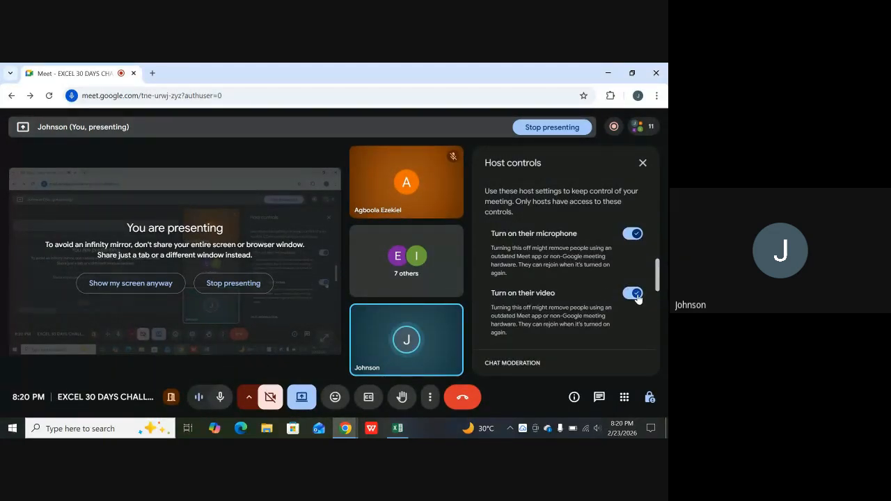
pyautogui.click(635, 294)
pyautogui.scroll(-3, 570, 284)
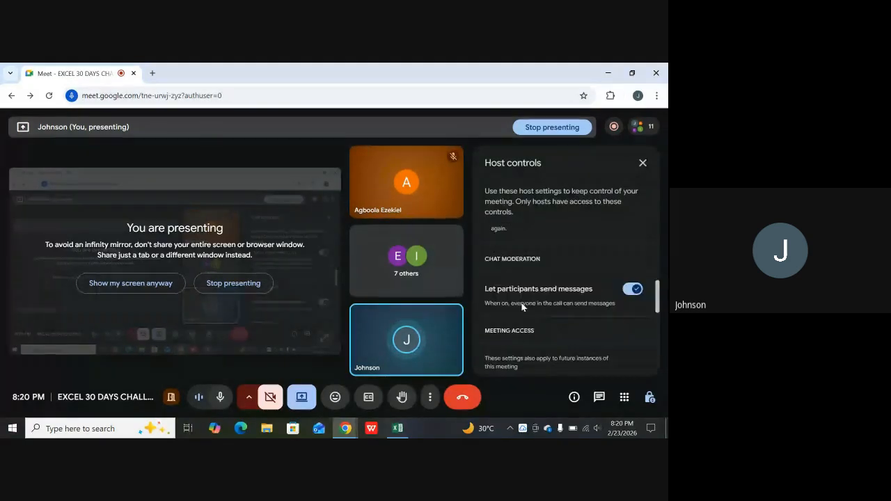
# - Switch back to the Excel workbook and centre the three quarter headings in B304:D304
pyautogui.click(395, 431)
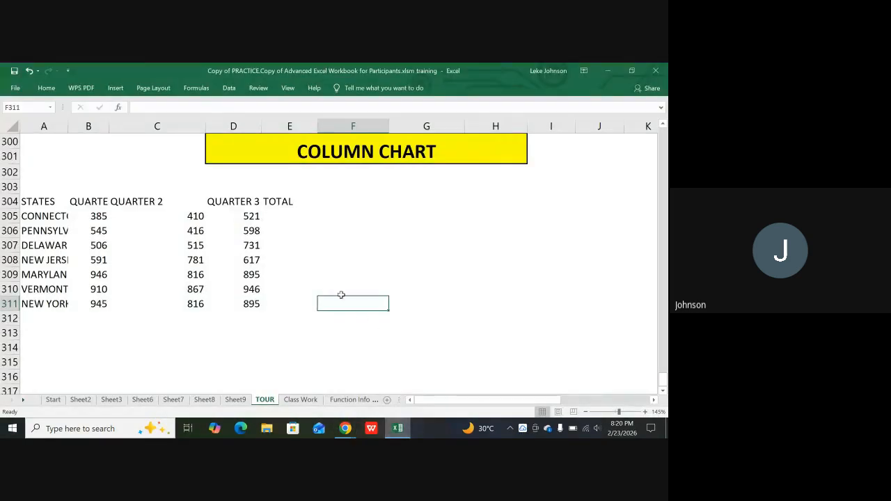
pyautogui.scroll(-1, 213, 248)
pyautogui.scroll(1, 209, 298)
pyautogui.click(274, 197)
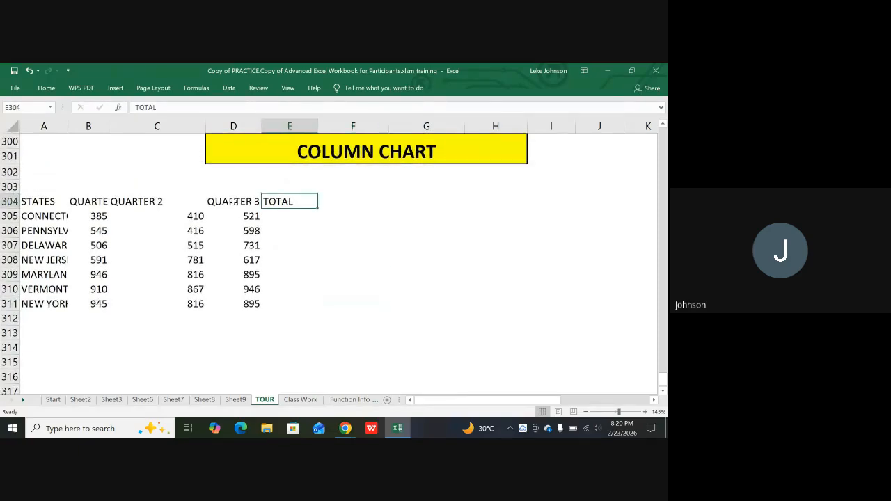
pyautogui.click(100, 200)
pyautogui.moveTo(100, 200); pyautogui.dragTo(229, 197)
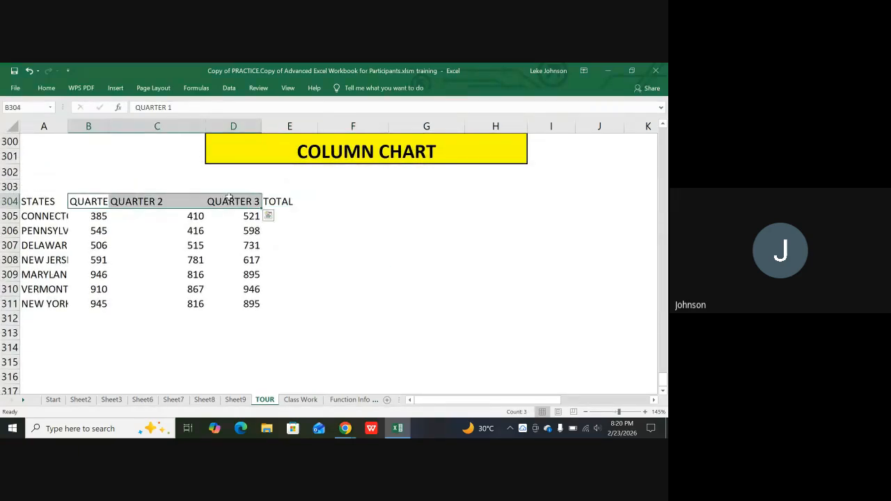
pyautogui.click(46, 88)
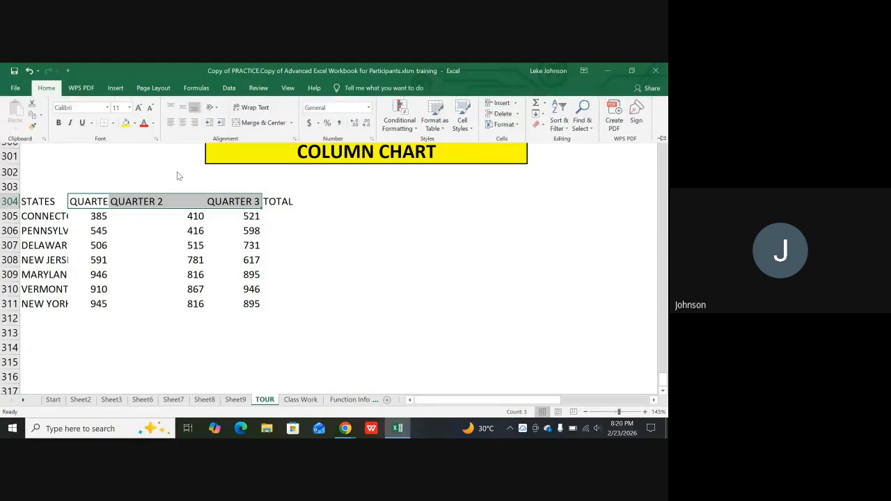
pyautogui.click(183, 124)
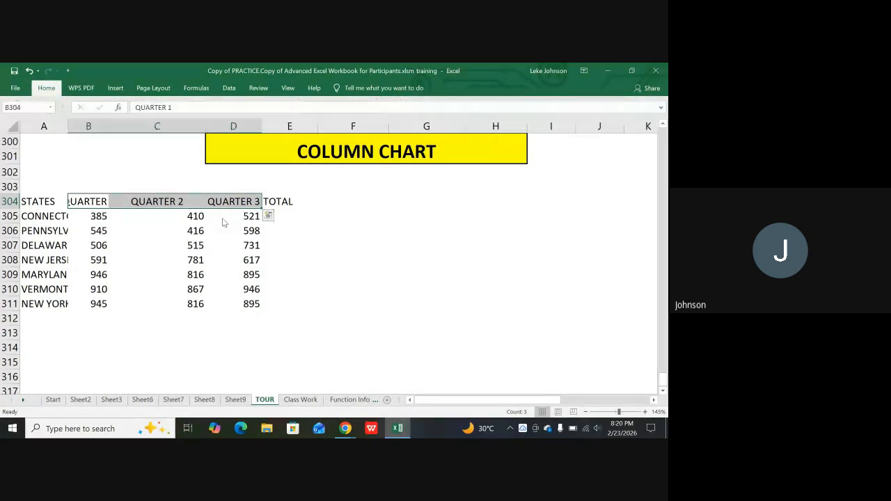
# - Widen column B to fit its QUARTER 1 heading and centre the quarterly values in B305:D311
pyautogui.moveTo(108, 126); pyautogui.dragTo(125, 129)
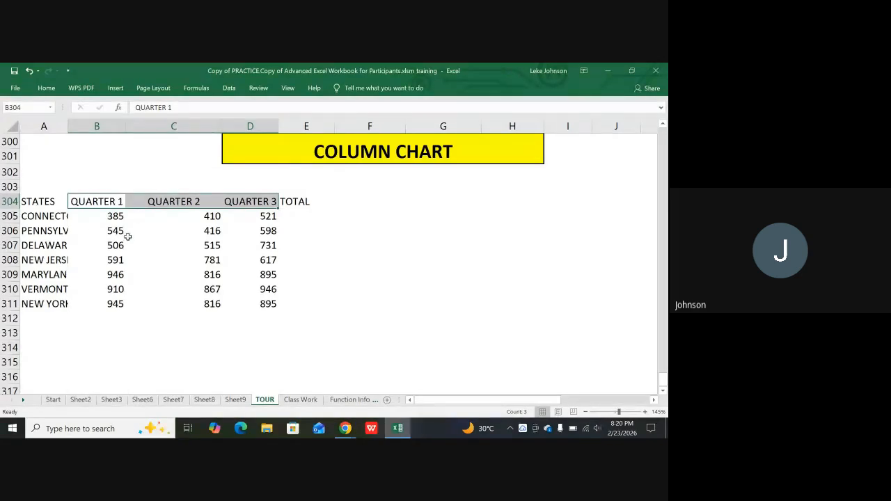
pyautogui.click(136, 221)
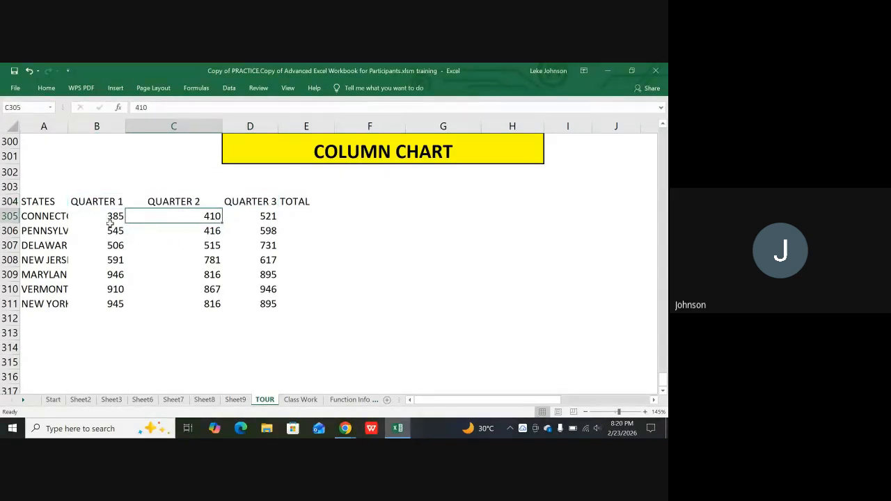
pyautogui.moveTo(91, 215); pyautogui.dragTo(257, 299)
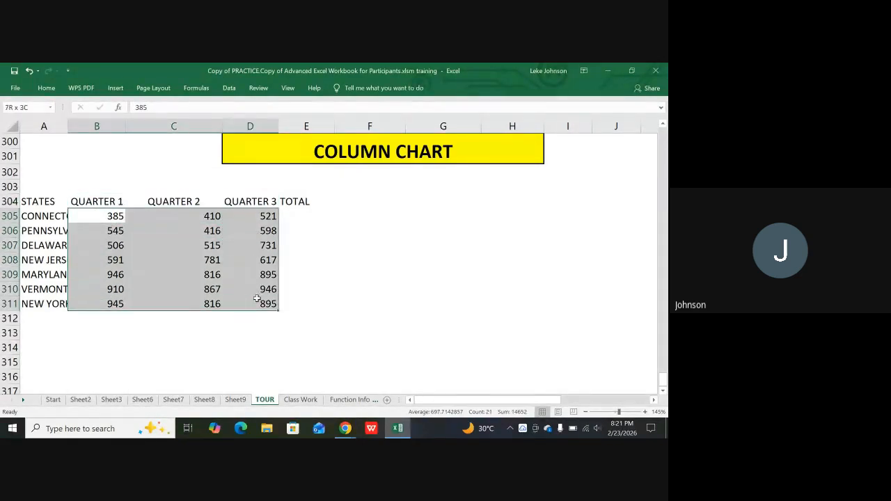
pyautogui.click(48, 88)
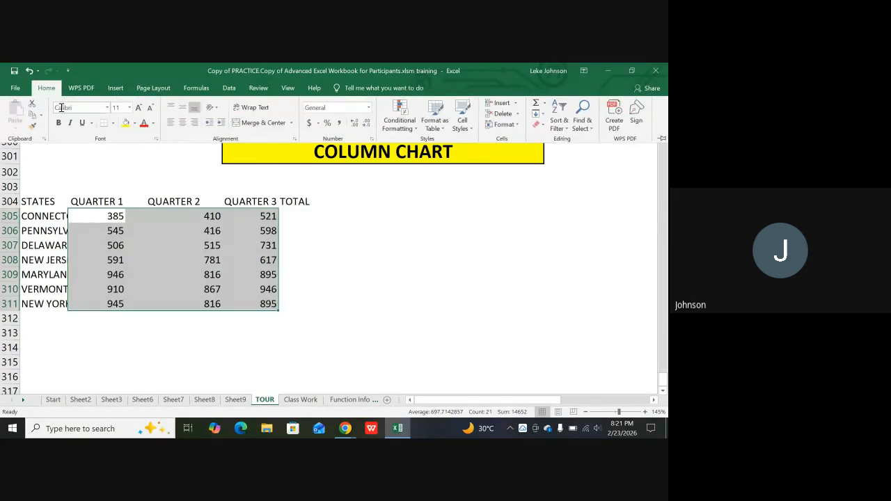
pyautogui.click(182, 122)
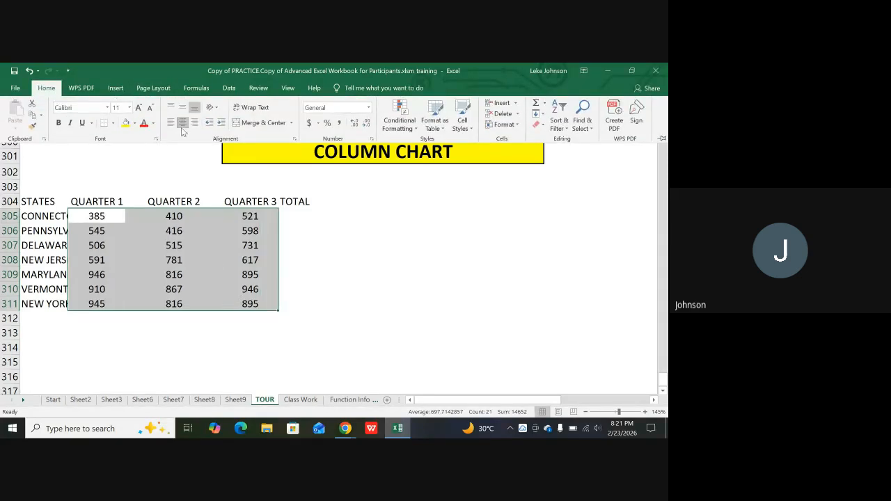
pyautogui.click(293, 287)
# - Enter the row label TOTAL in A313 below the list of states
pyautogui.click(46, 322)
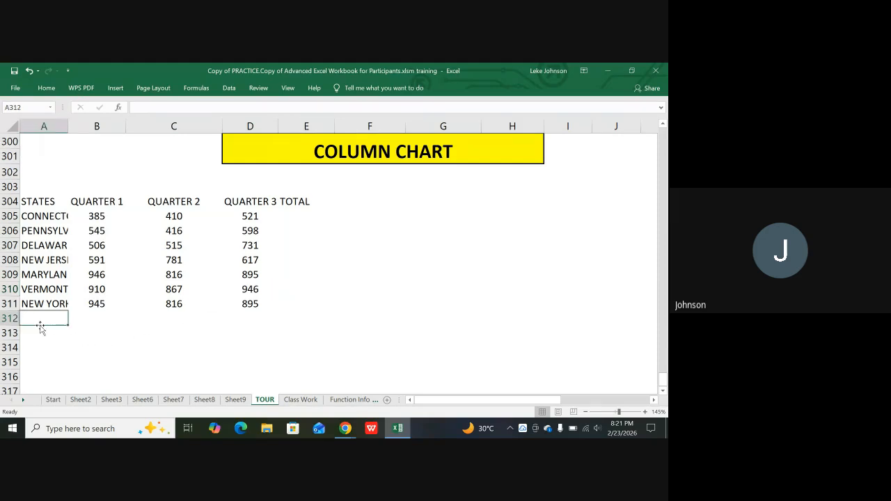
pyautogui.click(37, 332)
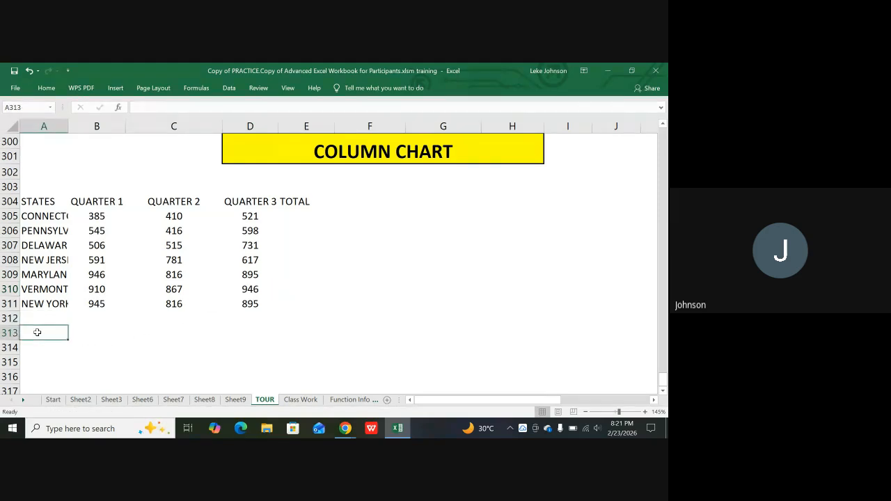
pyautogui.write('TOTAL')
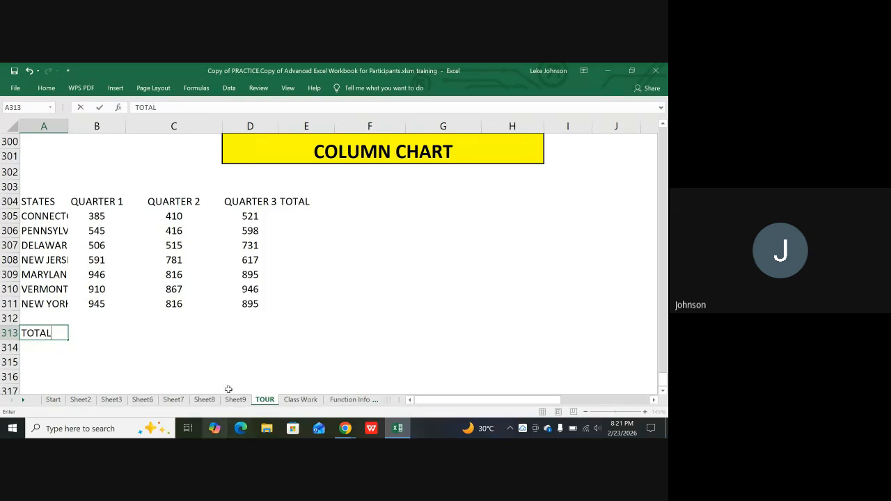
pyautogui.click(258, 308)
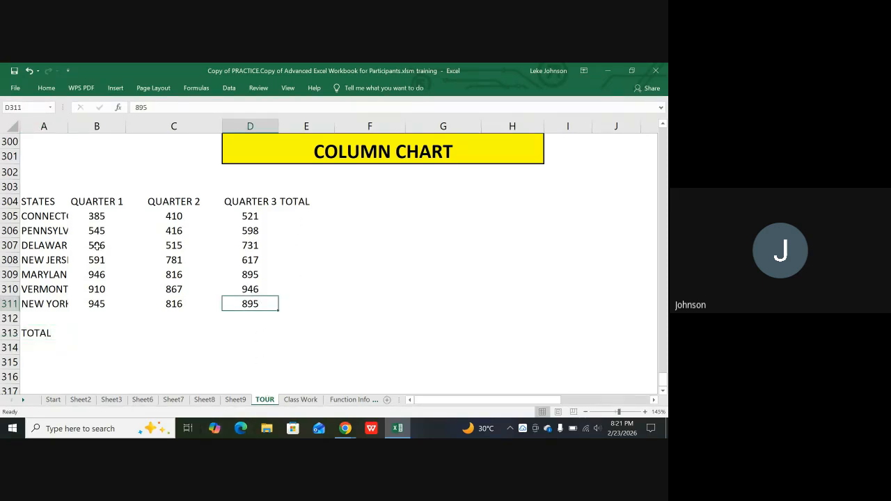
# - AutoSum the range B305:E313 to fill the state totals in column E and the quarterly totals in row 313 together
pyautogui.moveTo(96, 220); pyautogui.dragTo(292, 336)
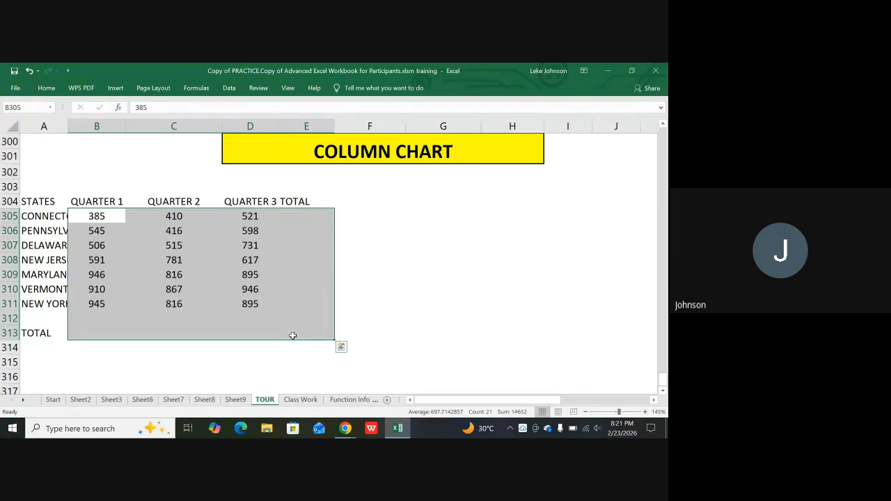
pyautogui.hotkey('alt', '=')
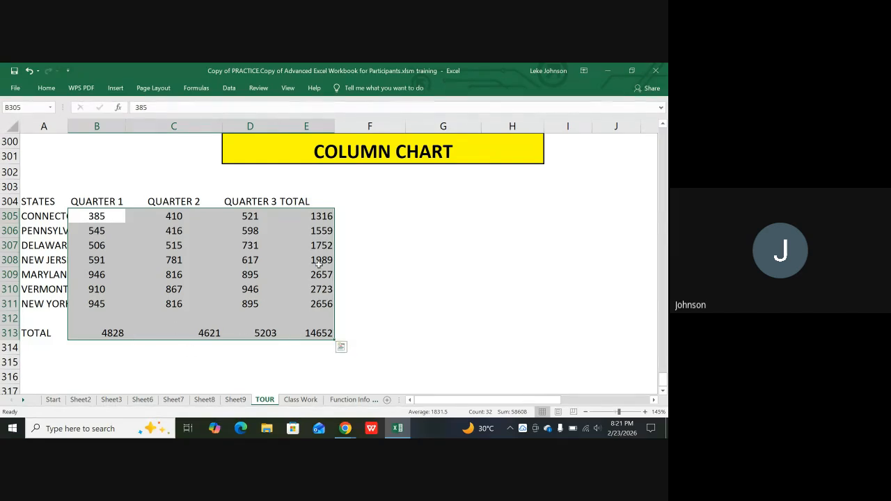
pyautogui.click(377, 282)
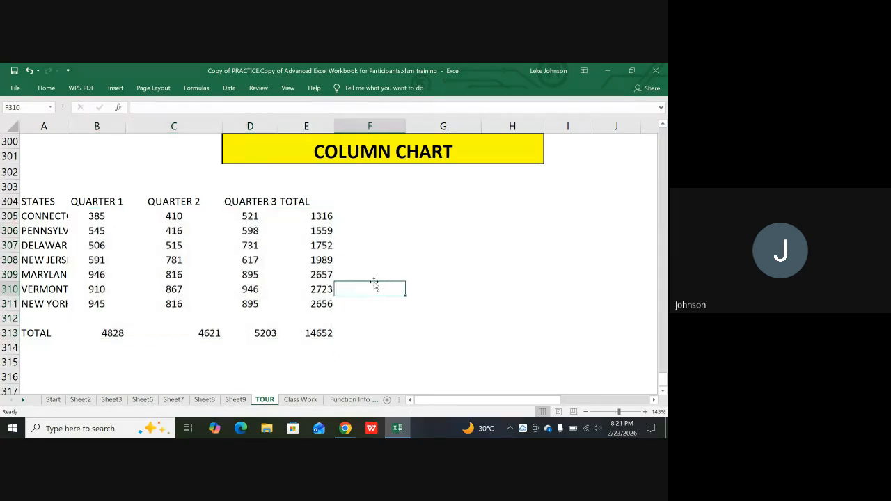
# - Check which cells feed the total formulas in E305 and B313 by selecting their precedents
pyautogui.click(330, 218)
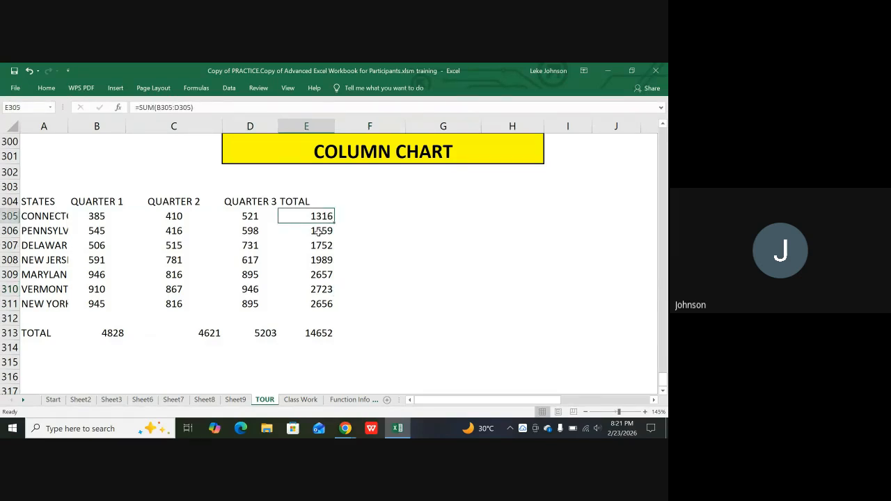
pyautogui.hotkey('ctrl', '[')
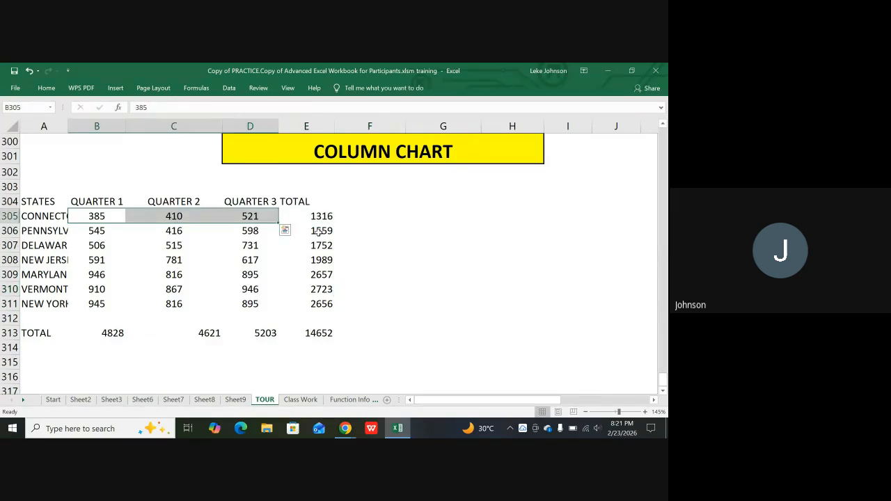
pyautogui.click(115, 335)
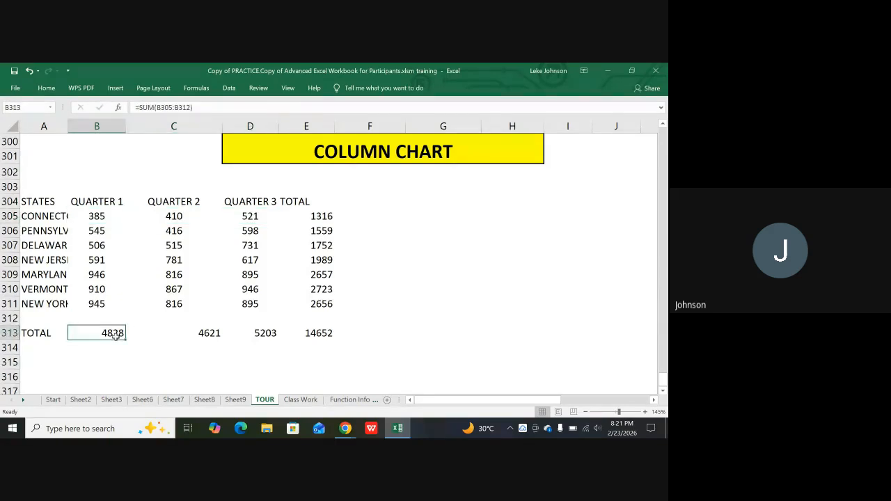
pyautogui.hotkey('ctrl', '[')
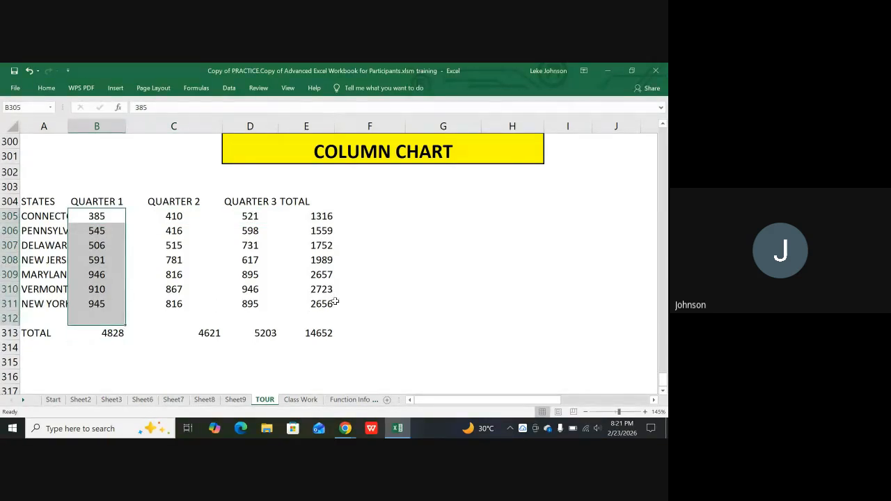
pyautogui.click(348, 330)
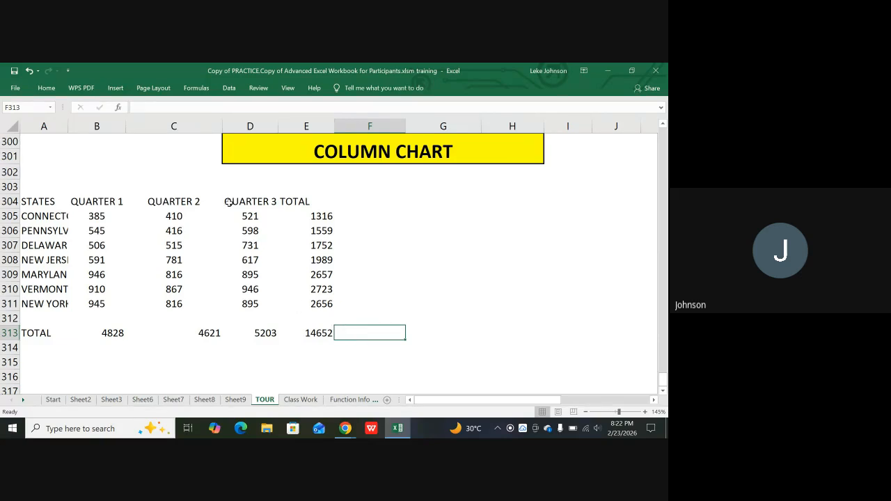
# - Make the table's heading row A304:E304 bold
pyautogui.moveTo(49, 202); pyautogui.dragTo(294, 201)
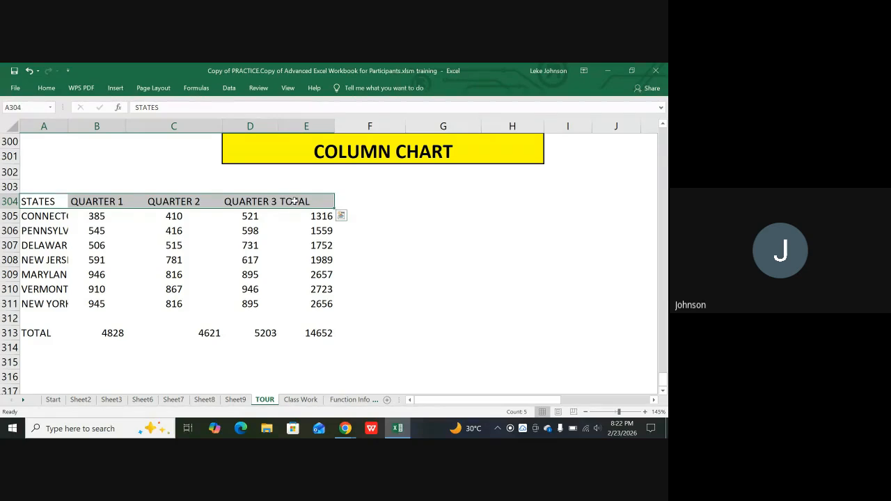
pyautogui.click(48, 88)
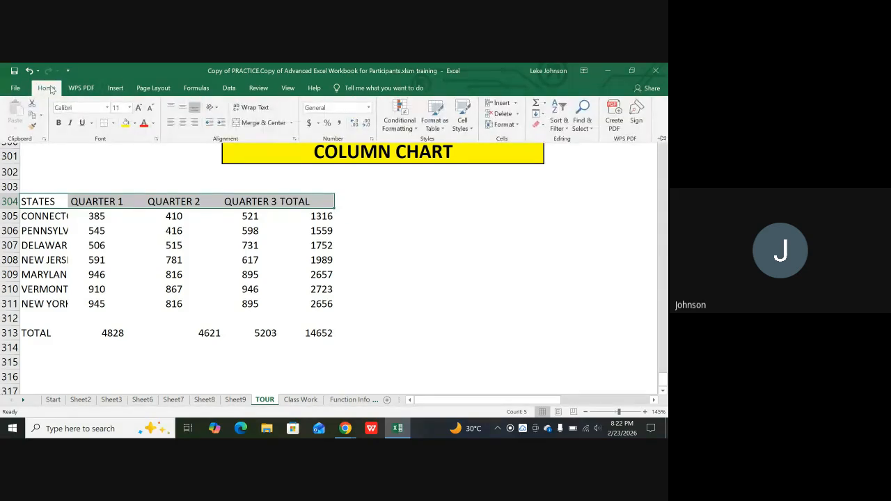
pyautogui.click(59, 124)
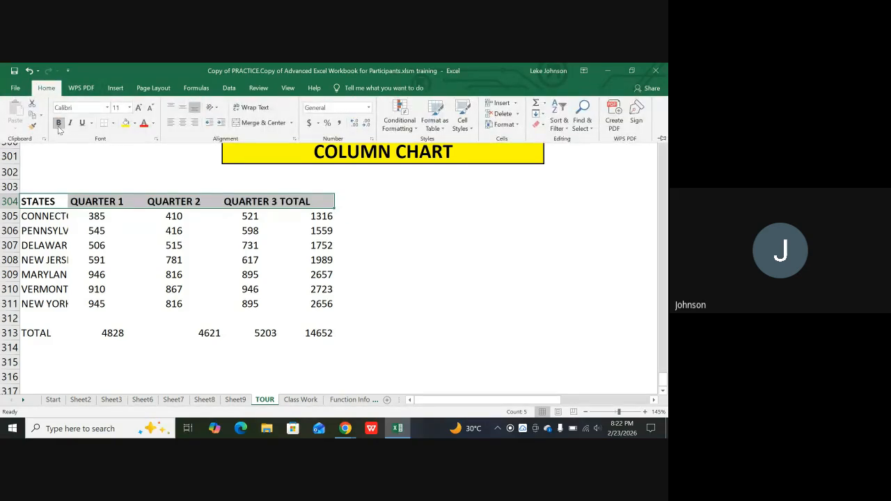
# - Make the state names in A305:A311 bold and widen column A slightly
pyautogui.click(50, 245)
pyautogui.click(43, 217)
pyautogui.moveTo(43, 217); pyautogui.dragTo(47, 304)
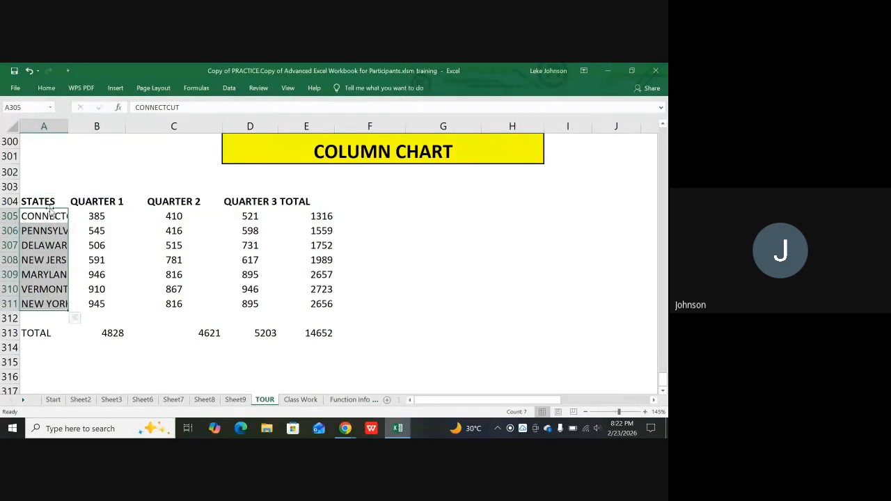
pyautogui.click(48, 89)
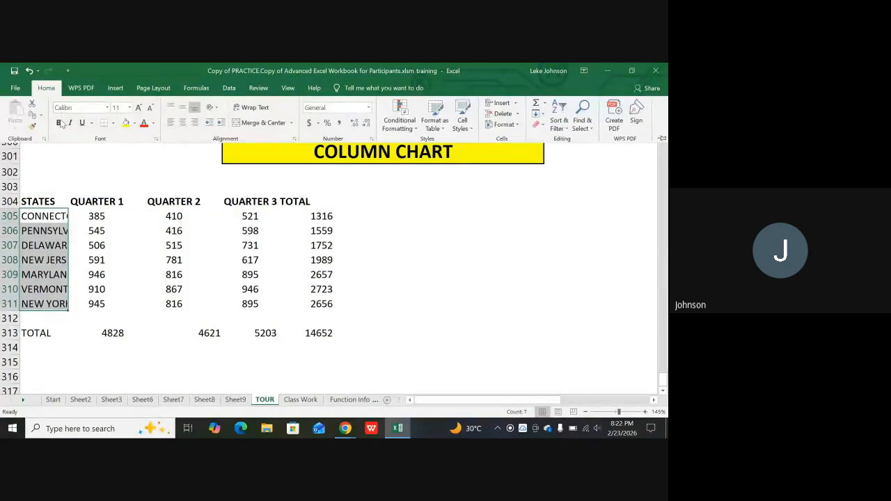
pyautogui.click(59, 124)
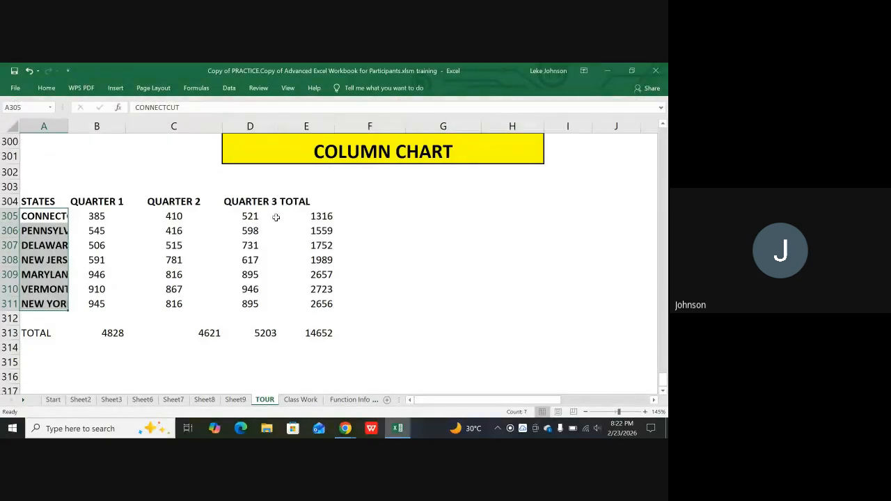
pyautogui.moveTo(68, 120); pyautogui.dragTo(78, 121)
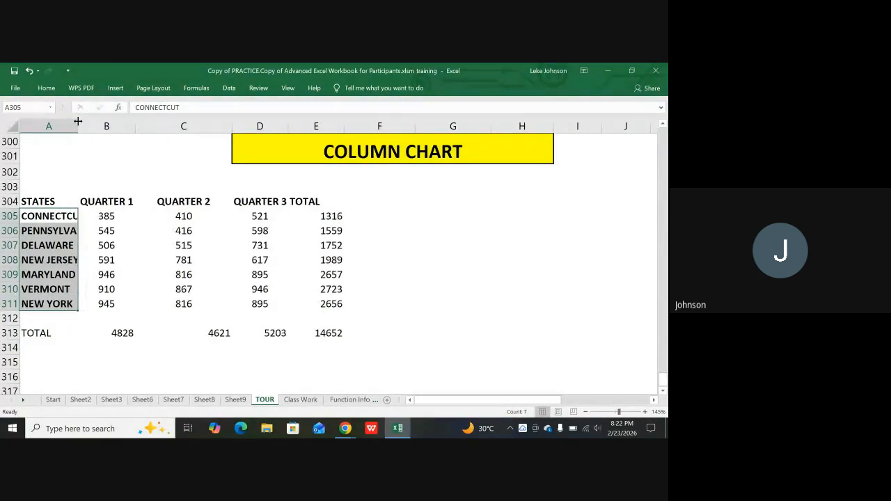
pyautogui.click(84, 318)
# - Select the state names and quarterly values with their headings, A304:D311, leaving out the TOTAL column and row
pyautogui.scroll(1, 77, 279)
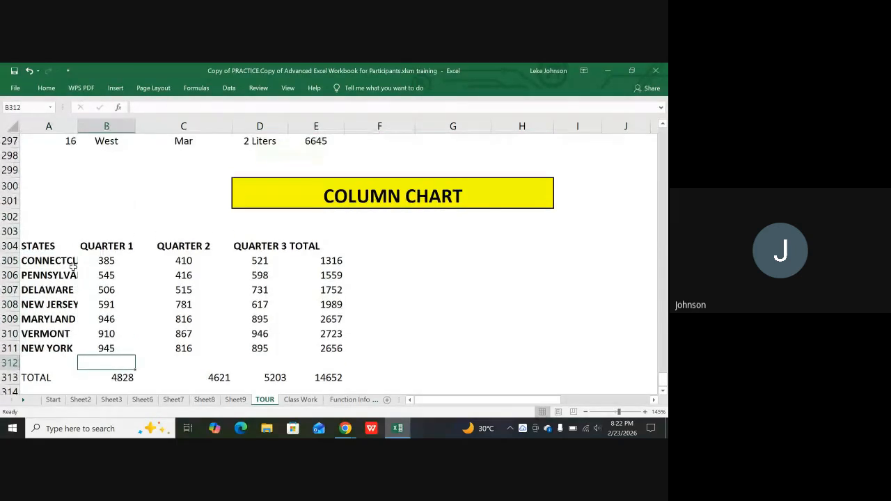
pyautogui.click(41, 247)
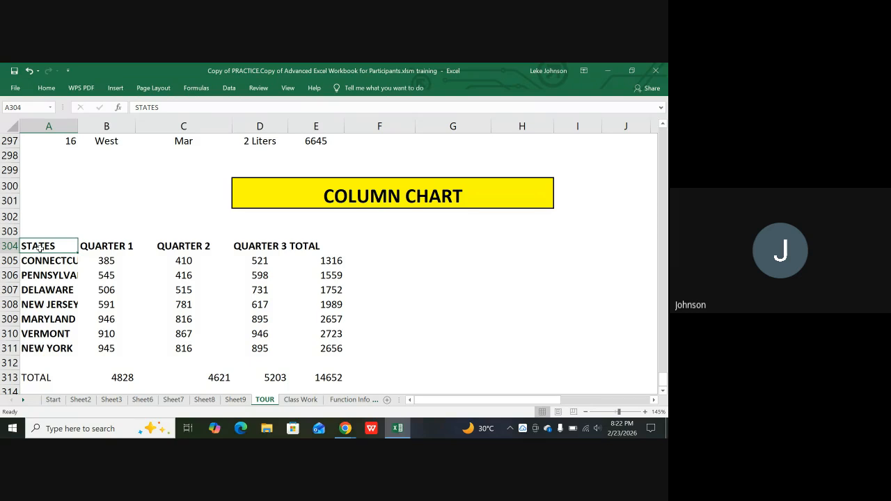
pyautogui.moveTo(41, 247); pyautogui.dragTo(261, 346)
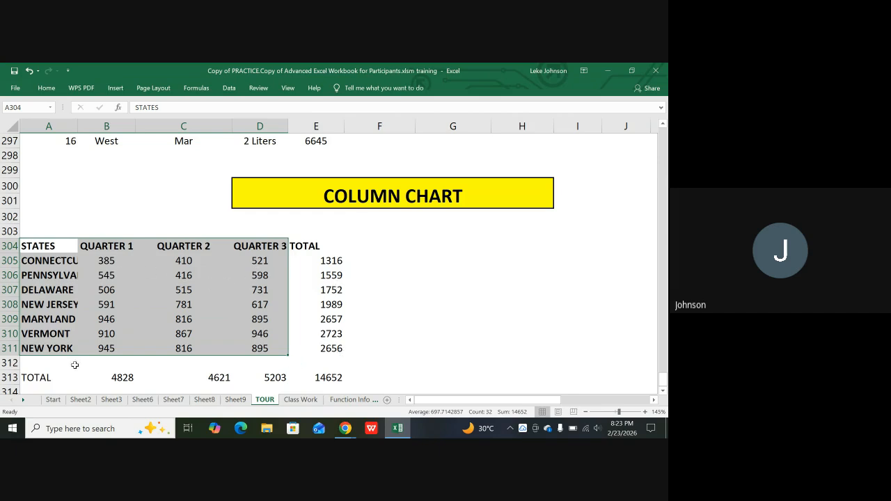
pyautogui.click(266, 290)
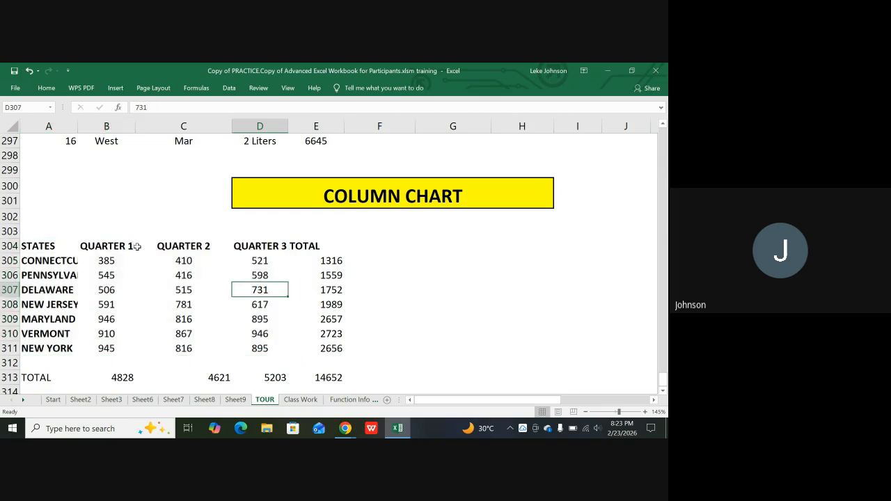
pyautogui.moveTo(28, 248); pyautogui.dragTo(339, 385)
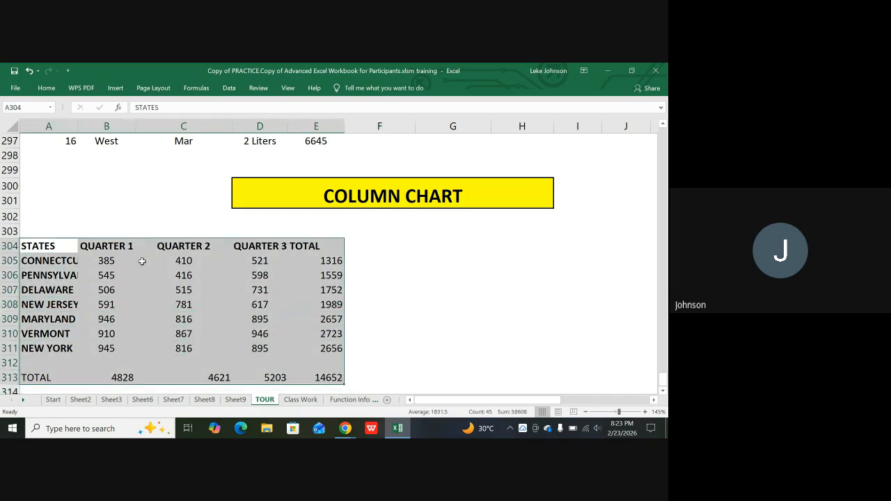
pyautogui.click(143, 259)
pyautogui.moveTo(35, 246); pyautogui.dragTo(251, 352)
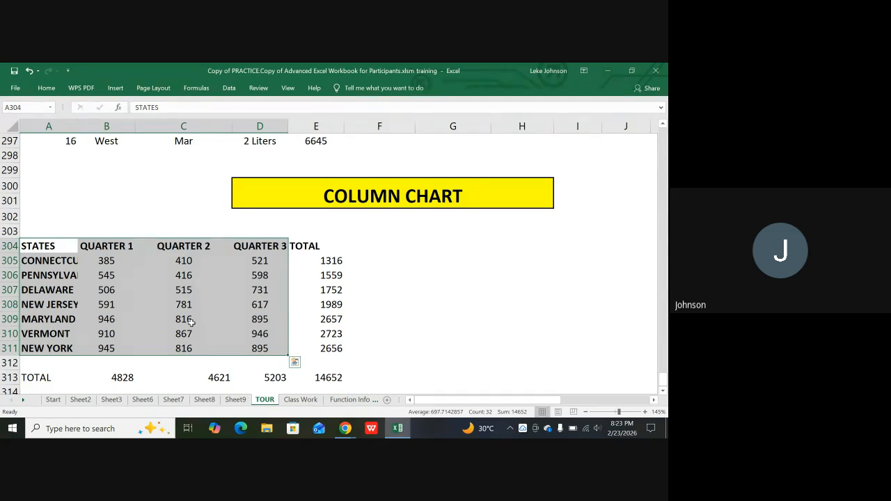
# - Try to create column sparklines in F304 from the data range A304:D311, then cancel the dialog
pyautogui.click(116, 88)
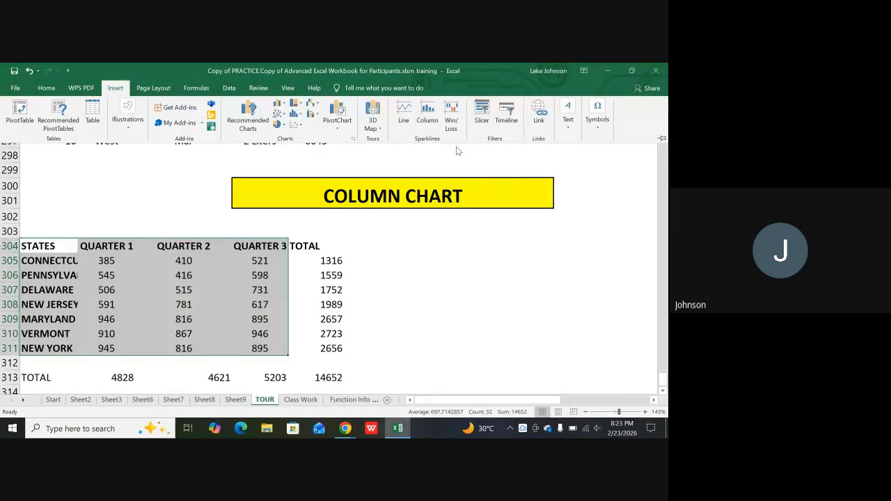
pyautogui.click(425, 124)
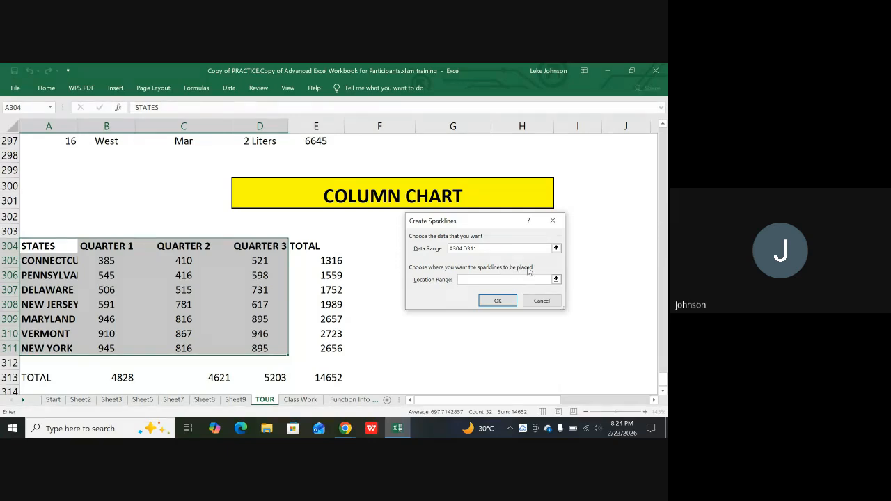
pyautogui.click(363, 252)
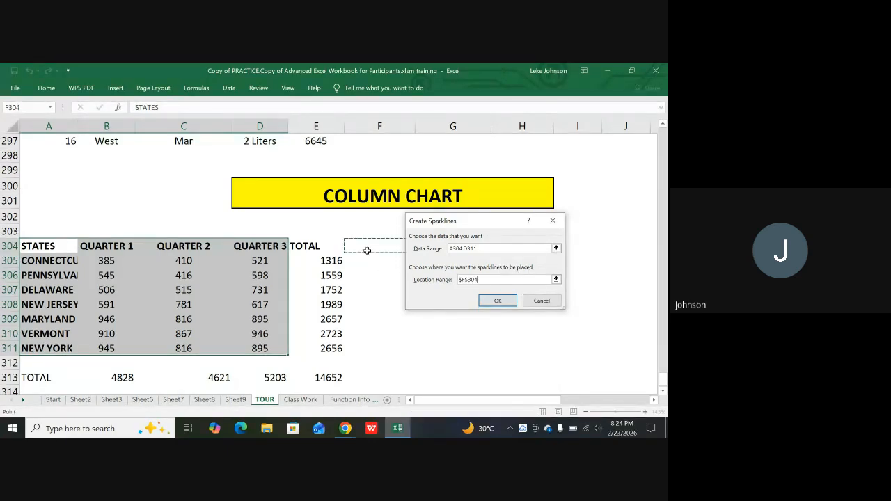
pyautogui.click(501, 302)
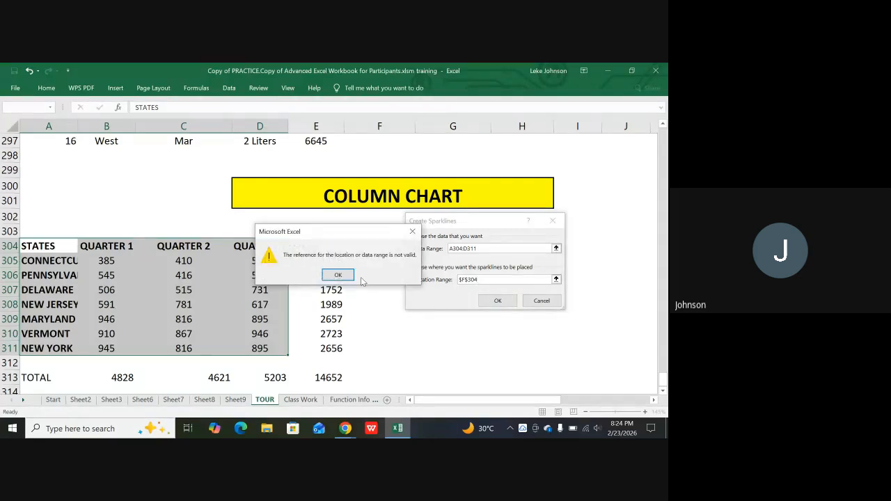
pyautogui.click(339, 275)
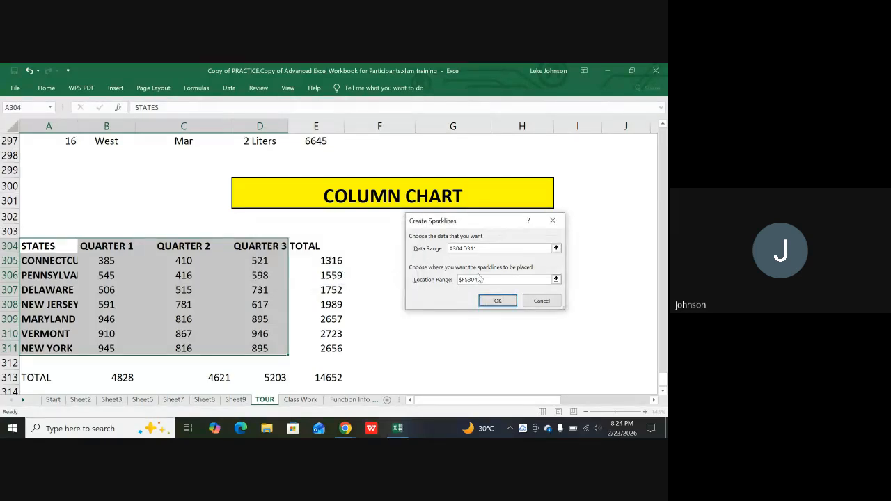
pyautogui.click(551, 221)
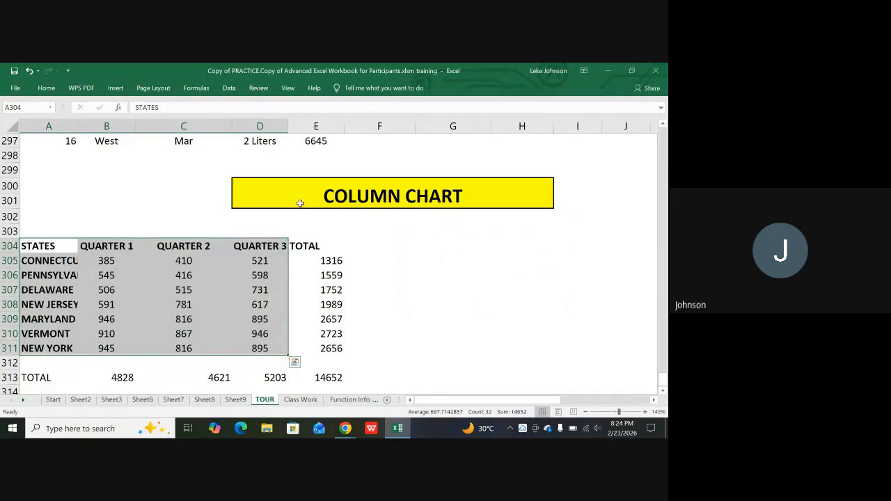
# - Insert a 2-D clustered column chart from the selected range A304:D311
pyautogui.hotkey('alt', 'F1')
pyautogui.click(115, 89)
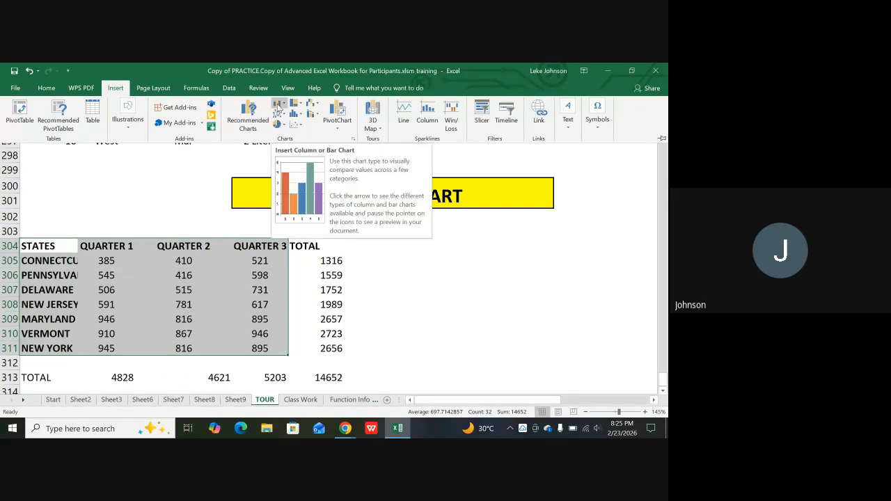
pyautogui.click(278, 106)
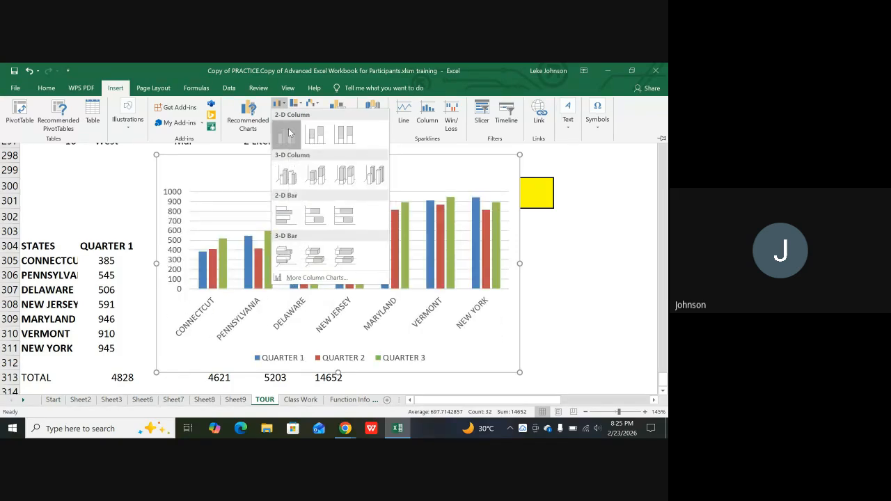
pyautogui.click(290, 133)
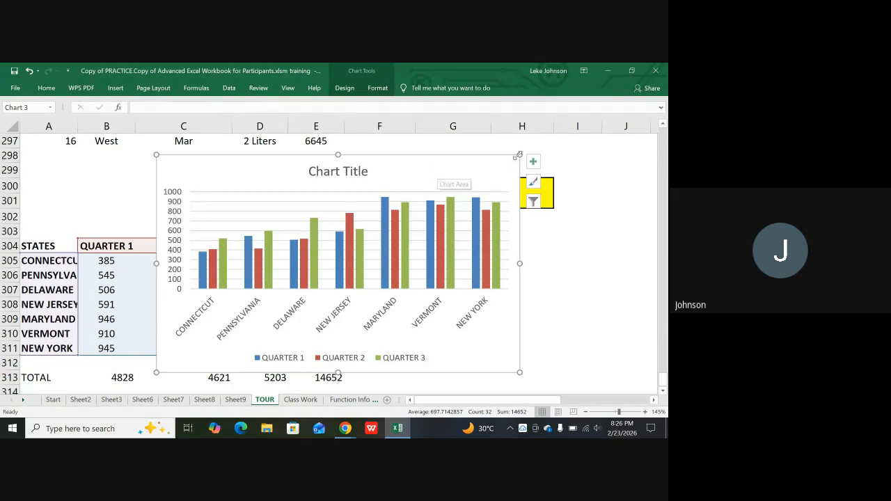
# - Move the chart up and to the right over the sheet, and reduce its width and height
pyautogui.moveTo(518, 155); pyautogui.dragTo(477, 176)
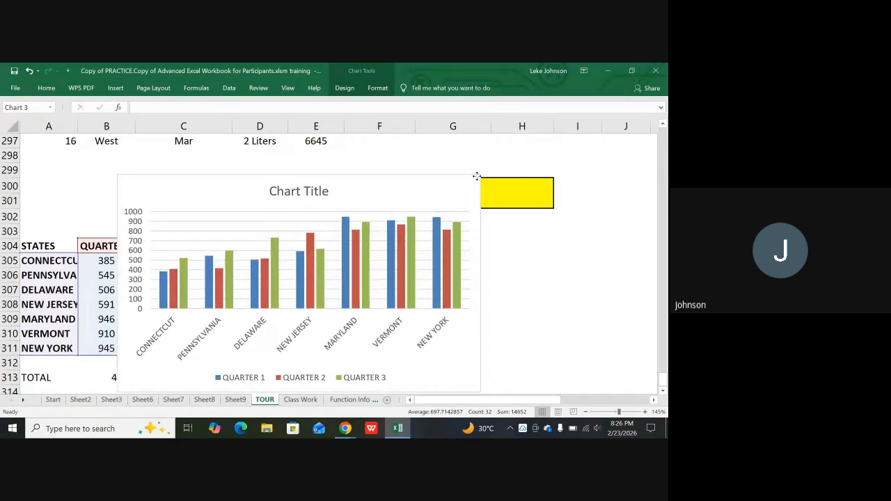
pyautogui.moveTo(424, 197); pyautogui.dragTo(525, 172)
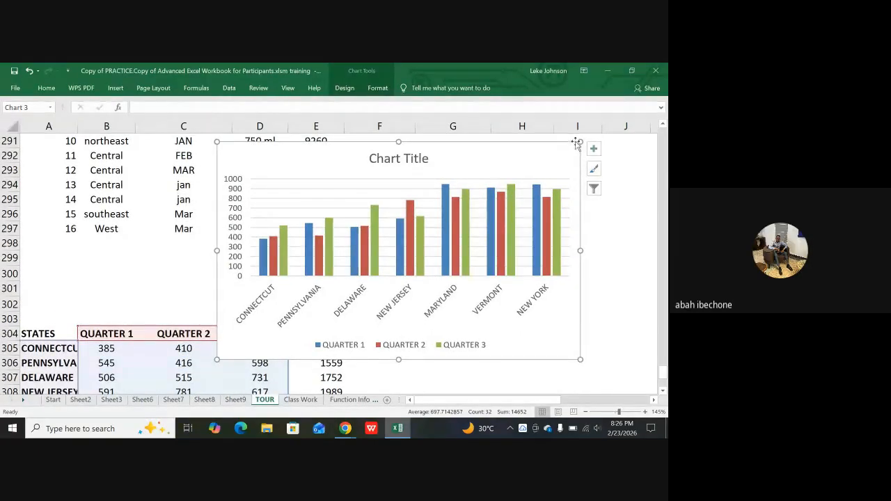
pyautogui.moveTo(577, 142); pyautogui.dragTo(525, 173)
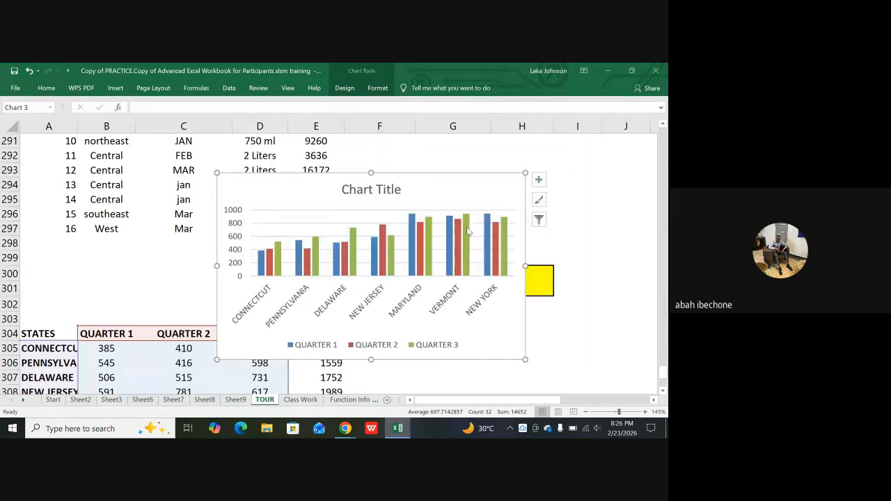
# - Reposition the plot area inside the chart so it sits just below the chart title
pyautogui.click(396, 233)
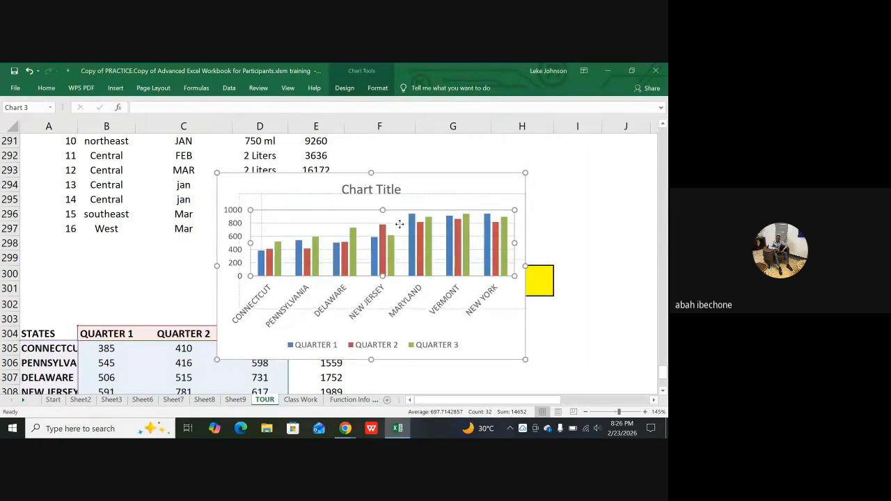
pyautogui.moveTo(399, 224); pyautogui.dragTo(409, 208)
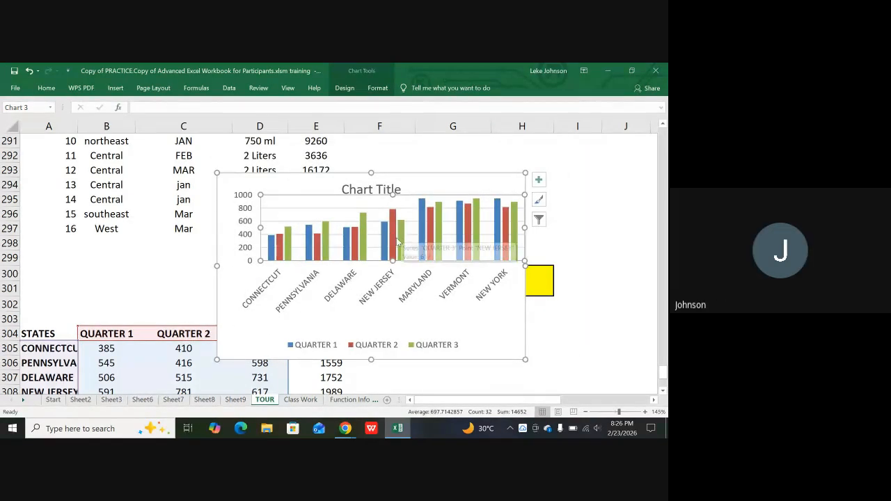
pyautogui.moveTo(359, 247)
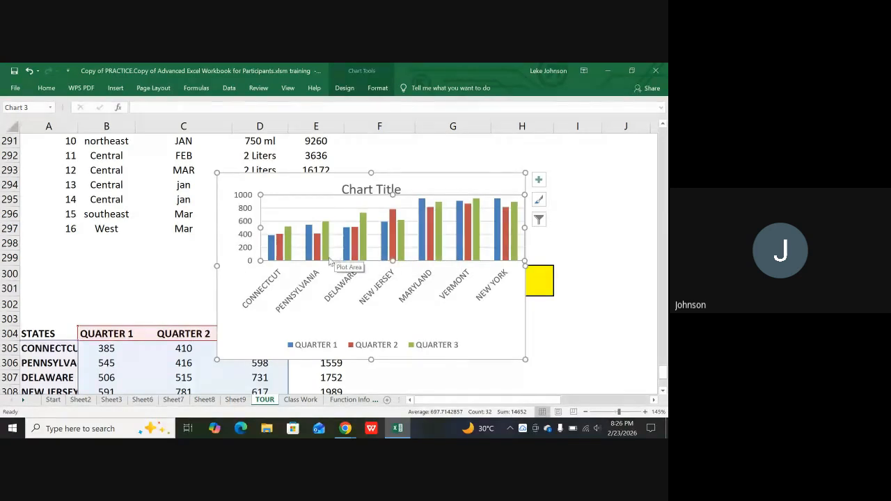
pyautogui.moveTo(296, 260); pyautogui.dragTo(289, 270)
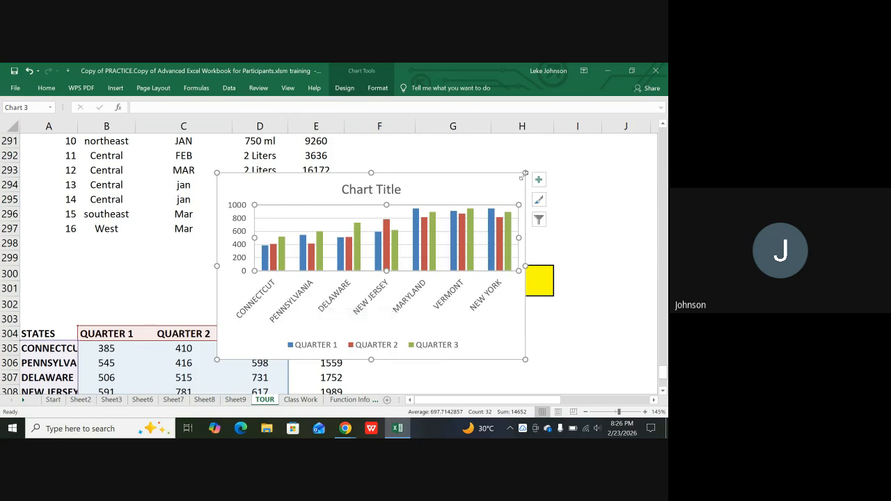
# - Shrink the chart further and place it beside the TOTAL column, just below the COLUMN CHART banner
pyautogui.moveTo(525, 174); pyautogui.dragTo(490, 227)
pyautogui.moveTo(406, 235); pyautogui.dragTo(547, 160)
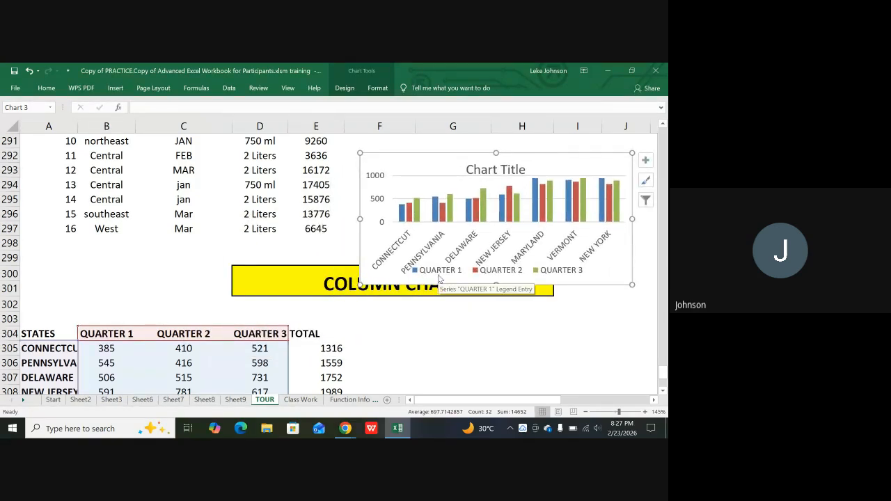
pyautogui.scroll(-3, 439, 277)
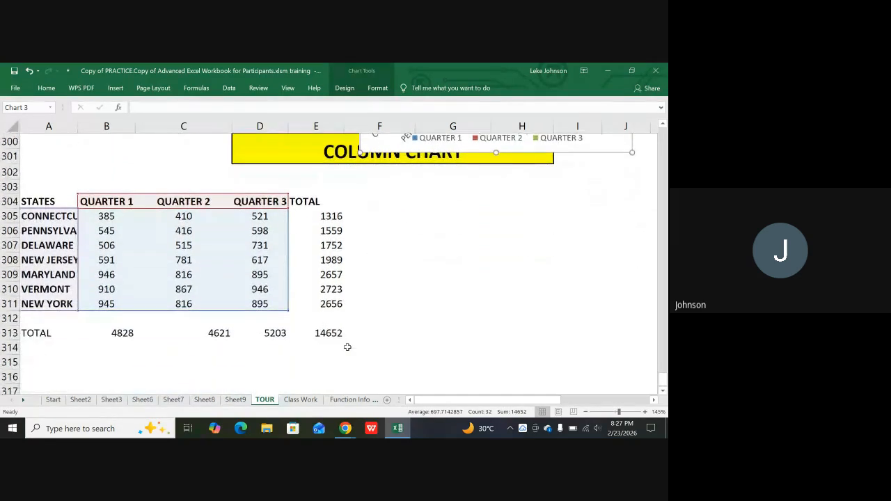
pyautogui.scroll(3, 406, 307)
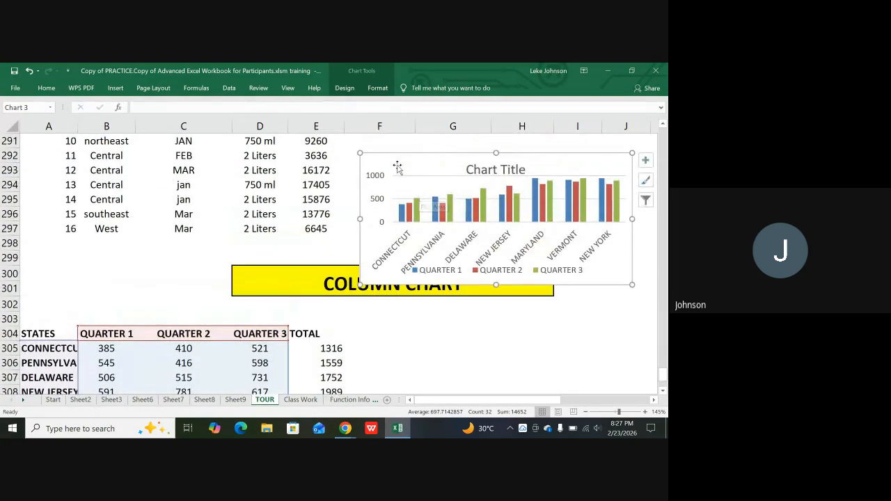
pyautogui.moveTo(397, 170); pyautogui.dragTo(390, 272)
pyautogui.scroll(-2, 391, 274)
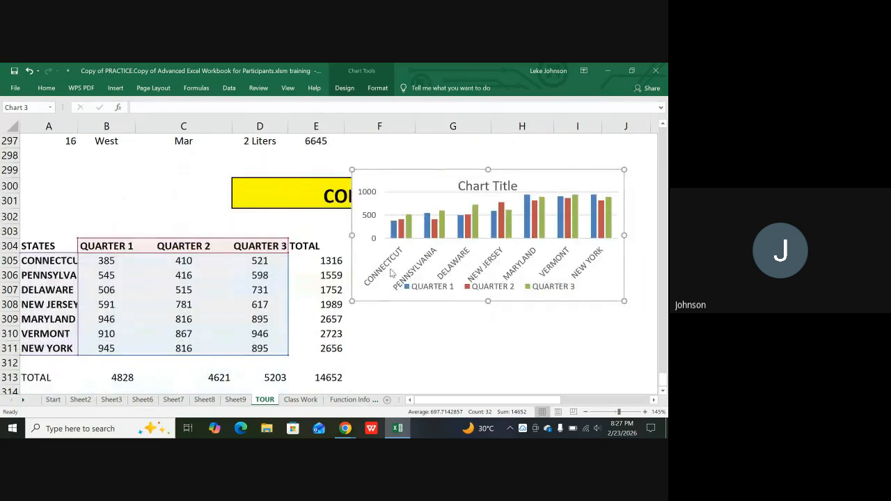
pyautogui.click(393, 227)
pyautogui.moveTo(394, 227); pyautogui.dragTo(393, 228)
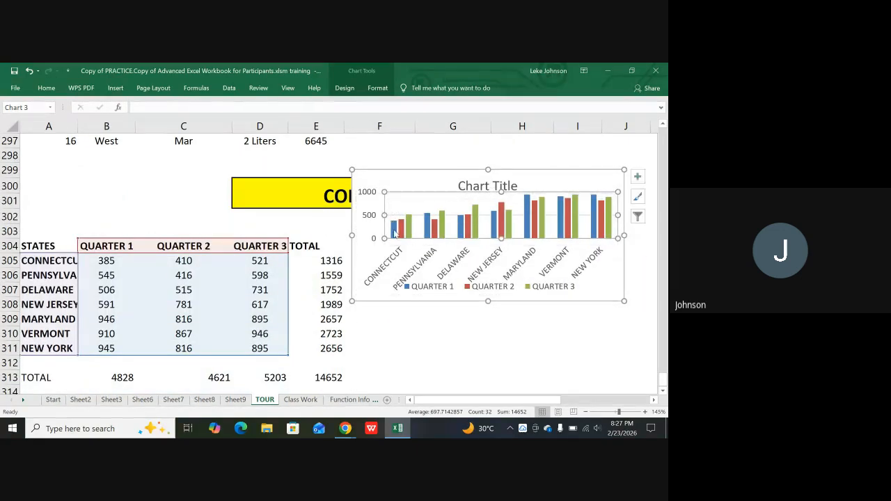
pyautogui.moveTo(374, 184); pyautogui.dragTo(365, 234)
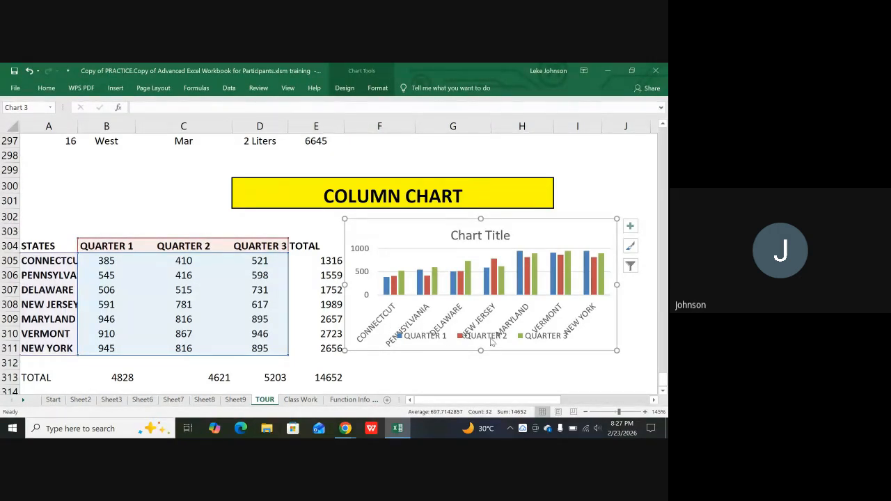
# - Switch to the Google Meet call in Chrome to check the participants, then return to the Excel workbook
pyautogui.click(344, 428)
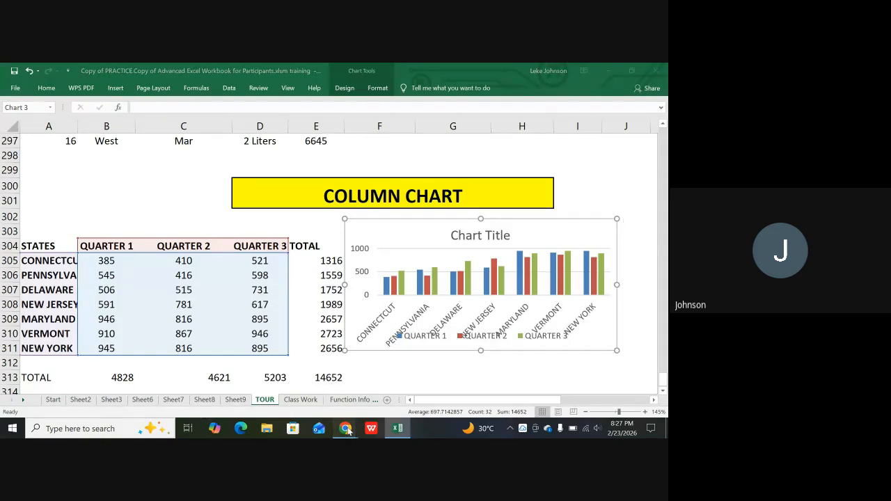
pyautogui.click(301, 385)
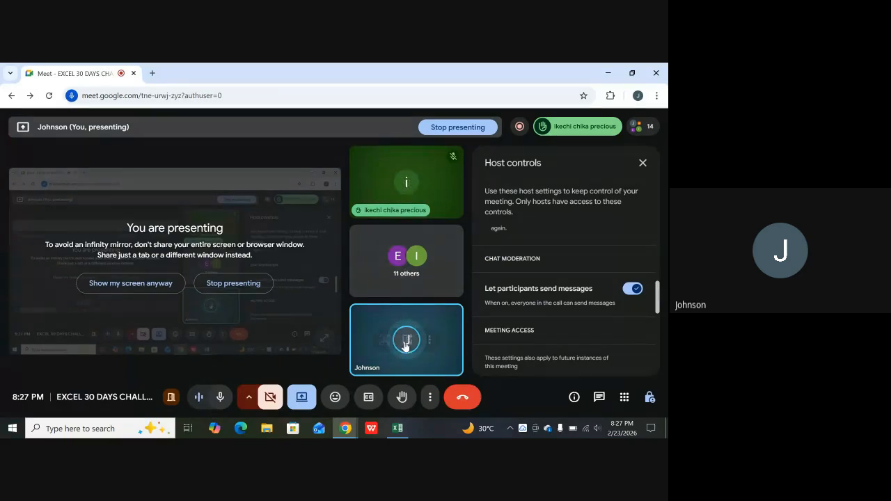
pyautogui.click(397, 429)
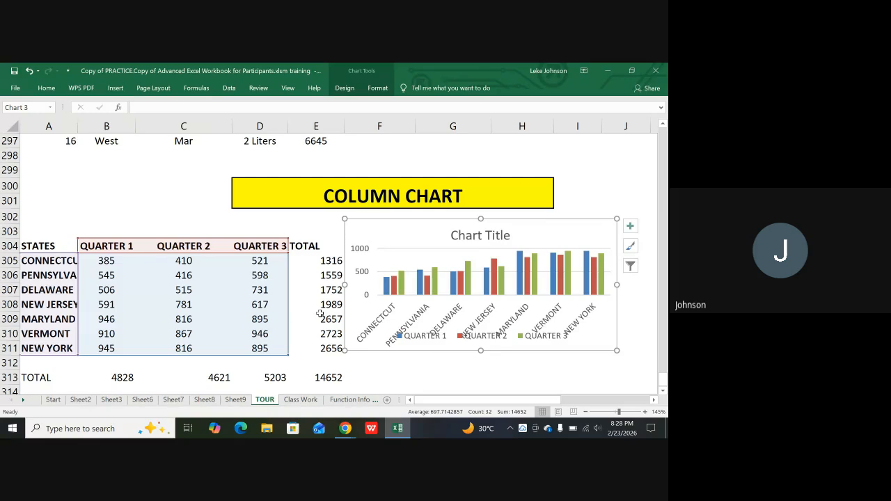
# - Undo all the chart's moves and resizing as well as its insertion, back to the selected range A304:D311
pyautogui.hotkey('ctrl', 'z')
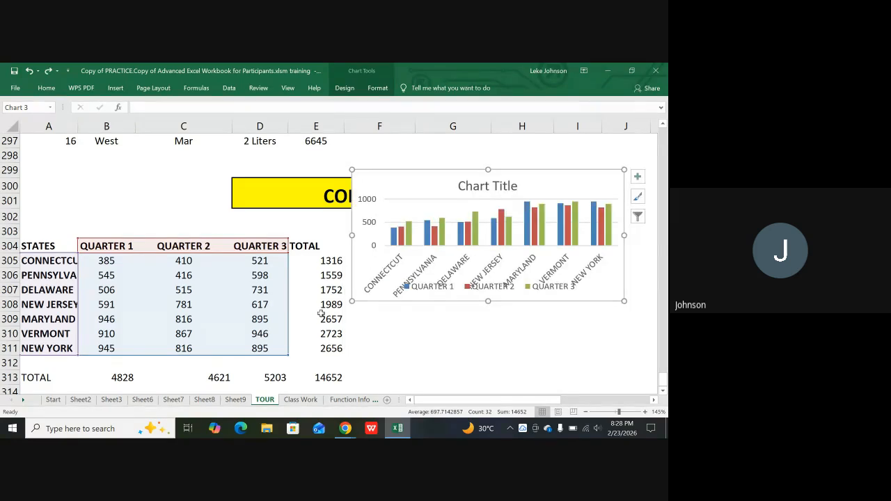
pyautogui.hotkey('ctrl', 'z')
pyautogui.hotkey('ctrl', 'z')
pyautogui.hotkey('ctrl', 'z')
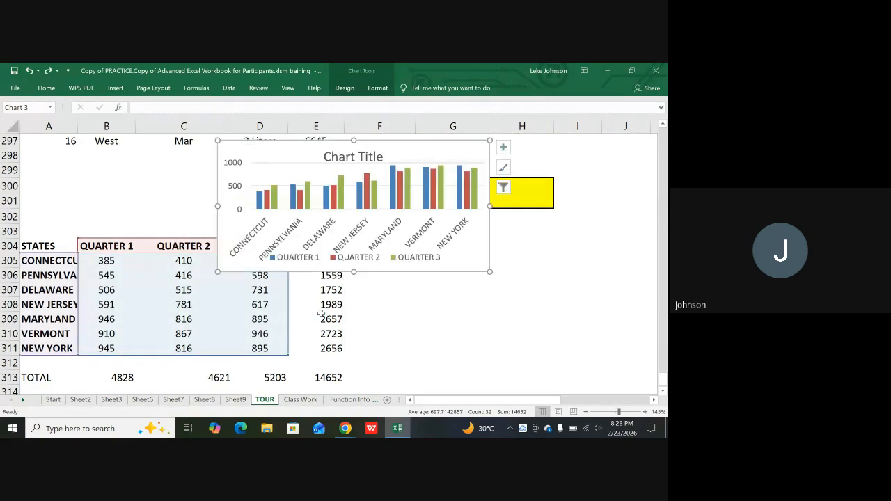
pyautogui.hotkey('ctrl', 'z')
pyautogui.hotkey('ctrl', 'z')
pyautogui.hotkey('ctrl', 'z')
pyautogui.hotkey('ctrl', 'z')
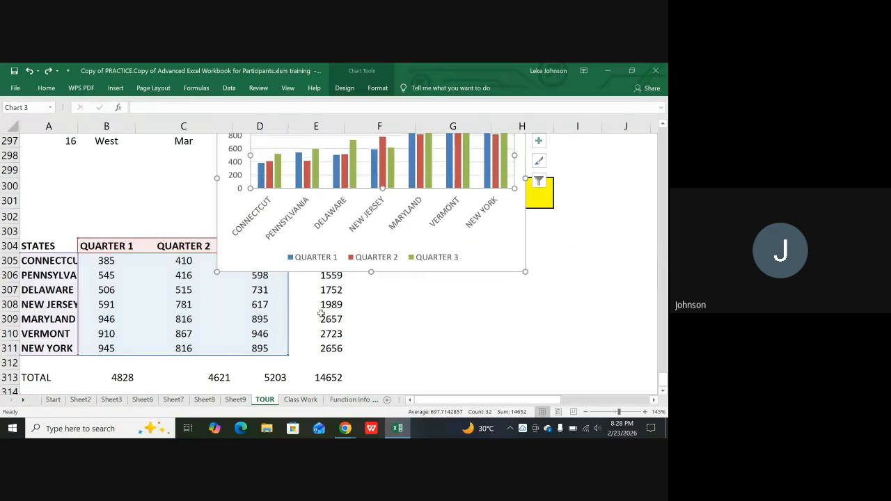
pyautogui.hotkey('ctrl', 'z')
pyautogui.hotkey('ctrl', 'z')
pyautogui.hotkey('ctrl', 'z')
pyautogui.hotkey('ctrl', 'z')
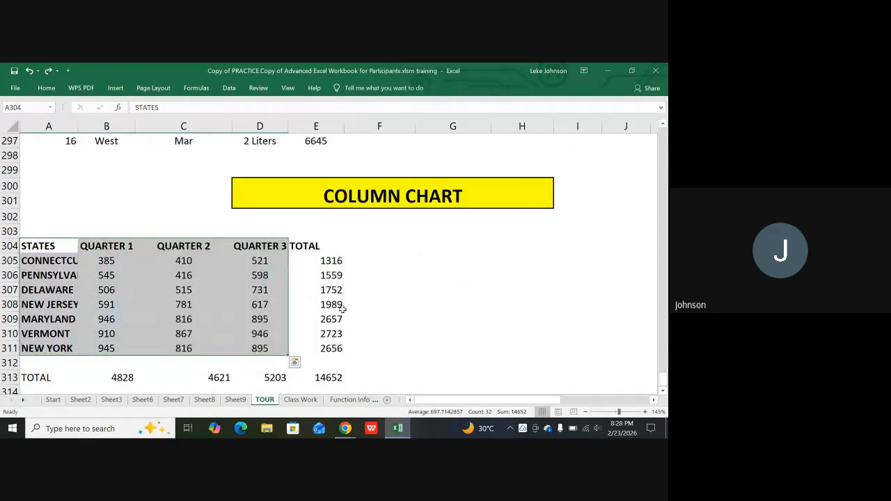
# - Clear the state totals and the grand total from E305:E313 in the TOTAL column
pyautogui.scroll(-2, 448, 254)
pyautogui.click(380, 270)
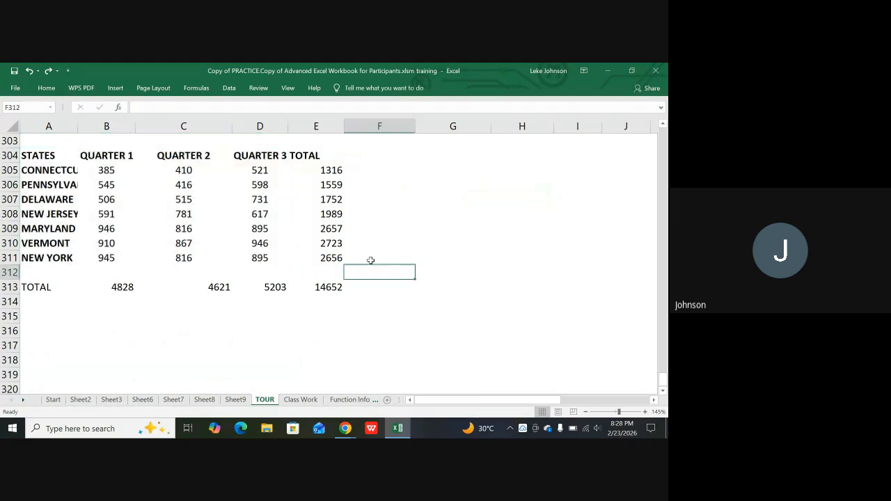
pyautogui.moveTo(326, 172); pyautogui.dragTo(326, 288)
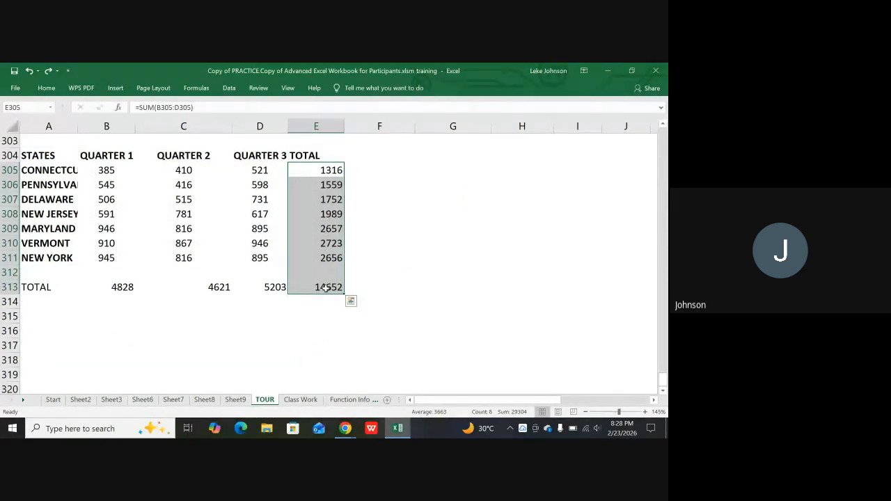
pyautogui.press('BackSpace')
pyautogui.press('Return')
pyautogui.press('BackSpace')
pyautogui.press('Return')
pyautogui.press('BackSpace')
pyautogui.press('Return')
pyautogui.press('BackSpace')
pyautogui.press('Return')
pyautogui.press('BackSpace')
pyautogui.press('Return')
pyautogui.press('BackSpace')
pyautogui.press('Return')
pyautogui.press('BackSpace')
pyautogui.press('Return')
pyautogui.press('BackSpace')
pyautogui.press('Return')
pyautogui.press('BackSpace')
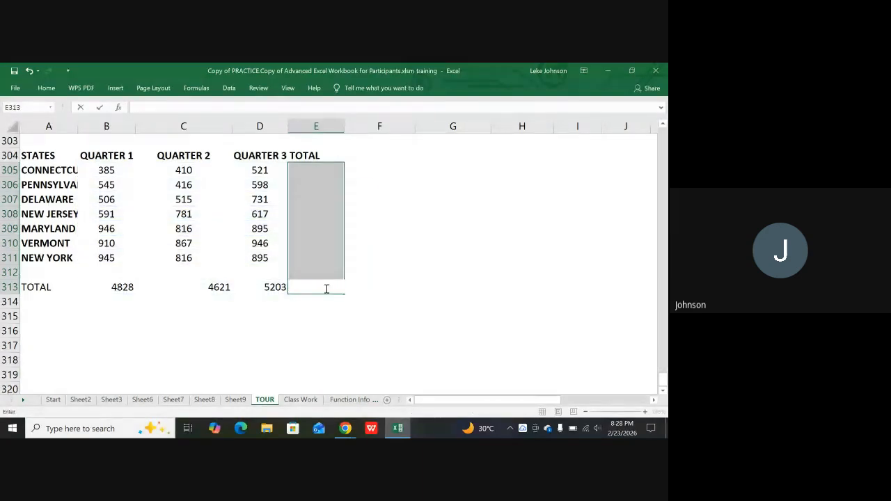
# - Clear the three quarterly totals from B313:D313 in the TOTAL row
pyautogui.moveTo(129, 291); pyautogui.dragTo(279, 288)
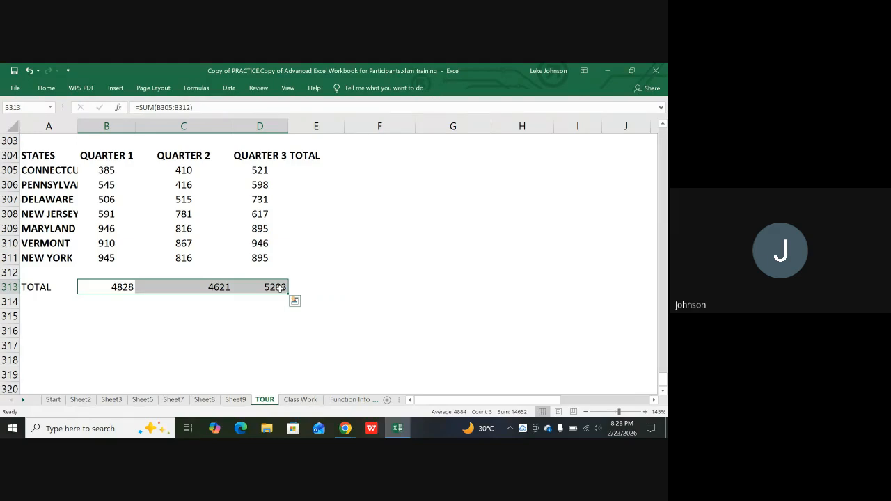
pyautogui.press('BackSpace')
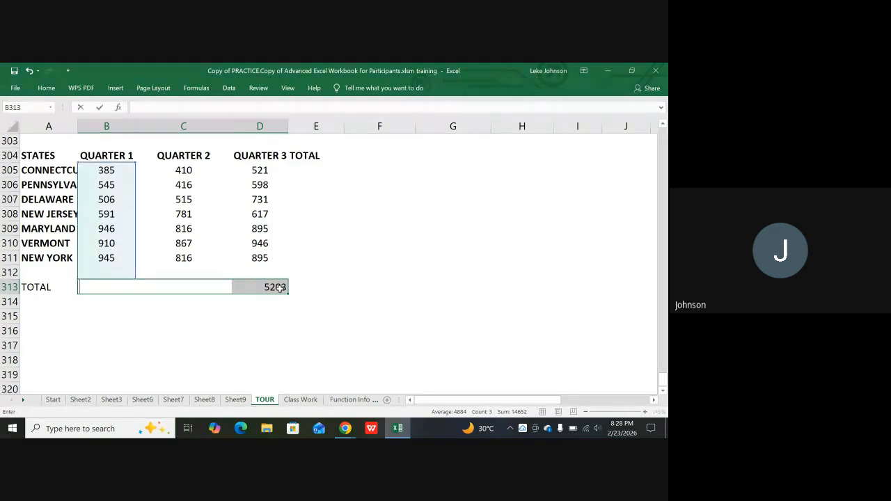
pyautogui.press('Return')
pyautogui.press('Return')
pyautogui.press('BackSpace')
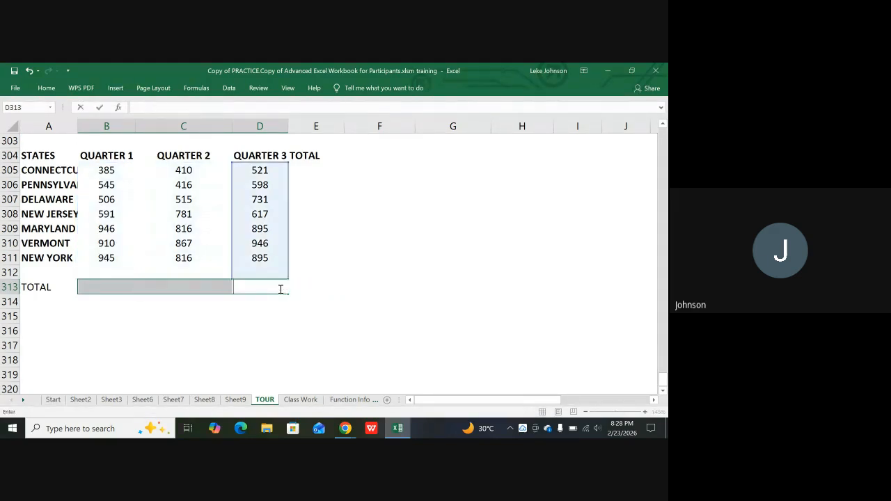
pyautogui.click(339, 264)
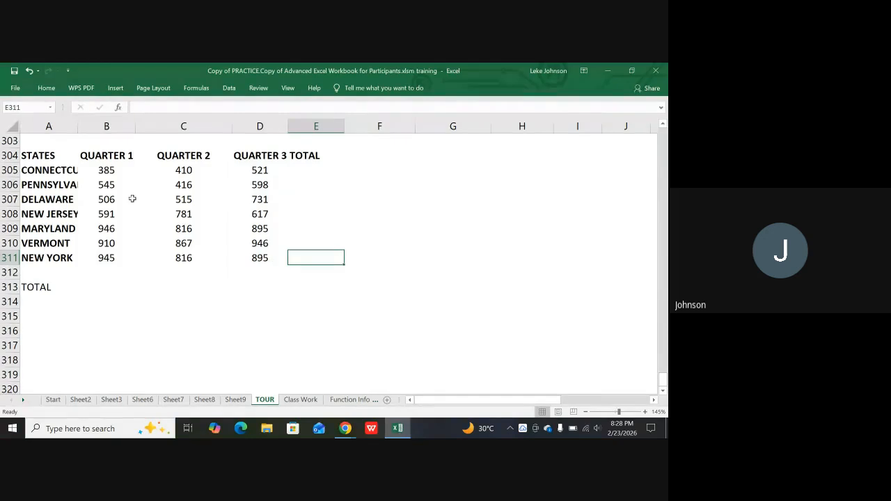
# - AutoSum the range B305:E313 to fill the TOTAL column and the TOTAL row in one go
pyautogui.moveTo(107, 171); pyautogui.dragTo(307, 296)
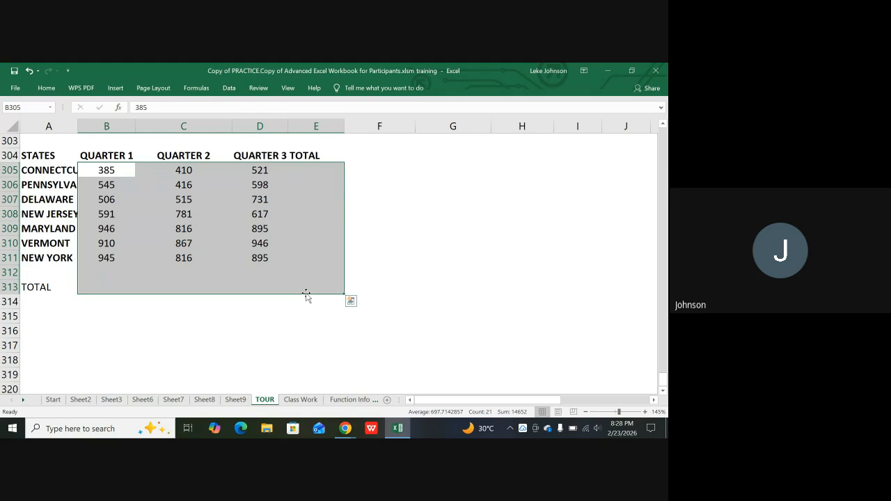
pyautogui.hotkey('alt', '=')
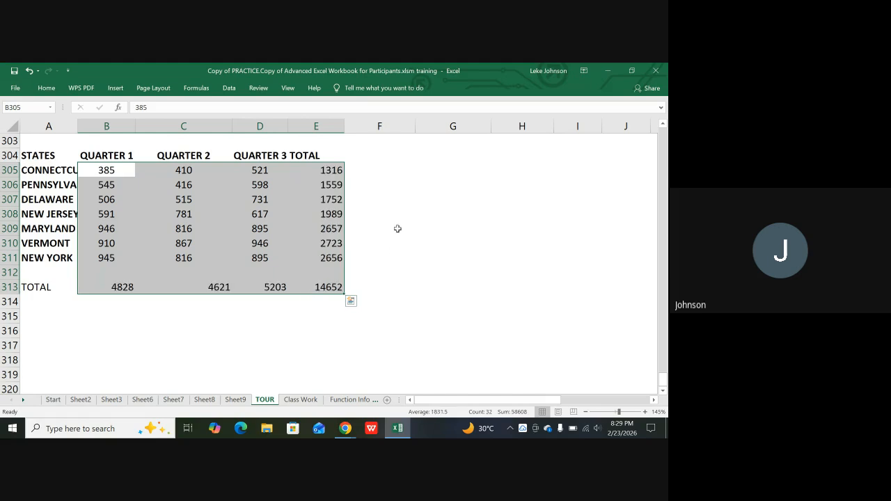
pyautogui.click(454, 228)
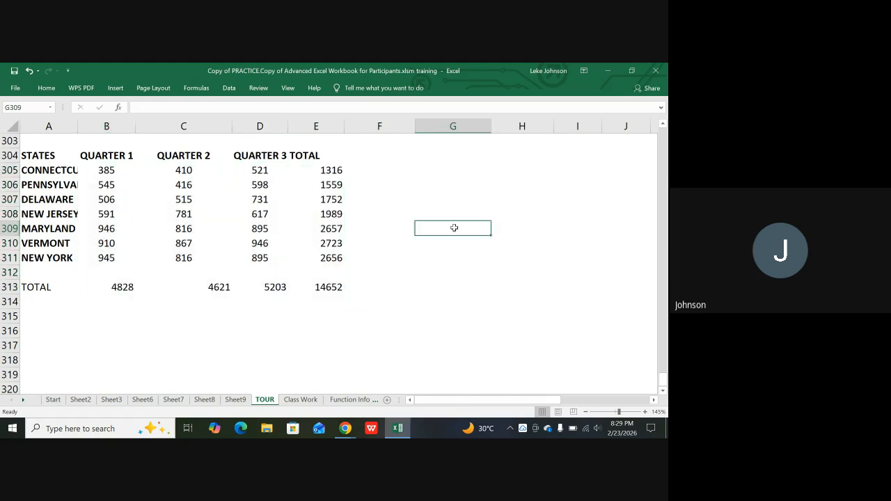
# - Right-align the TOTAL header in E304 above its figures
pyautogui.click(306, 154)
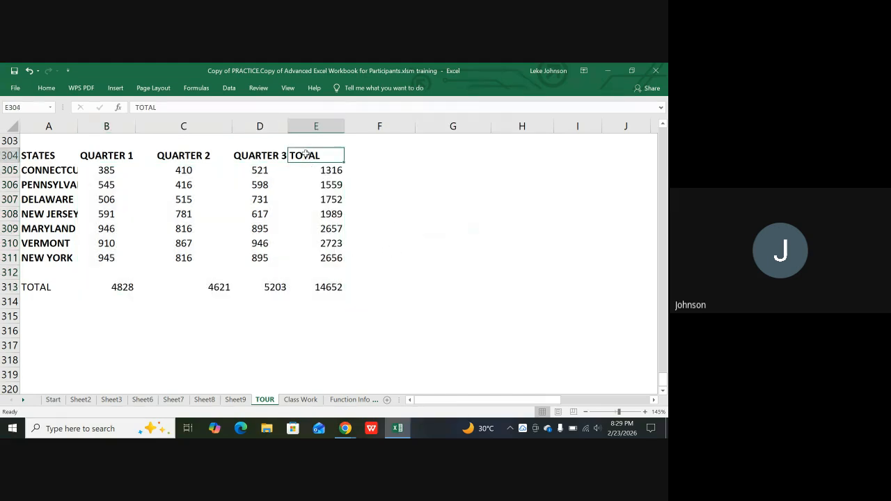
pyautogui.click(44, 87)
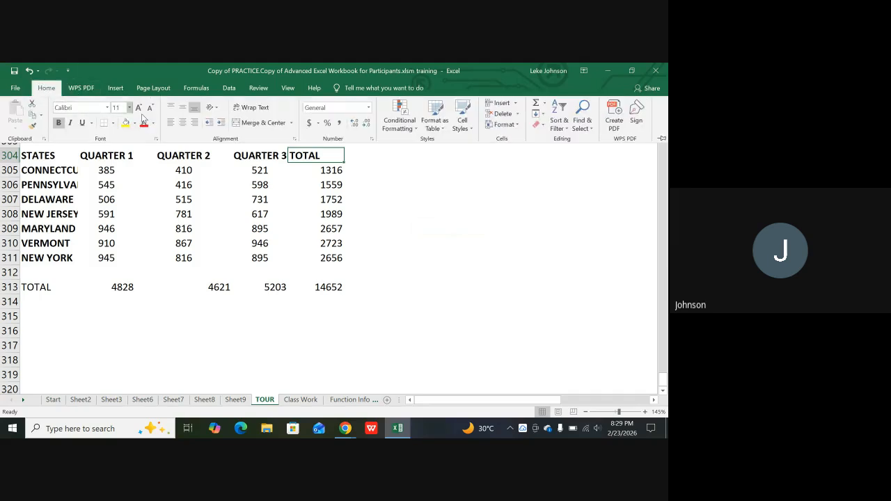
pyautogui.click(195, 122)
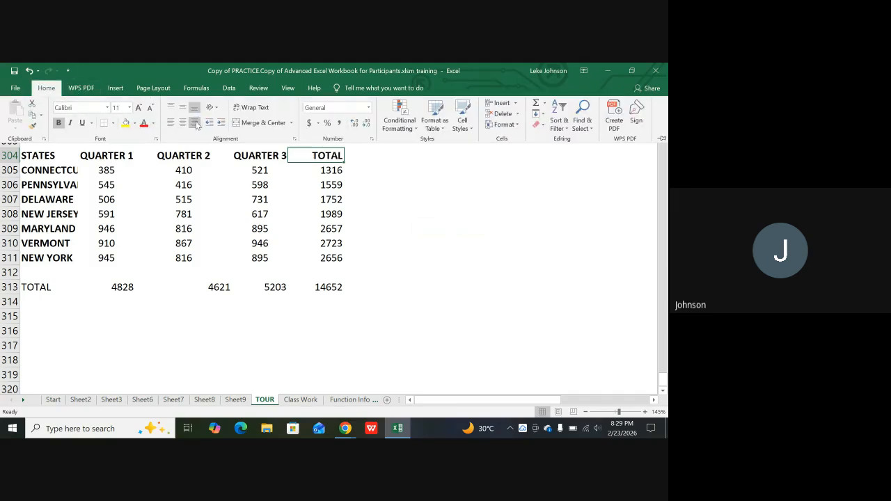
pyautogui.moveTo(464, 237); pyautogui.dragTo(467, 229)
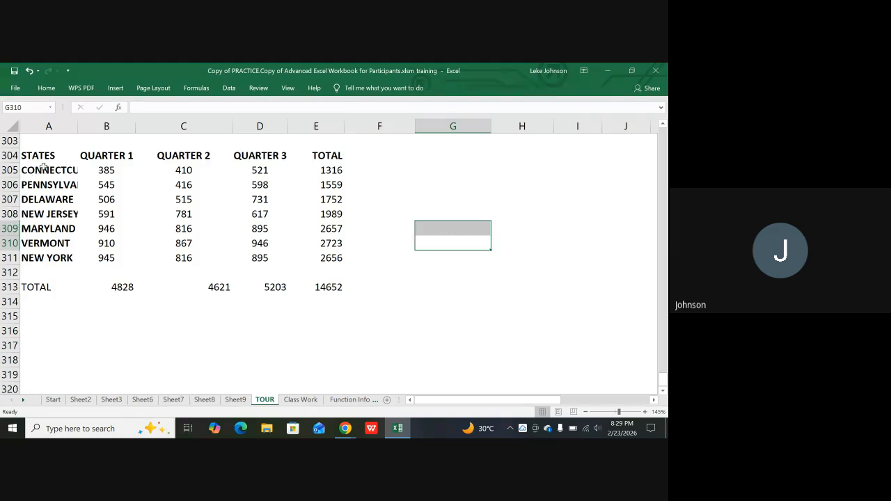
# - Insert a 3-D Clustered Column chart from the states and quarterly values in A304:D311
pyautogui.moveTo(40, 155); pyautogui.dragTo(274, 254)
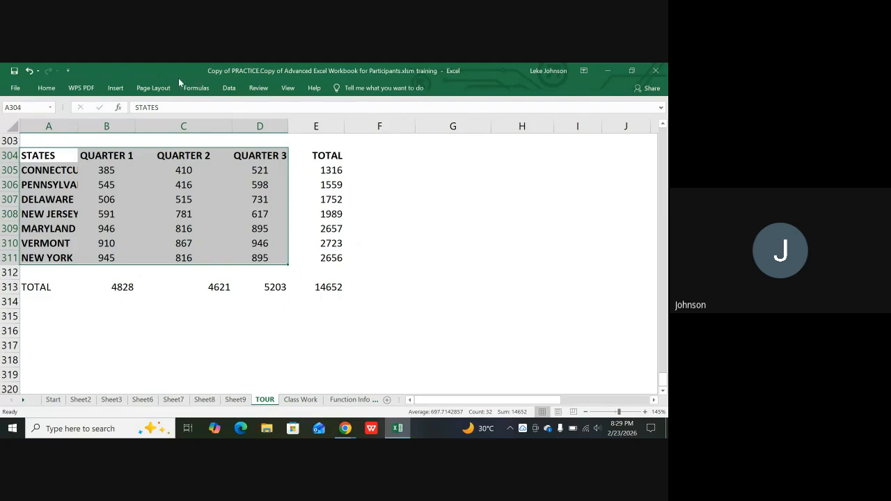
pyautogui.click(112, 89)
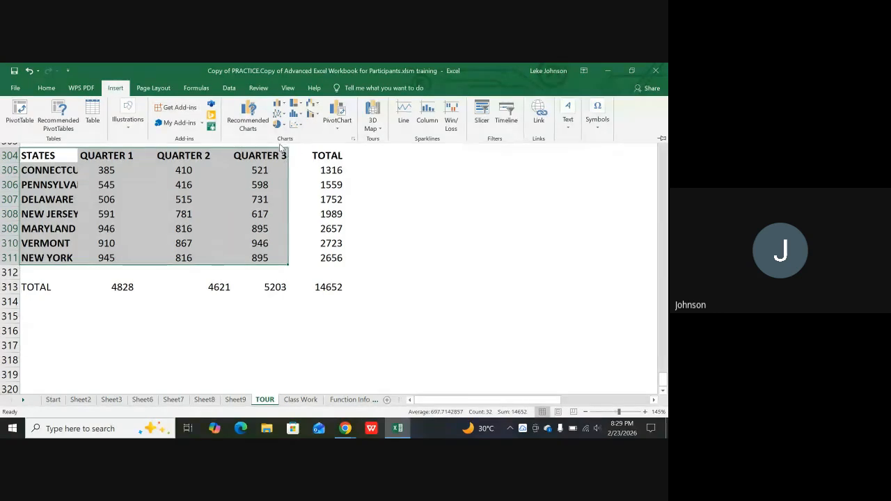
pyautogui.click(282, 106)
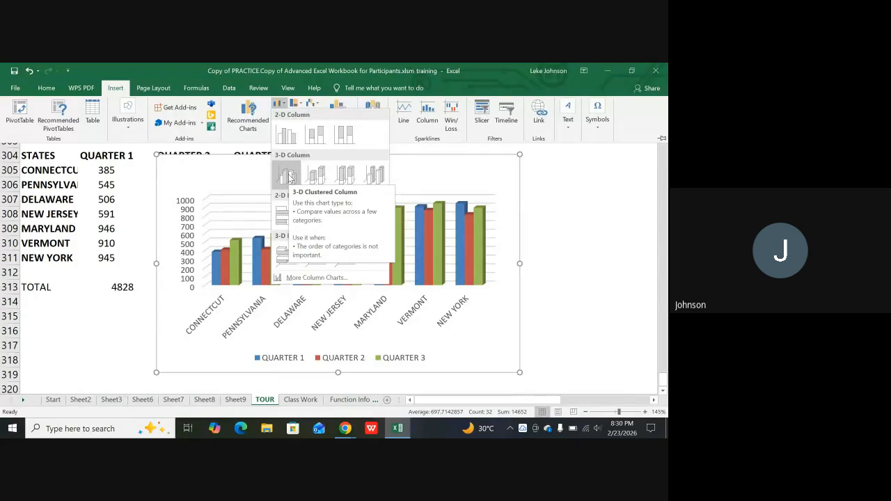
pyautogui.click(289, 177)
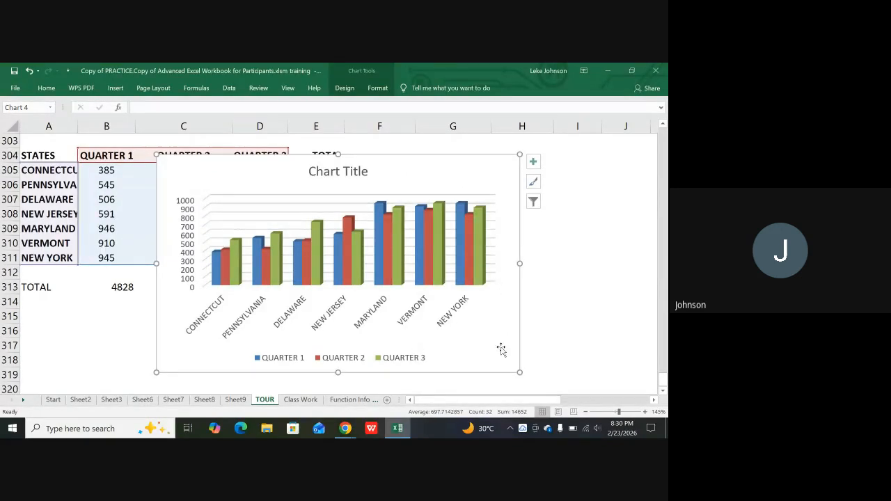
# - Shrink the new chart and move it beside the table so the quarter columns are uncovered
pyautogui.moveTo(520, 373); pyautogui.dragTo(424, 290)
pyautogui.moveTo(315, 161); pyautogui.dragTo(496, 150)
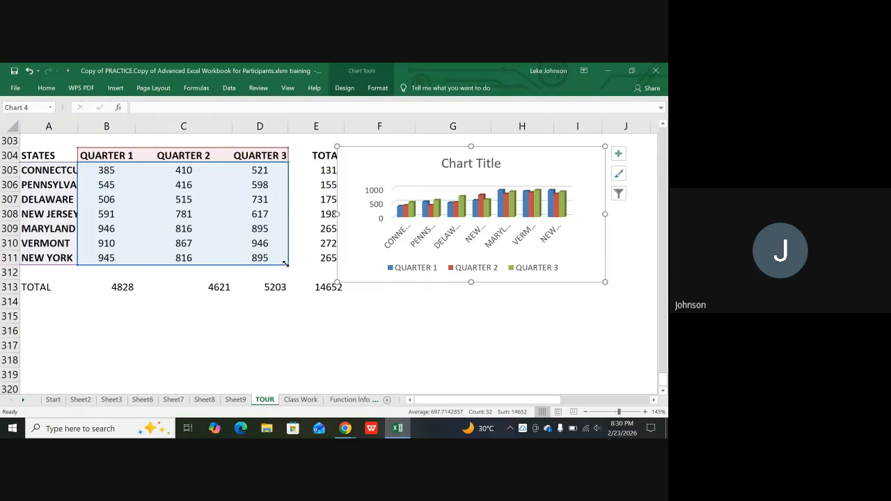
# - Limit the chart's data range to QUARTER 1 and QUARTER 2, and enlarge the chart downward and over columns D and E
pyautogui.moveTo(274, 263); pyautogui.dragTo(225, 260)
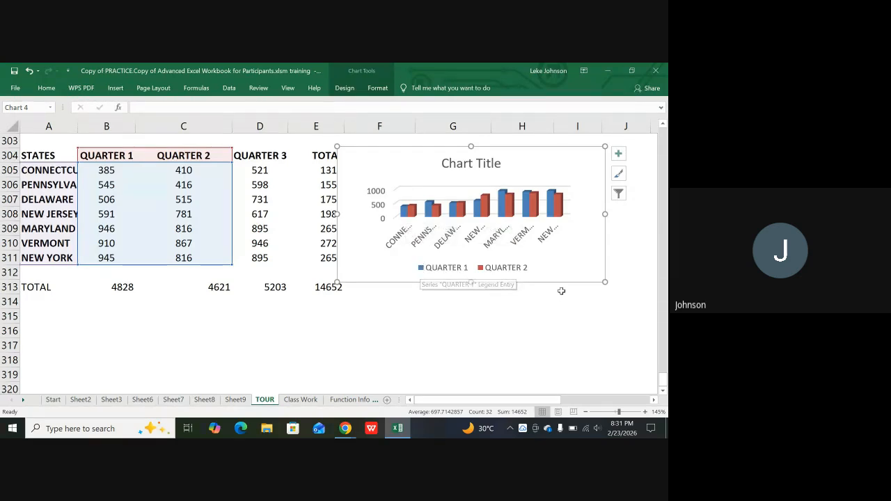
pyautogui.moveTo(607, 283); pyautogui.dragTo(619, 344)
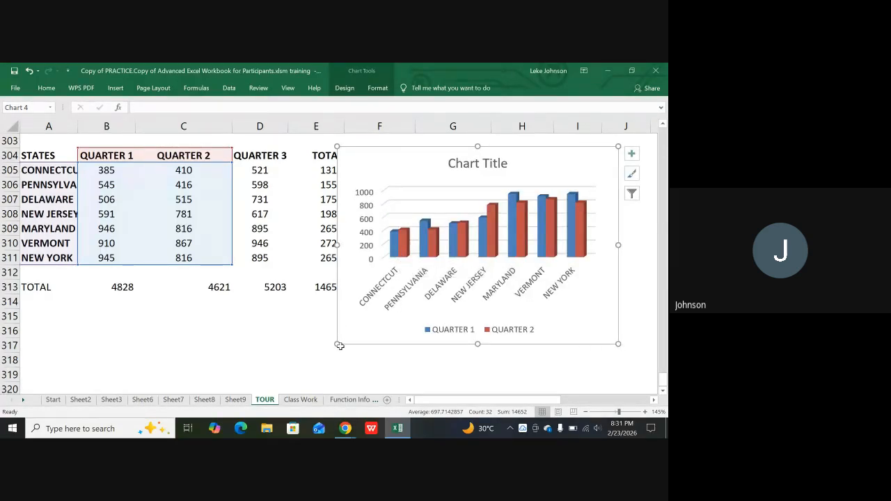
pyautogui.moveTo(337, 343); pyautogui.dragTo(269, 360)
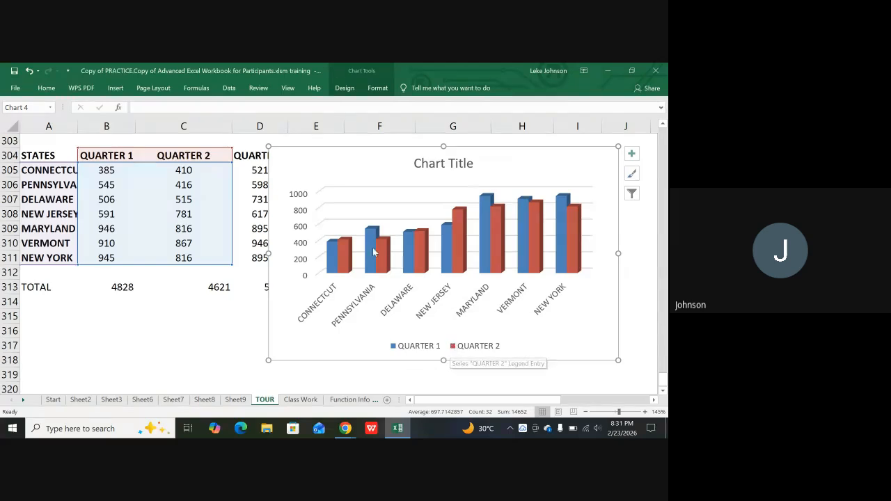
# - Set Connecticut's QUARTER 1 value in B305 to 850 and select the chart's plot area to compare its bars
pyautogui.moveTo(341, 261)
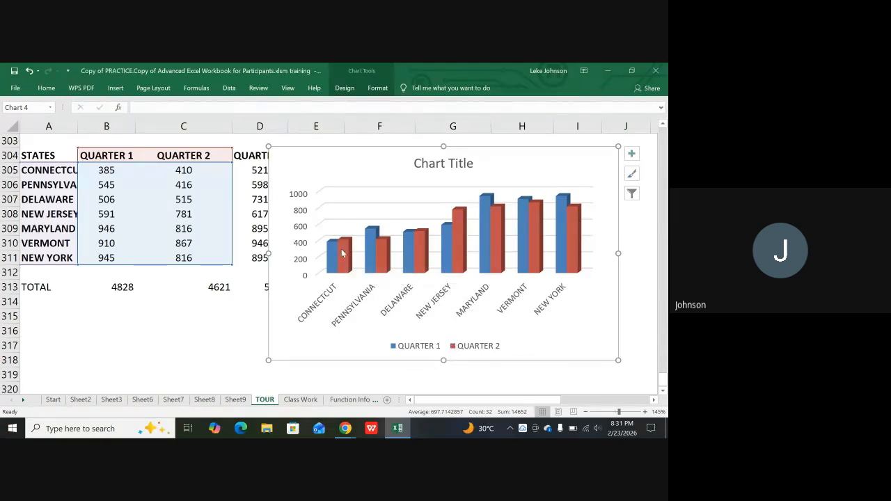
pyautogui.moveTo(332, 247)
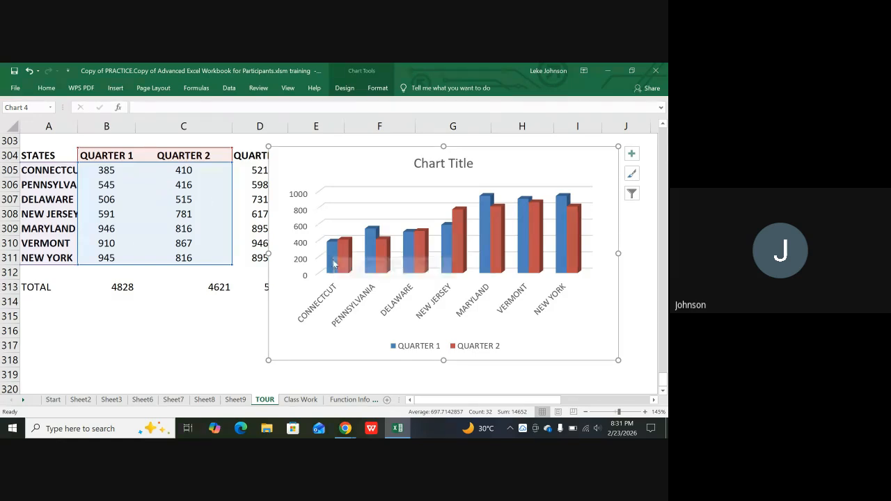
pyautogui.click(106, 171)
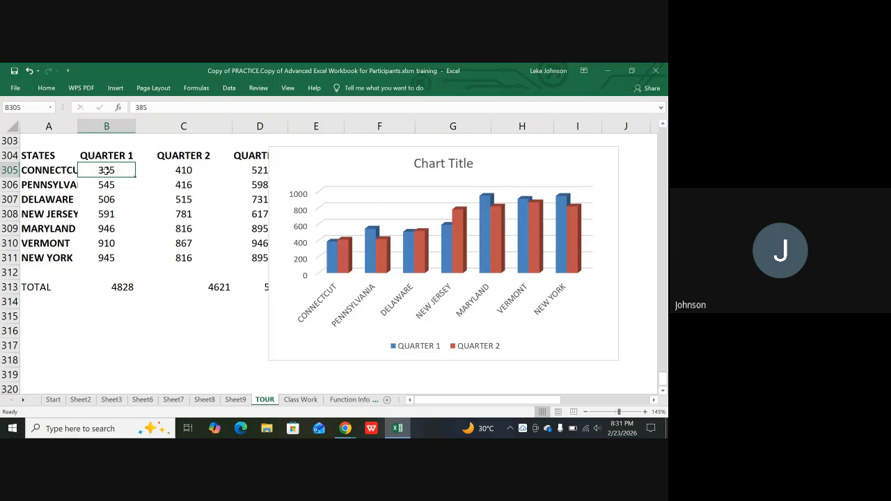
pyautogui.write('850')
pyautogui.press('Return')
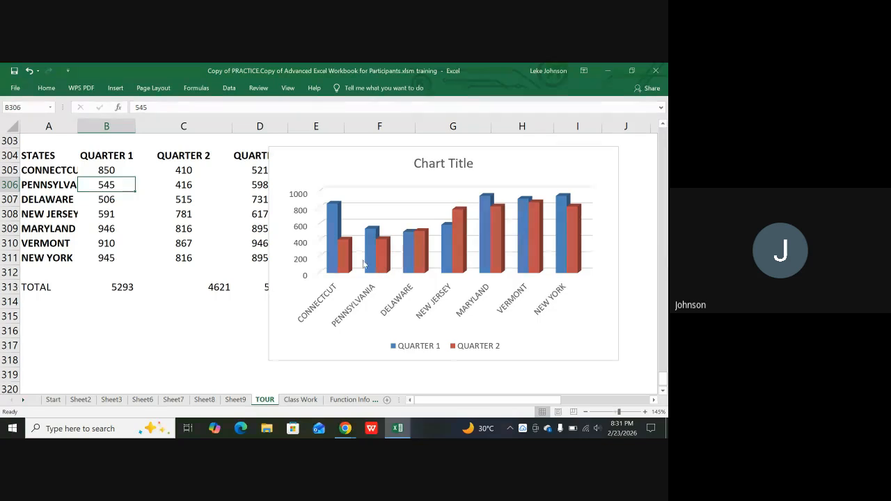
pyautogui.click(354, 227)
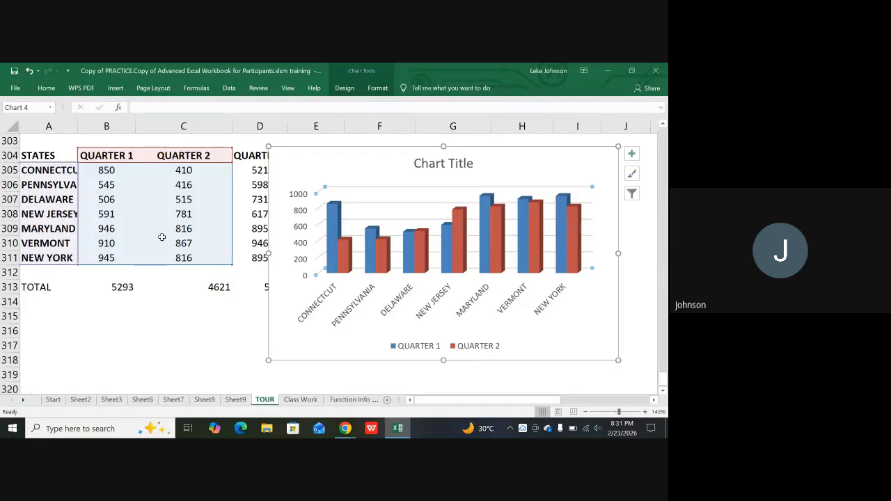
# - Set Connecticut's QUARTER 2 value in C305 to 500
pyautogui.click(187, 171)
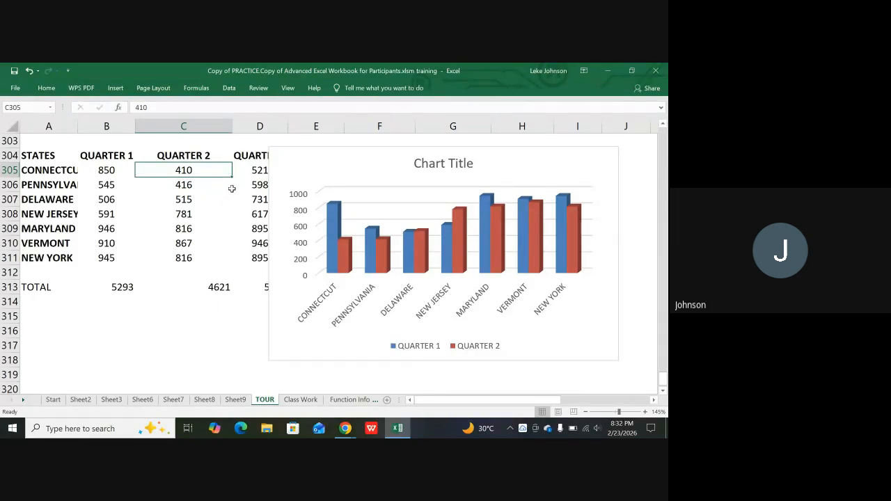
pyautogui.write('5')
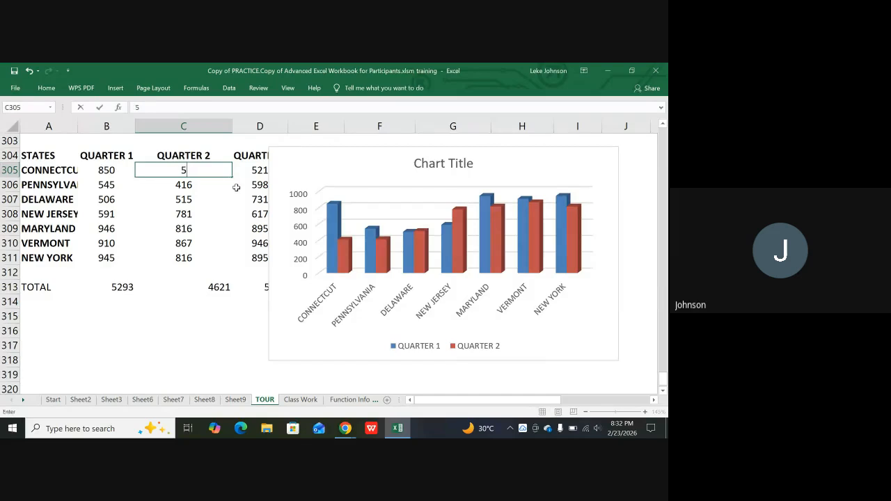
pyautogui.write('00')
pyautogui.press('Return')
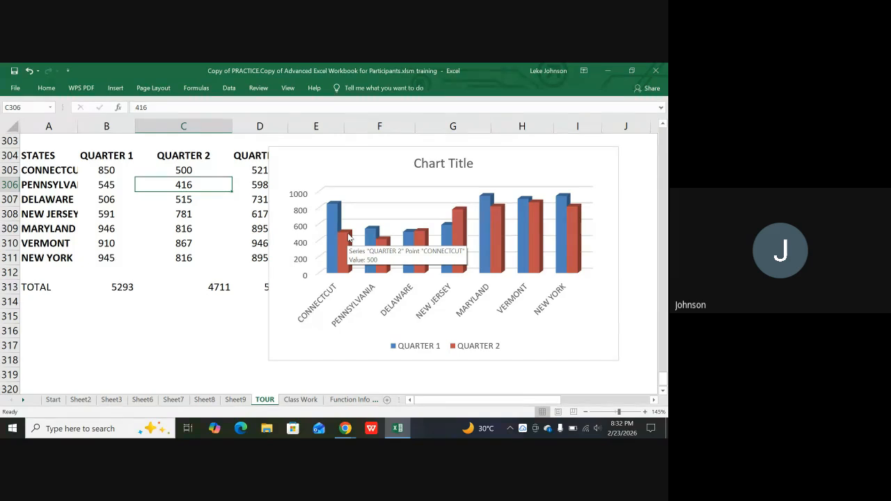
# - Extend the chart's data range to include QUARTER 3 and the empty row 312
pyautogui.click(392, 281)
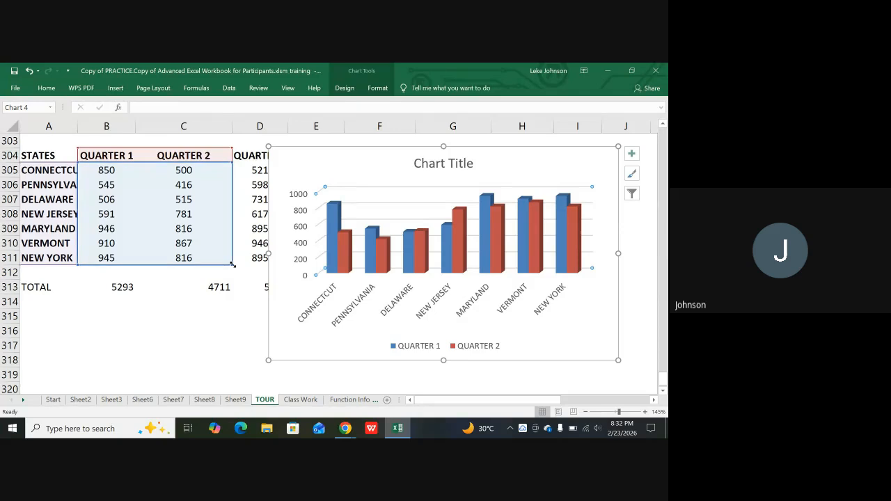
pyautogui.moveTo(234, 264); pyautogui.dragTo(272, 278)
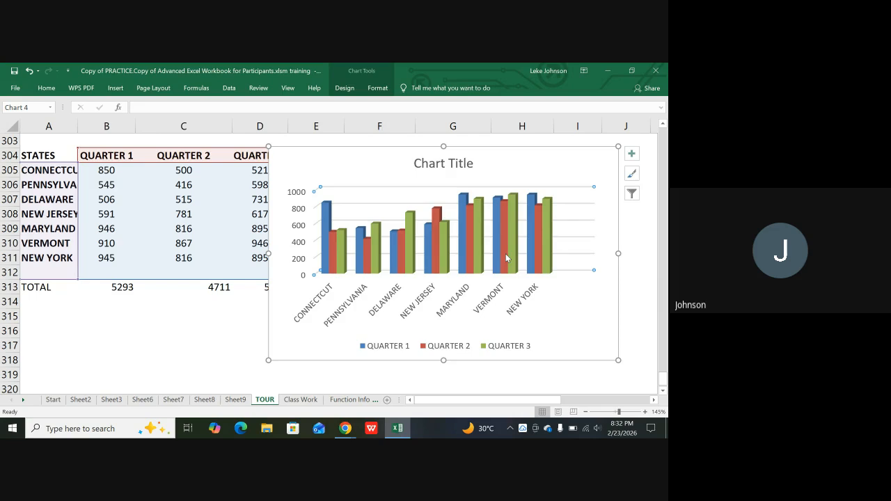
# - Shrink the chart and place it beside the TOTAL column, level with the table's header row, then deselect it
pyautogui.moveTo(507, 271)
pyautogui.moveTo(618, 146); pyautogui.dragTo(566, 233)
pyautogui.click(228, 318)
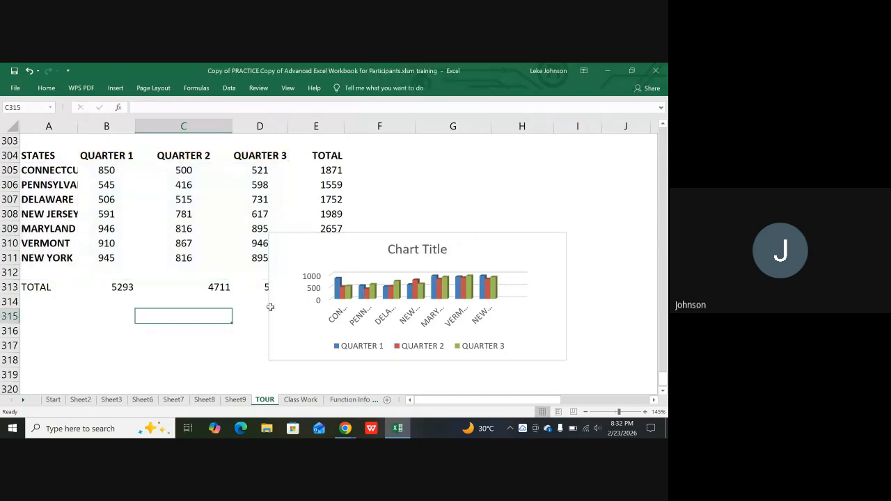
pyautogui.moveTo(458, 241); pyautogui.dragTo(550, 150)
pyautogui.click(376, 344)
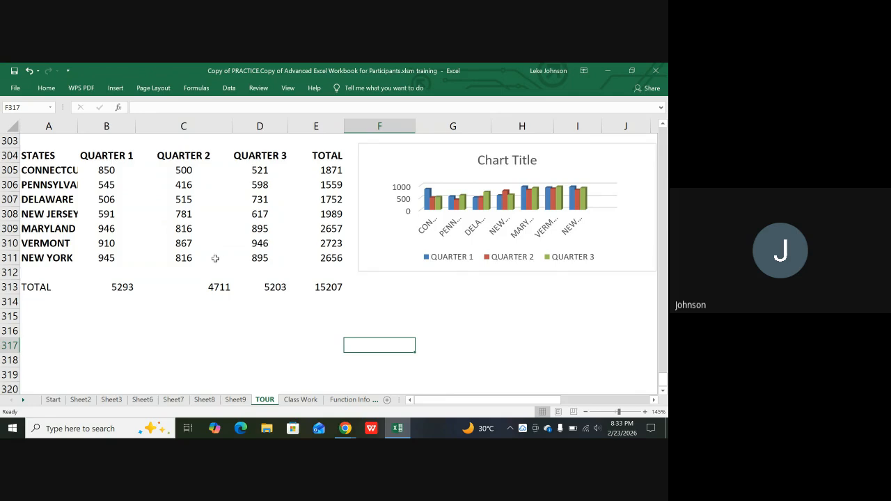
# - Create a column chart on its own sheet from A304:D311 and compare it with the table on the TOUR sheet
pyautogui.moveTo(43, 158); pyautogui.dragTo(267, 258)
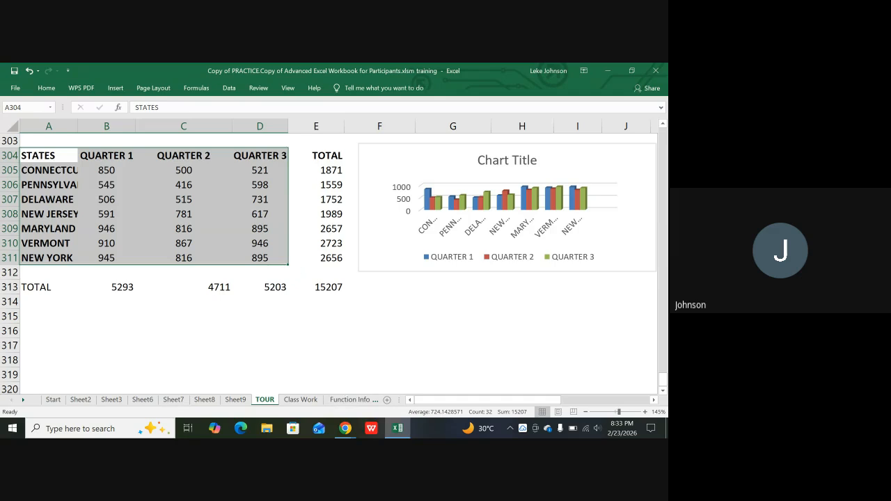
pyautogui.press('F11')
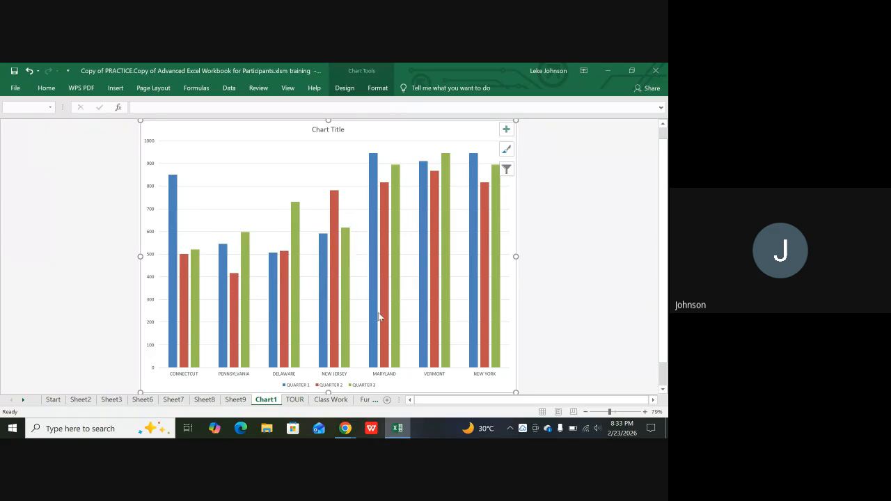
pyautogui.click(293, 401)
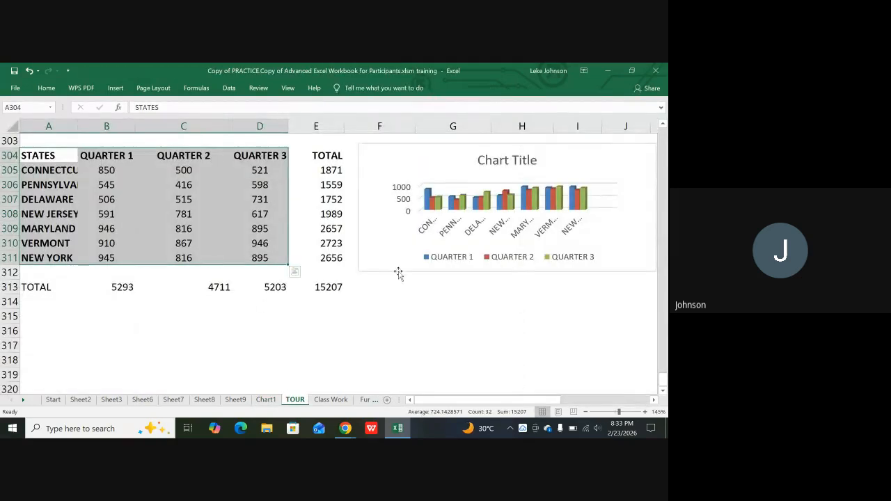
pyautogui.click(274, 402)
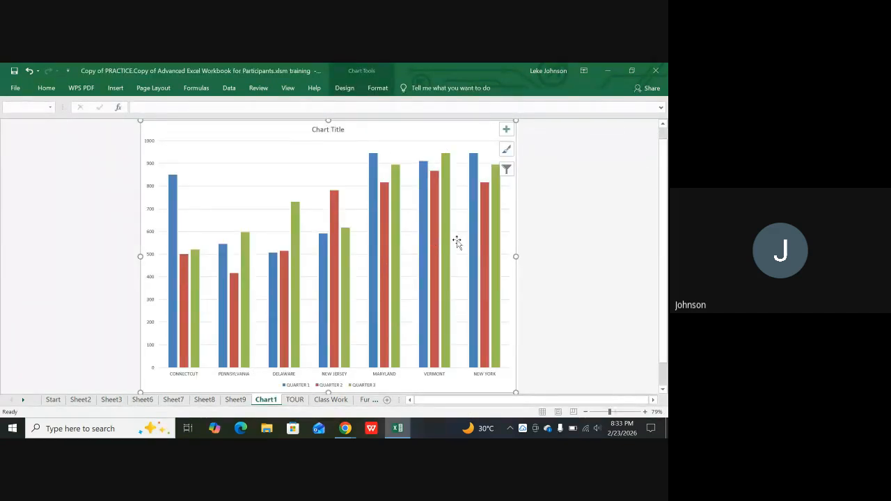
pyautogui.click(295, 400)
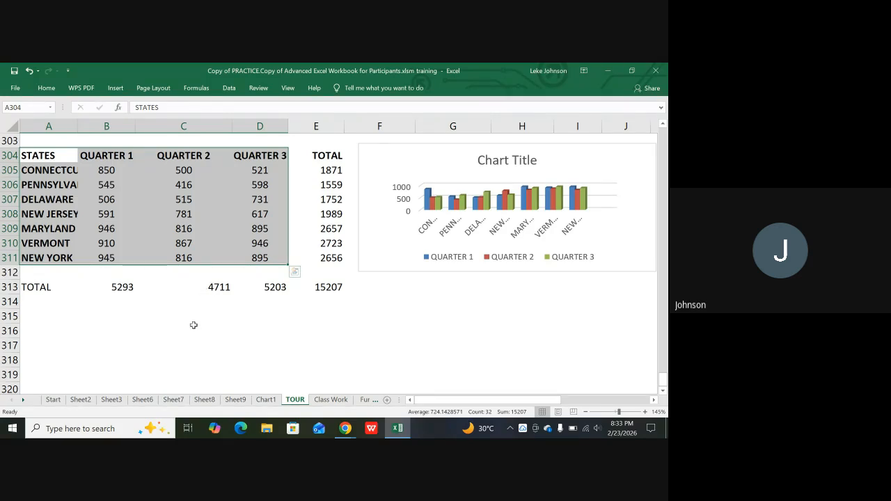
# - Enter in A316 "To create a column chart with just one or two clicks, select the data you want to use for the chart and press F11"
pyautogui.click(74, 334)
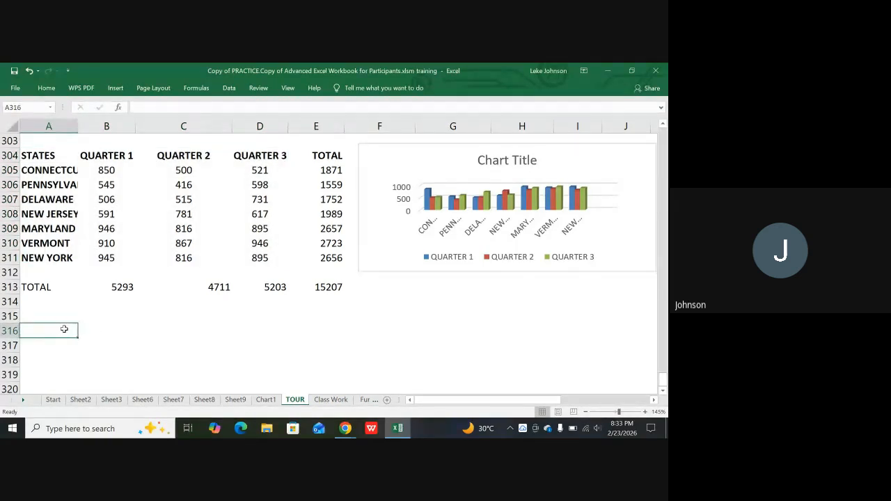
pyautogui.write('t')
pyautogui.write('t')
pyautogui.write('T')
pyautogui.write('o cre')
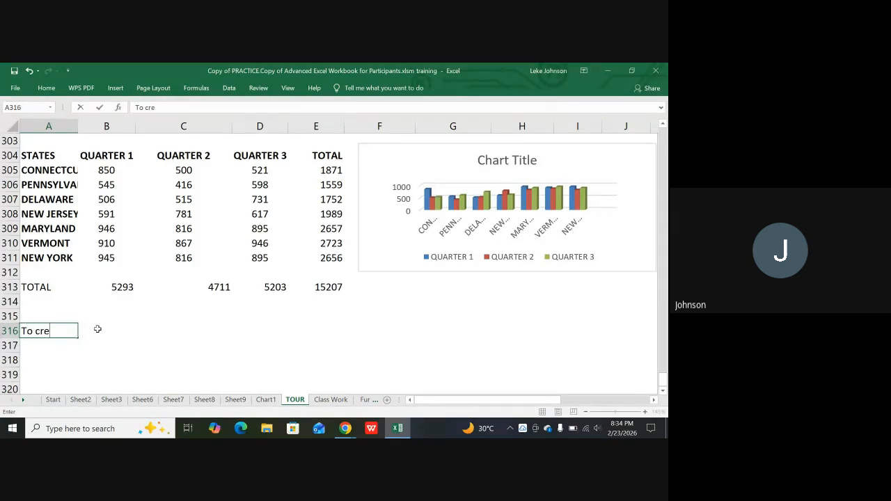
pyautogui.write('ate a colun')
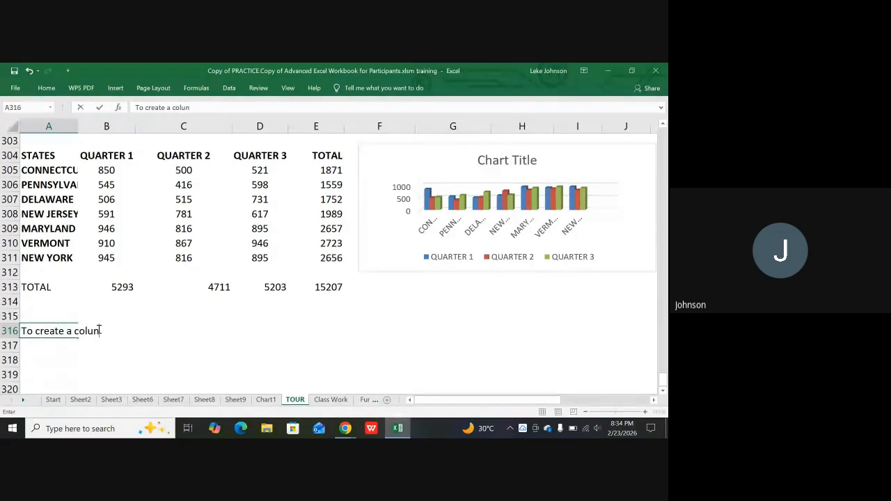
pyautogui.press('BackSpace')
pyautogui.write('me')
pyautogui.press('BackSpace')
pyautogui.write('n chart')
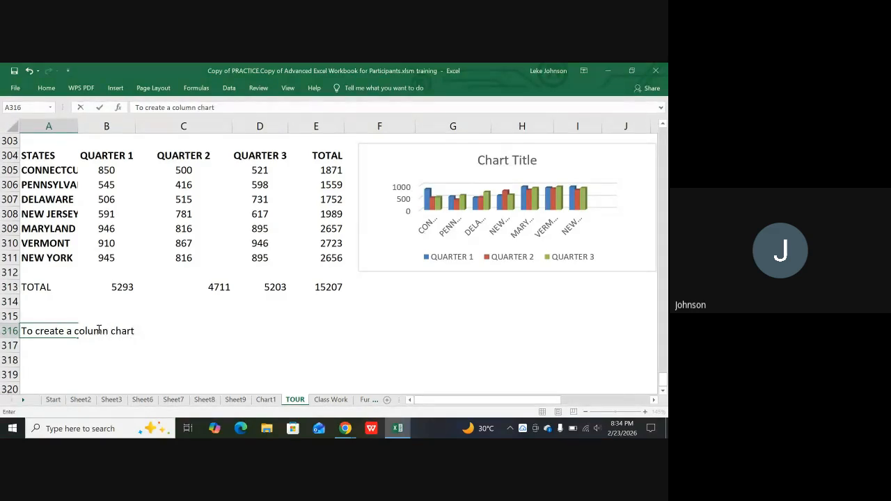
pyautogui.write(' with just one or two cl')
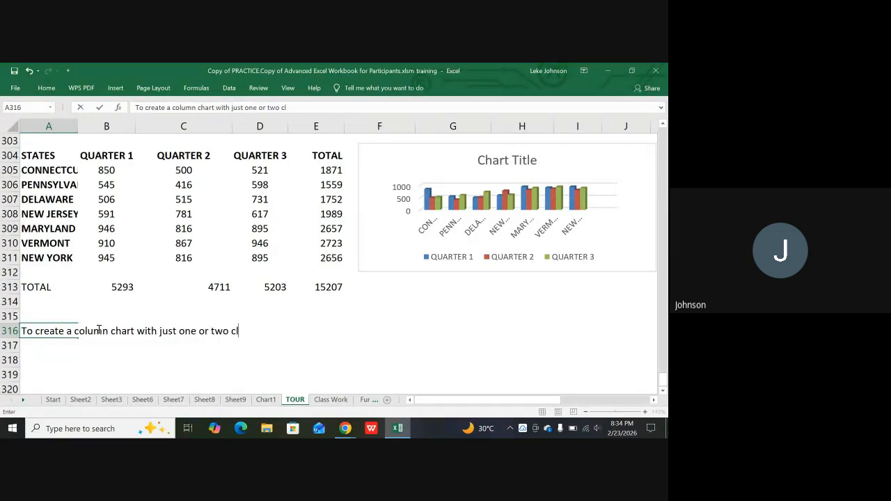
pyautogui.write('icks, select th')
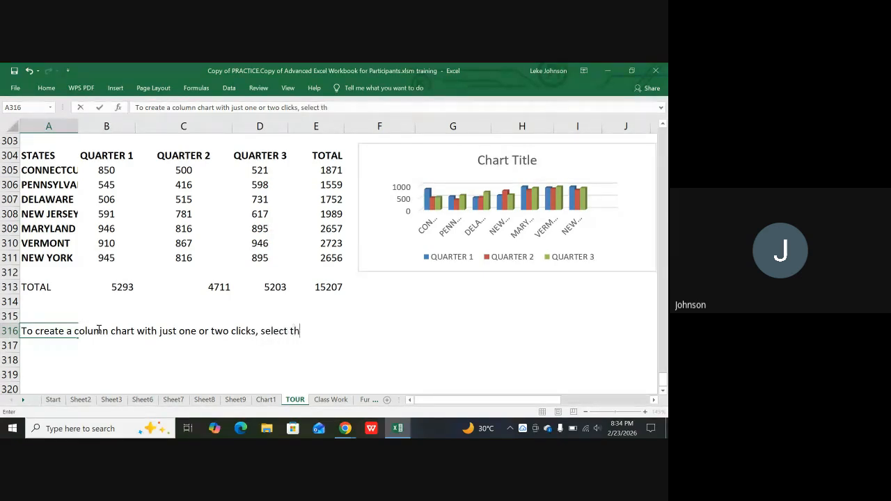
pyautogui.write('e data')
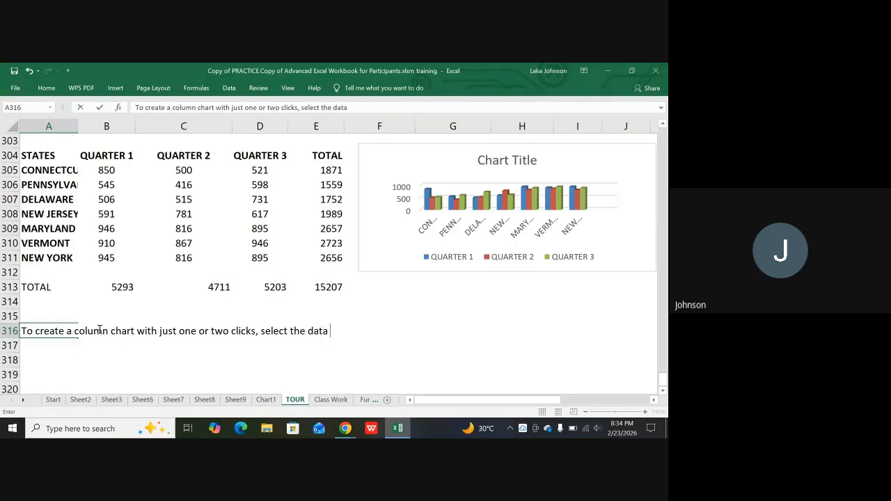
pyautogui.write(' you wan')
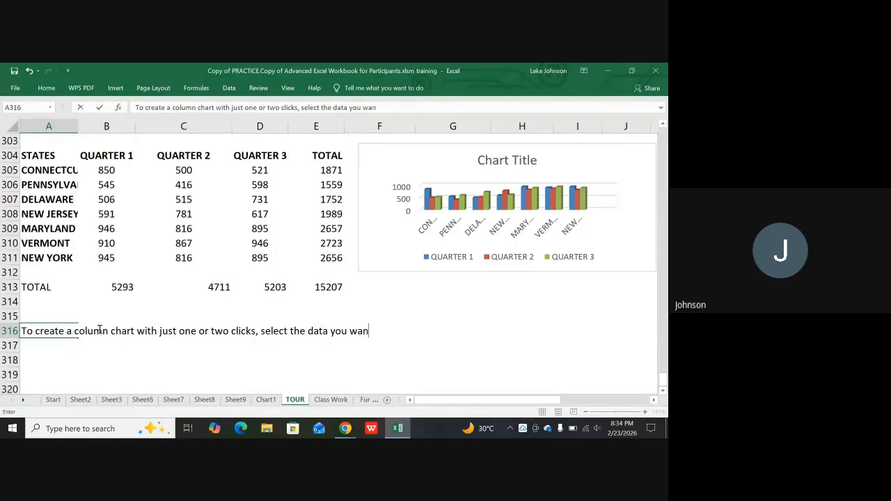
pyautogui.write('t to use')
pyautogui.write(' c')
pyautogui.write('or the ')
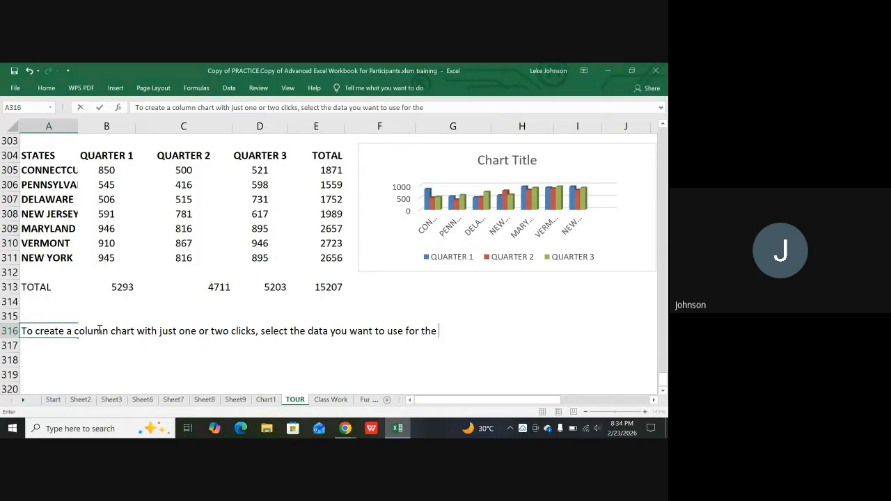
pyautogui.write('chart ')
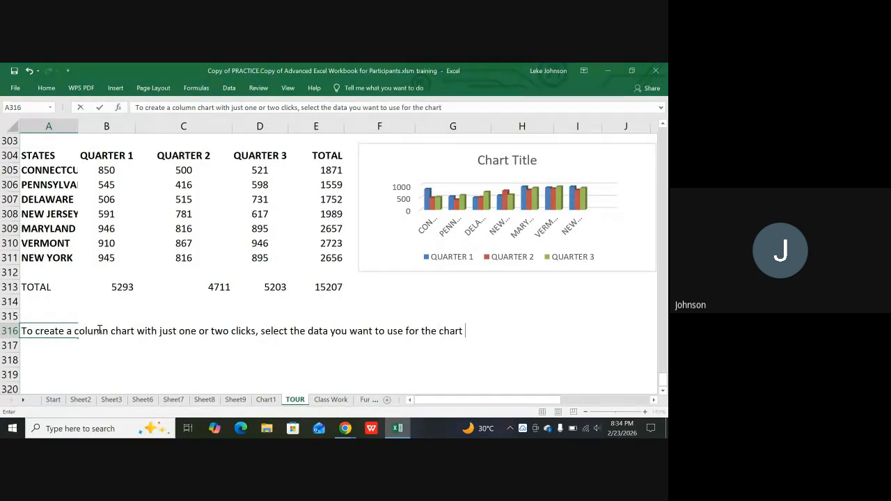
pyautogui.write('and press F11')
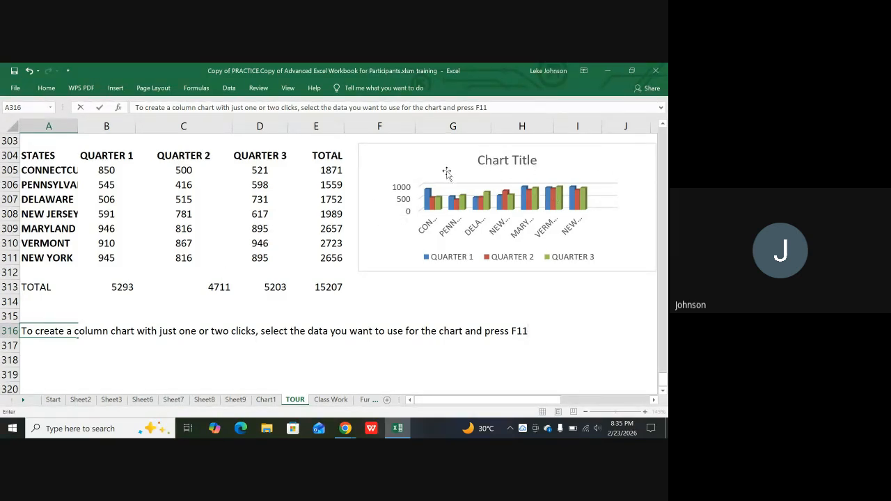
# - Move the chart over the TOTAL column beside QUARTER 3 and enlarge it down to row 317, previewing its chart styles
pyautogui.moveTo(445, 167); pyautogui.dragTo(383, 182)
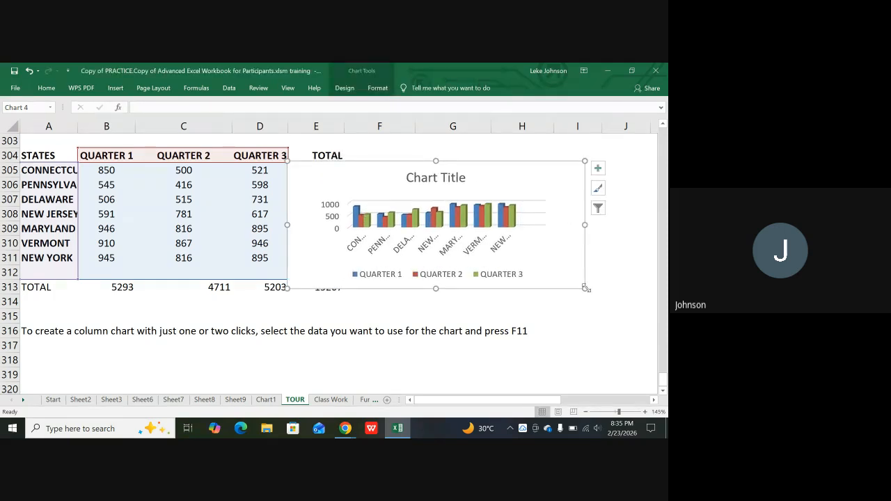
pyautogui.moveTo(585, 287); pyautogui.dragTo(607, 350)
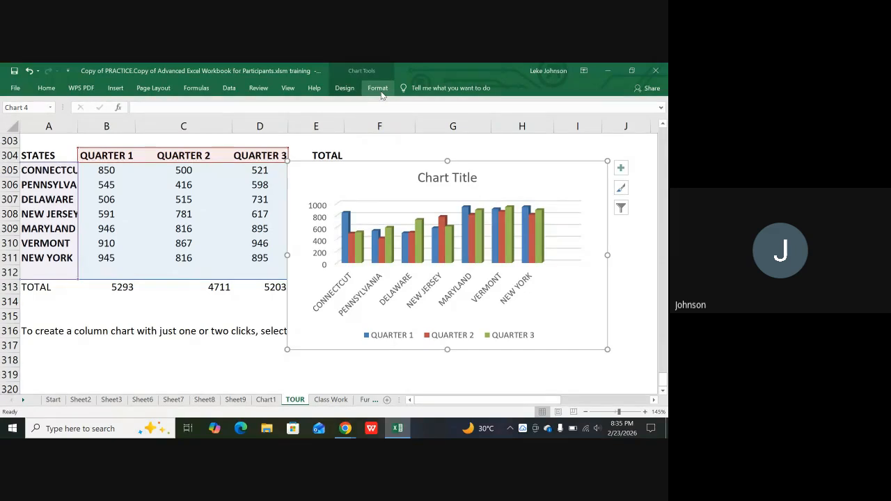
pyautogui.click(345, 89)
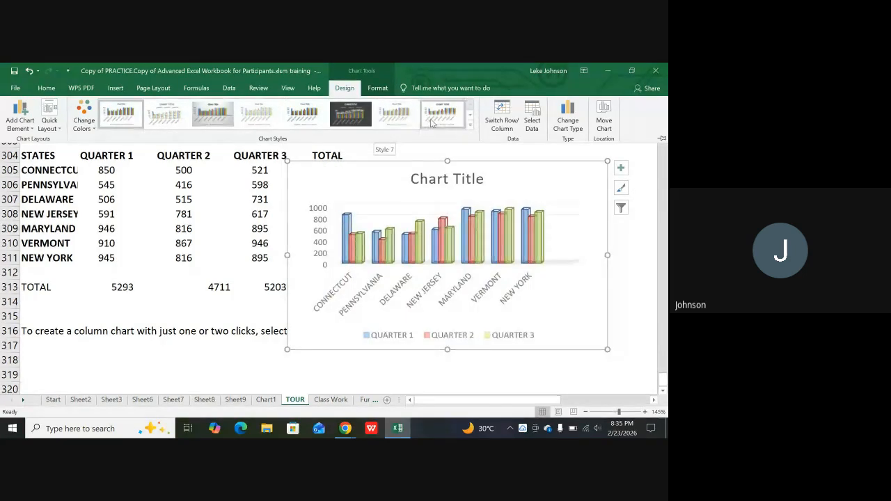
pyautogui.click(390, 124)
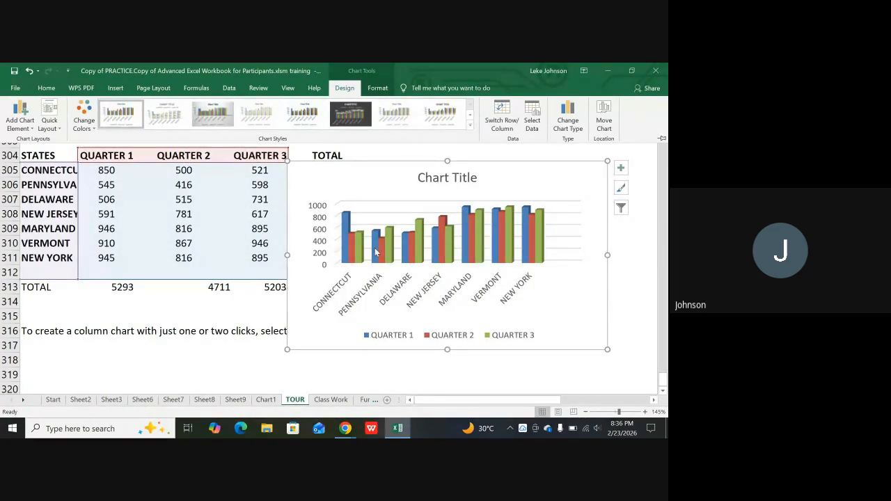
# - Move the chart to a new sheet named Chart2 and check the TOUR sheet against it
pyautogui.doubleClick(346, 87)
pyautogui.click(346, 88)
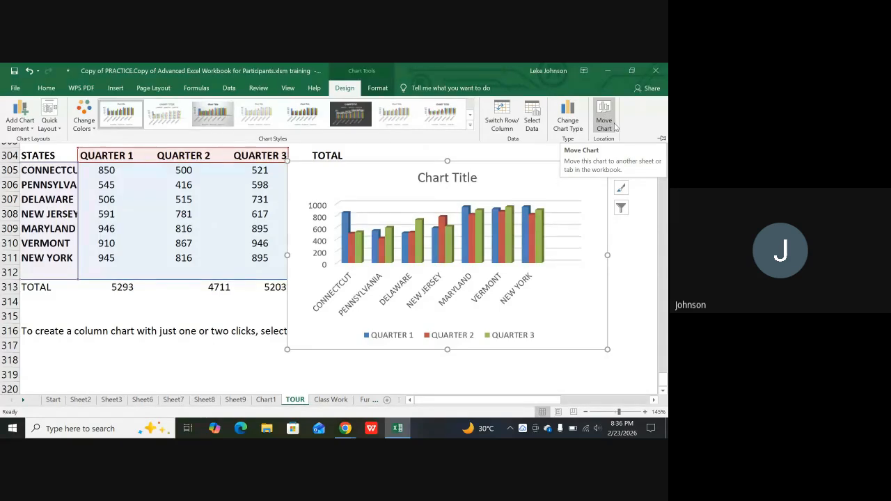
pyautogui.click(605, 125)
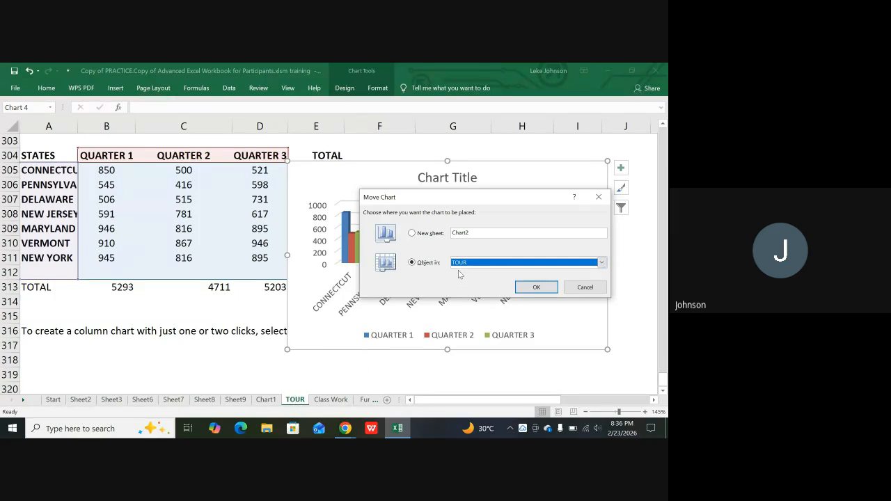
pyautogui.click(412, 234)
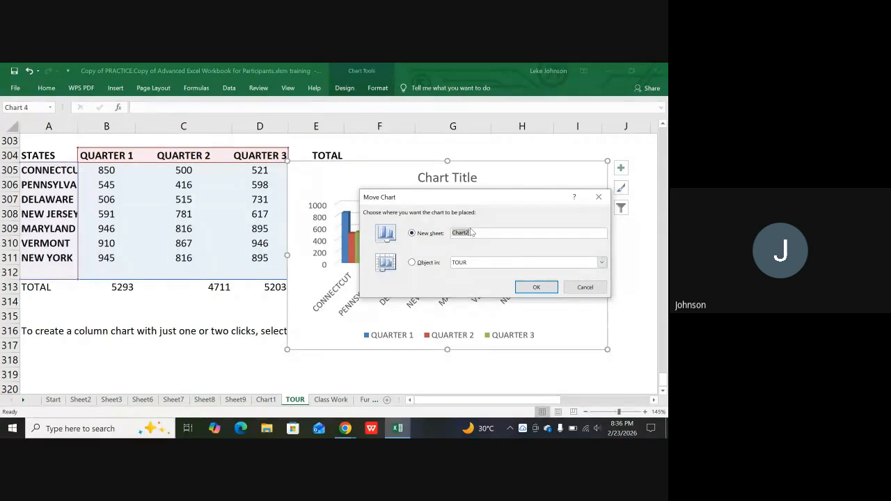
pyautogui.click(537, 288)
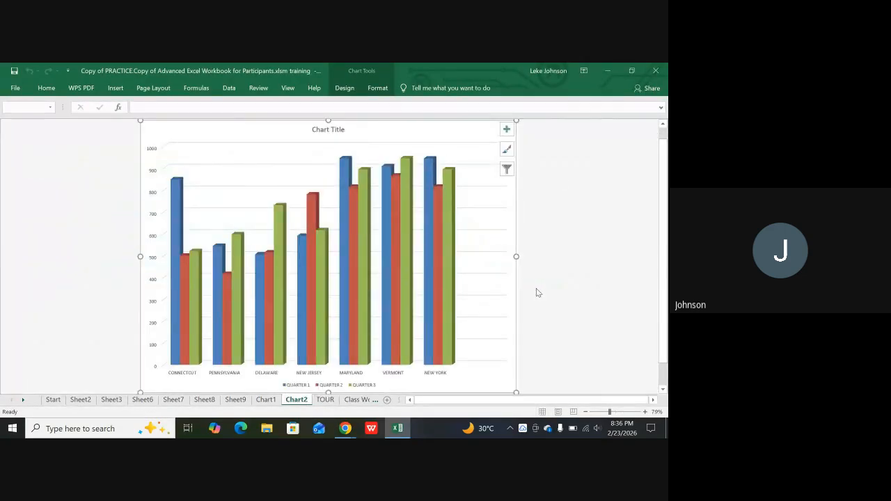
pyautogui.click(325, 399)
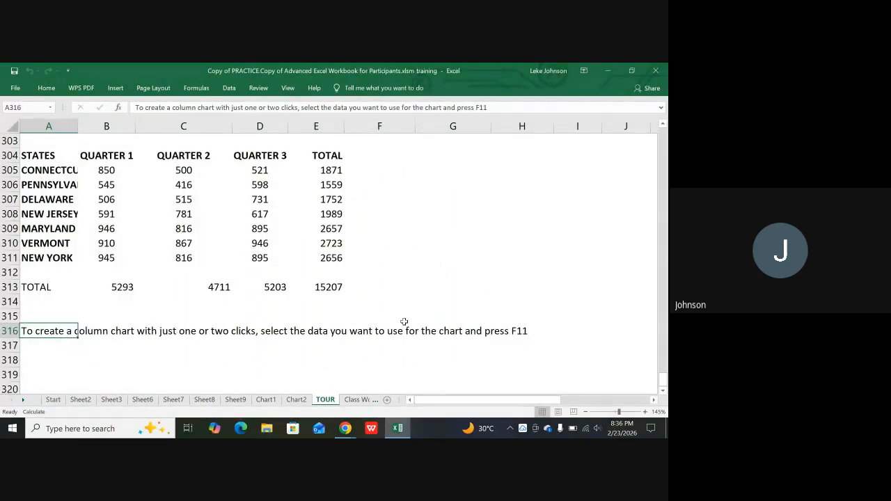
pyautogui.click(296, 400)
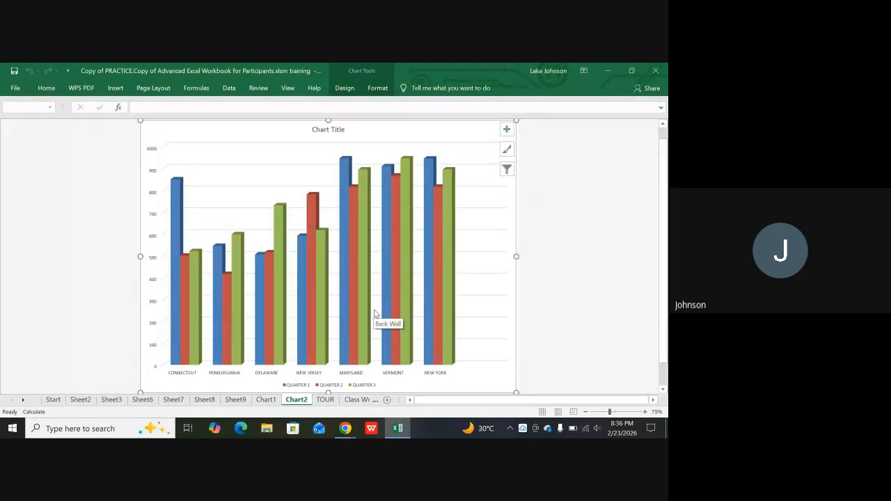
# - Move the chart from the Chart2 sheet into the Start sheet as an embedded object
pyautogui.click(345, 88)
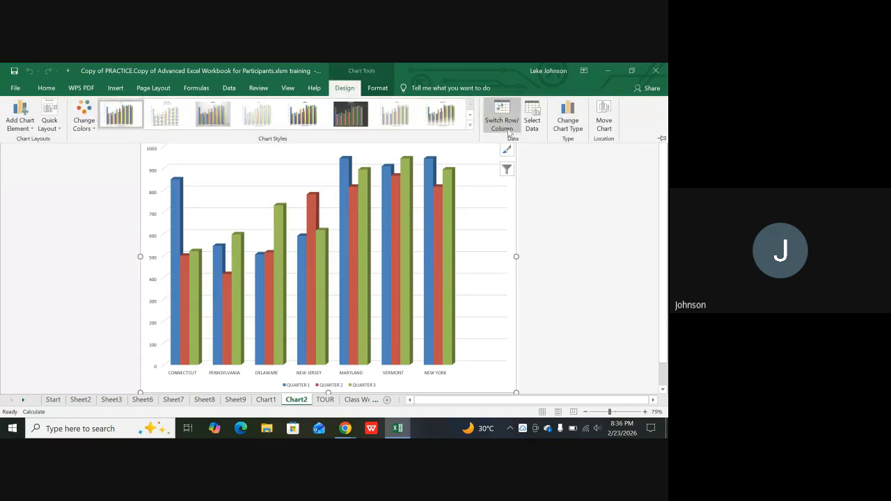
pyautogui.click(604, 125)
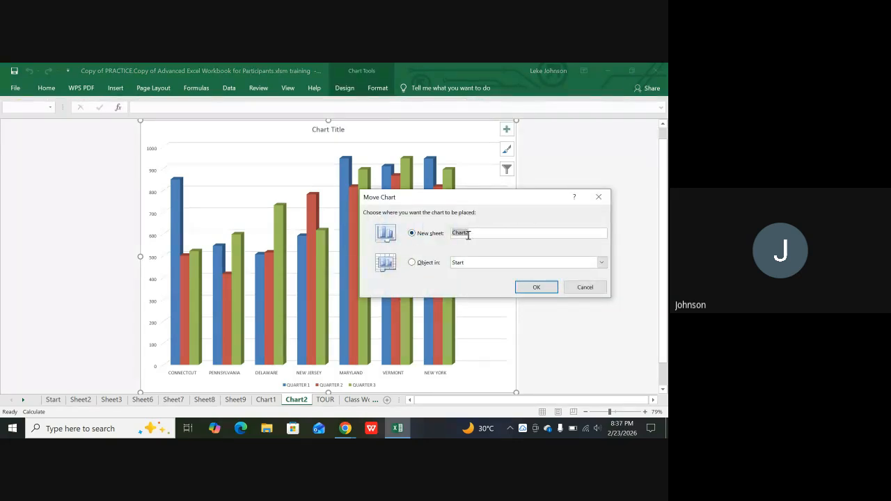
pyautogui.click(412, 264)
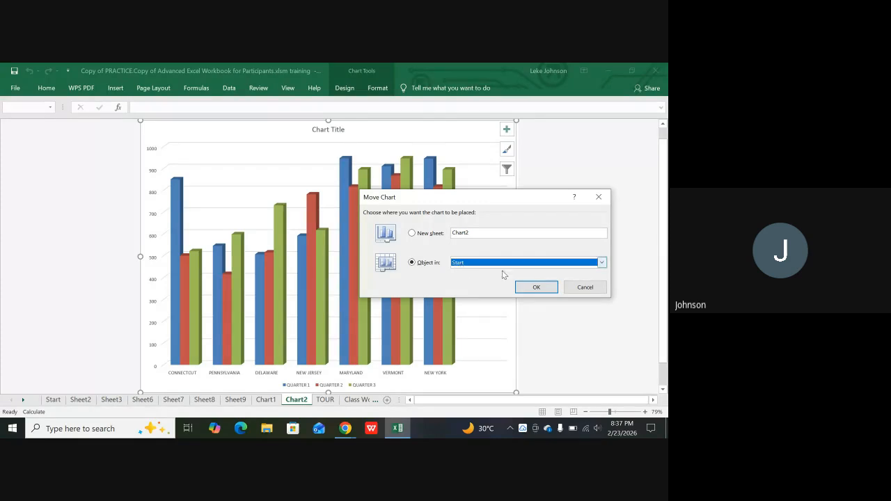
pyautogui.click(536, 286)
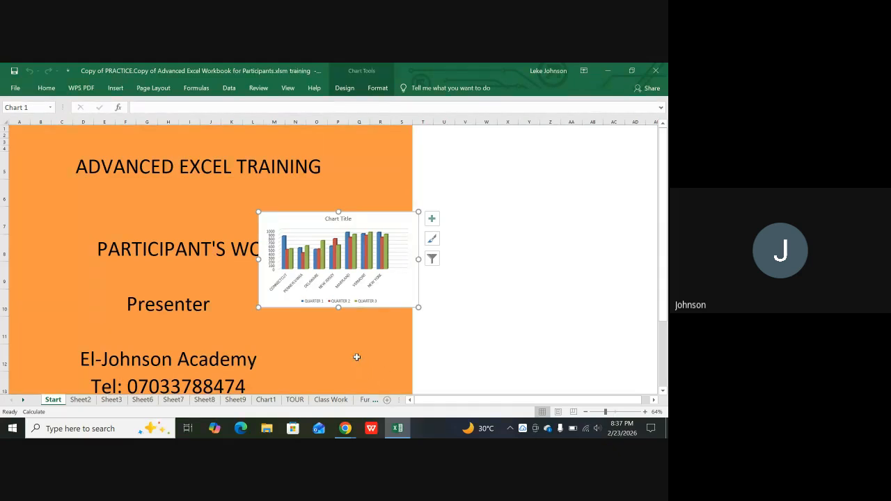
# - Move the chart from the Start sheet into the TOUR sheet as an embedded object
pyautogui.click(346, 91)
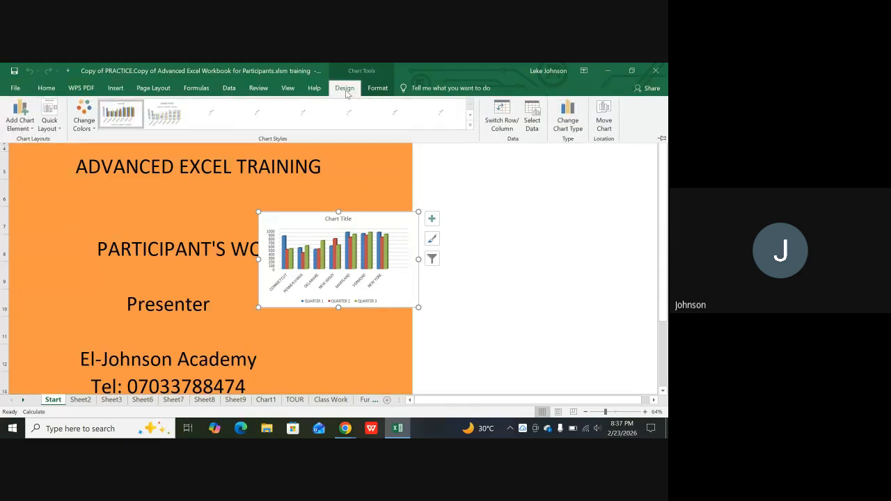
pyautogui.click(603, 122)
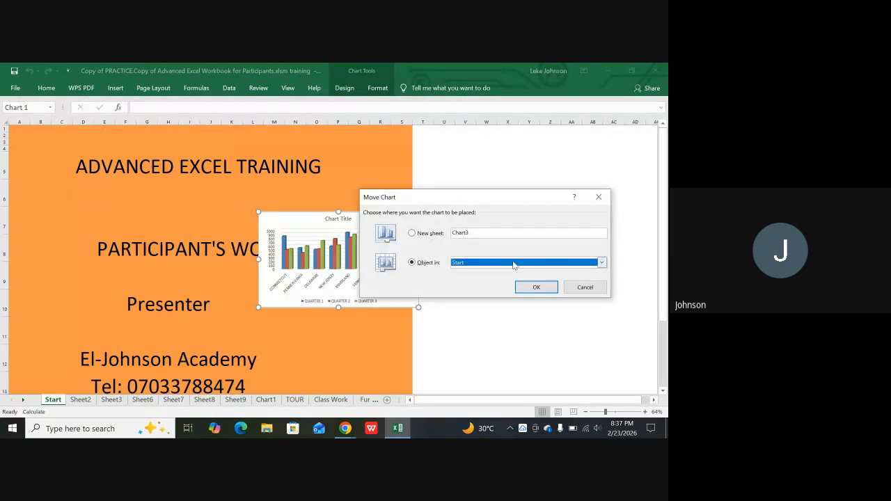
pyautogui.click(602, 263)
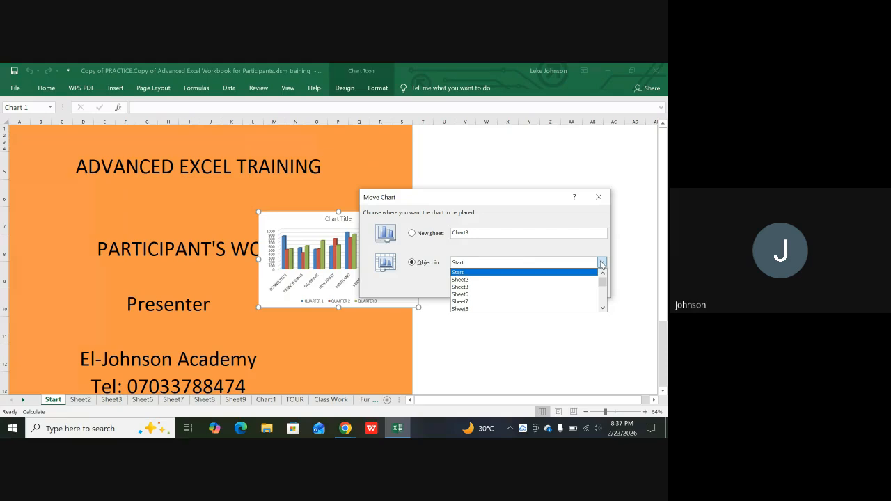
pyautogui.scroll(-3, 536, 288)
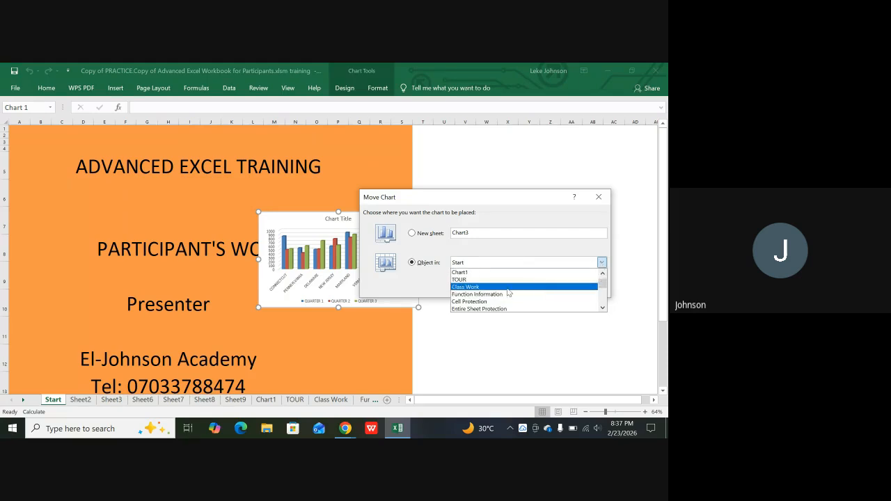
pyautogui.click(460, 280)
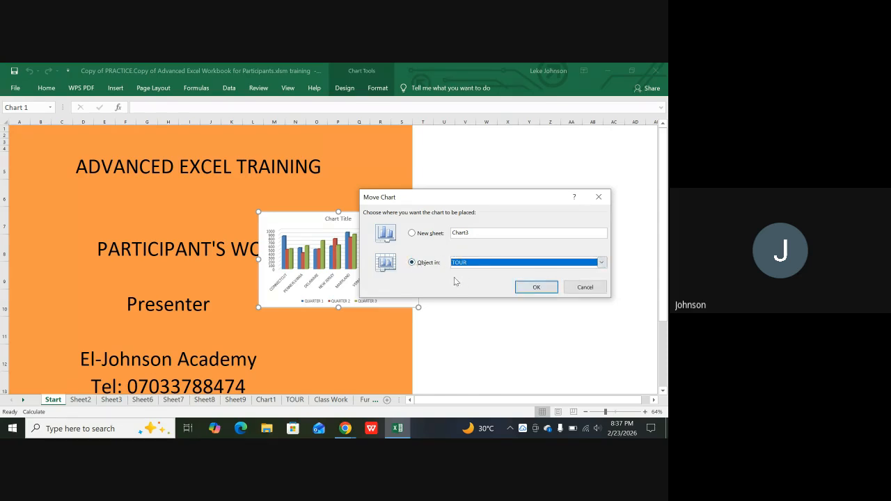
pyautogui.click(536, 288)
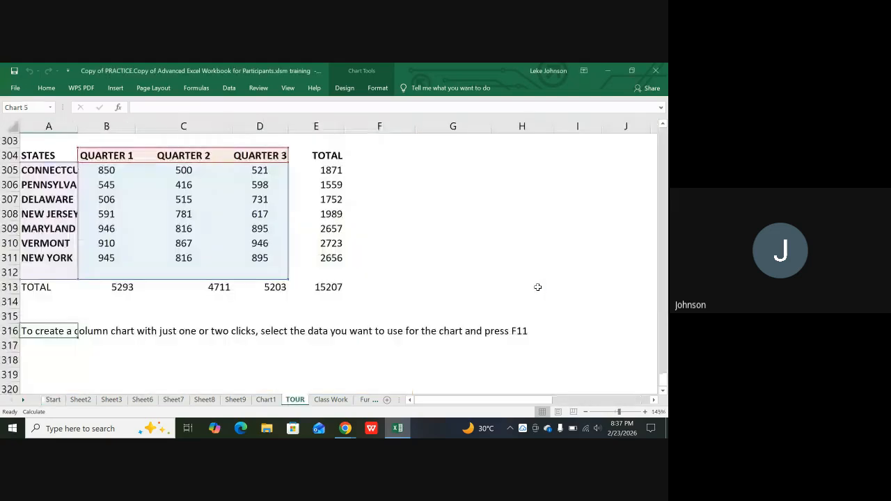
# - Find the chart near the start of the TOUR sheet and move it left to columns B to G, from row 14
pyautogui.scroll(14, 390, 233)
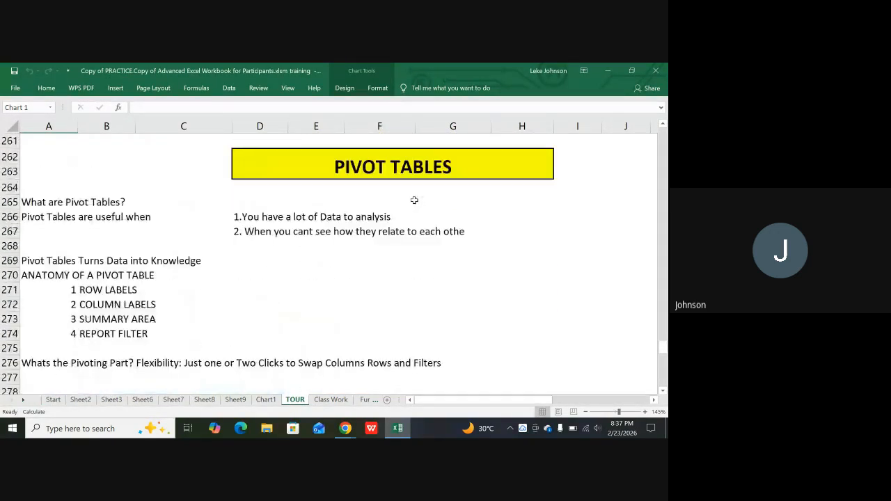
pyautogui.scroll(20, 414, 200)
pyautogui.scroll(20, 425, 178)
pyautogui.scroll(20, 424, 179)
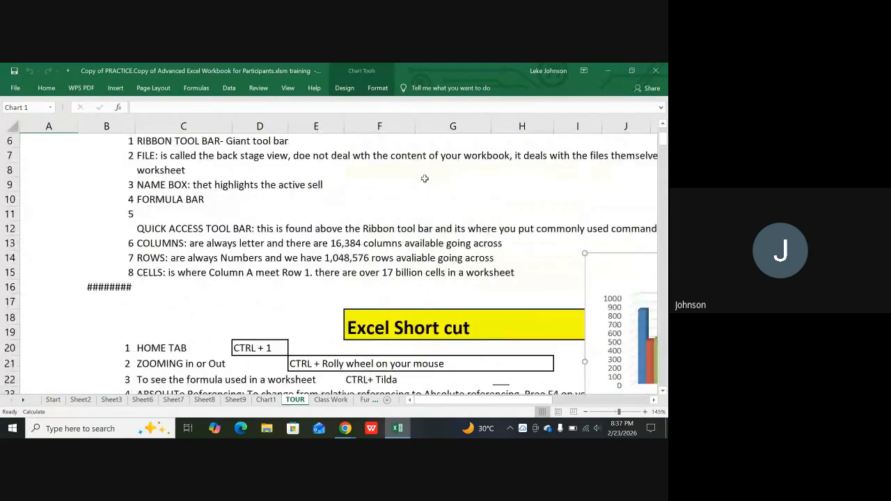
pyautogui.scroll(-2, 424, 178)
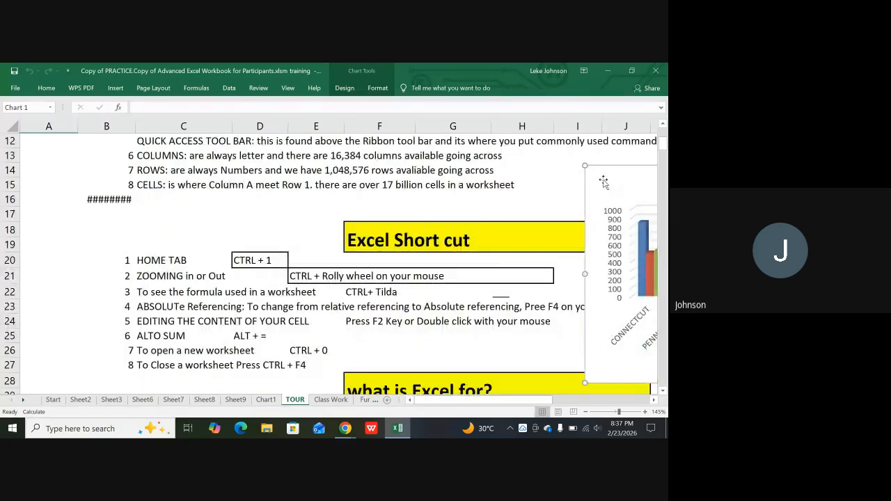
pyautogui.moveTo(604, 182); pyautogui.dragTo(142, 178)
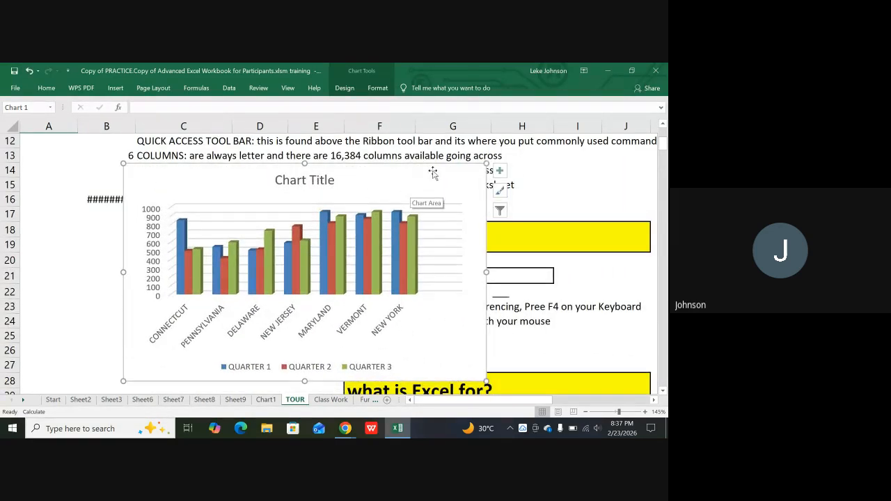
pyautogui.moveTo(434, 167); pyautogui.dragTo(425, 425)
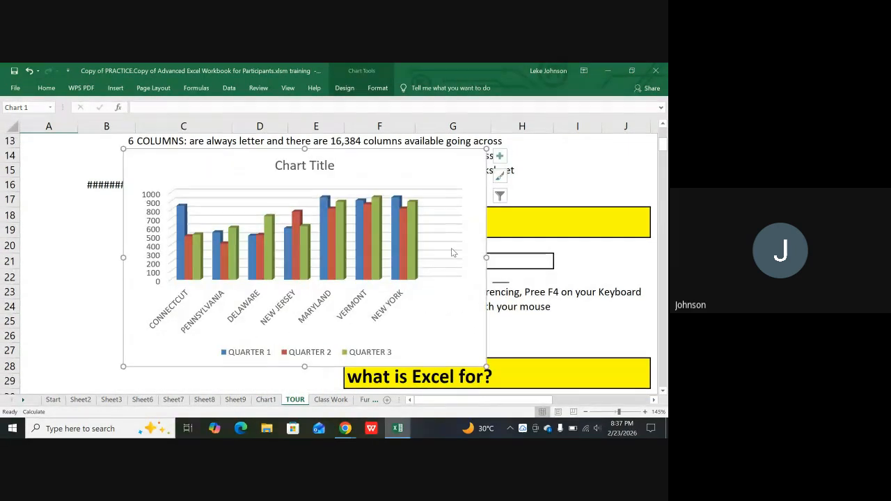
# - Move the chart down to rows 20 to 34 and reposition its plot area between the chart title and the legend
pyautogui.click(462, 327)
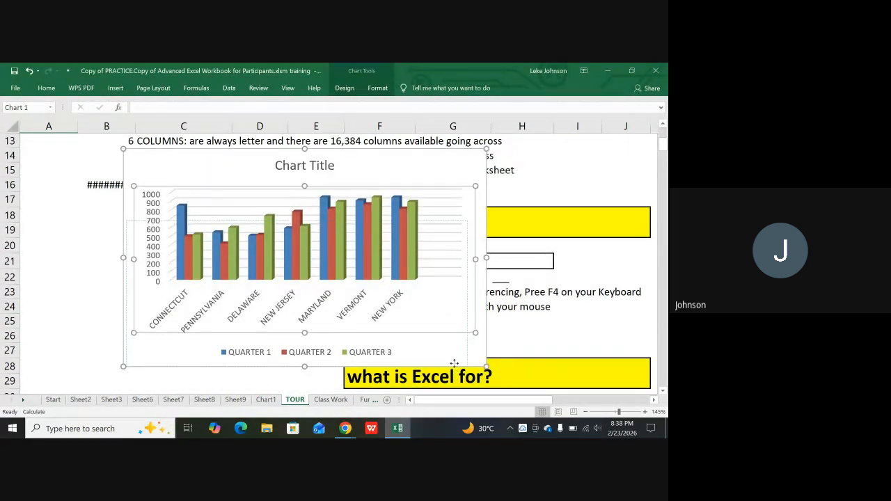
pyautogui.moveTo(465, 345); pyautogui.dragTo(467, 346)
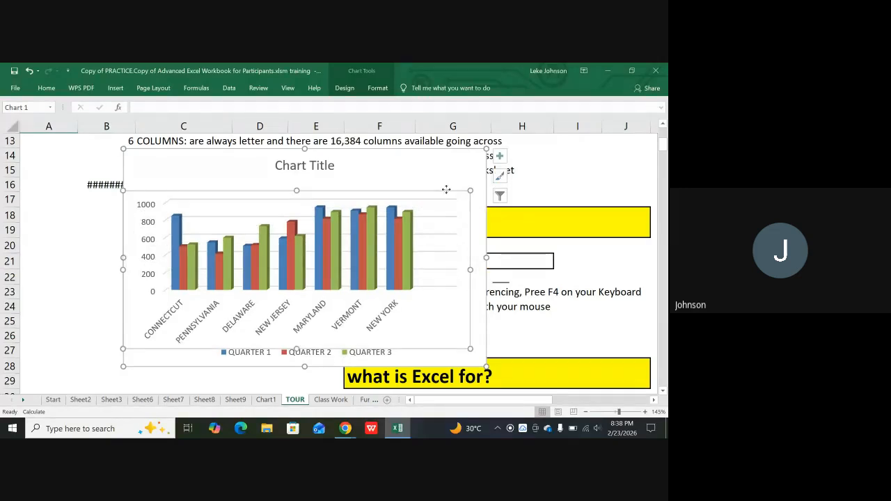
pyautogui.moveTo(434, 190); pyautogui.dragTo(416, 253)
pyautogui.scroll(-3, 434, 286)
pyautogui.click(430, 295)
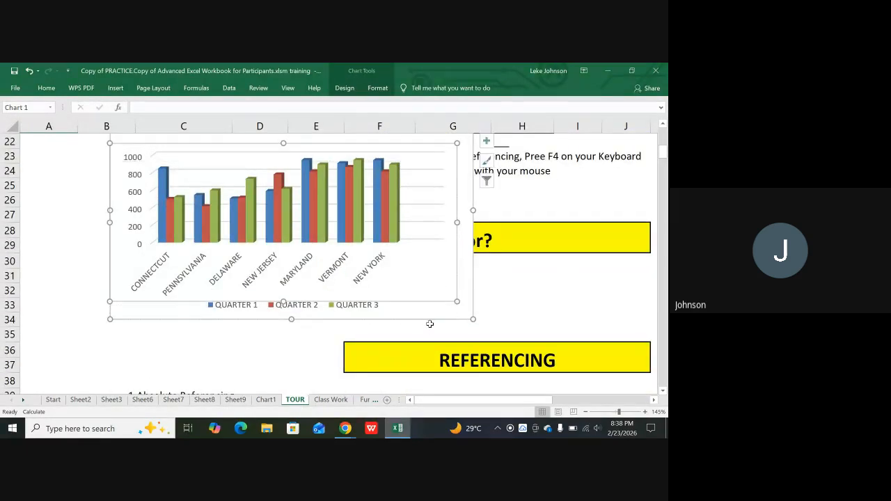
pyautogui.moveTo(407, 265); pyautogui.dragTo(407, 282)
pyautogui.scroll(2, 388, 224)
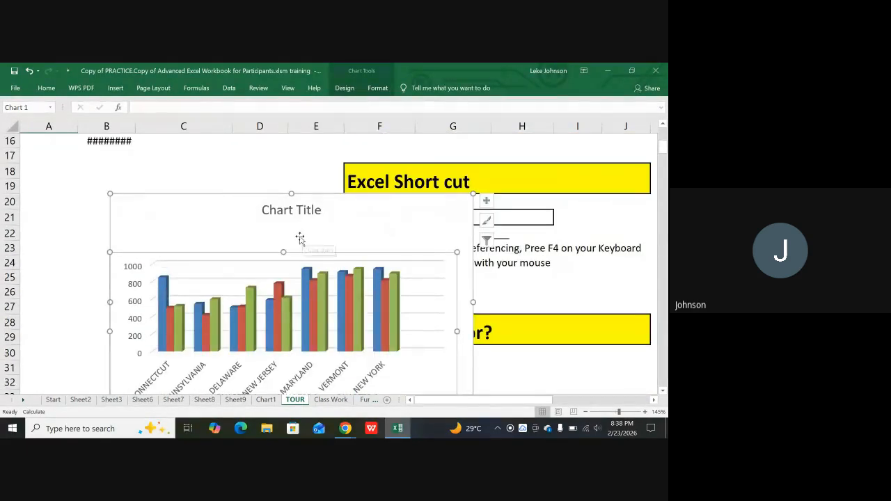
pyautogui.moveTo(301, 257); pyautogui.dragTo(311, 230)
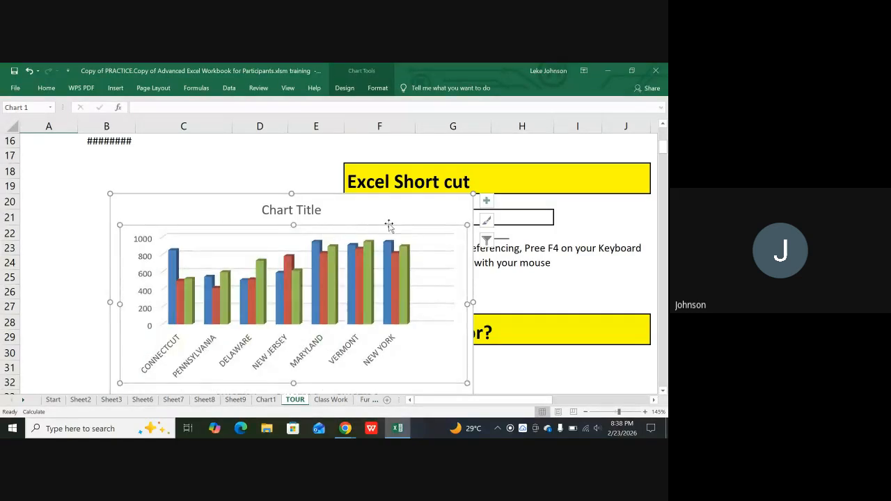
# - Move the chart down the TOUR sheet past the Class Work and ADDITION RULES headings so it starts at row 61
pyautogui.scroll(-3, 439, 355)
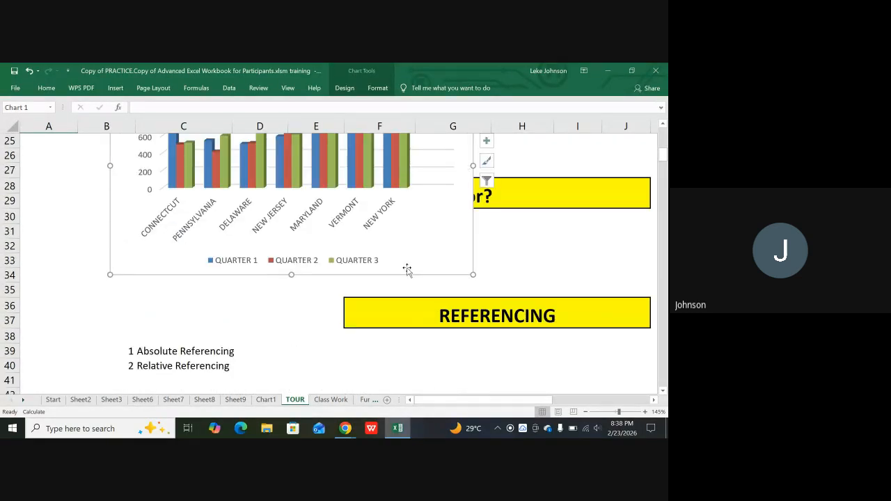
pyautogui.moveTo(406, 268); pyautogui.dragTo(401, 360)
pyautogui.scroll(-3, 419, 265)
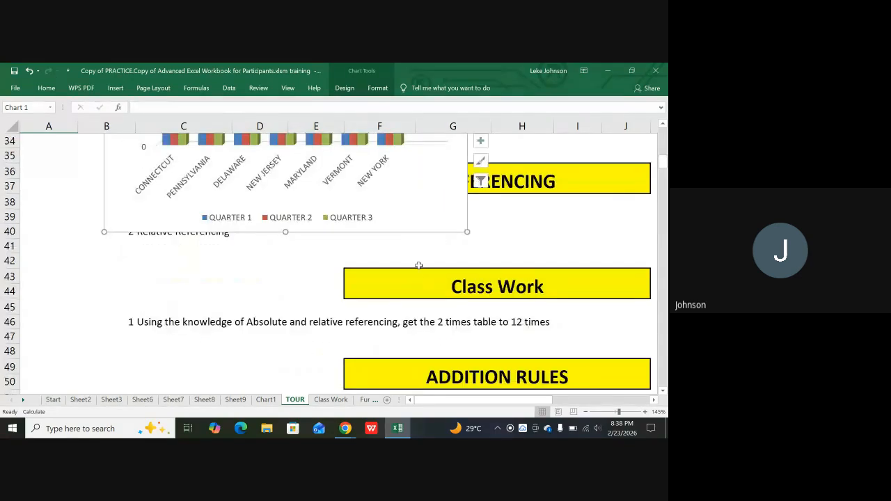
pyautogui.moveTo(403, 225); pyautogui.dragTo(397, 360)
pyautogui.scroll(-3, 552, 314)
pyautogui.moveTo(401, 222); pyautogui.dragTo(391, 381)
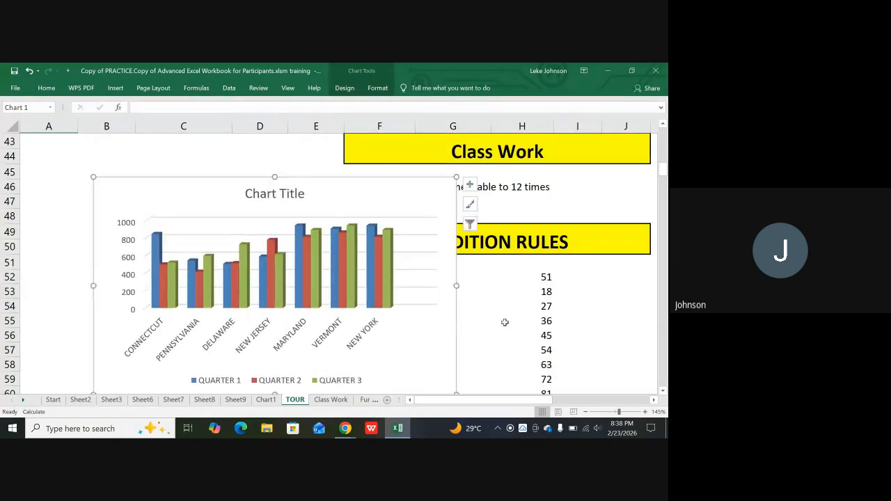
pyautogui.scroll(-6, 504, 320)
pyautogui.scroll(1, 397, 176)
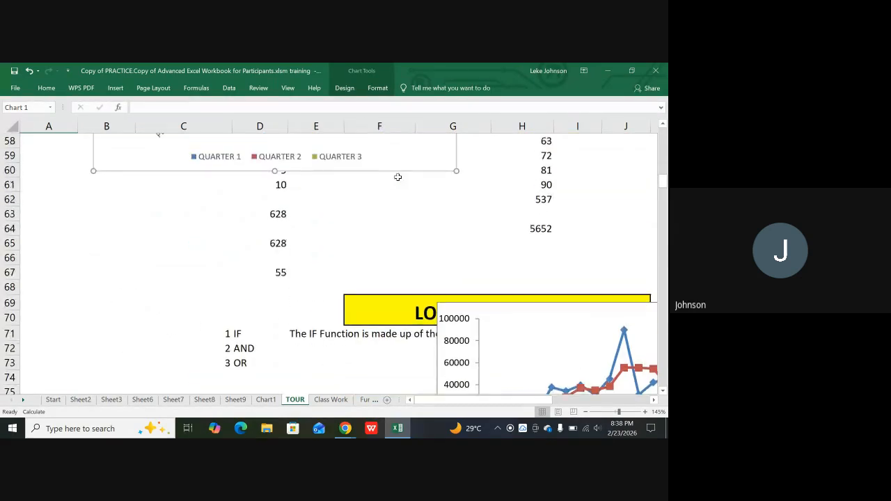
pyautogui.moveTo(382, 161); pyautogui.dragTo(358, 390)
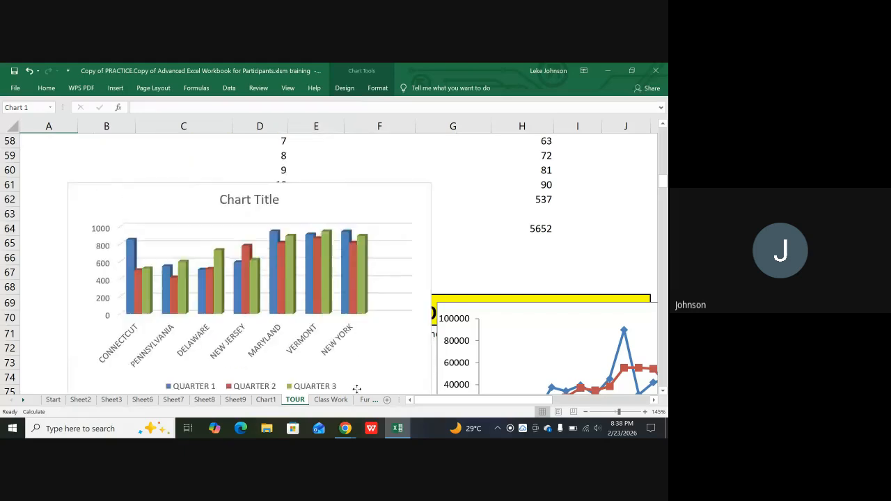
# - Move the chart further down past the staff salary table until its lower edge reaches row 101, at the TAX TABLE
pyautogui.scroll(-2, 499, 310)
pyautogui.scroll(-3, 499, 309)
pyautogui.moveTo(367, 168); pyautogui.dragTo(366, 384)
pyautogui.scroll(-2, 503, 319)
pyautogui.scroll(5, 507, 315)
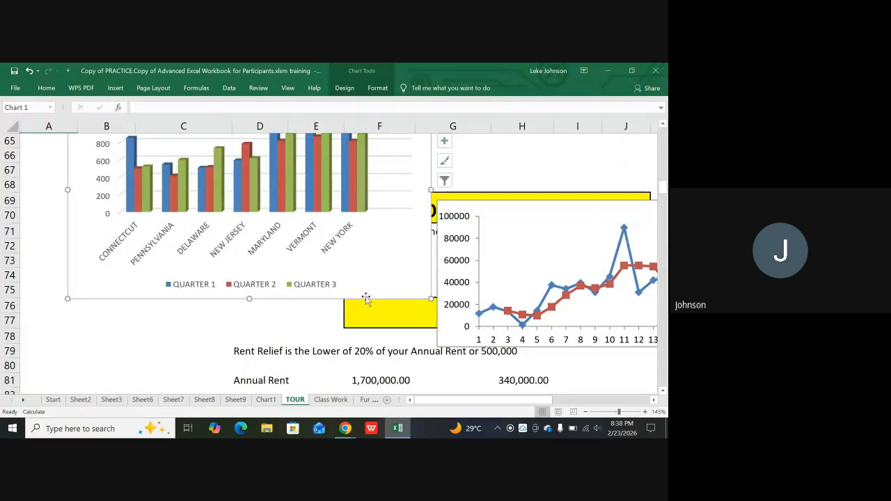
pyautogui.moveTo(365, 298); pyautogui.dragTo(357, 385)
pyautogui.scroll(-4, 356, 204)
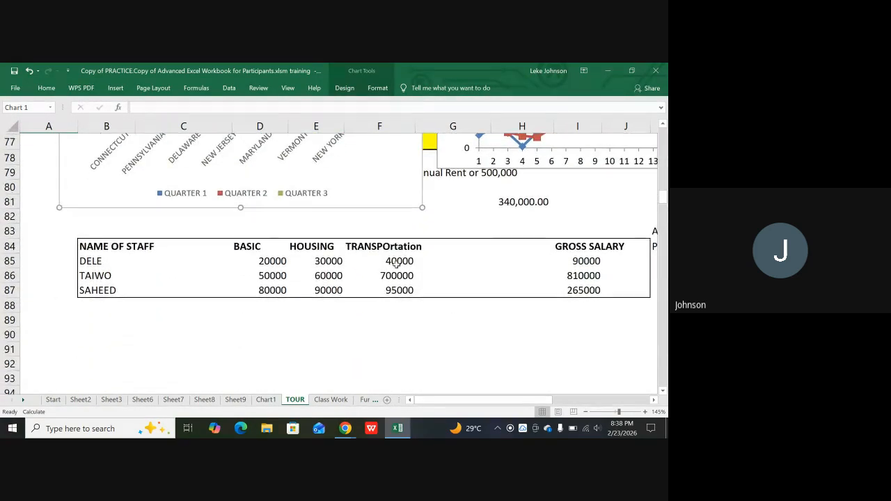
pyautogui.moveTo(352, 197); pyautogui.dragTo(349, 350)
pyautogui.scroll(-3, 459, 320)
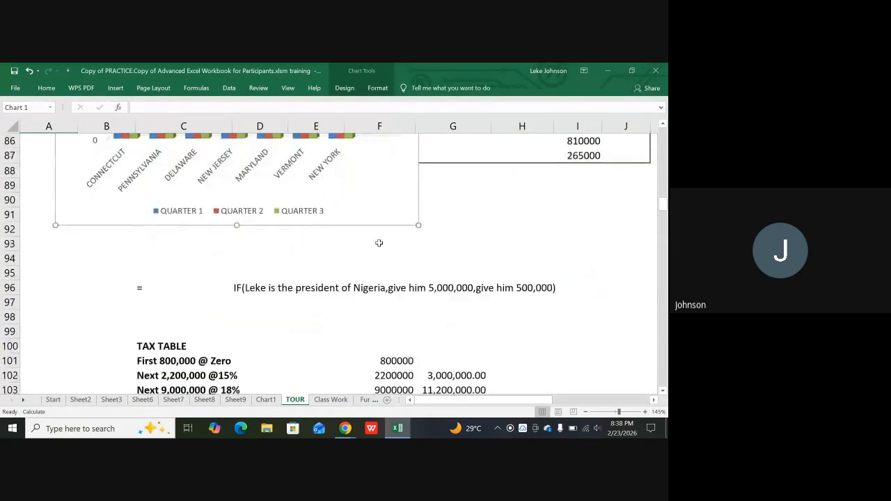
pyautogui.moveTo(340, 221); pyautogui.dragTo(348, 368)
pyautogui.scroll(-3, 488, 309)
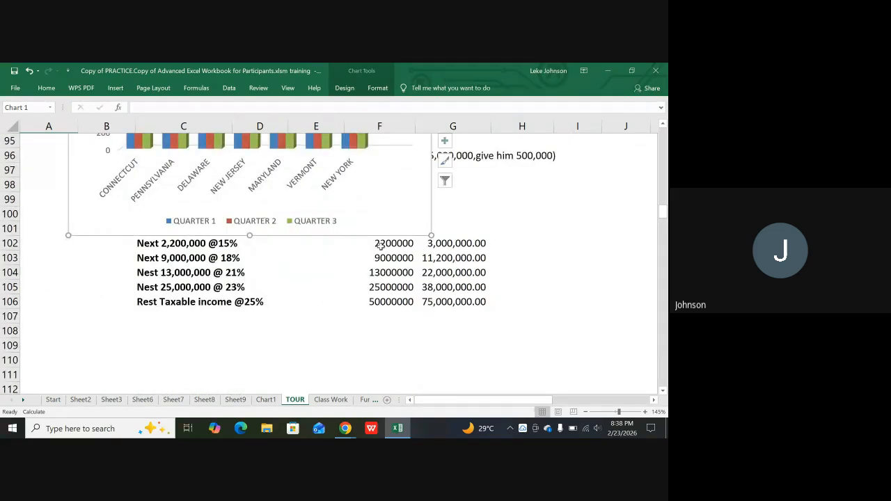
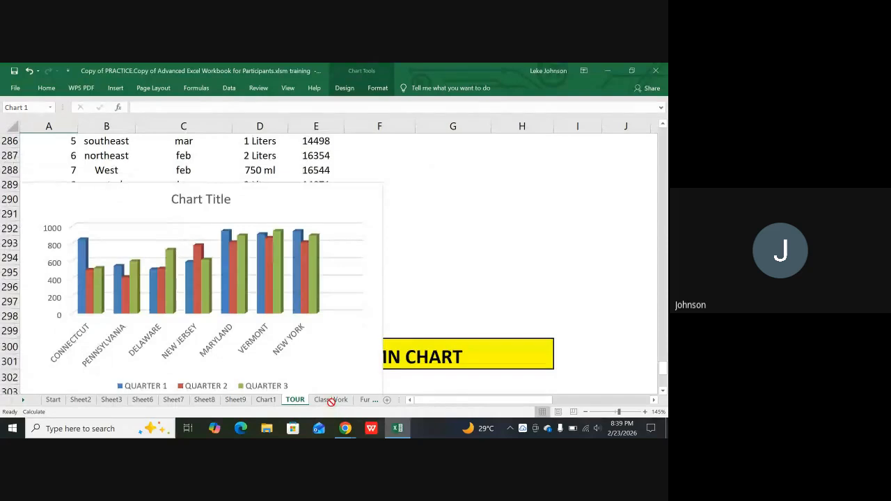
# - Bring the chart down to the COLUMN CHART section and place it from row 306, partly over the QUARTER 3 column
pyautogui.scroll(-2, 324, 376)
pyautogui.moveTo(317, 390); pyautogui.dragTo(563, 303)
pyautogui.scroll(3, 563, 304)
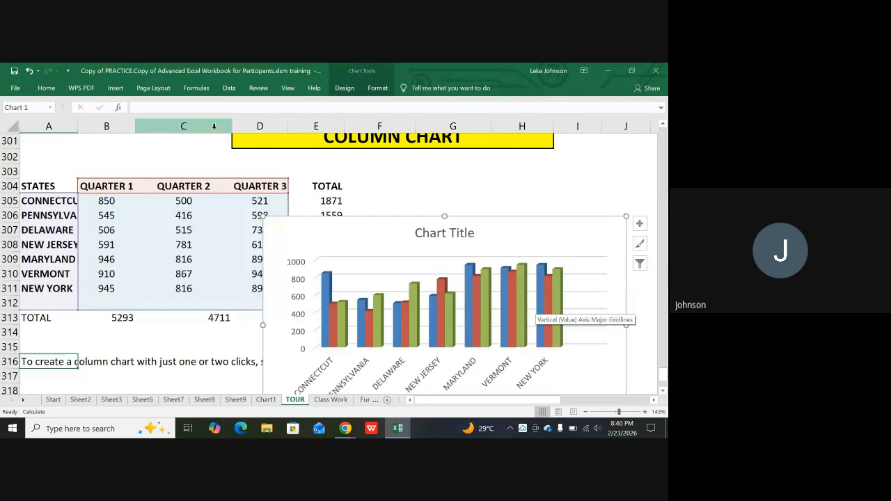
# - Select the state and quarter data in A304:D311 and review the available column and bar chart types without inserting one
pyautogui.click(190, 345)
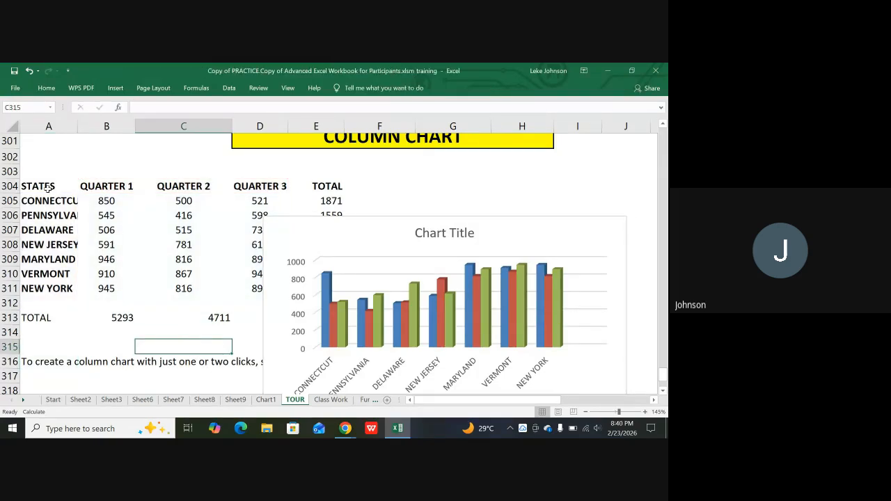
pyautogui.moveTo(33, 183); pyautogui.dragTo(247, 287)
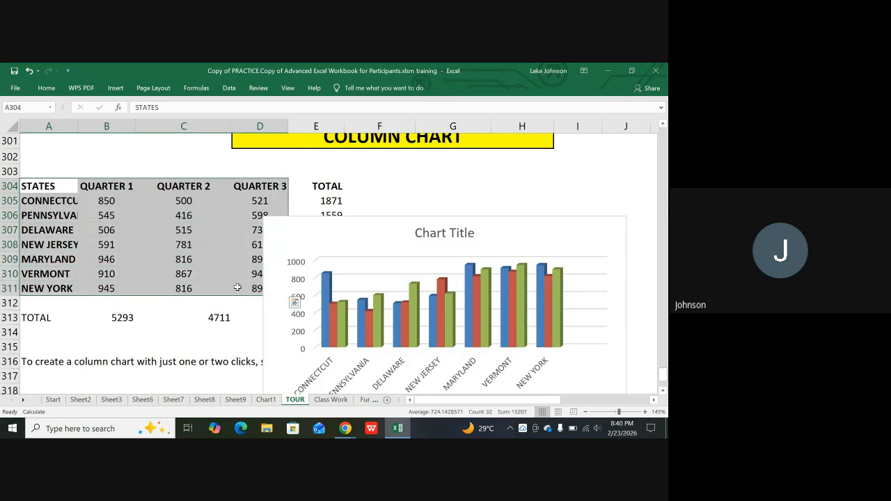
pyautogui.click(115, 88)
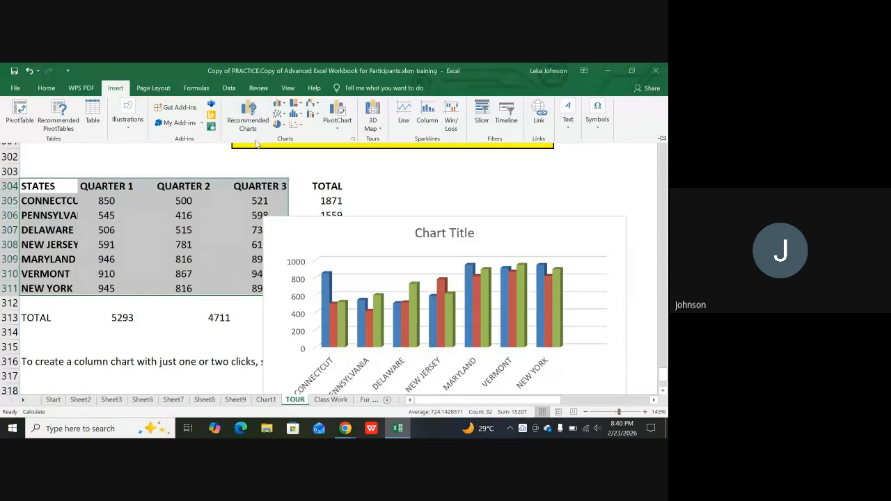
pyautogui.click(282, 102)
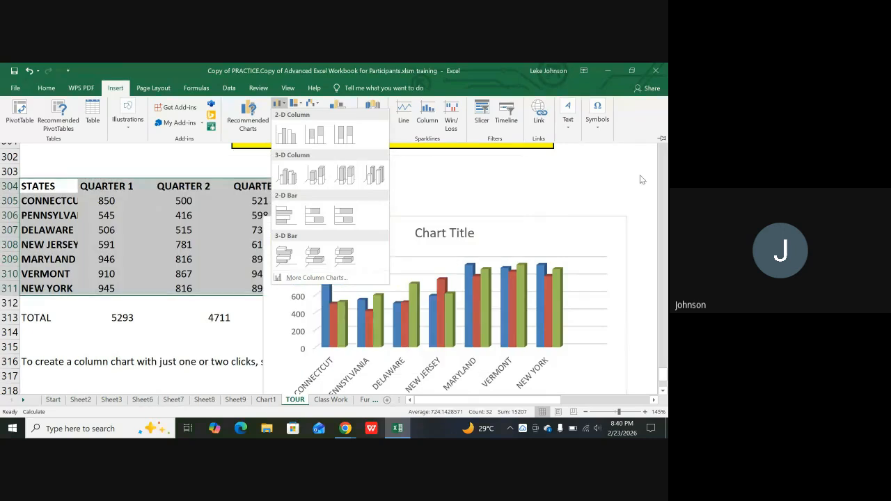
pyautogui.click(577, 194)
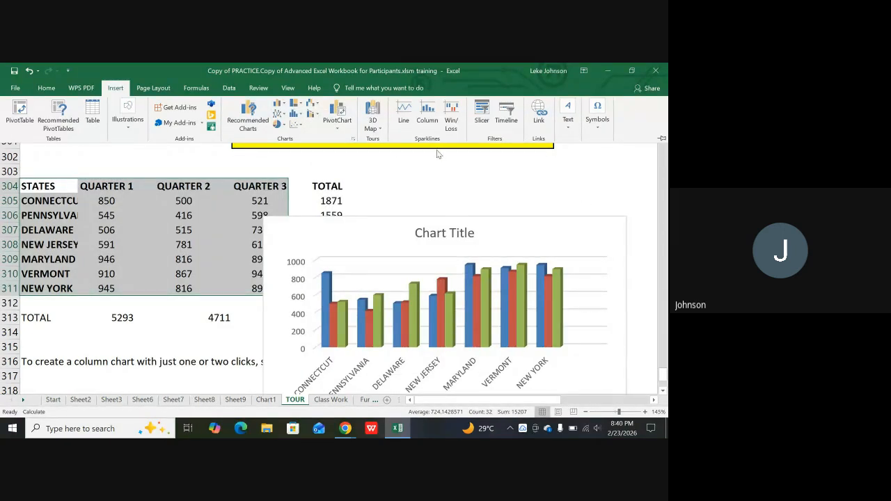
pyautogui.click(438, 182)
pyautogui.click(431, 179)
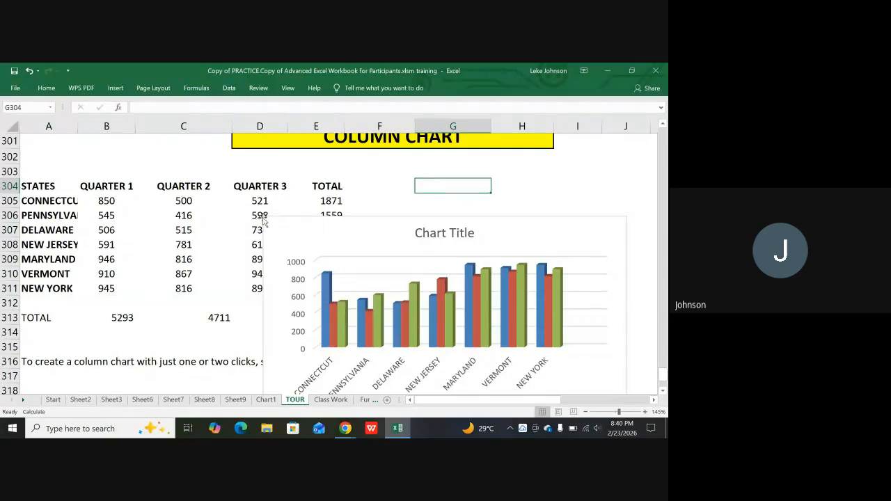
# - Move the chart right so it starts in column E, clear of the QUARTER 3 column
pyautogui.click(351, 240)
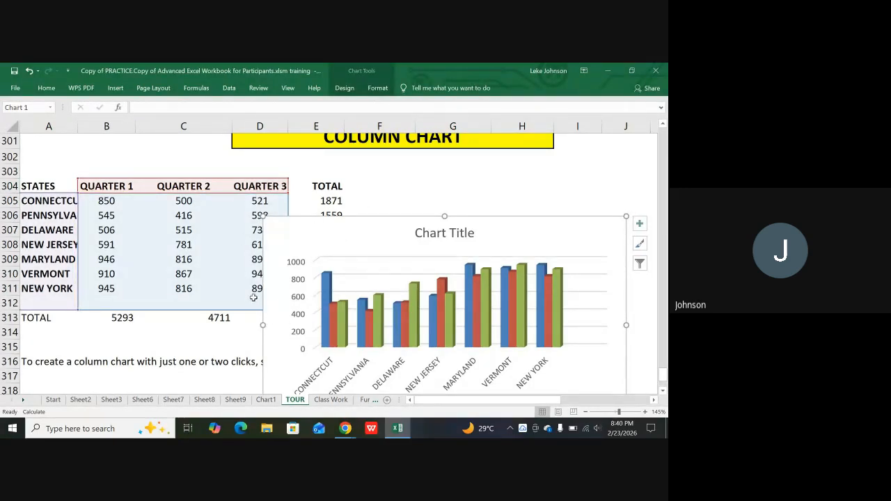
pyautogui.moveTo(264, 285); pyautogui.dragTo(309, 279)
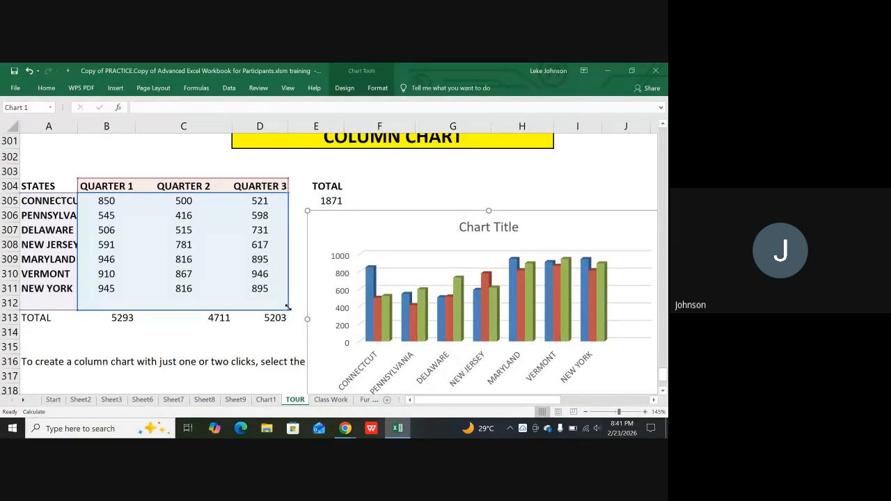
# - Shrink the chart's data range to the QUARTER 1 values in rows 305 to 311 and move the chart to start in column D at row 301
pyautogui.moveTo(278, 307); pyautogui.dragTo(167, 300)
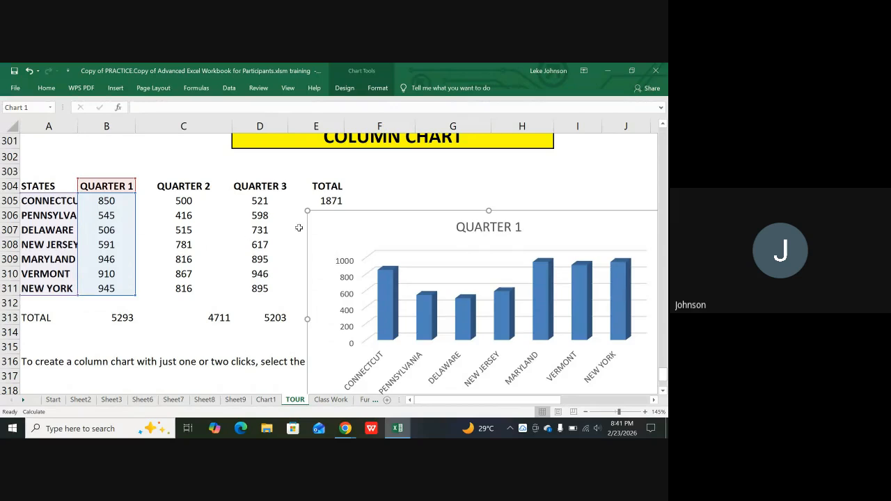
pyautogui.moveTo(348, 218); pyautogui.dragTo(300, 155)
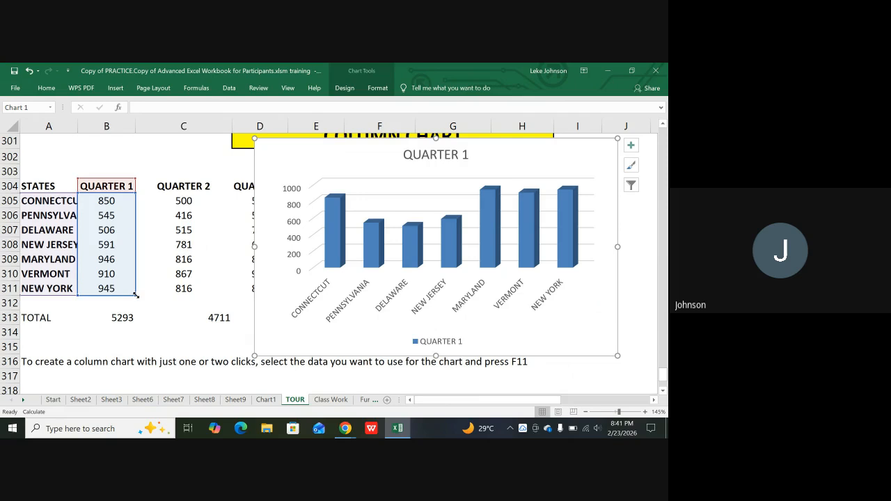
# - Extend the chart's data range down to row 312 and across to include QUARTER 2, followed by QUARTER 3
pyautogui.moveTo(148, 297); pyautogui.dragTo(214, 316)
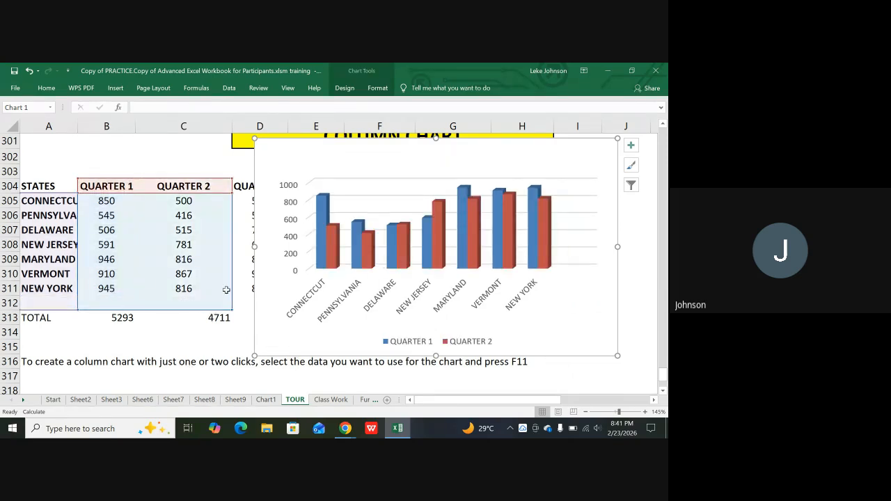
pyautogui.click(227, 312)
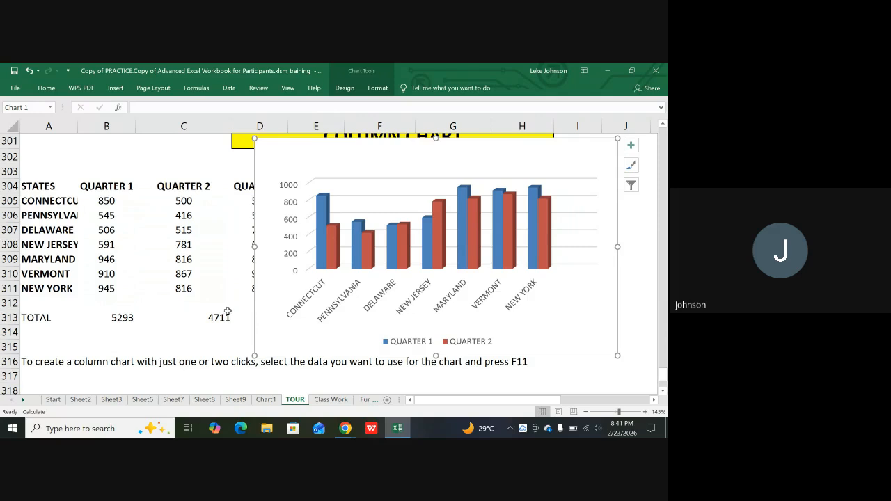
pyautogui.click(282, 296)
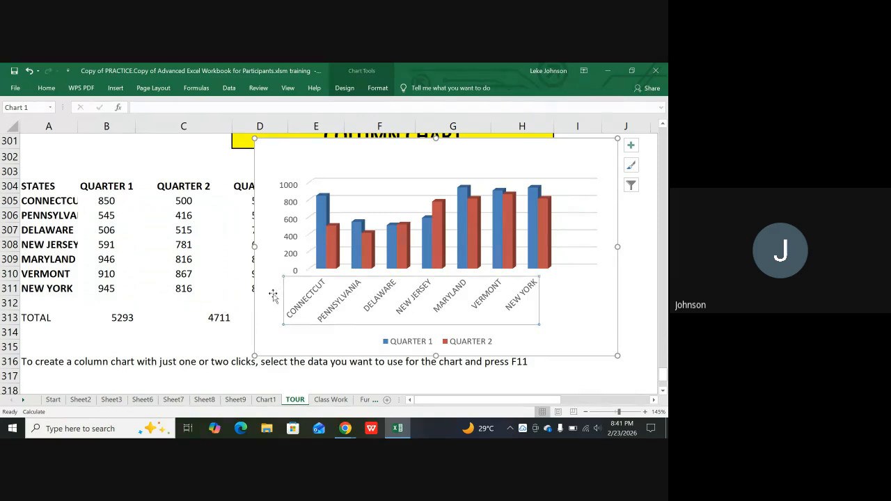
pyautogui.click(267, 232)
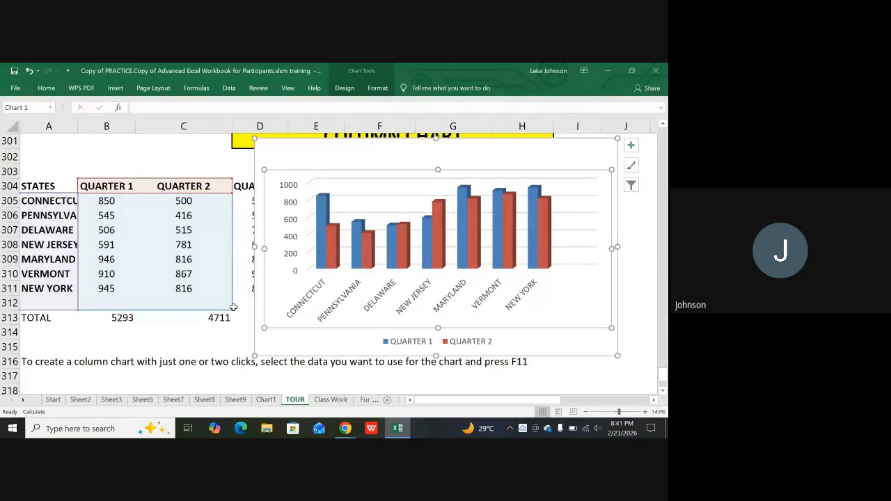
pyautogui.moveTo(258, 312); pyautogui.dragTo(263, 314)
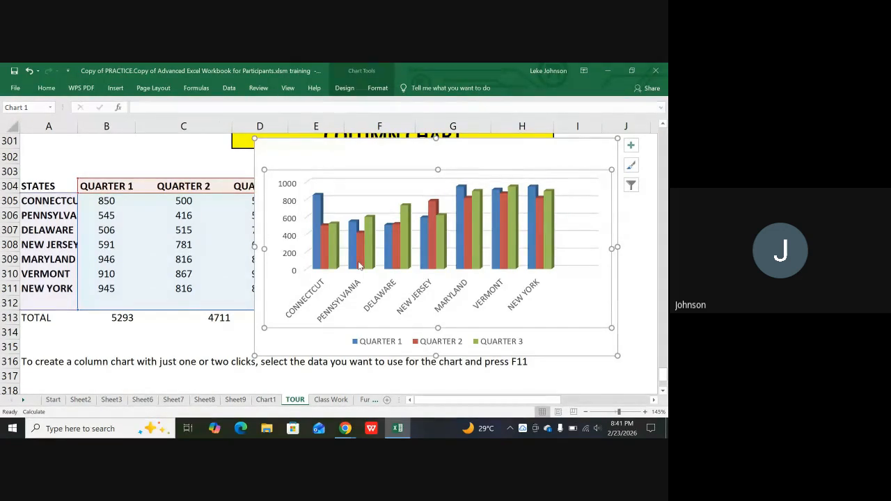
# - Move the column chart to a new chart sheet named Chart3
pyautogui.moveTo(361, 264)
pyautogui.click(349, 93)
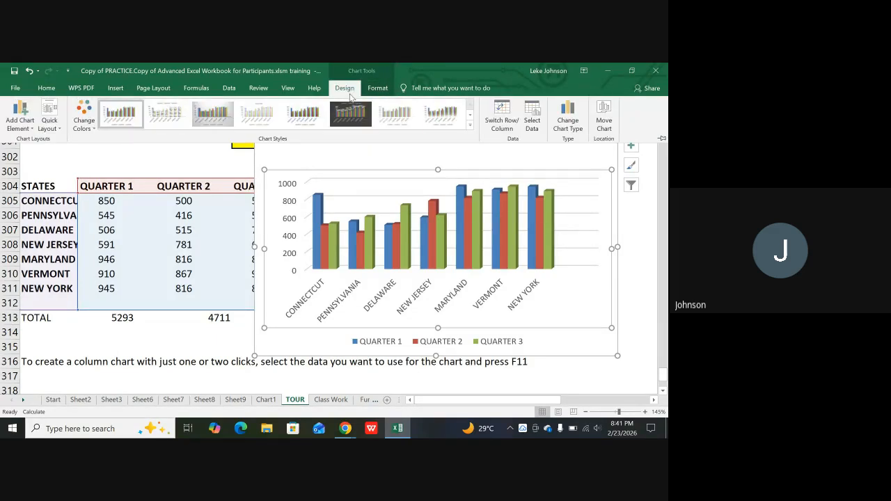
pyautogui.click(603, 124)
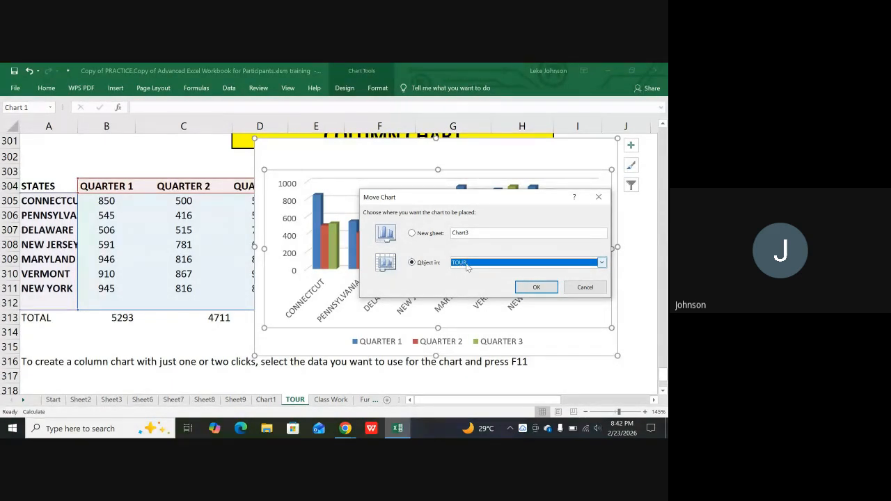
pyautogui.click(411, 235)
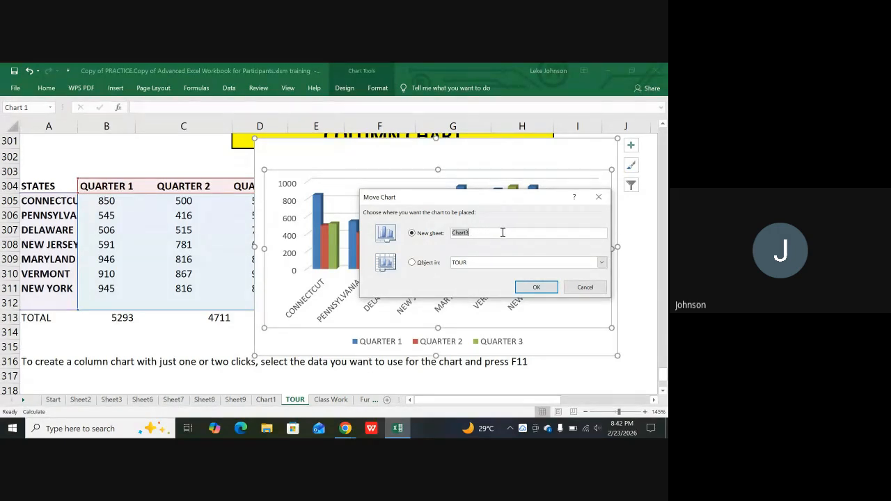
pyautogui.click(536, 287)
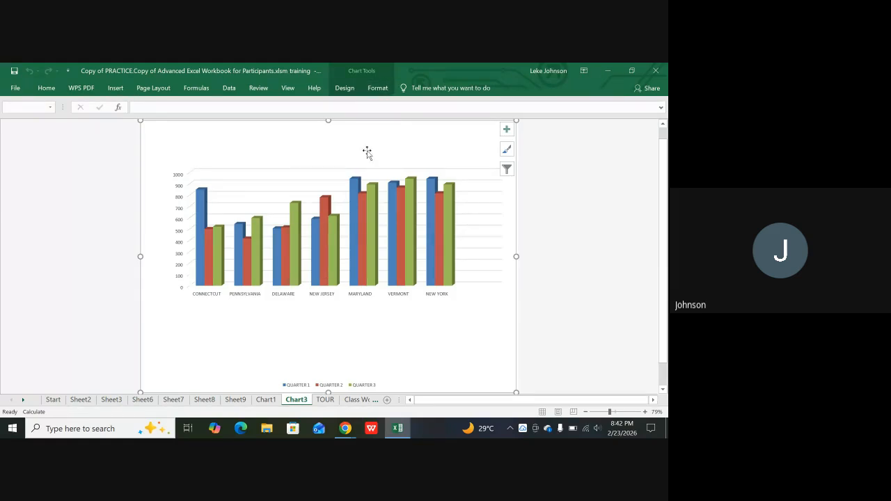
# - Return to the TOUR sheet and insert a 3-D clustered column chart from the state and quarter data in A304:D311
pyautogui.moveTo(371, 215)
pyautogui.click(324, 401)
pyautogui.scroll(10, 380, 252)
pyautogui.scroll(-7, 387, 248)
pyautogui.scroll(-4, 386, 249)
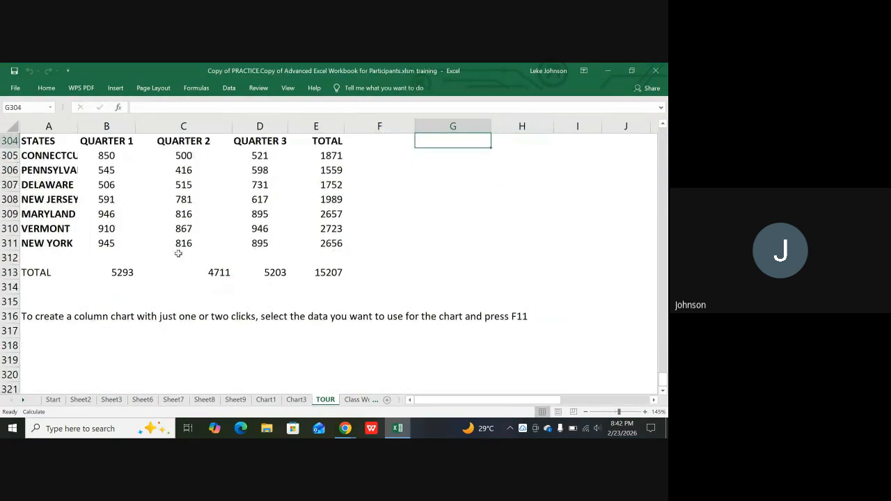
pyautogui.moveTo(43, 141); pyautogui.dragTo(251, 242)
pyautogui.click(116, 88)
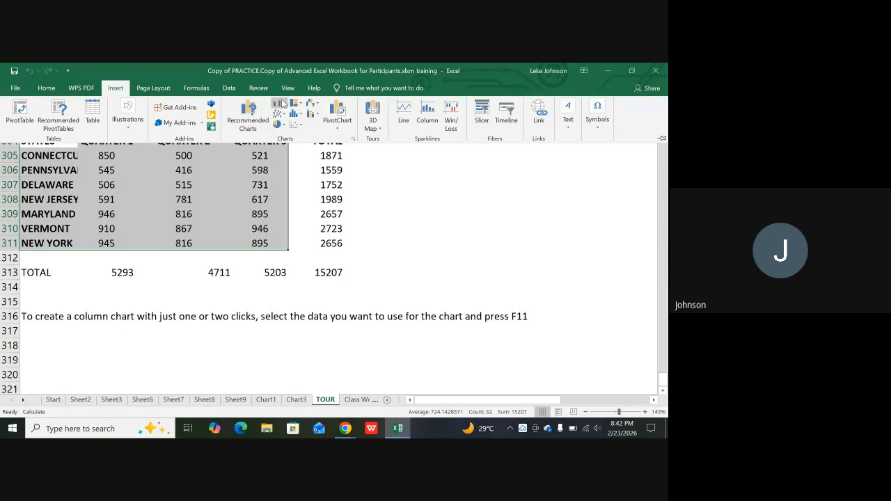
pyautogui.click(285, 103)
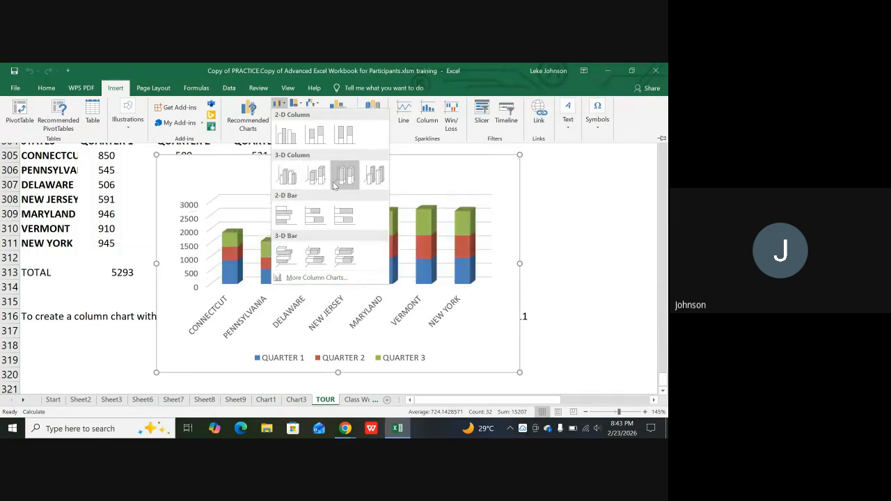
pyautogui.click(286, 175)
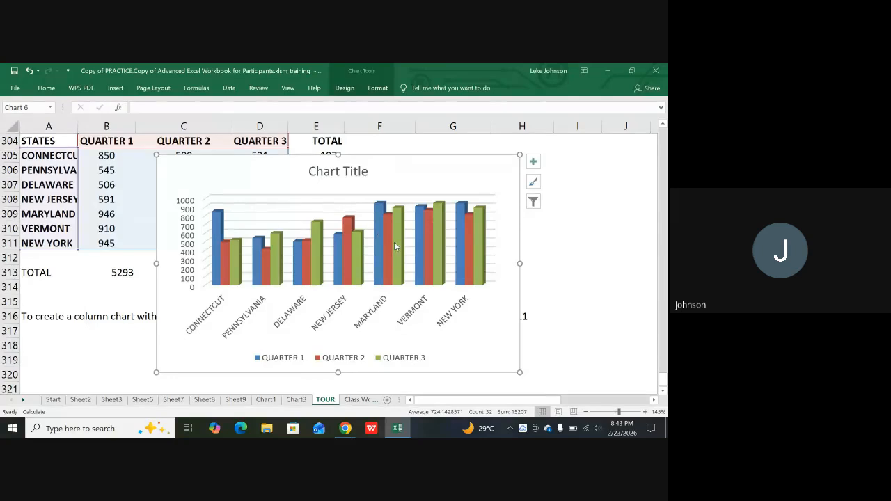
# - Swap the new chart's rows and columns to group by quarter, and swap them back to group by state
pyautogui.moveTo(394, 246)
pyautogui.click(343, 89)
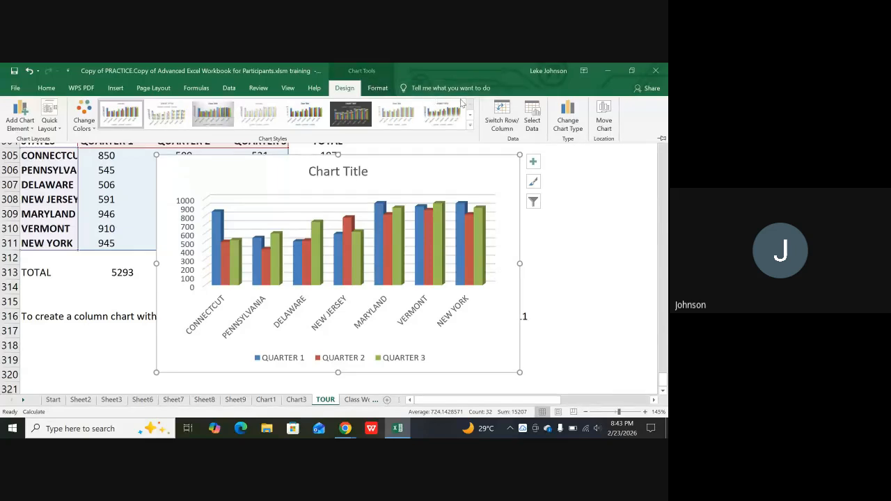
pyautogui.click(507, 122)
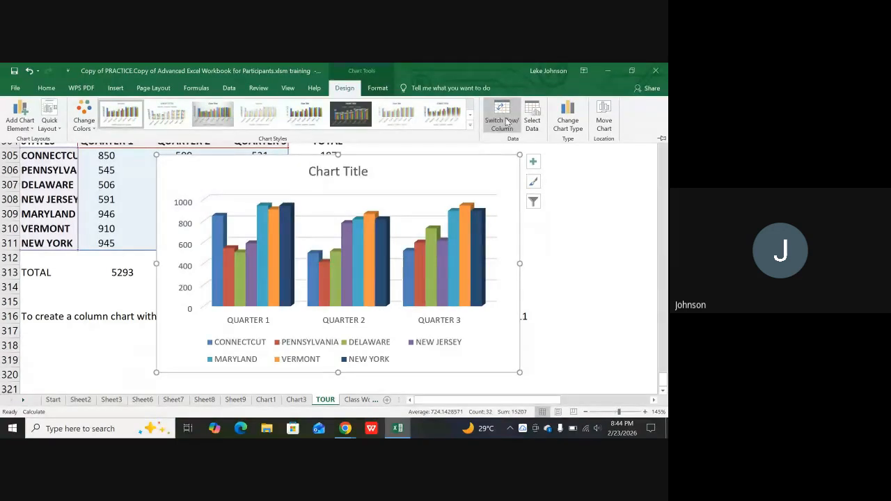
pyautogui.click(507, 123)
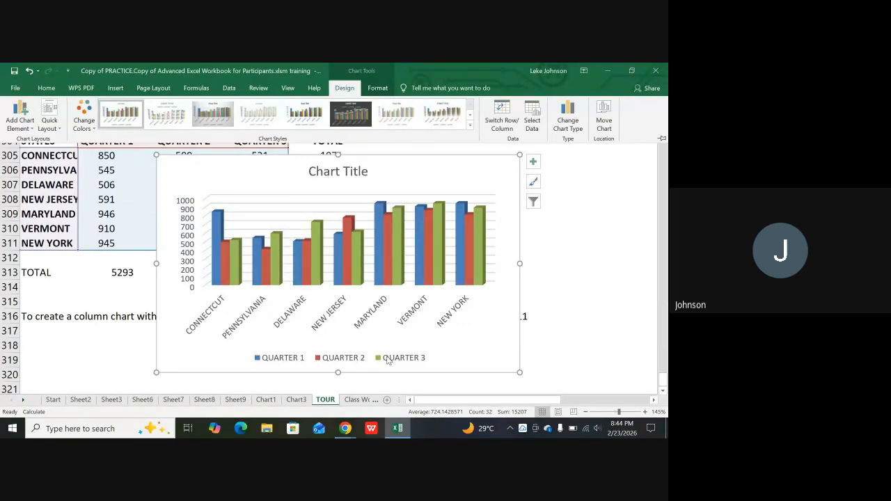
# - Compare the chart's state columns and quarter legend with the source table on the TOUR sheet
pyautogui.scroll(1, 318, 270)
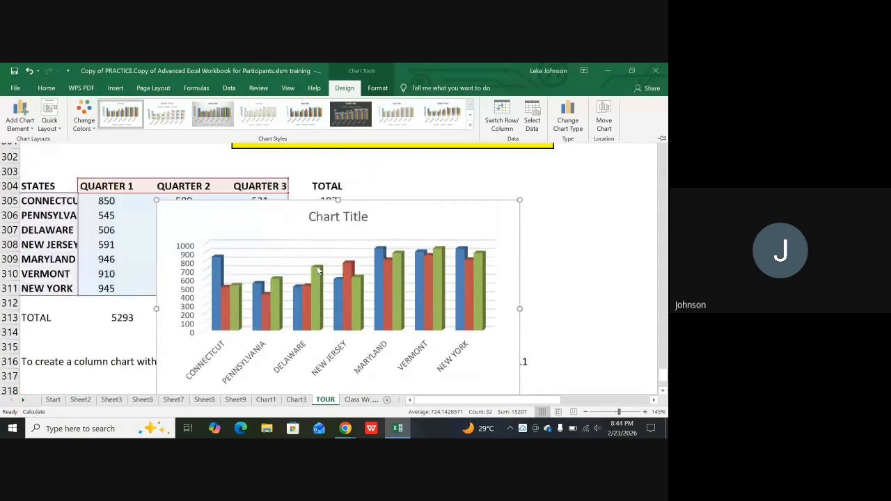
pyautogui.moveTo(318, 270)
pyautogui.scroll(-1, 318, 270)
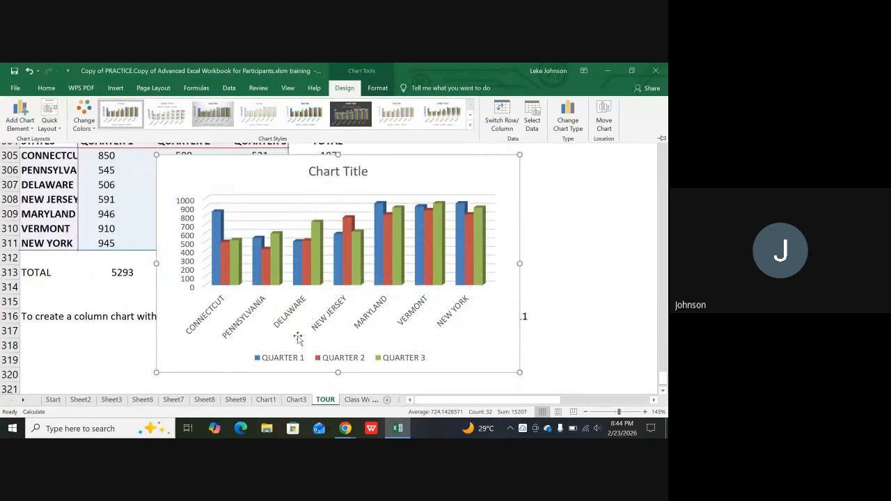
pyautogui.scroll(1, 354, 376)
pyautogui.scroll(-1, 354, 376)
pyautogui.scroll(1, 240, 330)
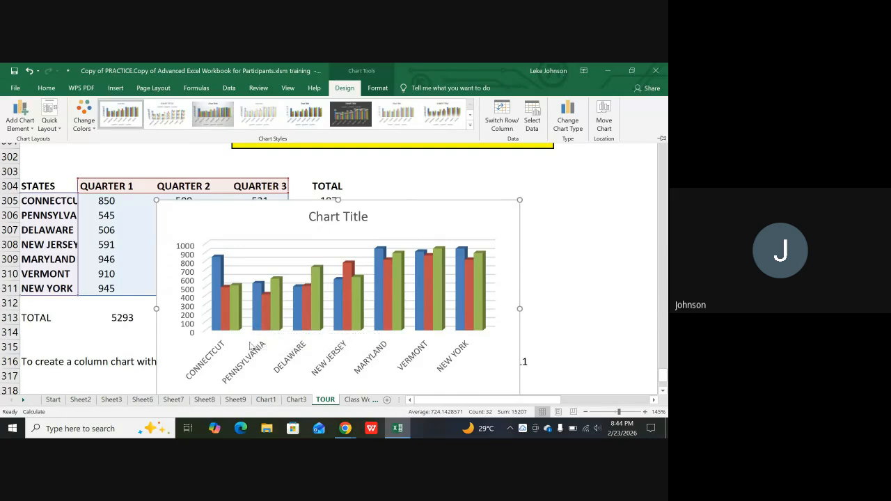
pyautogui.scroll(-1, 261, 338)
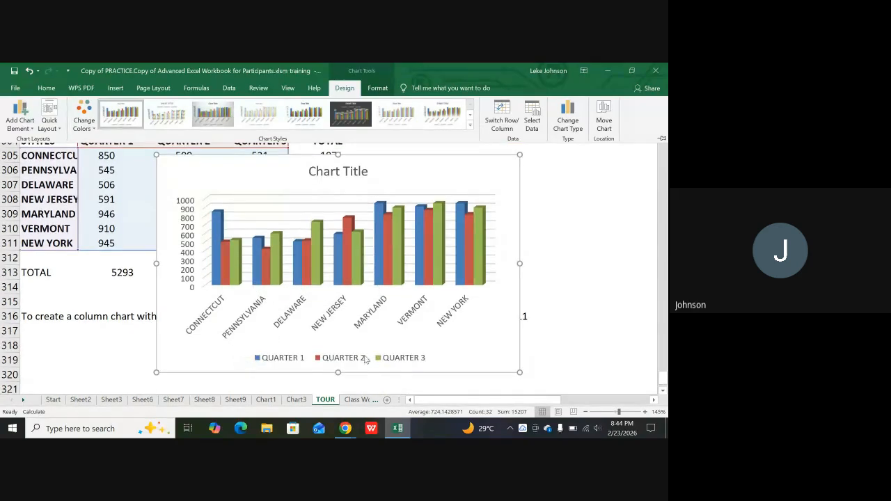
pyautogui.scroll(1, 209, 306)
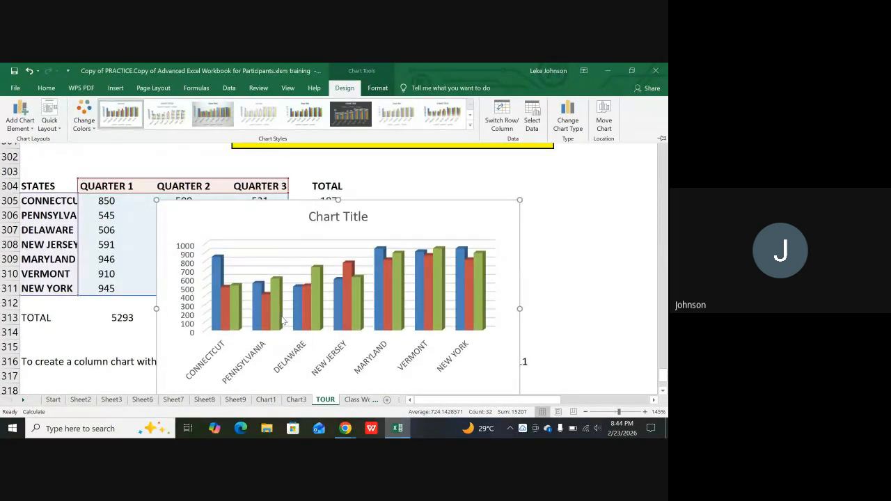
pyautogui.scroll(-2, 390, 337)
pyautogui.scroll(1, 390, 336)
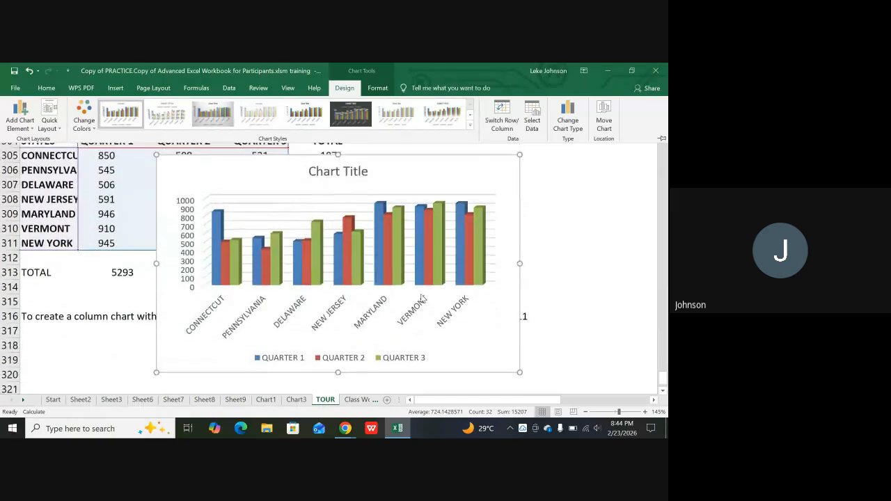
# - Switch the chart's rows and columns so the state values are grouped by quarter, and compare the columns with the source table
pyautogui.click(510, 123)
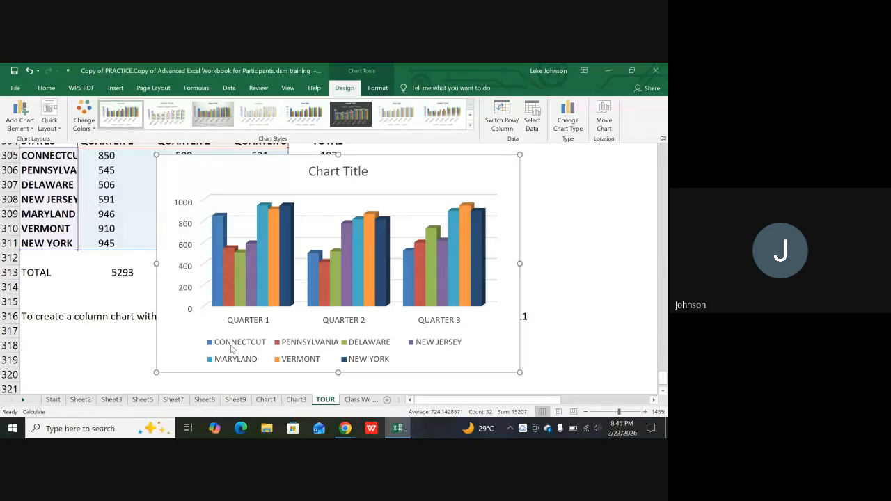
pyautogui.scroll(1, 230, 313)
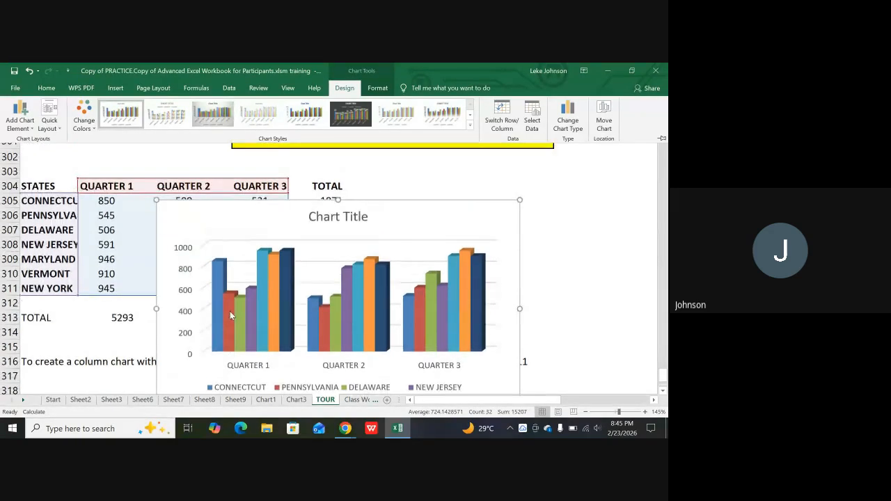
pyautogui.scroll(-1, 237, 327)
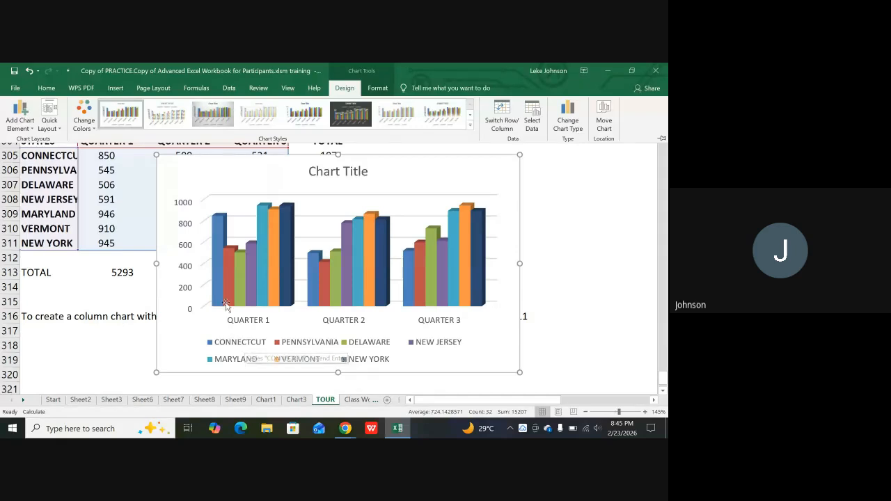
pyautogui.moveTo(214, 227)
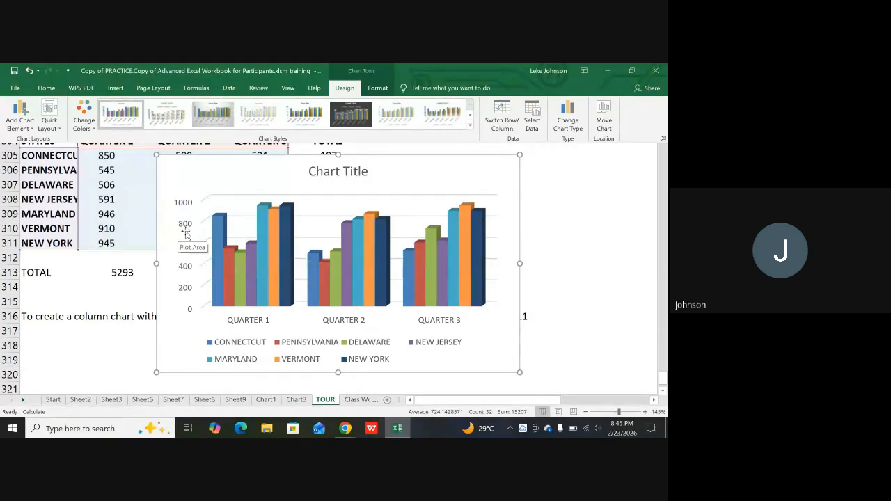
pyautogui.scroll(1, 170, 232)
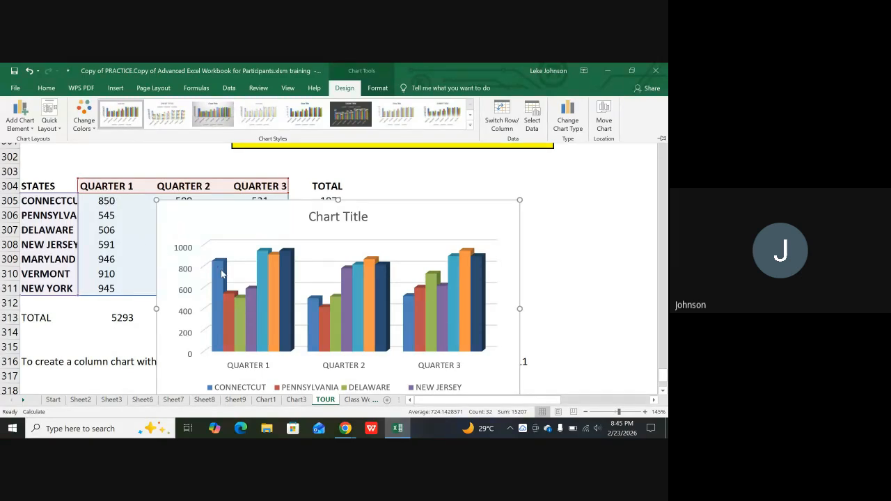
pyautogui.scroll(-1, 255, 312)
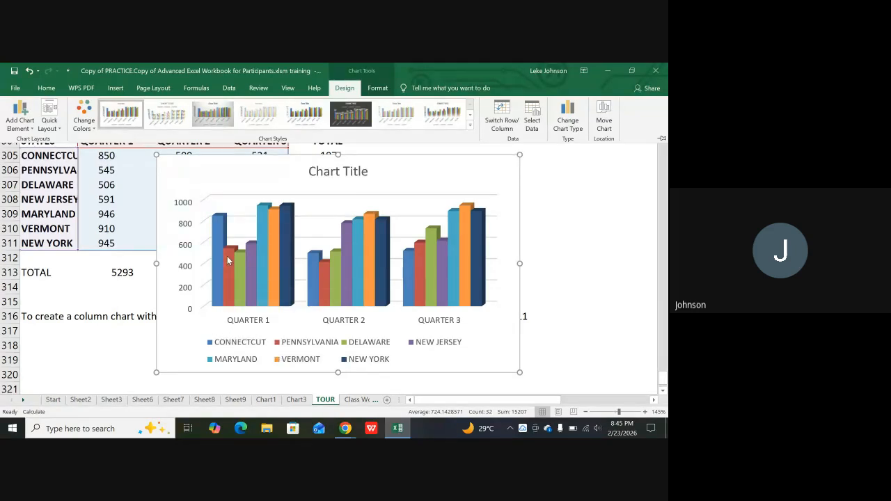
pyautogui.scroll(1, 140, 265)
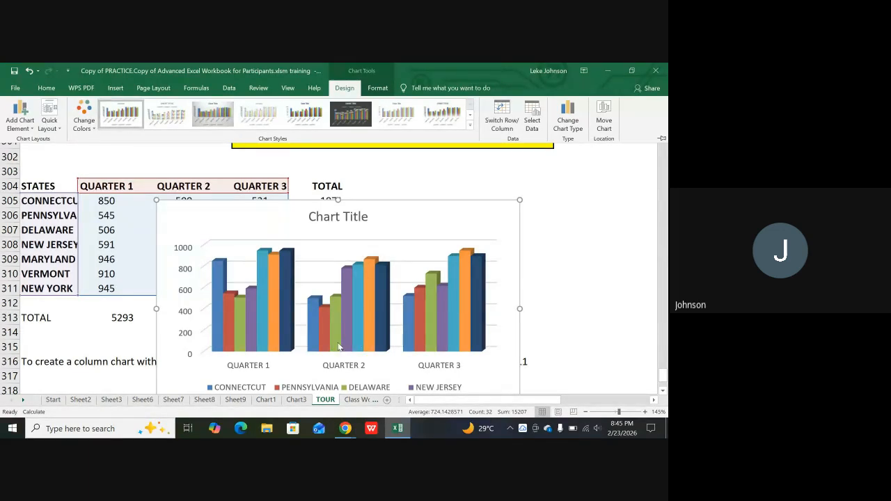
# - Switch to the Google Meet call in Chrome and open the in-call chat to read the participant's message
pyautogui.click(348, 429)
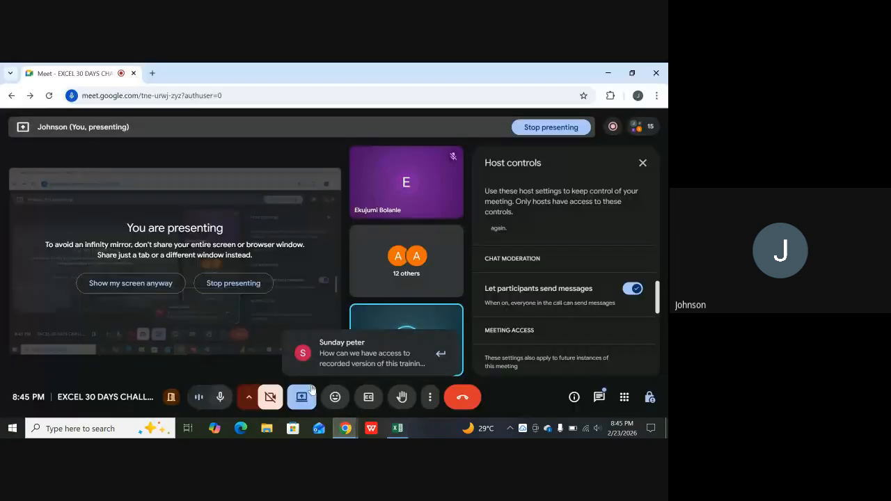
pyautogui.click(312, 387)
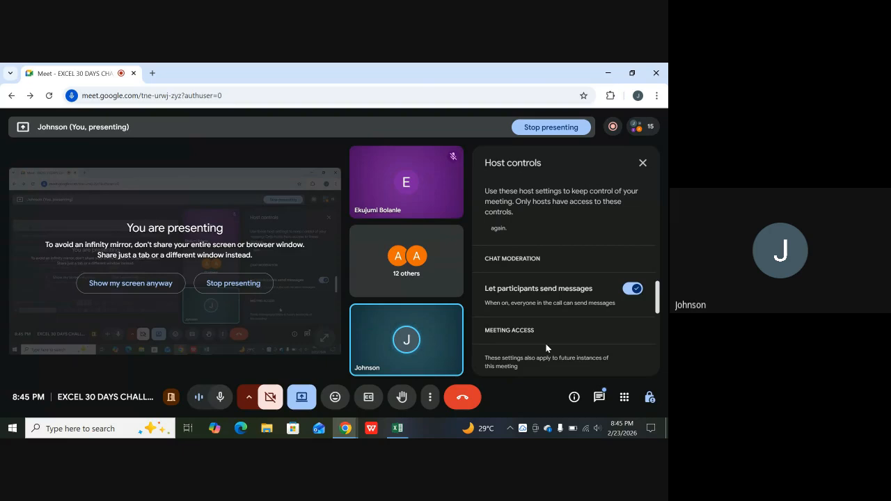
pyautogui.scroll(-3, 547, 350)
pyautogui.click(598, 398)
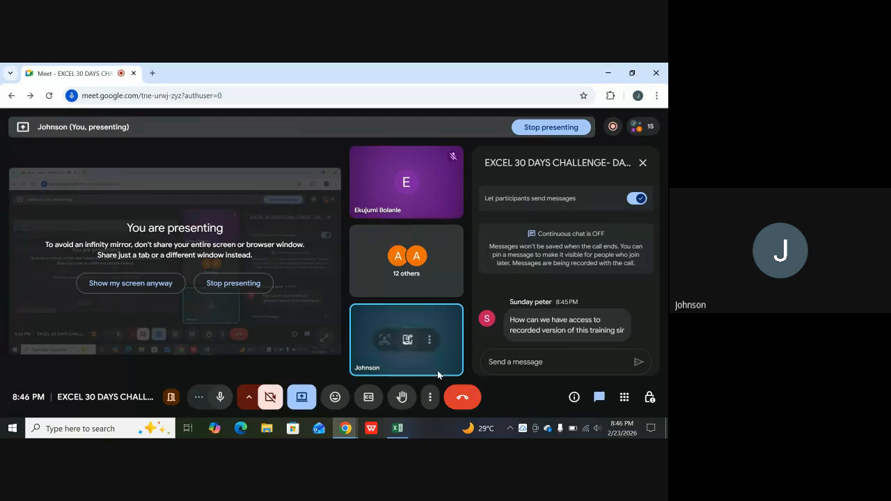
pyautogui.moveTo(401, 431)
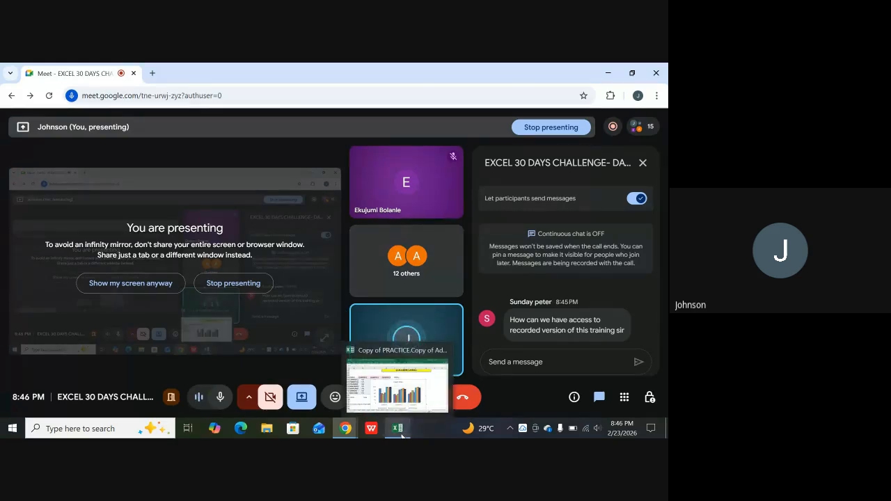
# - Switch back to the Excel workbook and move the column chart clear of the three quarter columns in the source table
pyautogui.click(411, 387)
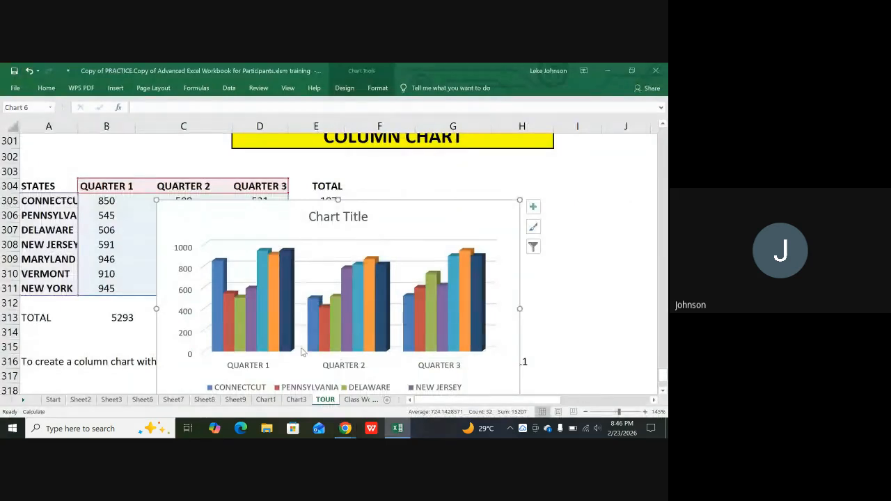
pyautogui.moveTo(394, 213); pyautogui.dragTo(533, 167)
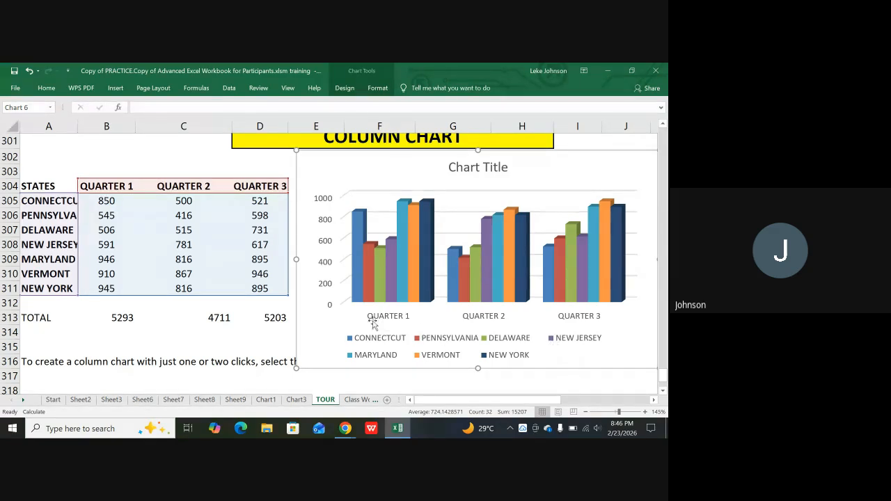
# - Examine the New Jersey series across the three quarters in the chart, and single out its Quarter 2 column
pyautogui.click(394, 300)
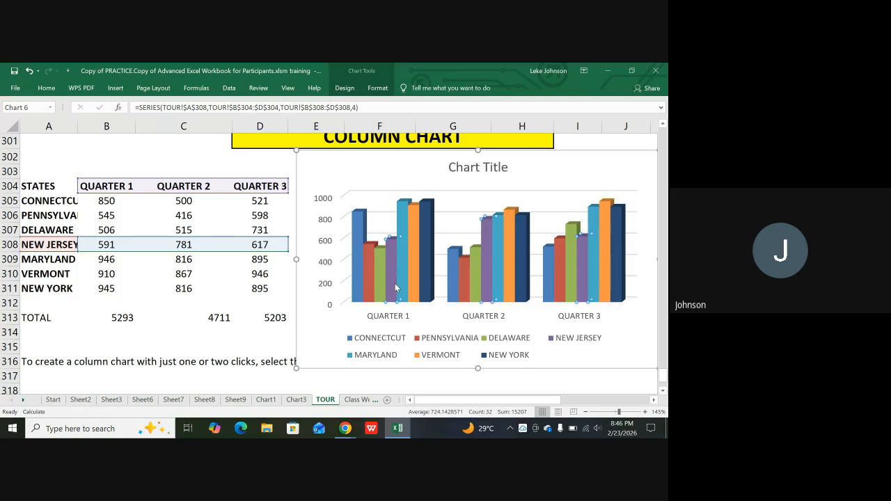
pyautogui.moveTo(397, 286)
pyautogui.moveTo(584, 263)
pyautogui.moveTo(486, 263)
pyautogui.moveTo(489, 241)
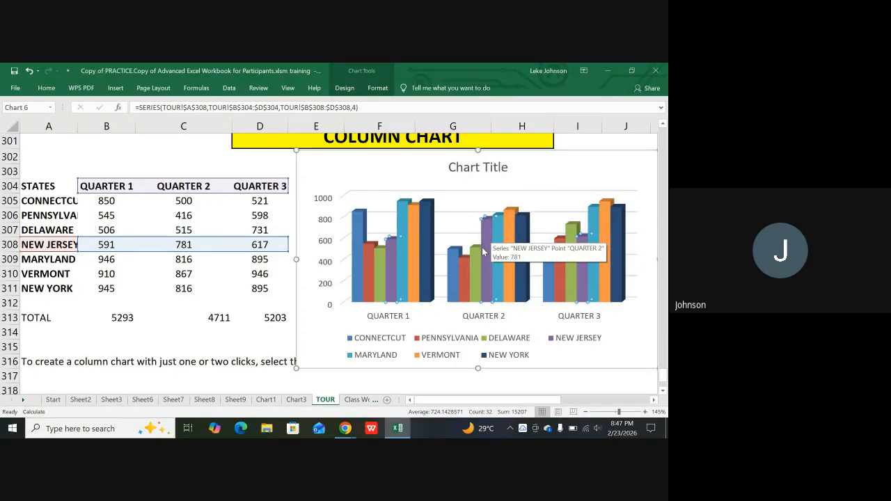
pyautogui.click(487, 248)
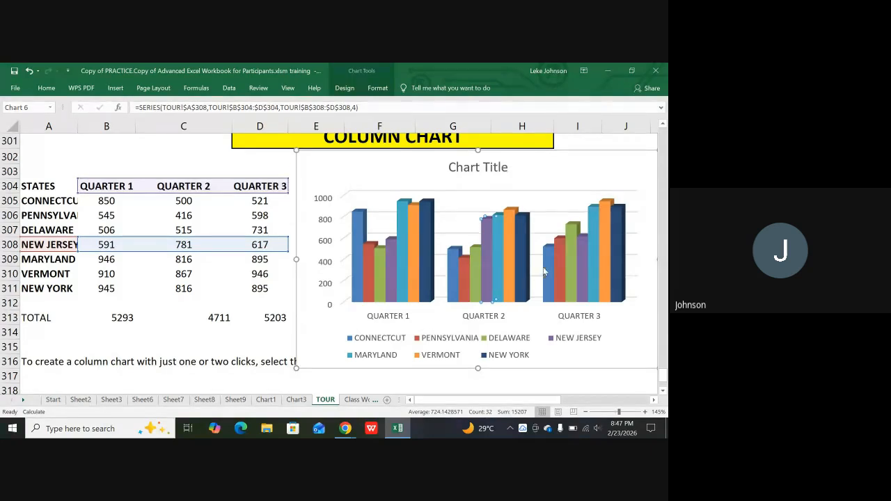
pyautogui.rightClick(485, 257)
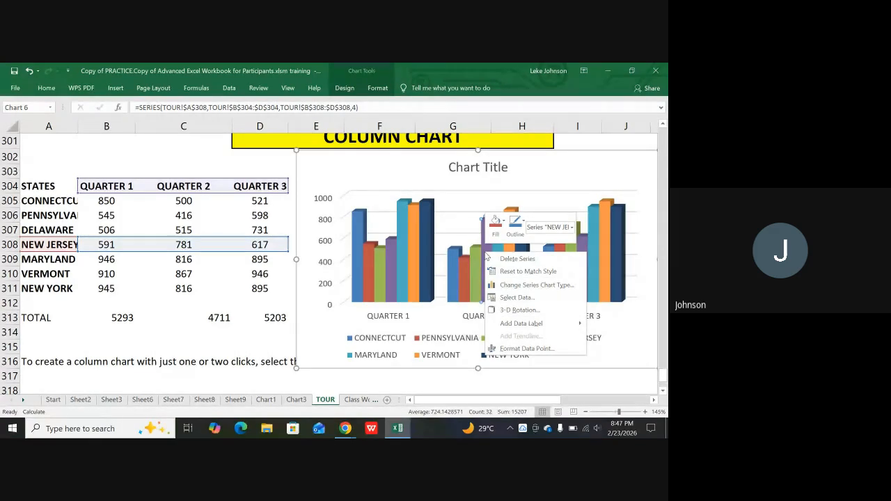
pyautogui.click(533, 286)
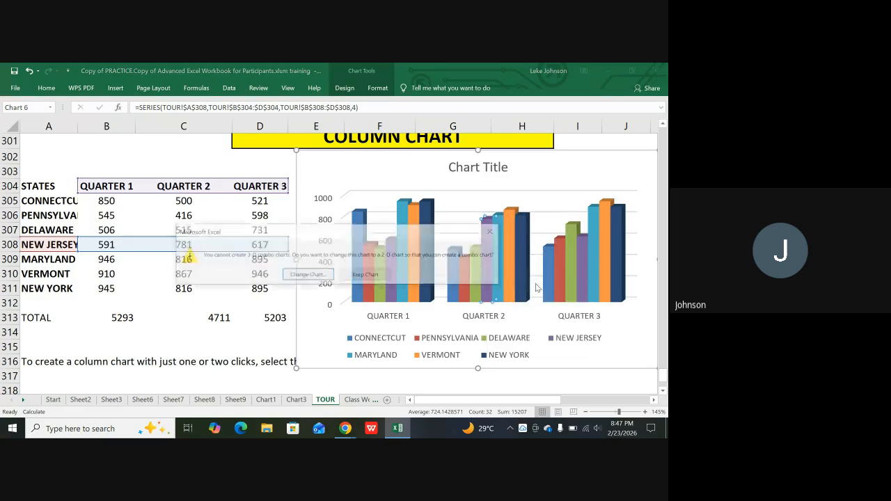
pyautogui.click(304, 275)
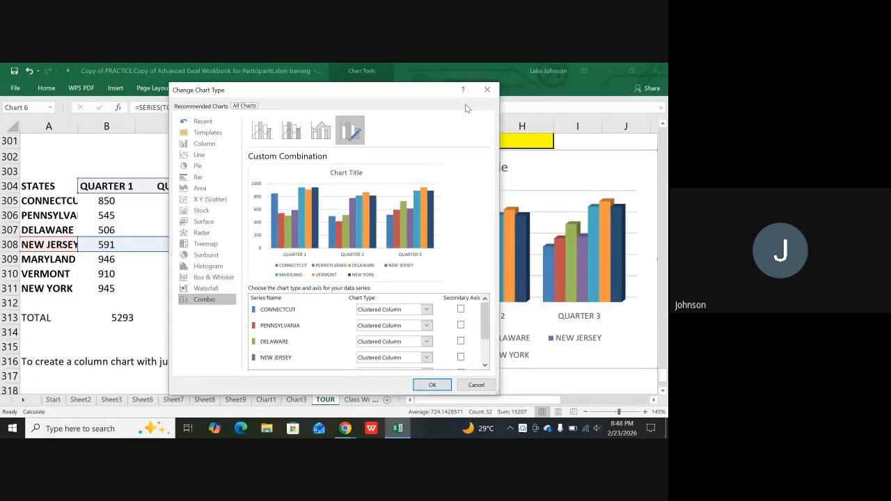
pyautogui.click(488, 88)
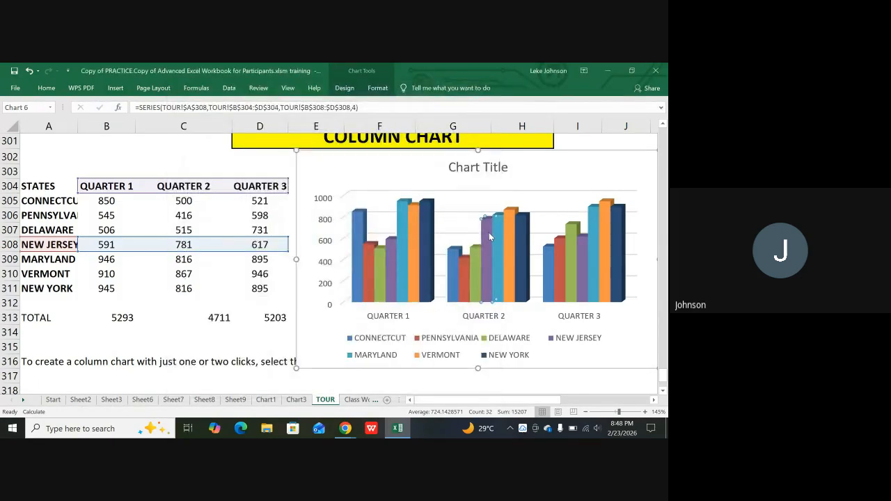
# - Apply the red coloured-outline shape style to the New Jersey Quarter 2 column, and replace it with the blue coloured outline
pyautogui.click(370, 89)
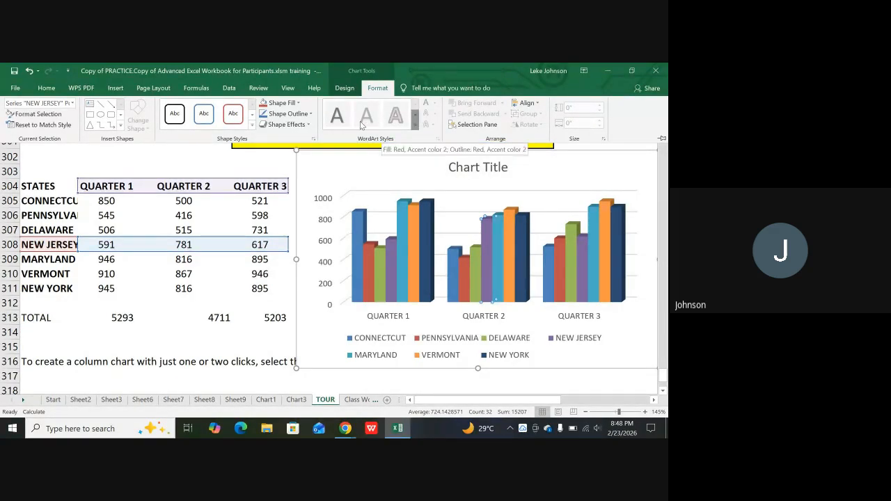
pyautogui.click(345, 89)
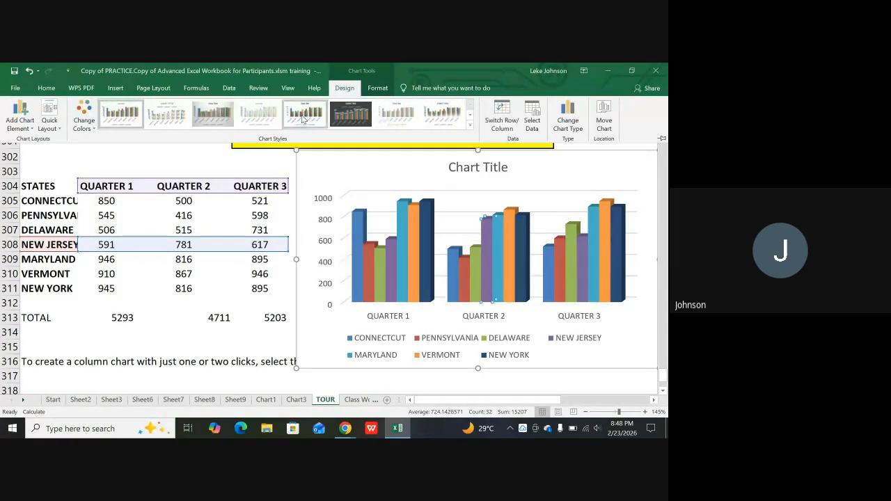
pyautogui.click(87, 108)
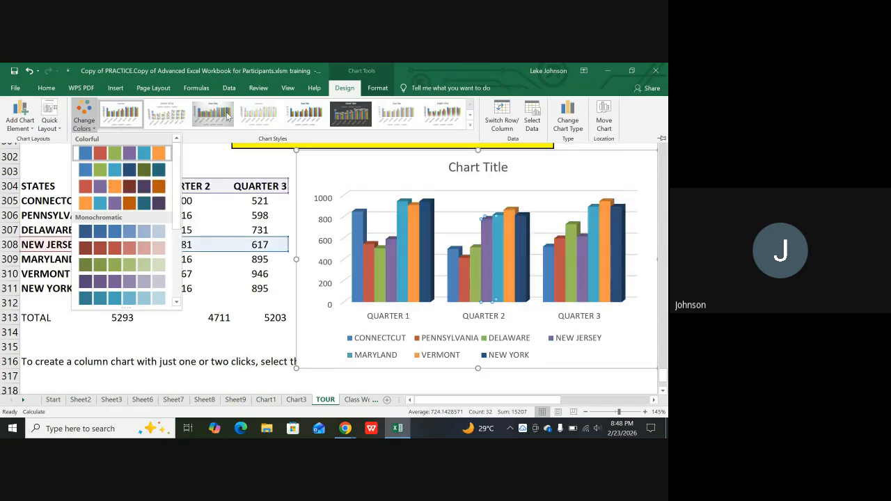
pyautogui.click(377, 88)
pyautogui.click(377, 88)
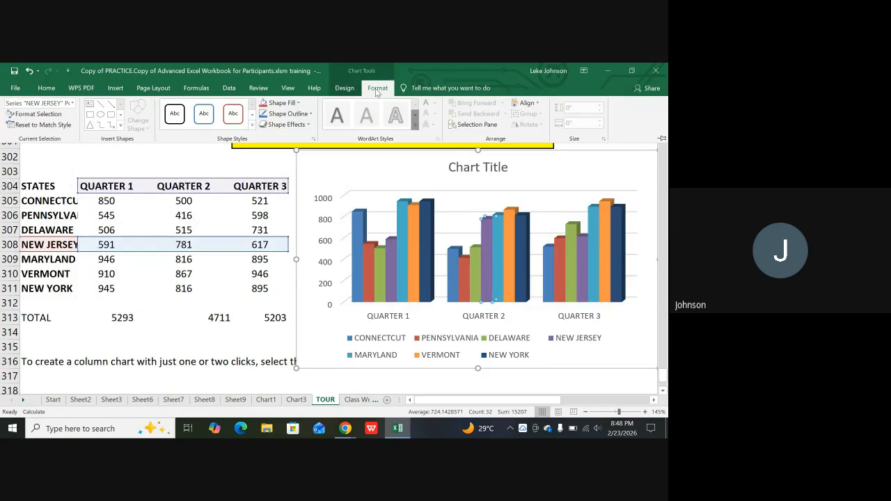
pyautogui.click(233, 116)
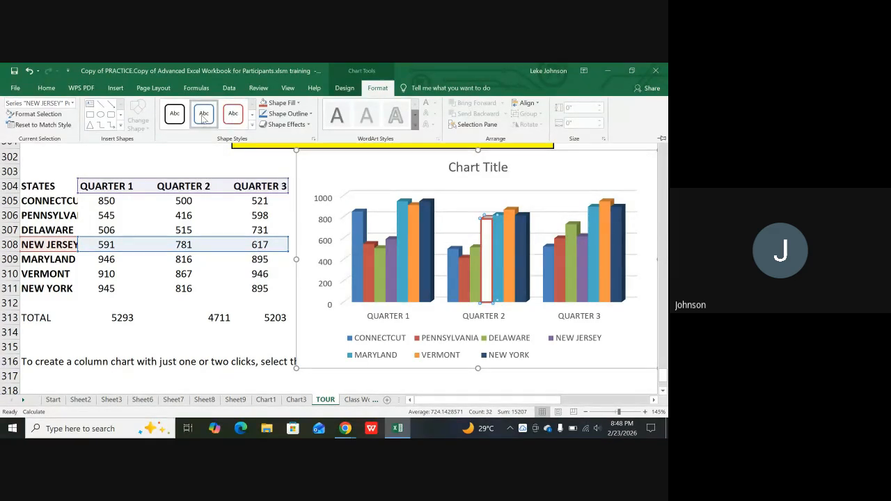
pyautogui.click(178, 123)
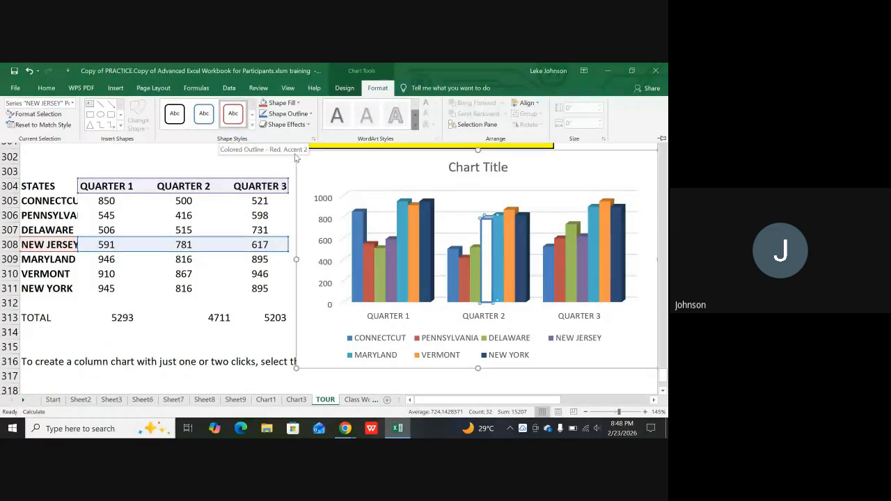
# - View the chart's 3-D rotation settings and the New Jersey series' gap and column shape options
pyautogui.rightClick(486, 262)
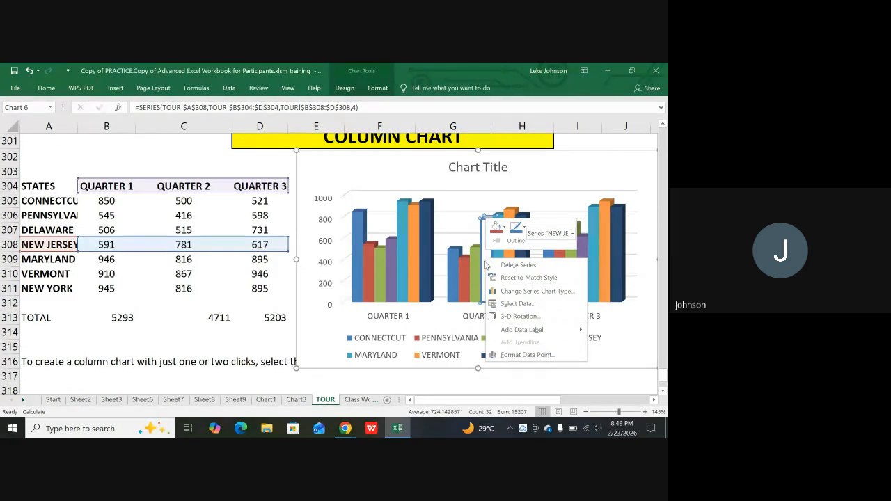
pyautogui.click(544, 318)
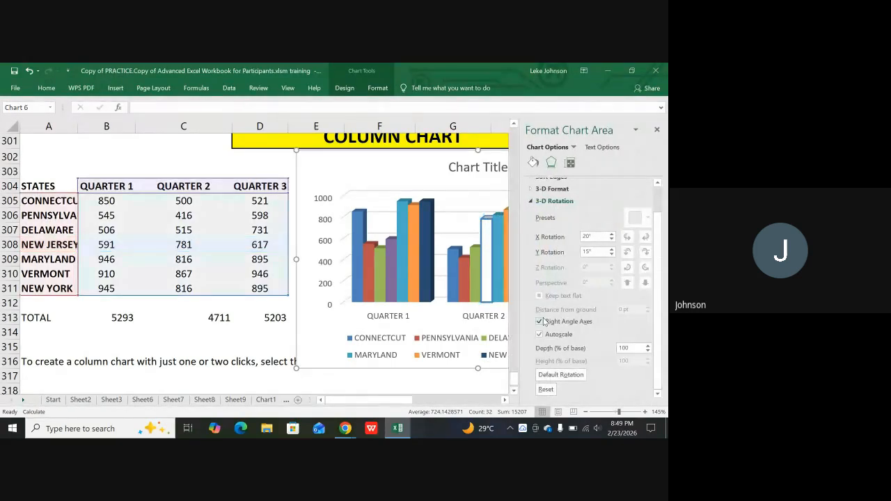
pyautogui.click(656, 131)
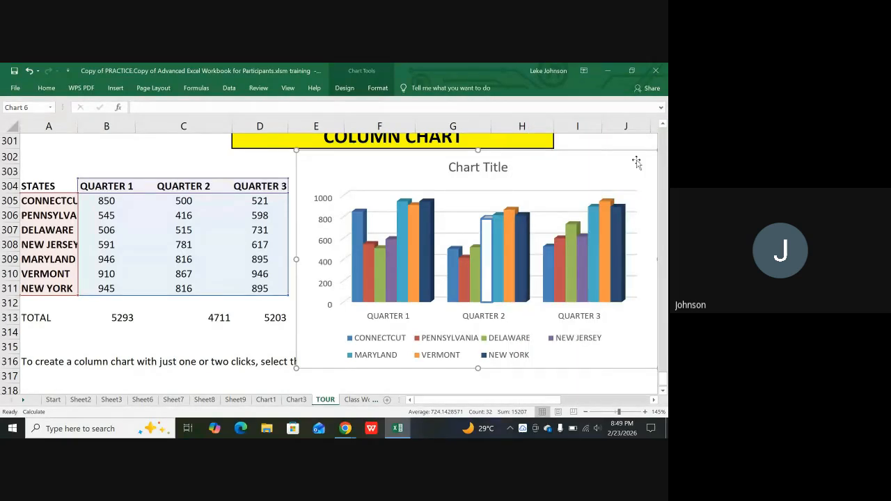
pyautogui.rightClick(488, 274)
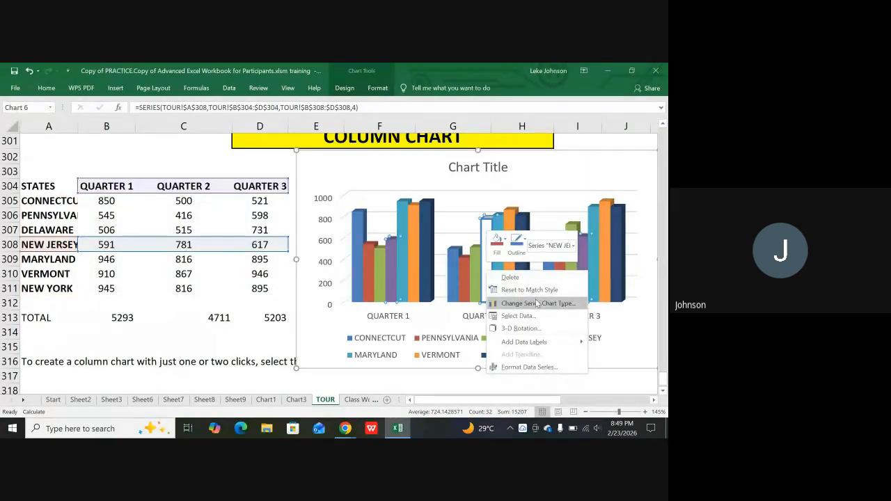
pyautogui.click(543, 368)
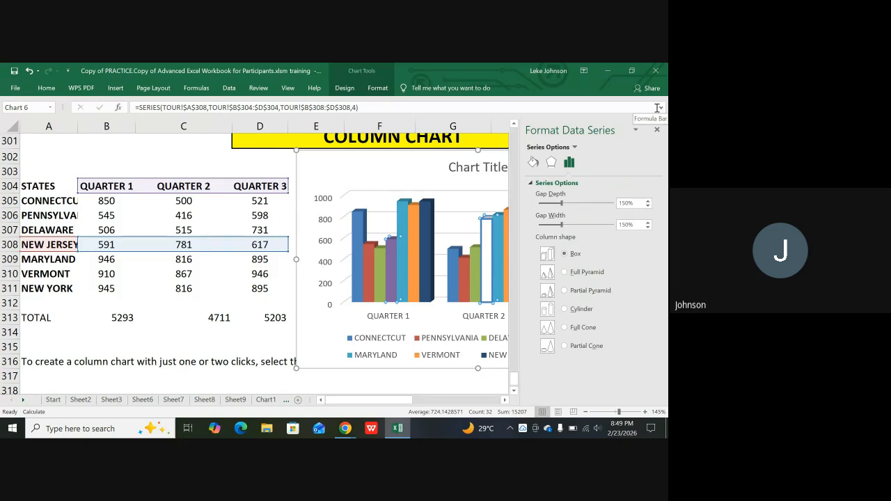
pyautogui.click(656, 131)
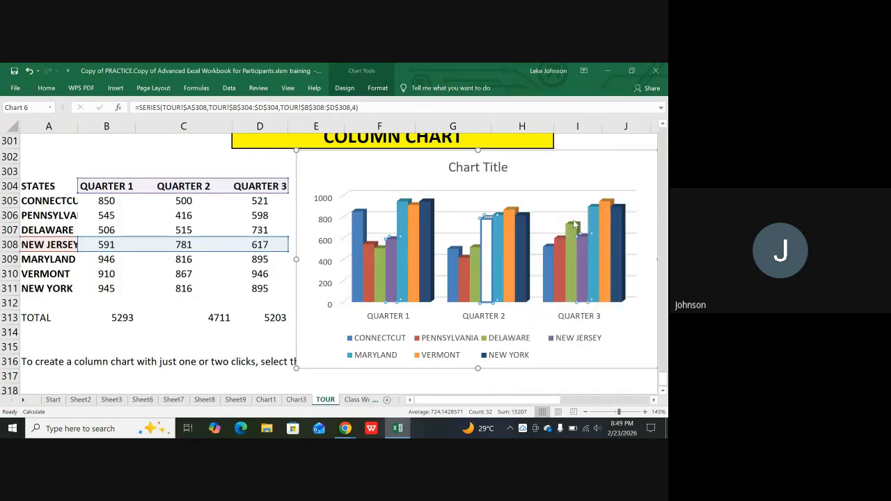
# - Compare the restyled New Jersey Quarter 2 column with the same state's columns in Quarter 1 and Quarter 3
pyautogui.moveTo(487, 272)
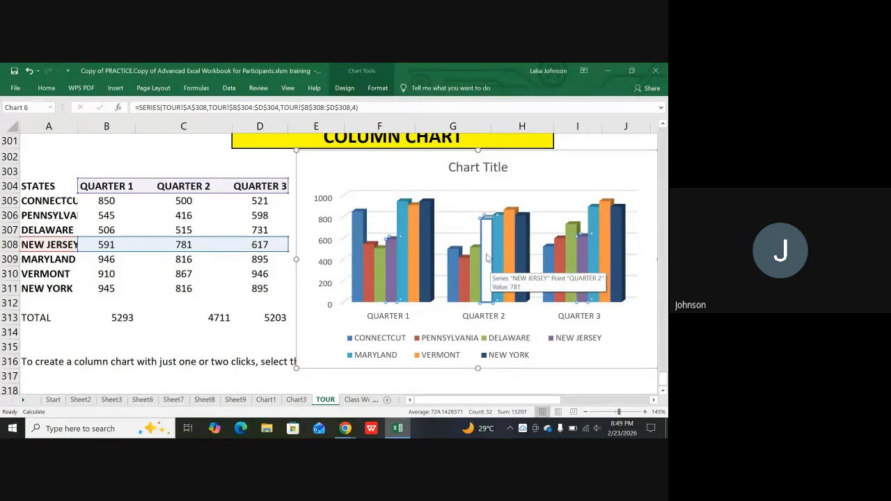
pyautogui.click(346, 332)
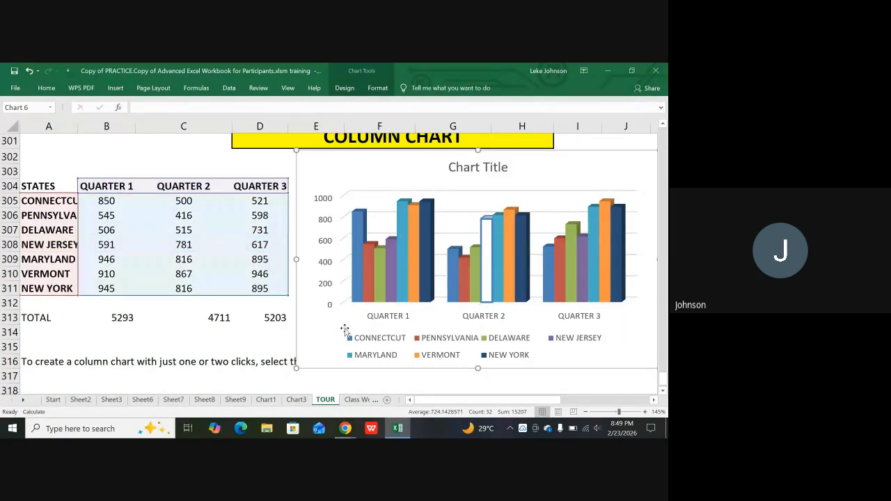
pyautogui.click(547, 306)
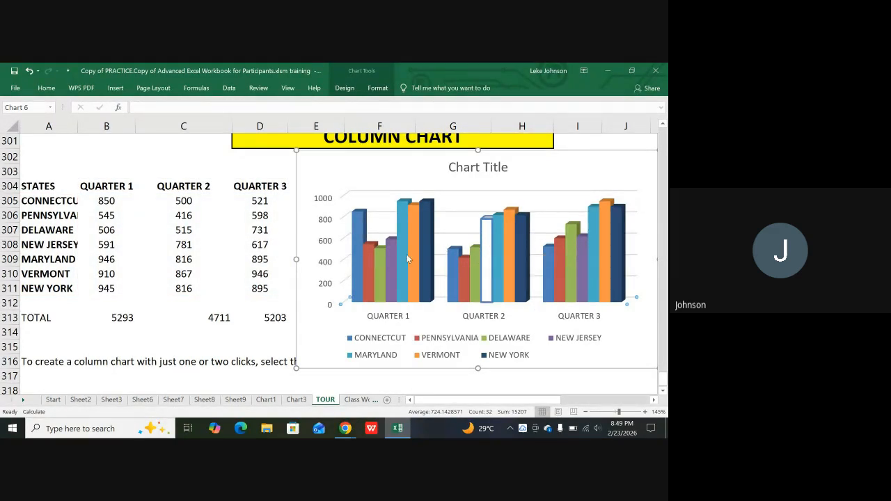
pyautogui.moveTo(391, 259)
pyautogui.moveTo(582, 279)
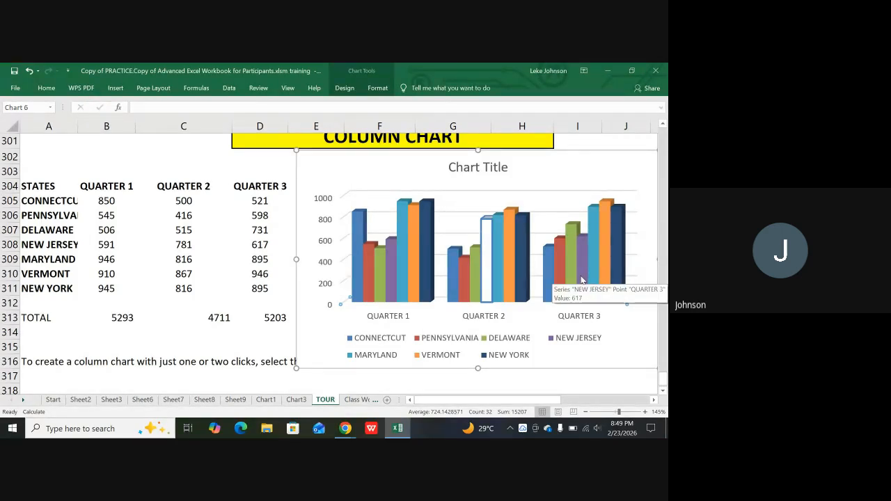
pyautogui.moveTo(486, 272)
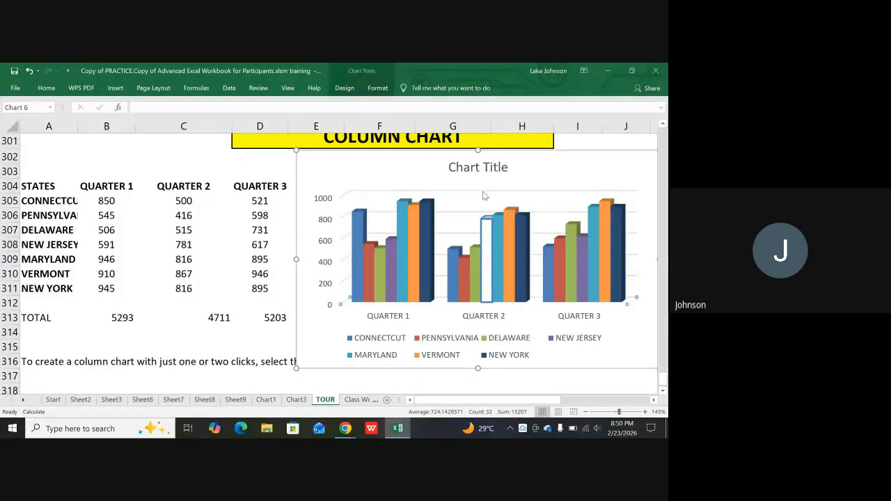
# - Reposition the chart over the source table so the state names and the Quarter 1 and Quarter 2 figures stay uncovered
pyautogui.moveTo(521, 167); pyautogui.dragTo(335, 175)
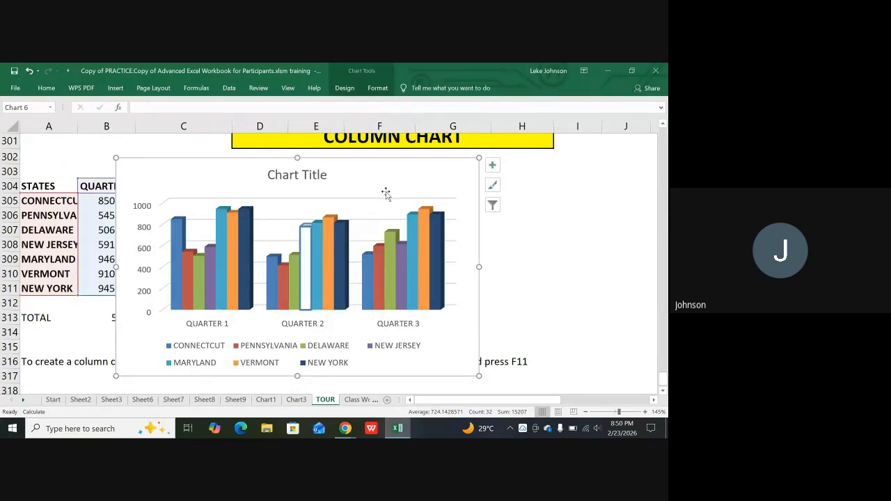
pyautogui.moveTo(386, 192); pyautogui.dragTo(604, 180)
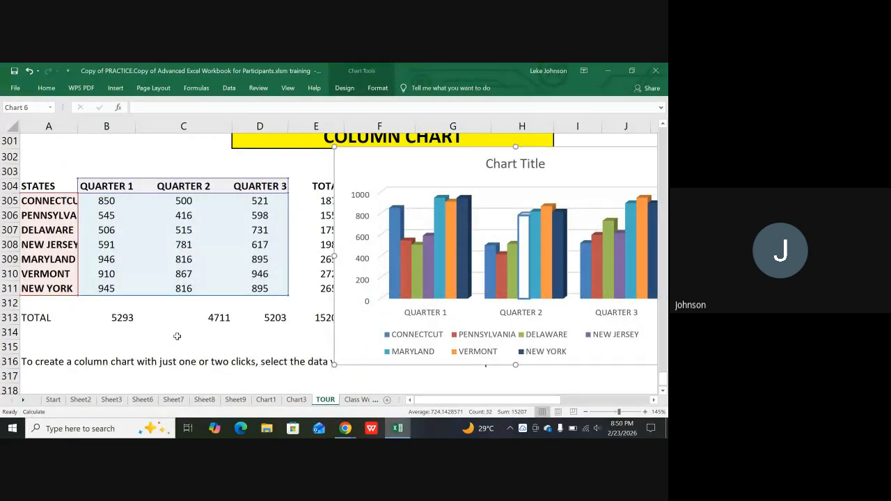
pyautogui.click(162, 314)
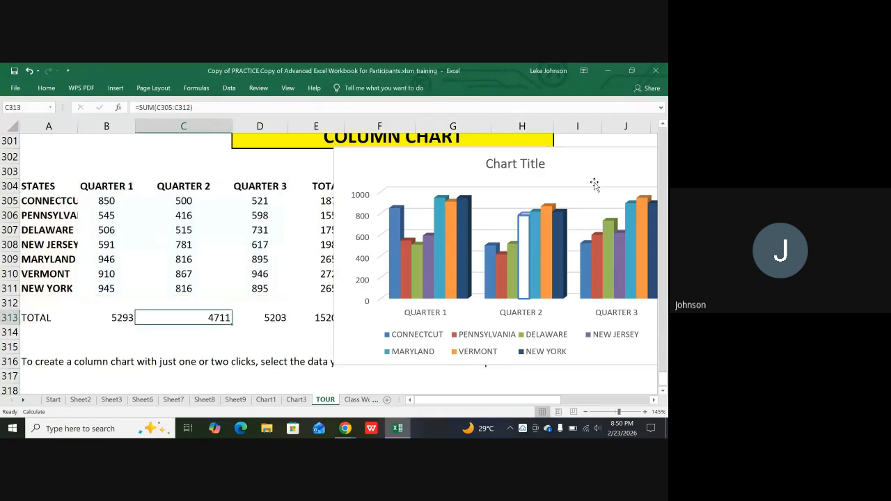
pyautogui.moveTo(603, 164); pyautogui.dragTo(392, 180)
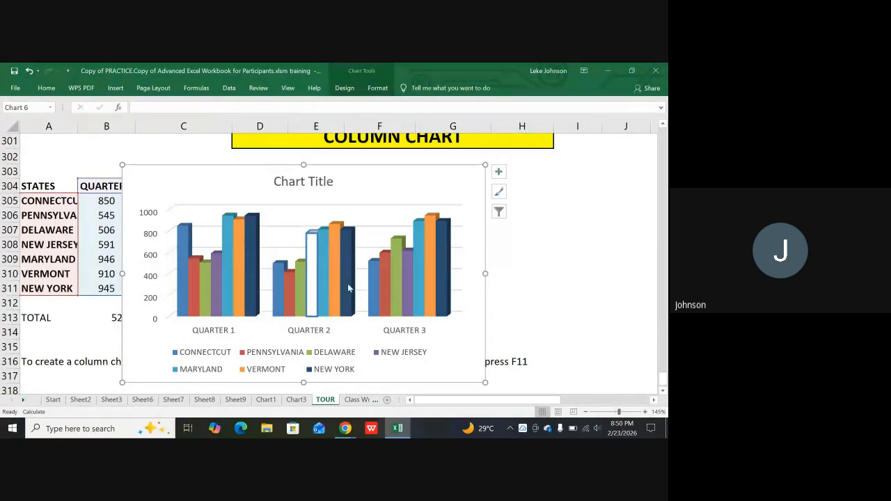
pyautogui.moveTo(321, 243)
pyautogui.moveTo(441, 180); pyautogui.dragTo(562, 195)
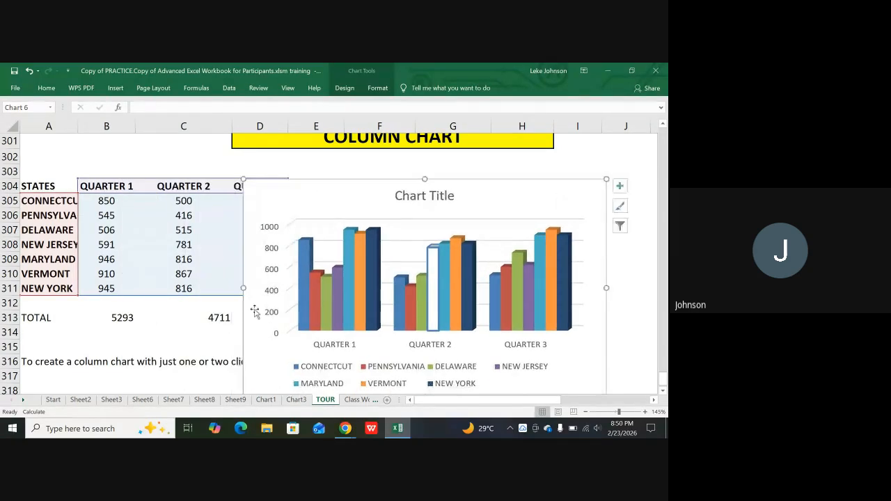
# - Move the chart closer to the state names, over the Quarter 2 figures, check its New Jersey Quarter 2 column and leave the chart selected
pyautogui.click(40, 213)
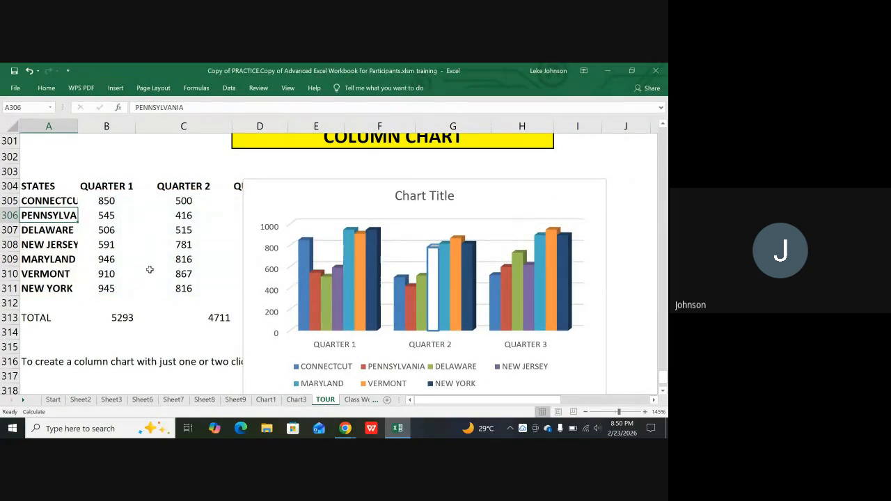
pyautogui.moveTo(295, 195); pyautogui.dragTo(234, 186)
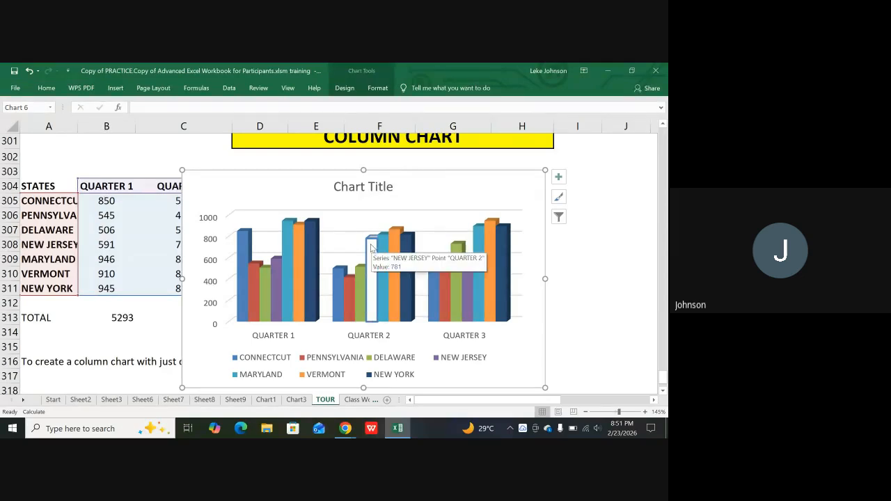
pyautogui.click(145, 232)
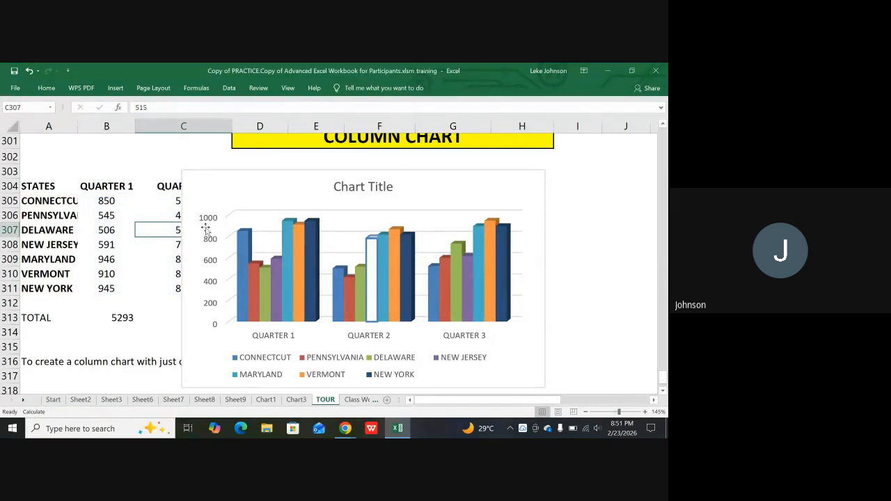
pyautogui.click(297, 189)
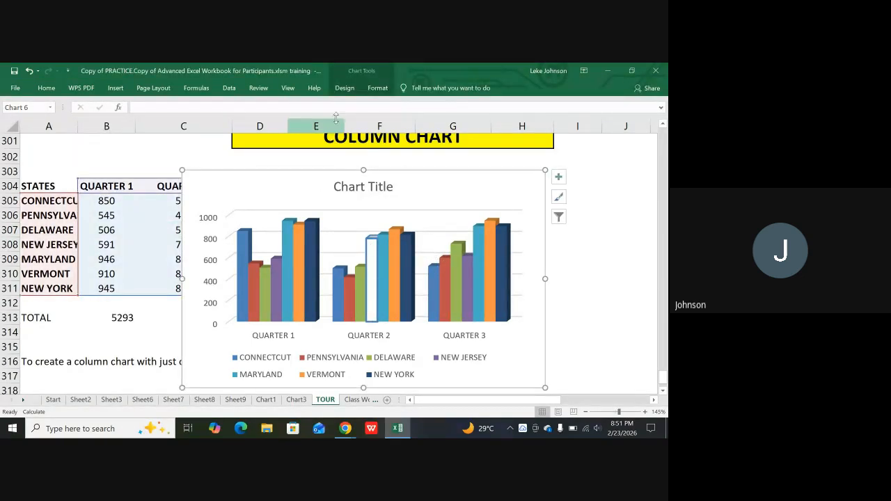
# - Preview the Layout 2 quick layout on the column chart without applying it
pyautogui.click(348, 89)
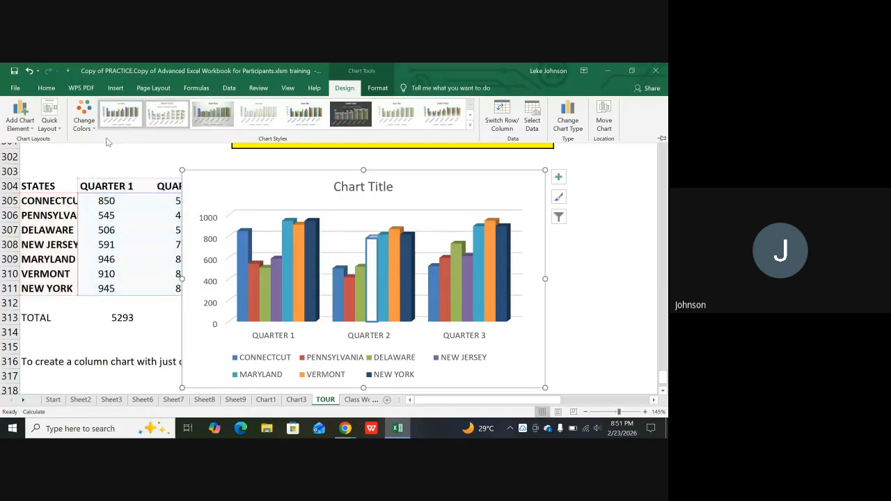
pyautogui.click(55, 130)
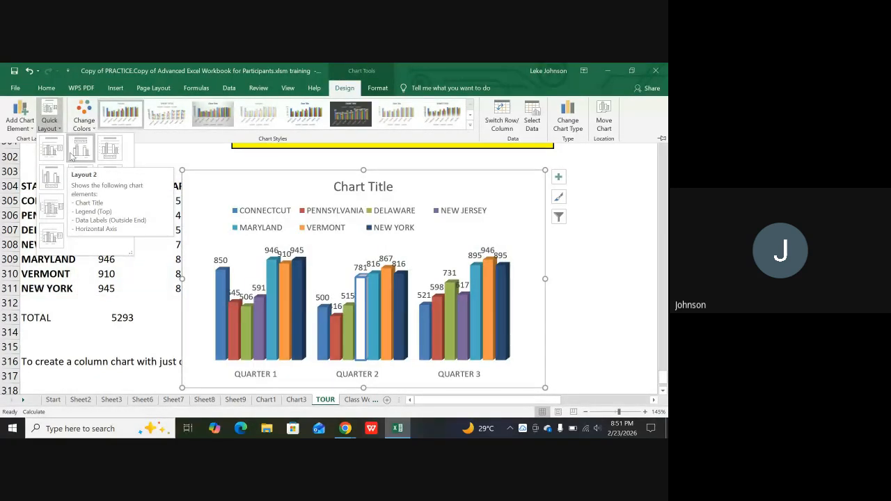
pyautogui.click(360, 74)
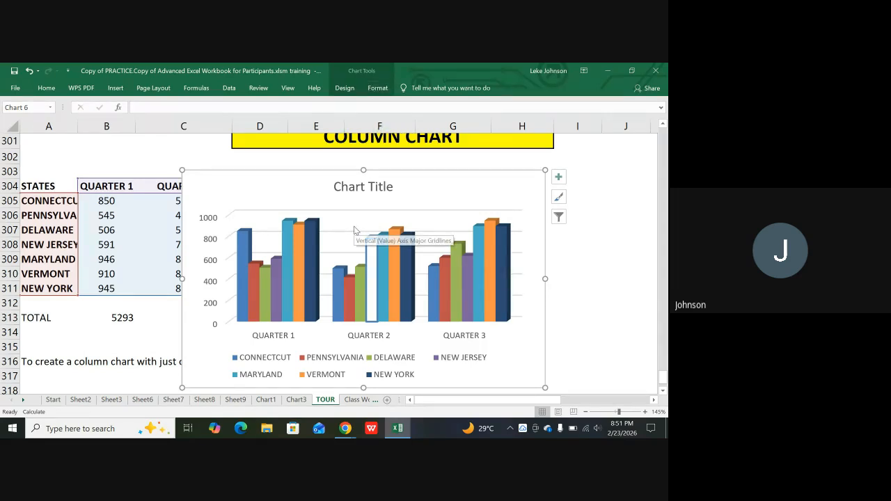
pyautogui.click(398, 208)
pyautogui.click(362, 188)
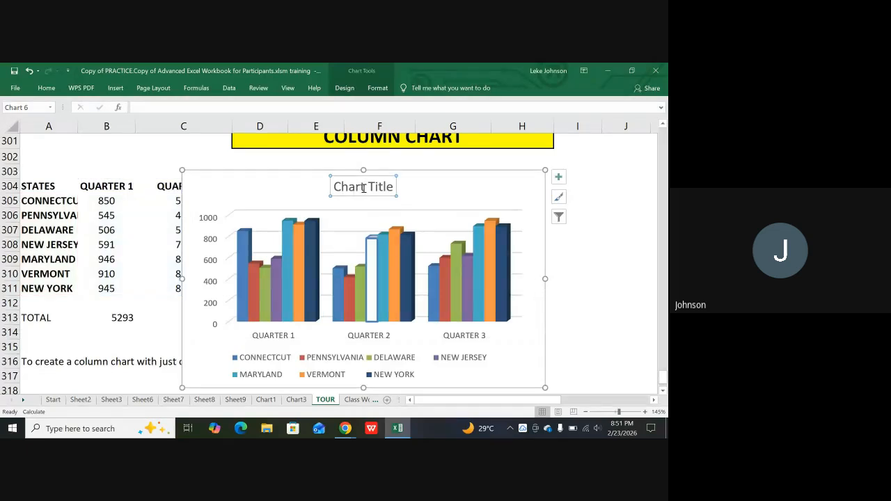
pyautogui.doubleClick(362, 188)
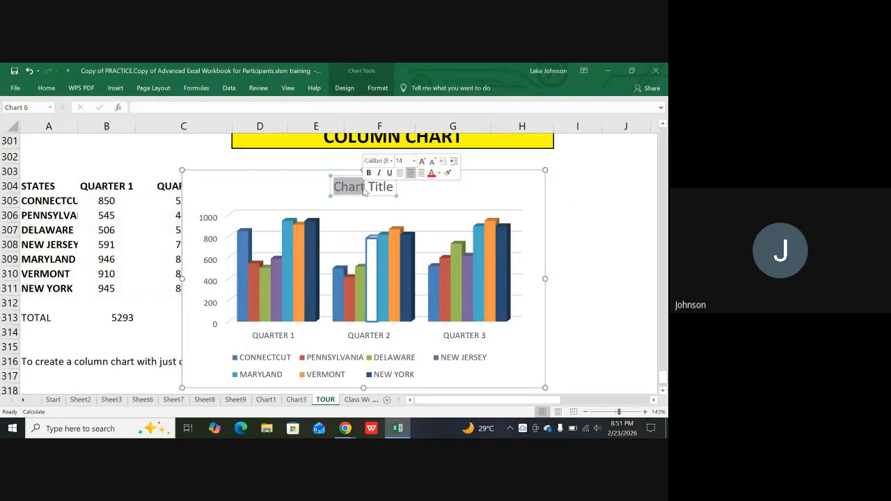
pyautogui.click(383, 187)
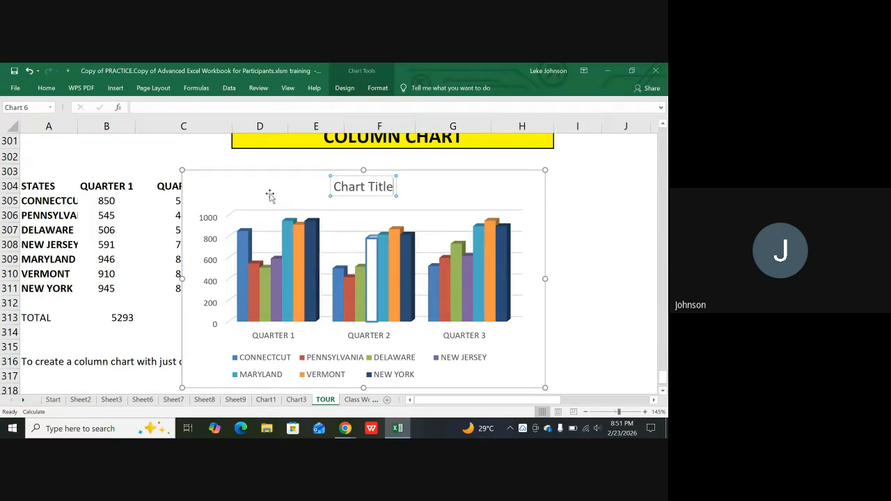
pyautogui.click(159, 91)
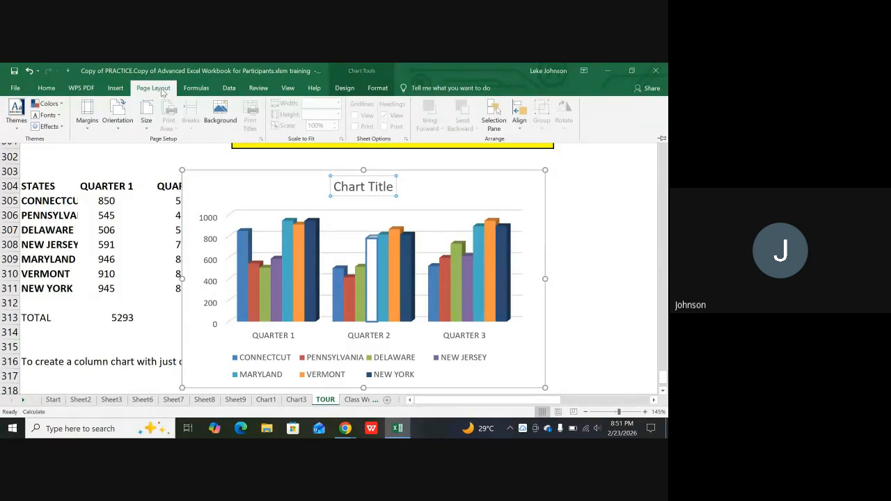
pyautogui.click(361, 75)
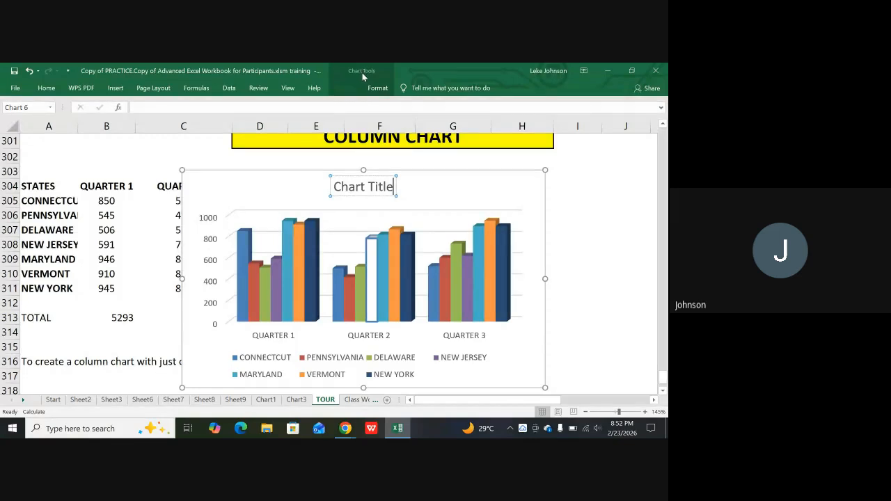
# - Replace the chart's placeholder title with "Billions of Gallons sold"
pyautogui.click(433, 184)
pyautogui.click(370, 188)
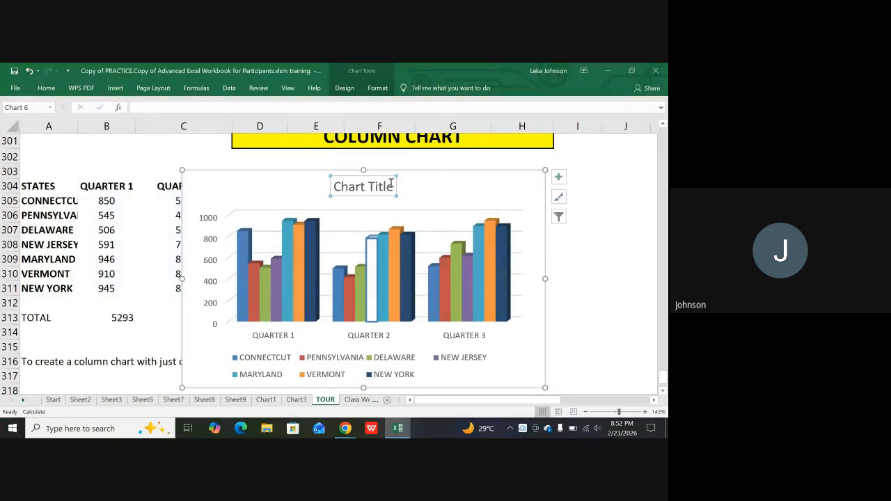
pyautogui.moveTo(391, 186); pyautogui.dragTo(348, 188)
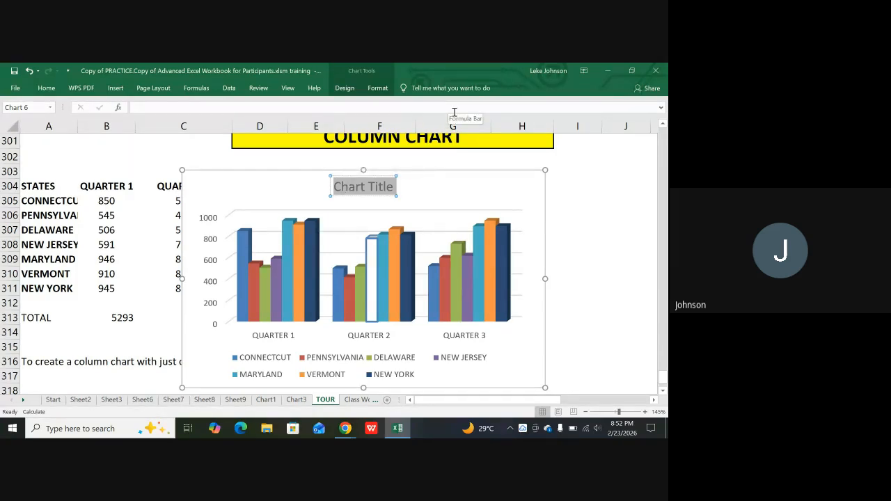
pyautogui.write('Billion')
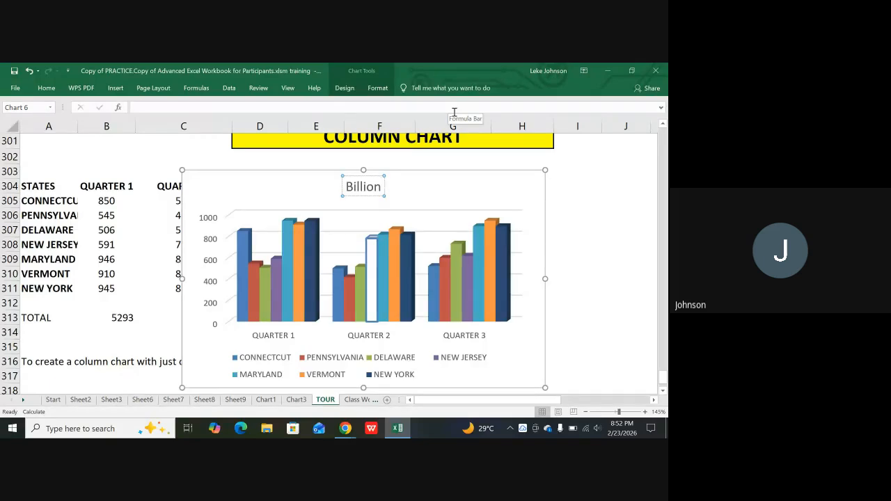
pyautogui.write('s')
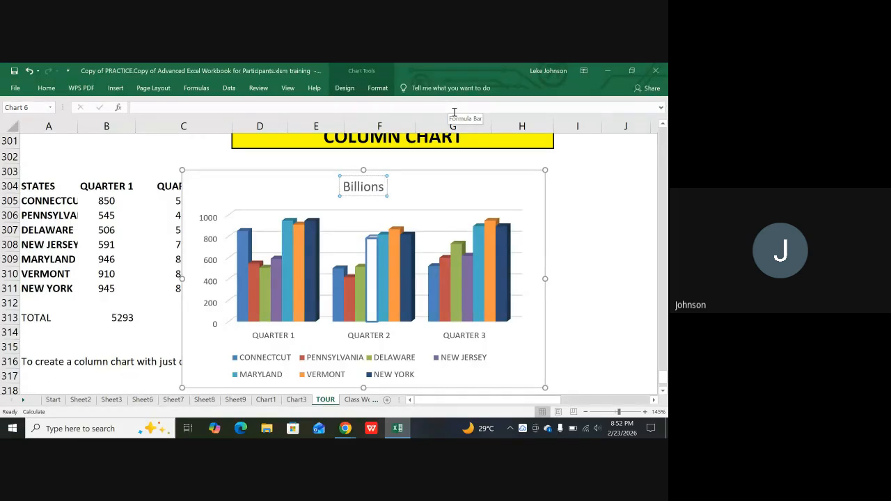
pyautogui.write(' of Gallon')
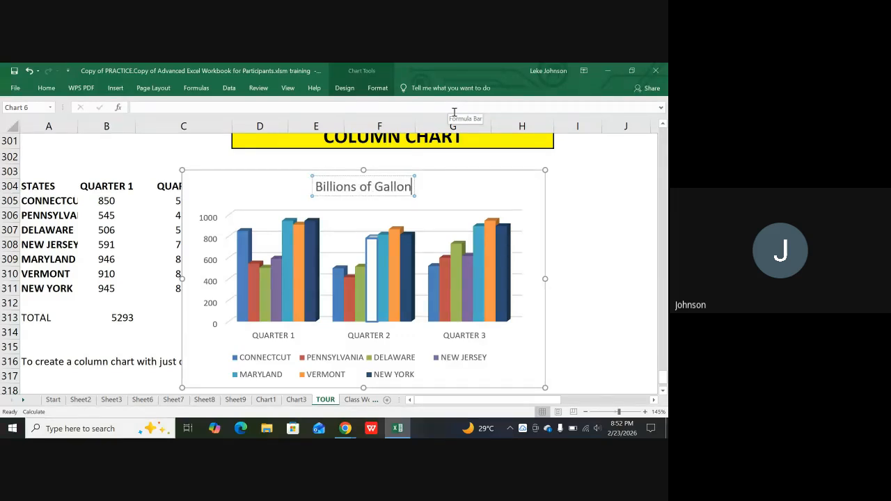
pyautogui.write('s sold')
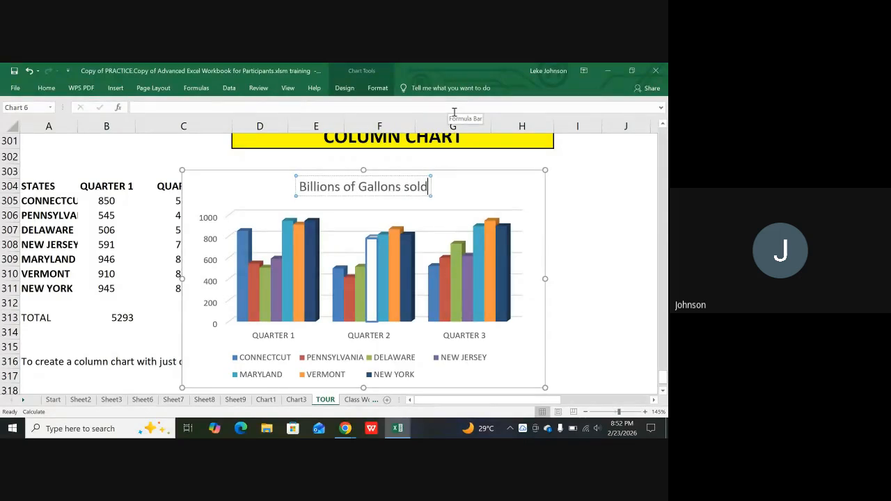
pyautogui.press('Return')
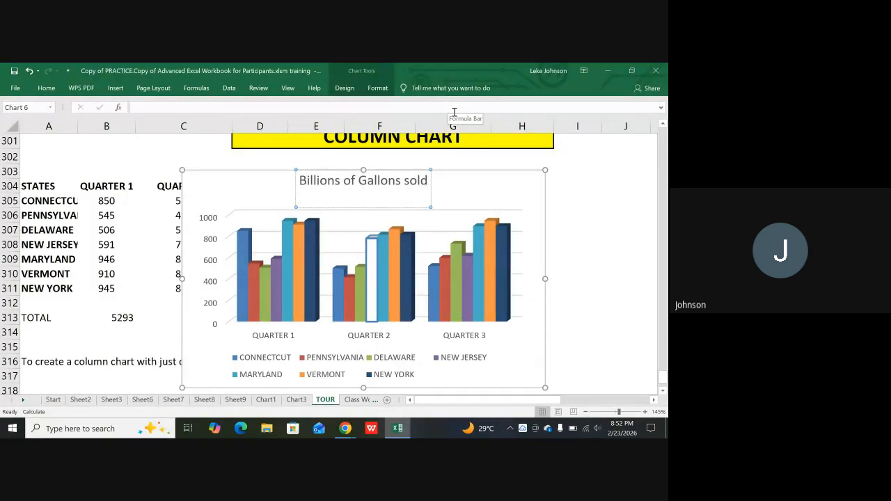
pyautogui.press('BackSpace')
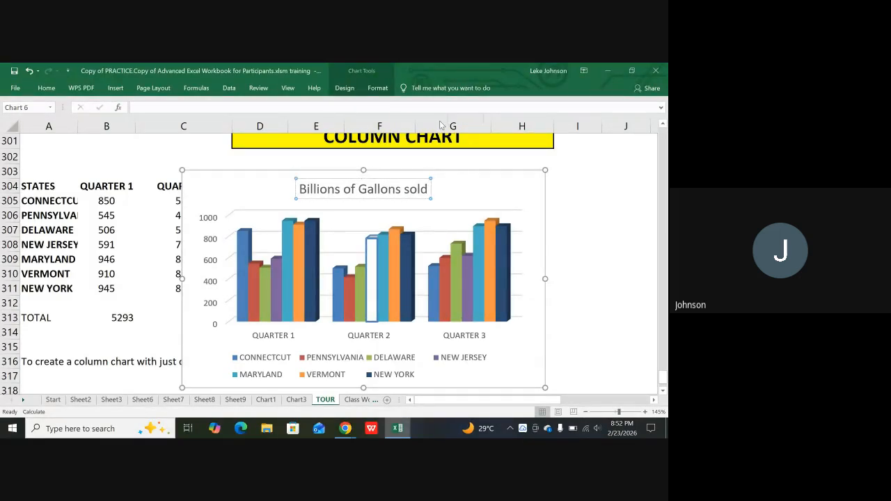
pyautogui.click(485, 186)
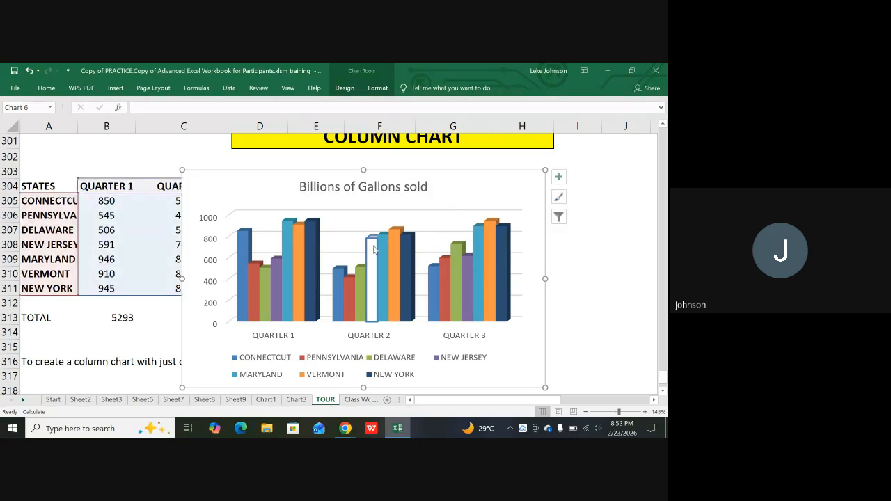
# - Give the chart title the black outline shape style, trying the red and blue outline styles first
pyautogui.click(315, 185)
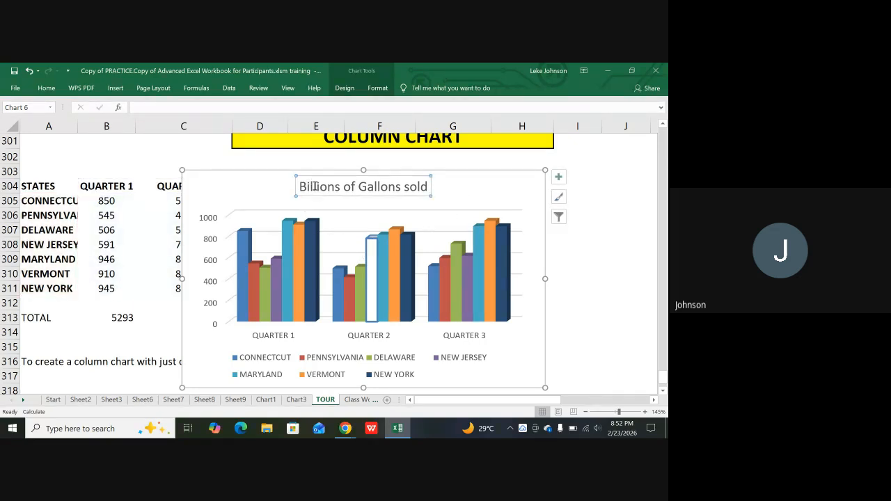
pyautogui.click(345, 88)
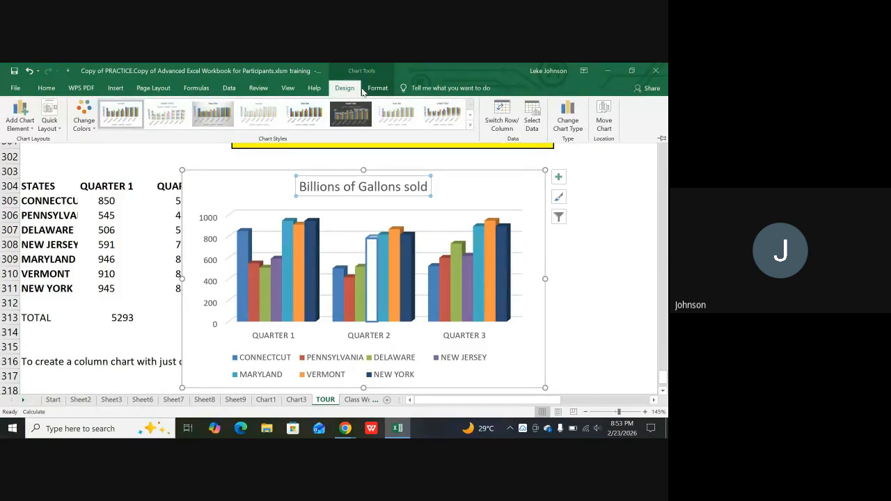
pyautogui.click(369, 90)
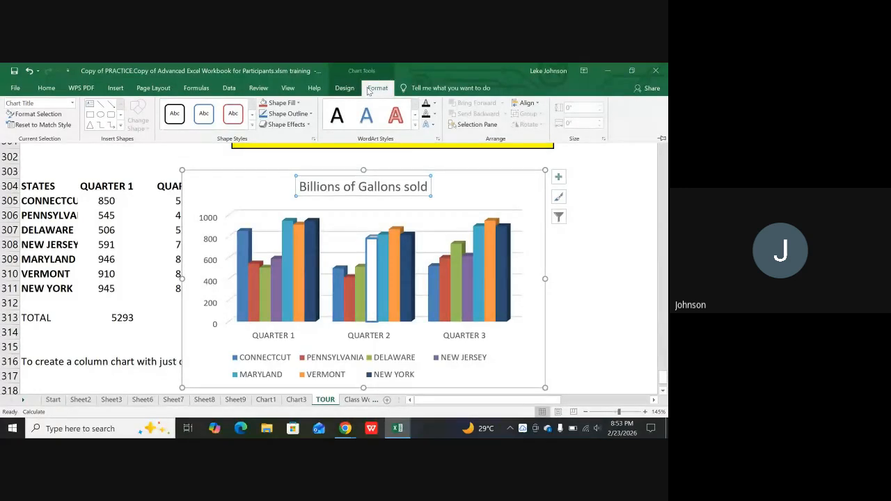
pyautogui.click(236, 113)
pyautogui.click(204, 118)
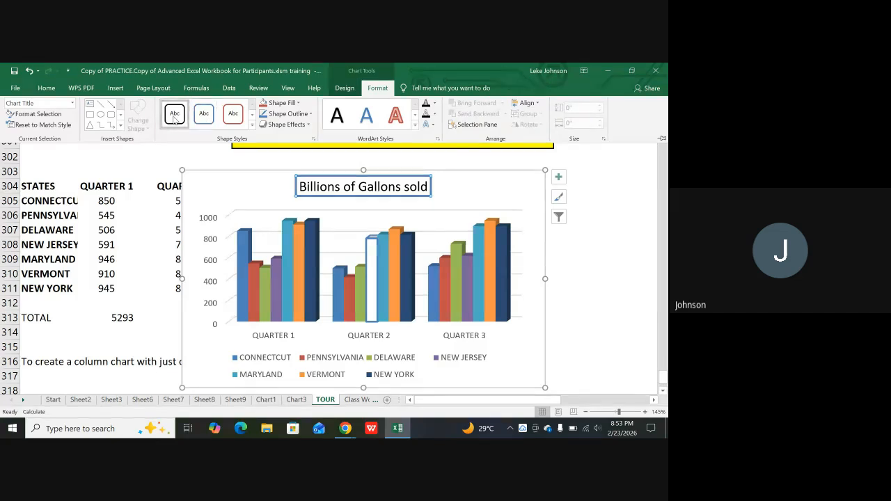
pyautogui.click(174, 118)
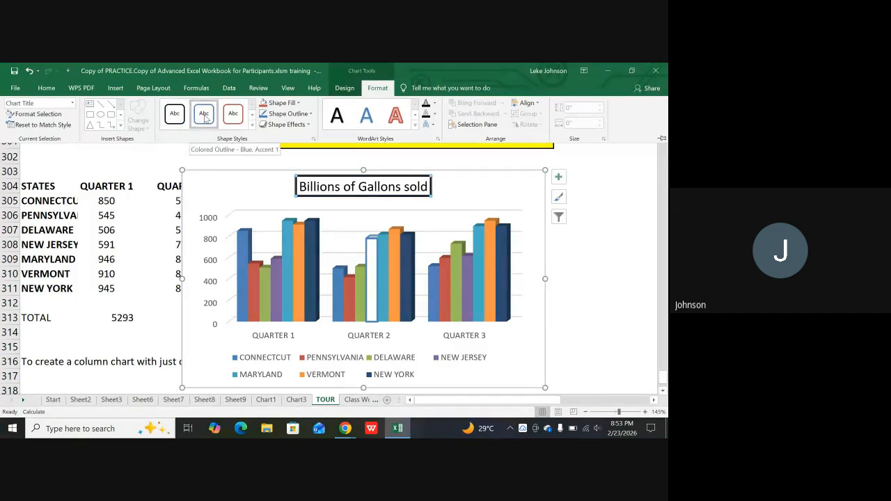
# - Apply the blue WordArt style to the chart title text, trying the red outlined style first, and deselect the chart
pyautogui.click(396, 115)
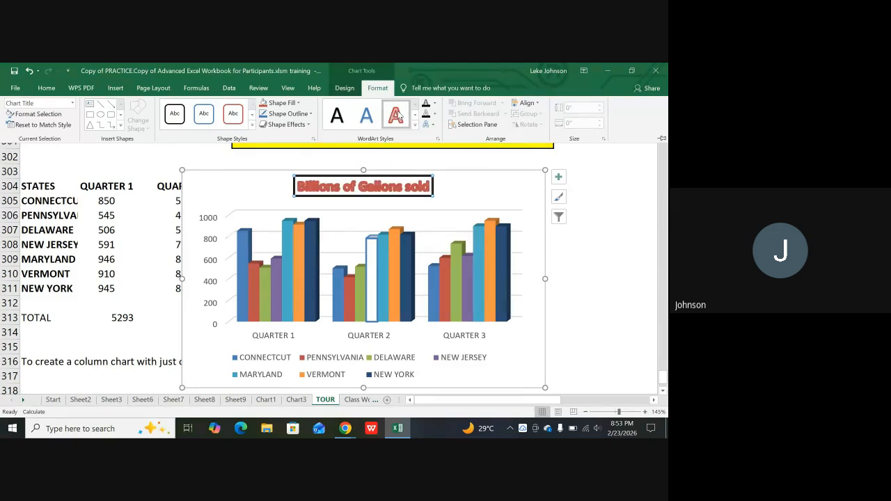
pyautogui.click(367, 119)
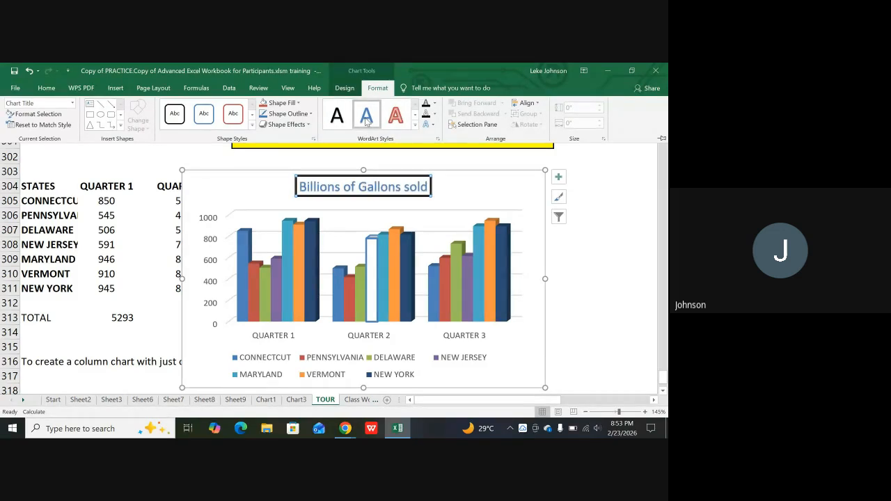
pyautogui.click(456, 159)
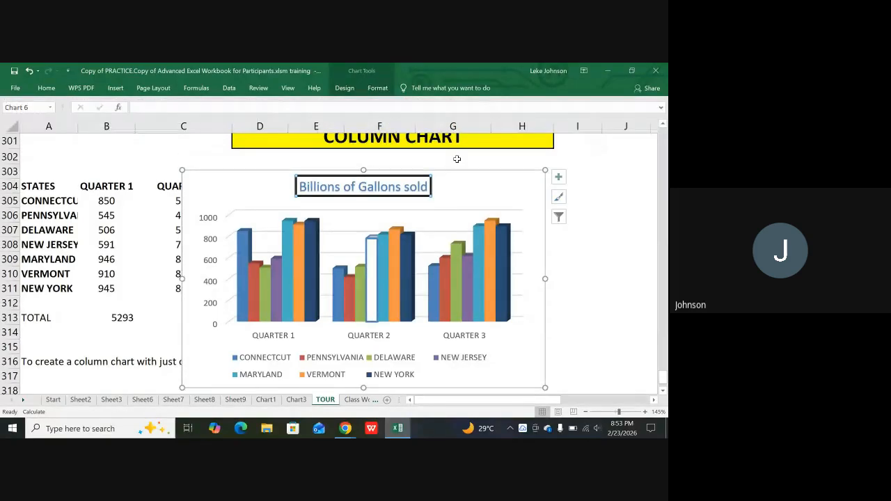
pyautogui.click(607, 269)
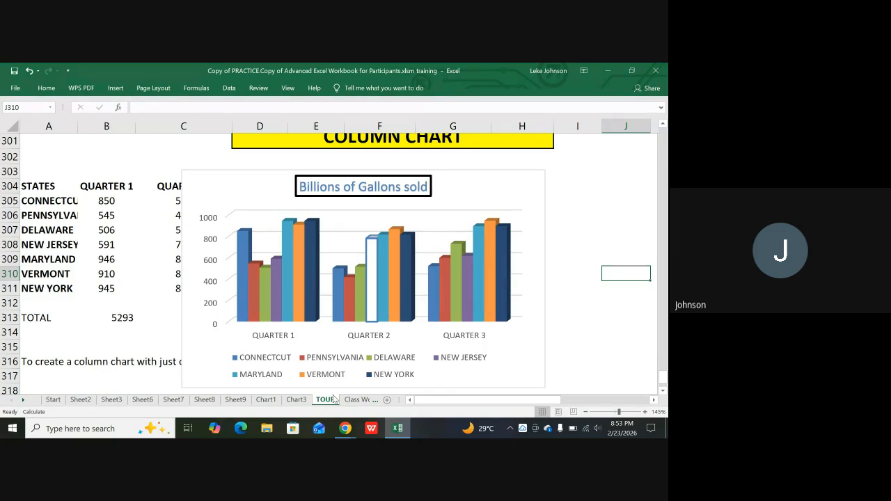
# - Switch to the Google Meet window in Chrome to check the class's responses and return to the Excel workbook
pyautogui.click(482, 184)
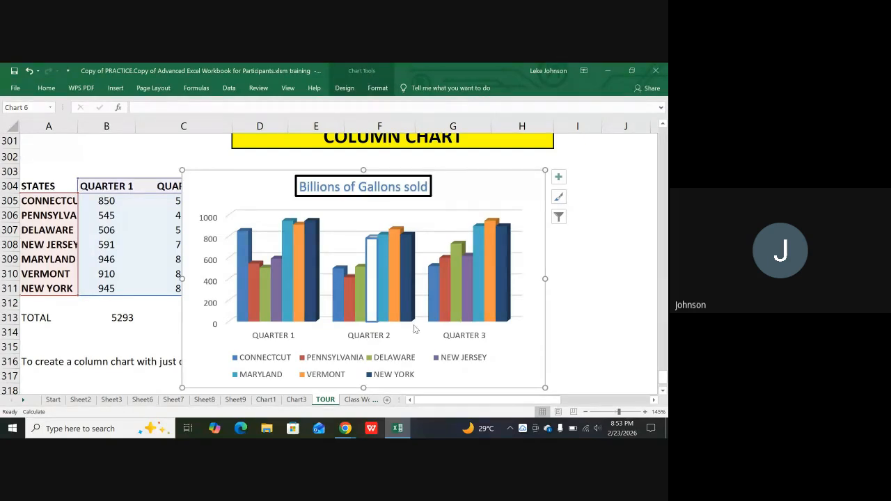
pyautogui.click(346, 428)
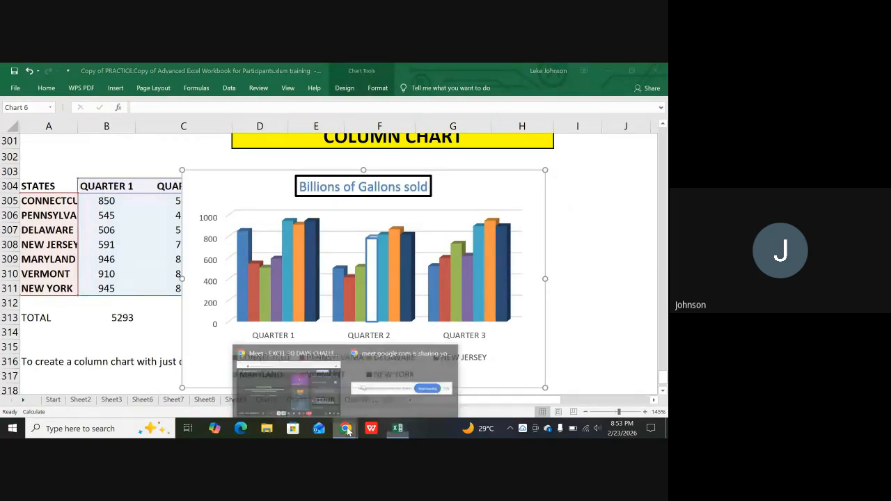
pyautogui.click(305, 388)
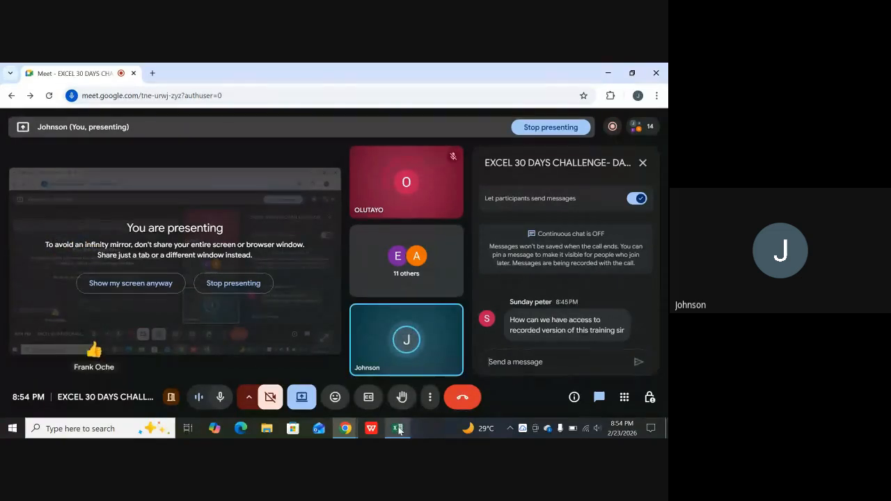
pyautogui.moveTo(399, 430)
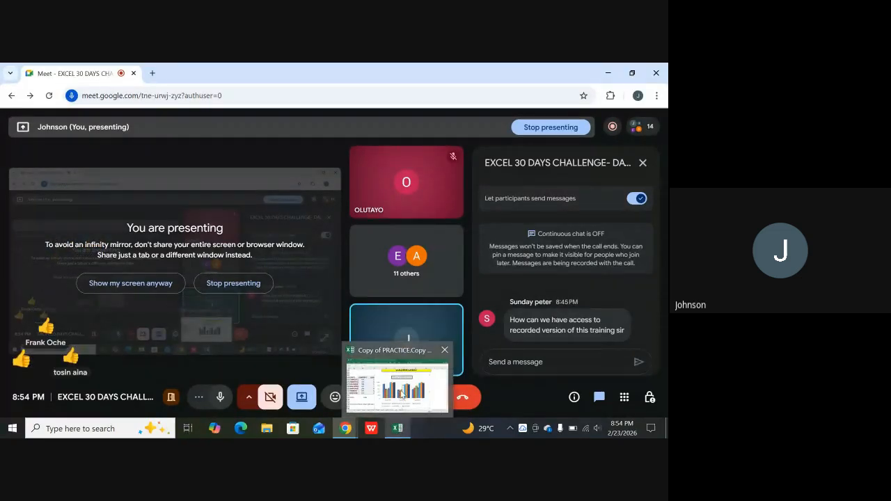
pyautogui.click(401, 394)
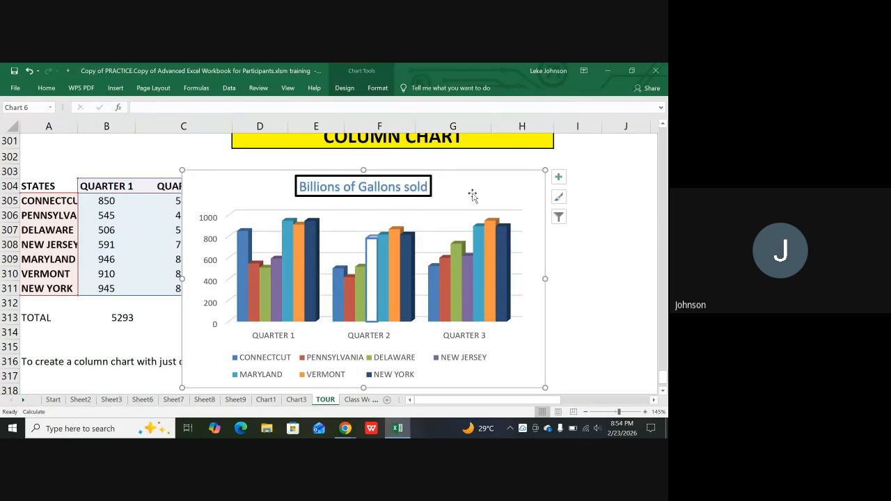
# - Move the chart off the source table so the figures for all three quarters are uncovered, and deselect it
pyautogui.moveTo(486, 190); pyautogui.dragTo(620, 113)
pyautogui.moveTo(509, 195); pyautogui.dragTo(634, 176)
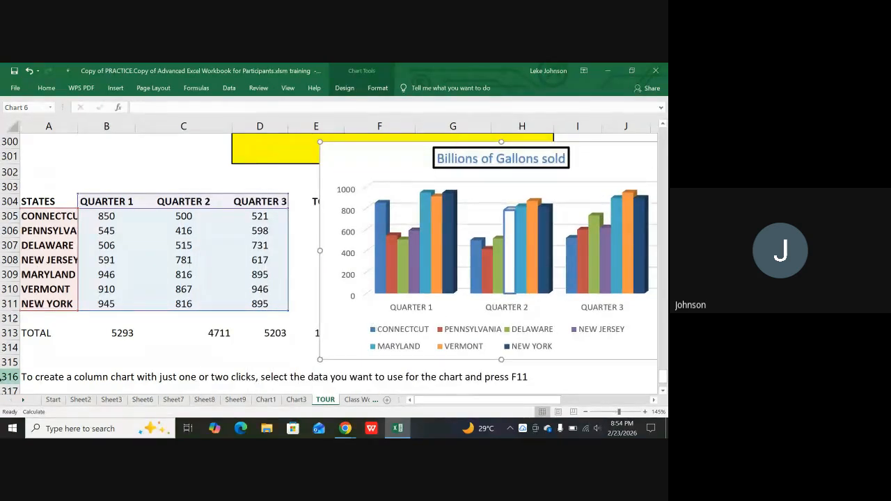
pyautogui.click(90, 356)
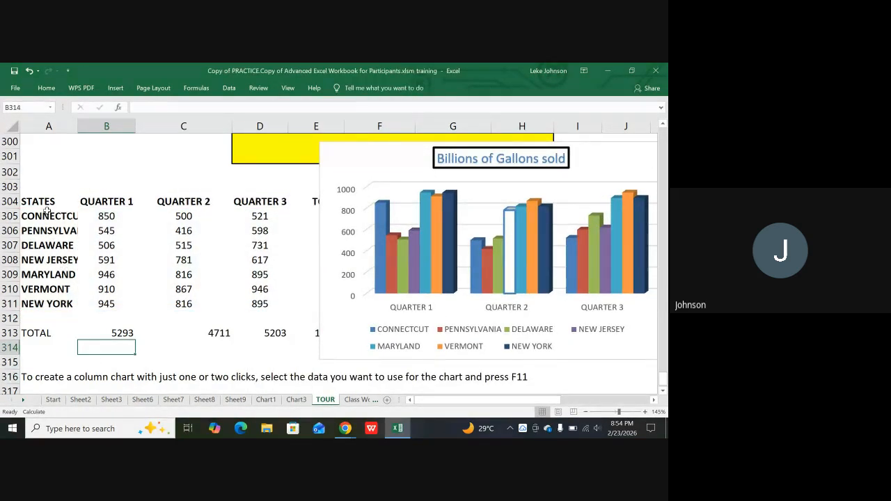
# - Insert a 3-D clustered column chart from the states and three quarters data in A304:D311, leaving out the totals
pyautogui.moveTo(30, 201); pyautogui.dragTo(259, 307)
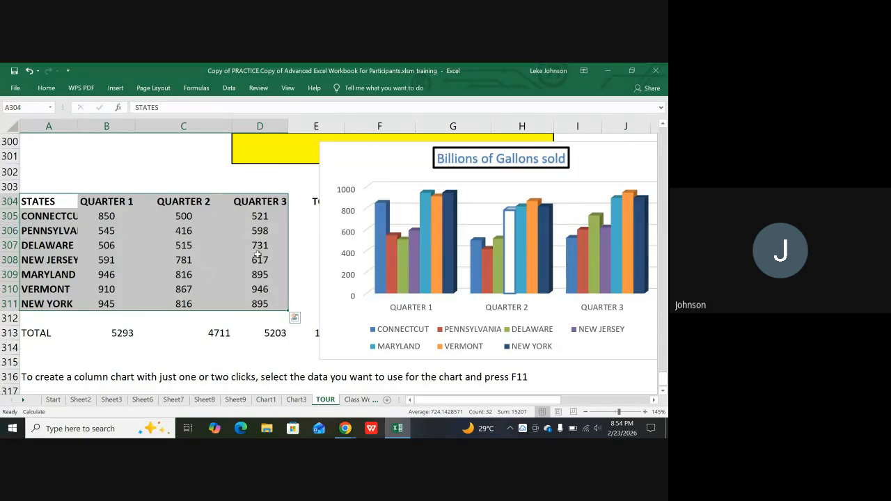
pyautogui.click(115, 88)
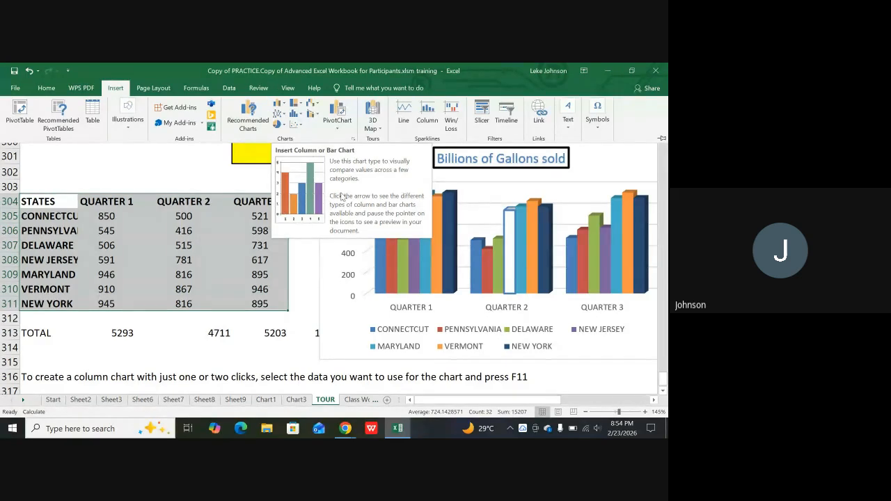
pyautogui.click(280, 104)
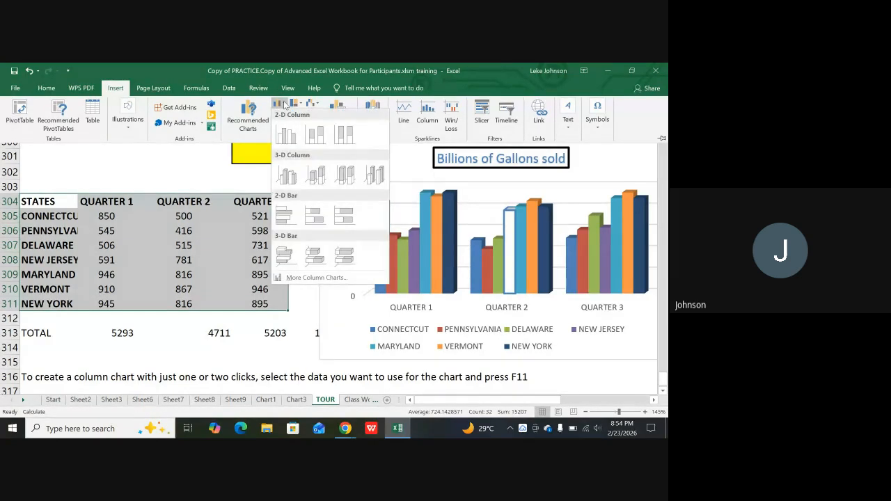
pyautogui.click(291, 178)
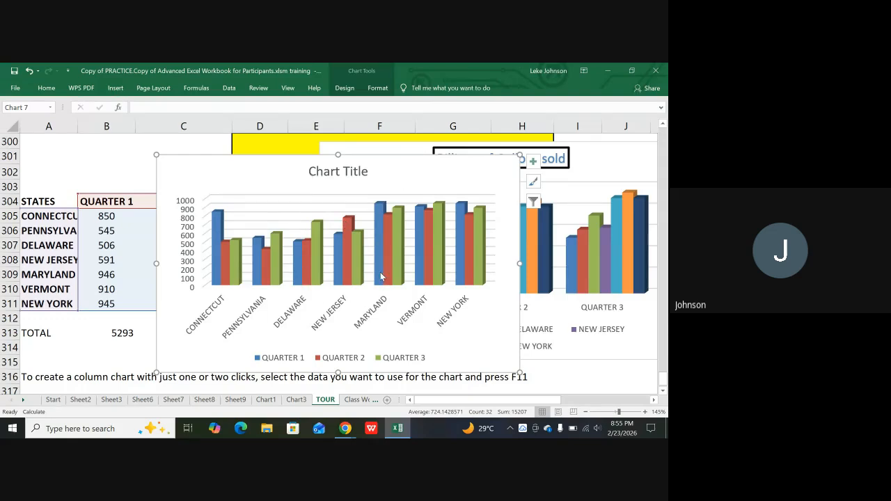
# - Move the new 3-D column chart to its own new chart sheet named practice
pyautogui.moveTo(376, 277)
pyautogui.click(345, 89)
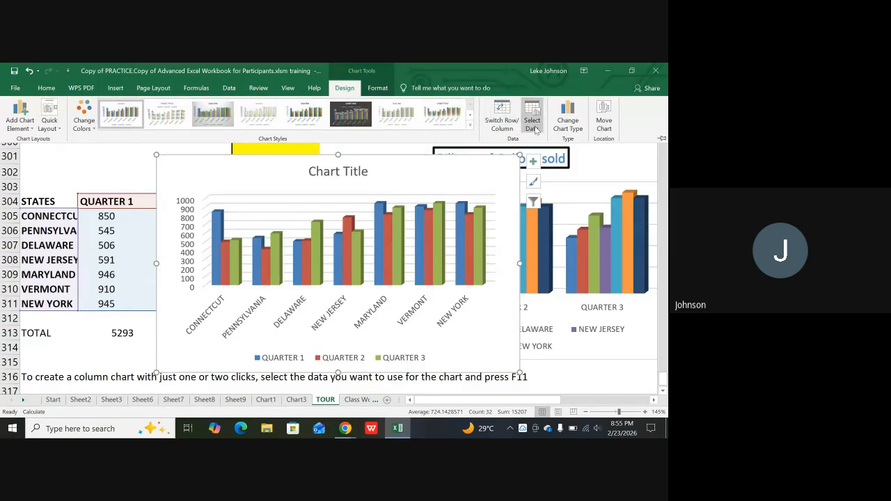
pyautogui.click(605, 118)
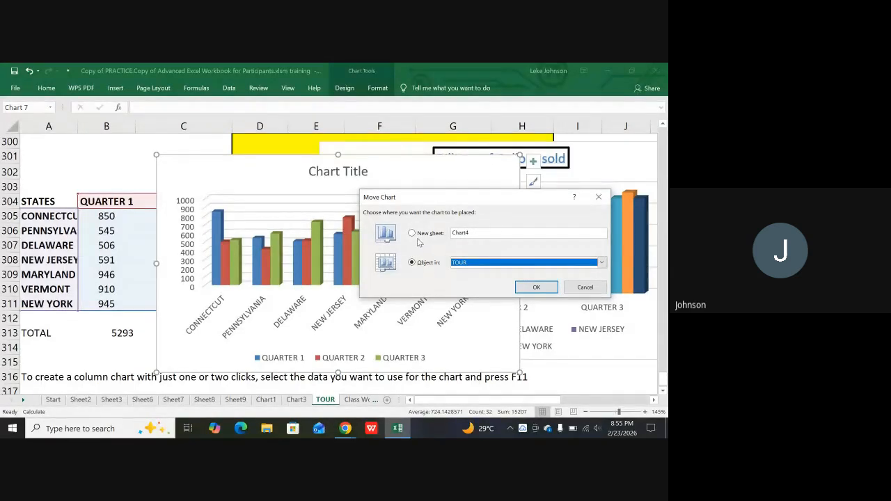
pyautogui.click(413, 235)
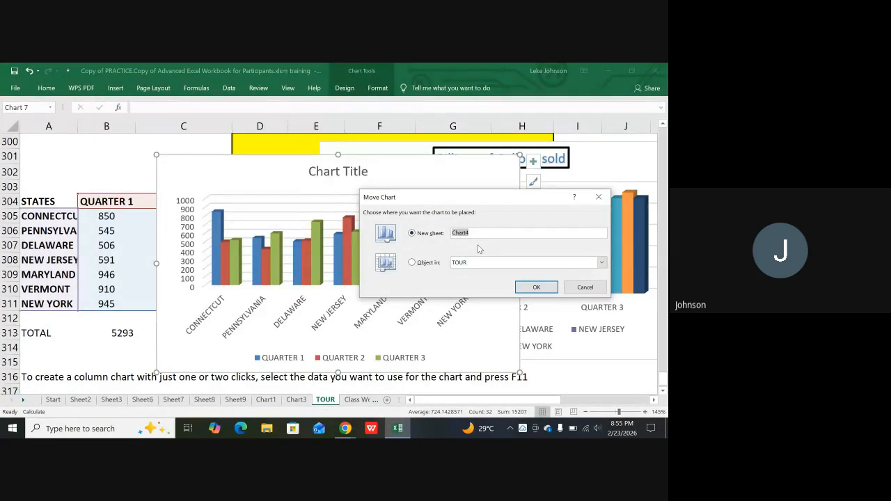
pyautogui.write('practice')
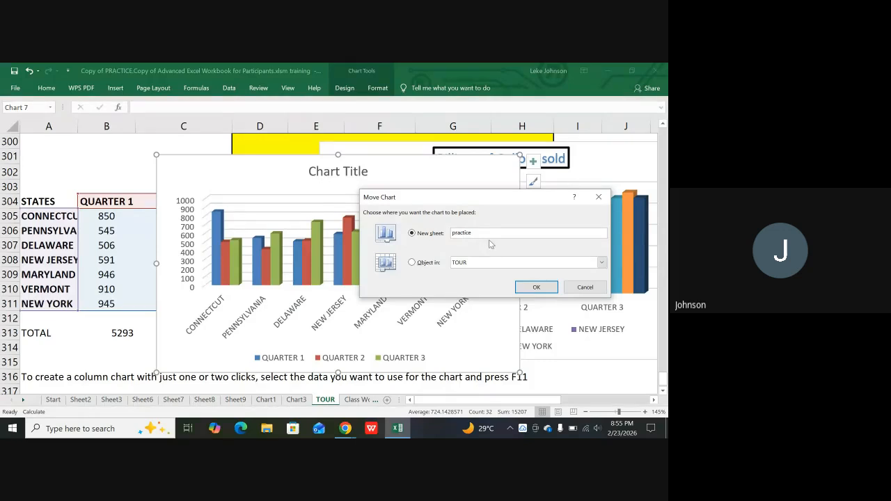
pyautogui.click(534, 288)
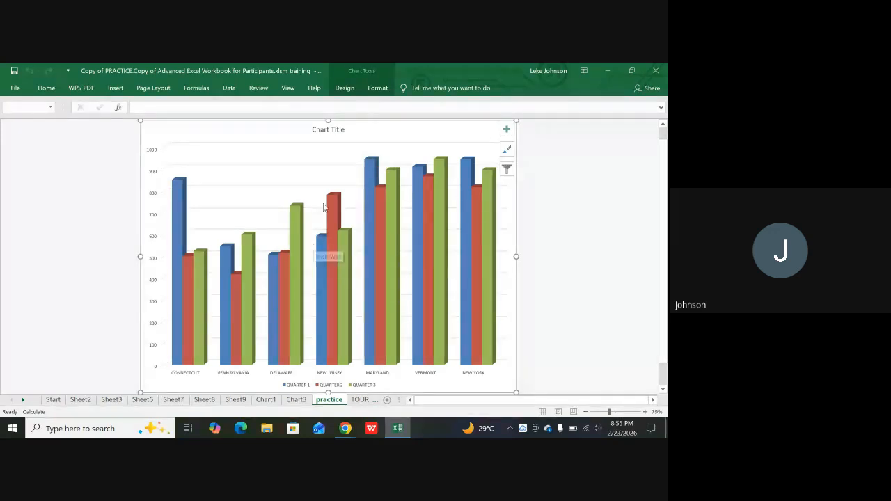
# - Set the practice sheet's chart to be placed as an object in an existing worksheet and bring up the choice of destination sheets
pyautogui.click(348, 90)
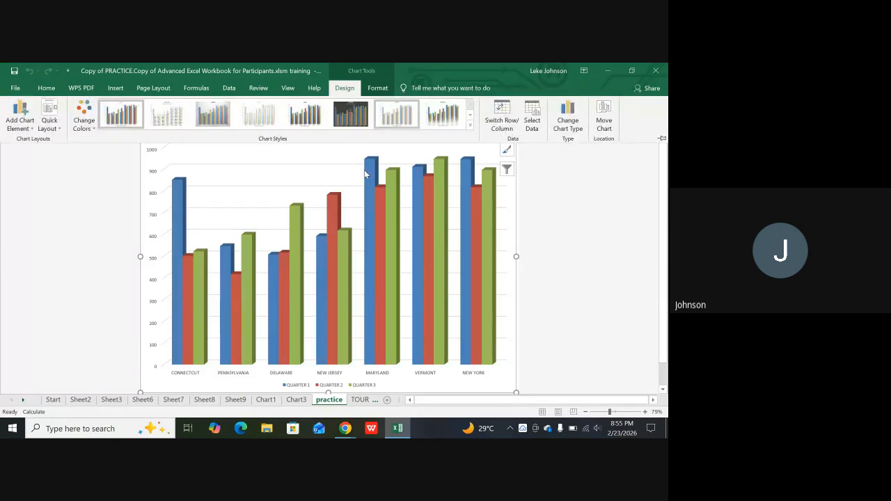
pyautogui.click(605, 122)
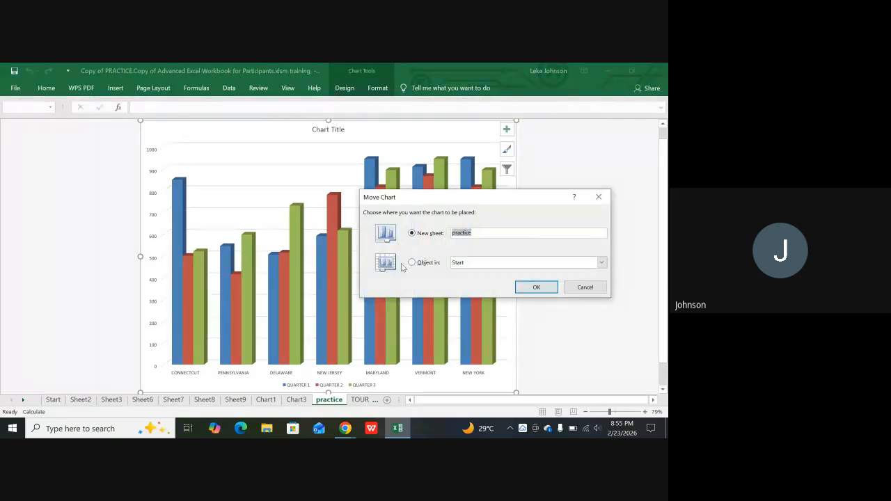
pyautogui.click(411, 263)
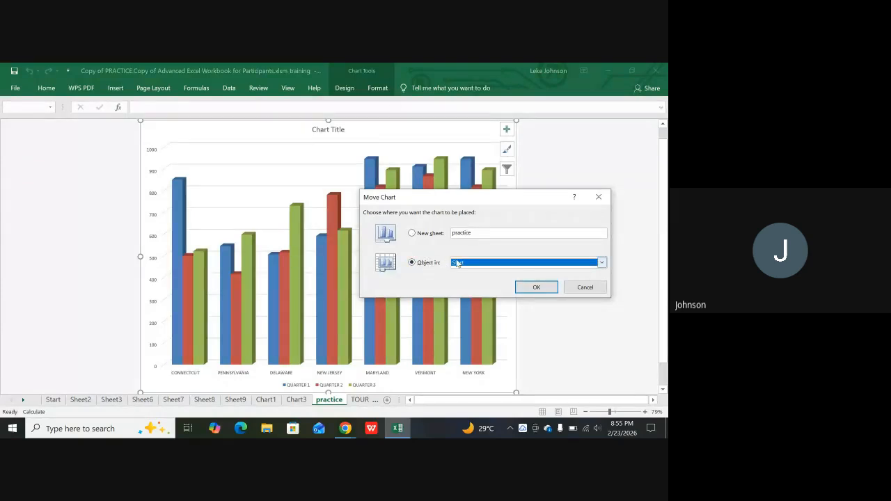
pyautogui.click(602, 263)
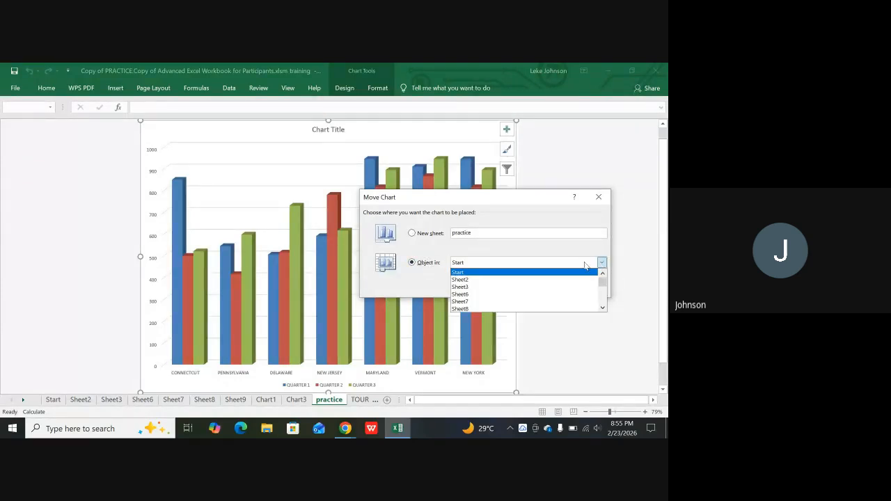
pyautogui.scroll(-1, 507, 298)
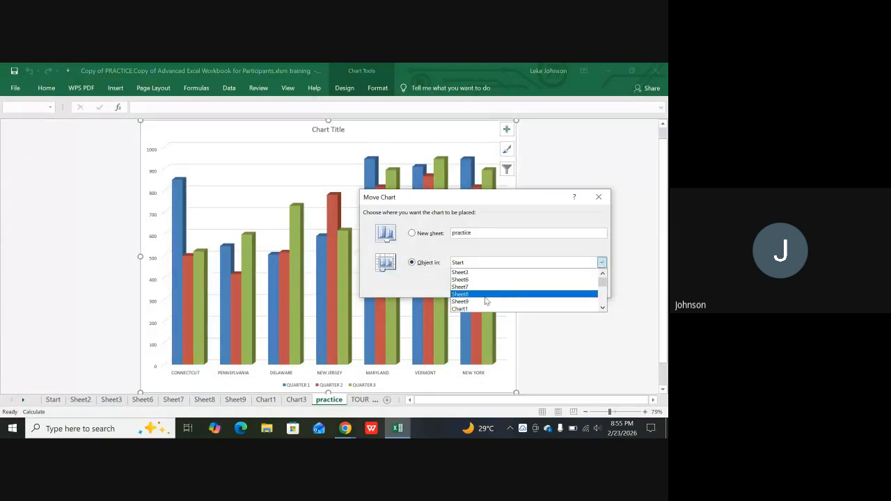
pyautogui.scroll(-3, 485, 298)
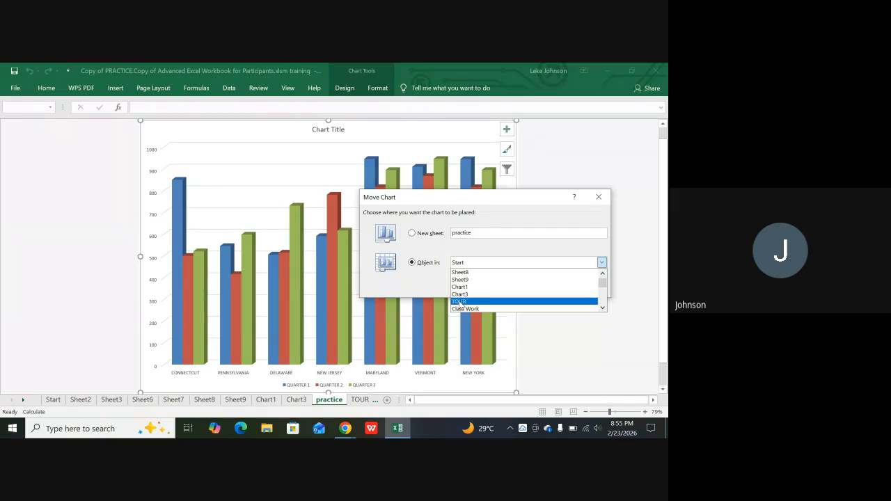
pyautogui.click(596, 197)
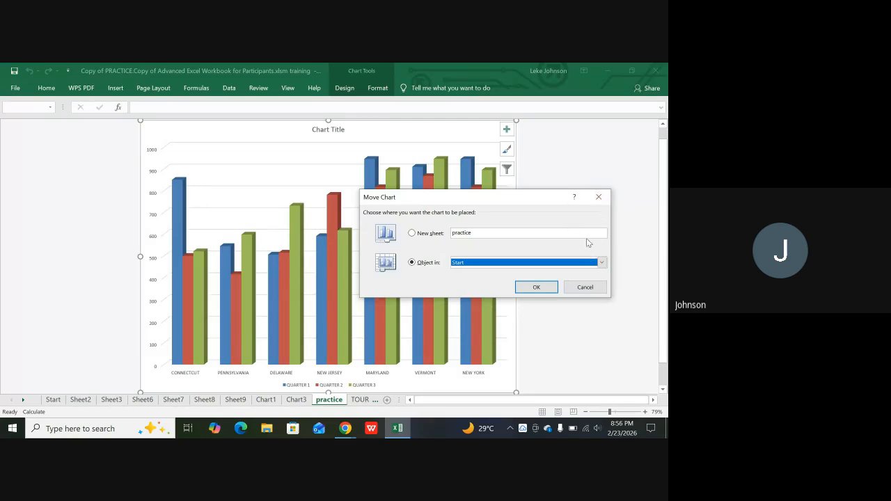
pyautogui.click(599, 197)
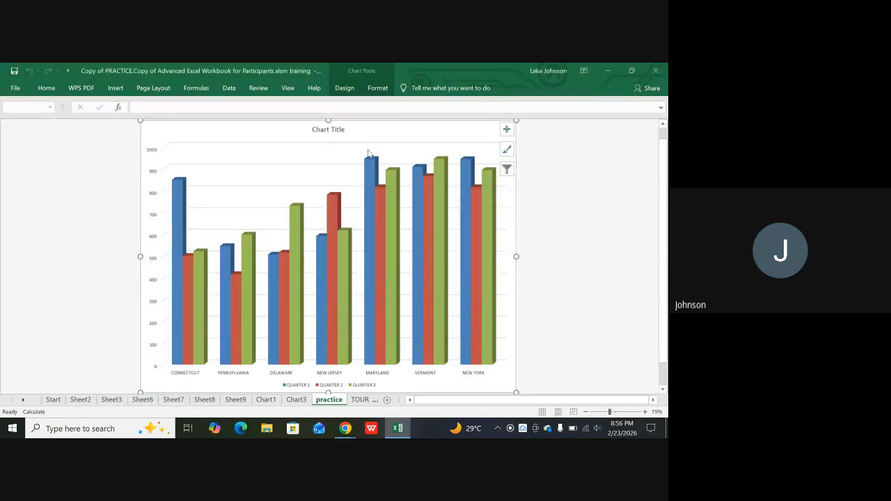
pyautogui.click(335, 133)
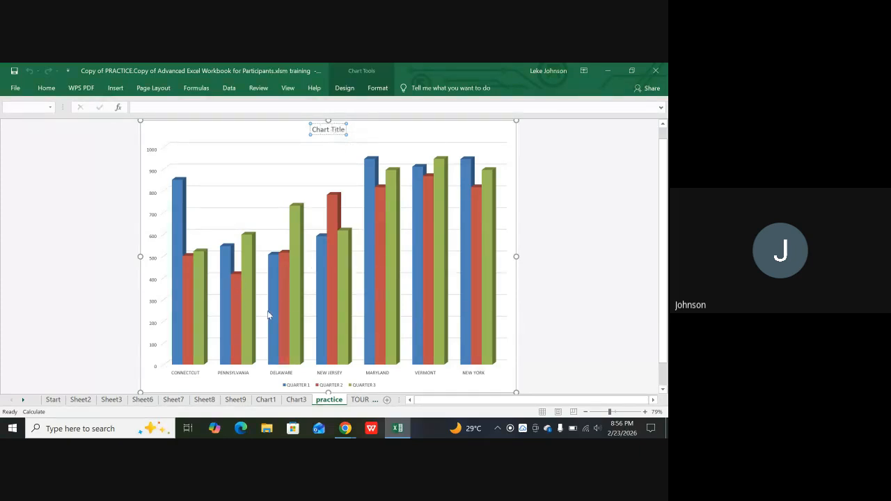
pyautogui.scroll(-1, 337, 320)
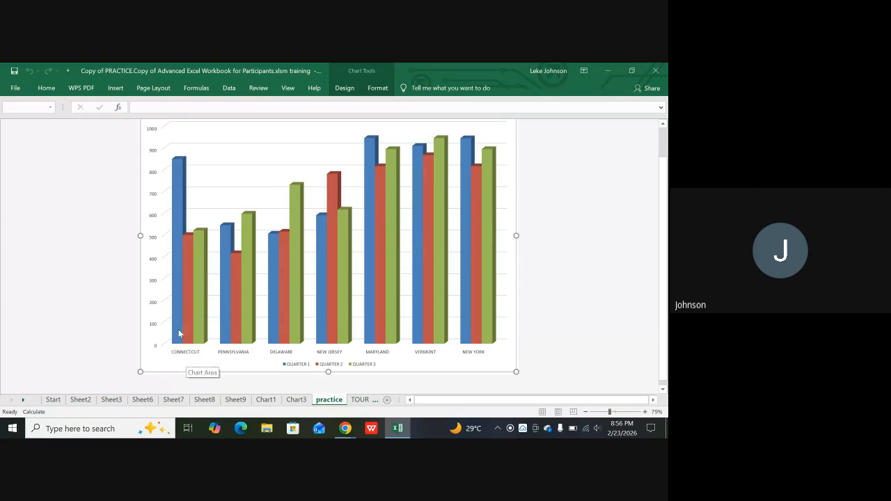
pyautogui.click(174, 304)
pyautogui.click(186, 306)
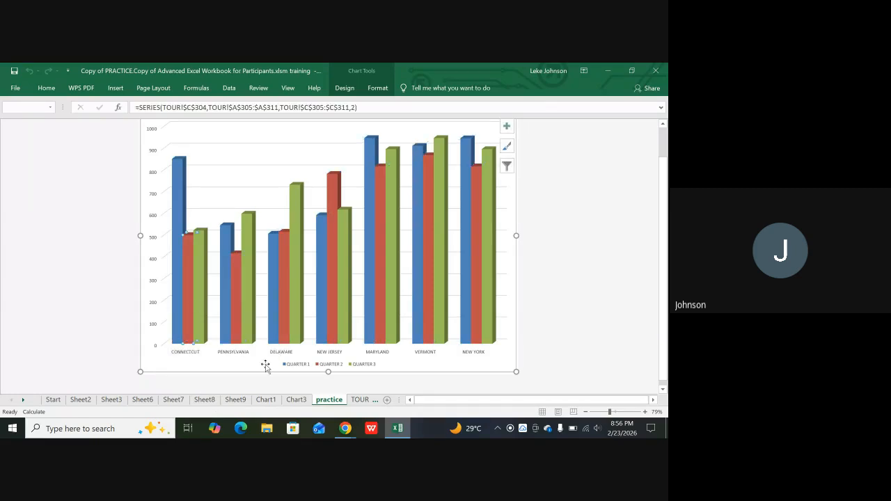
pyautogui.click(248, 302)
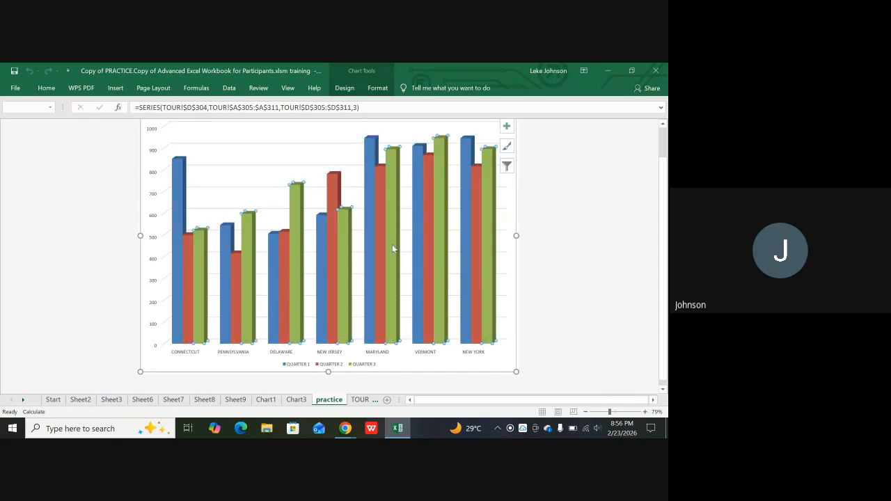
# - Switch the chart's rows and columns so the quarters form the categories and the states form the series
pyautogui.click(345, 88)
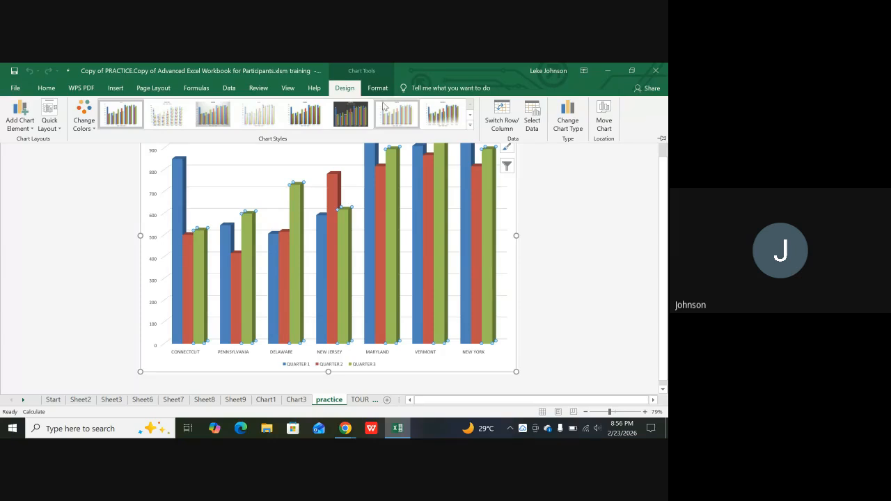
pyautogui.click(503, 122)
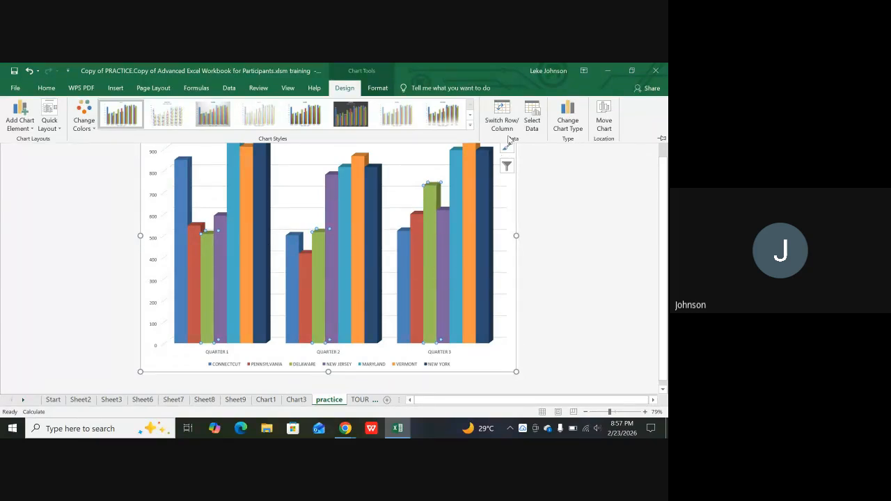
pyautogui.click(502, 115)
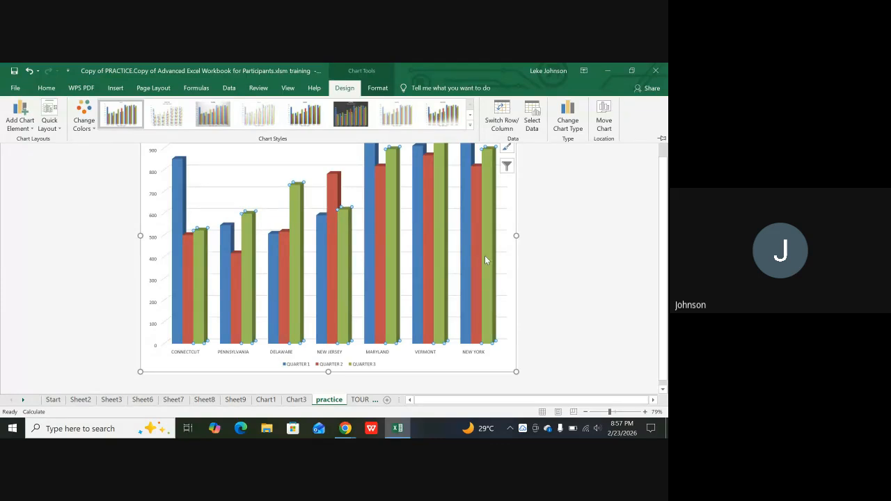
pyautogui.click(509, 117)
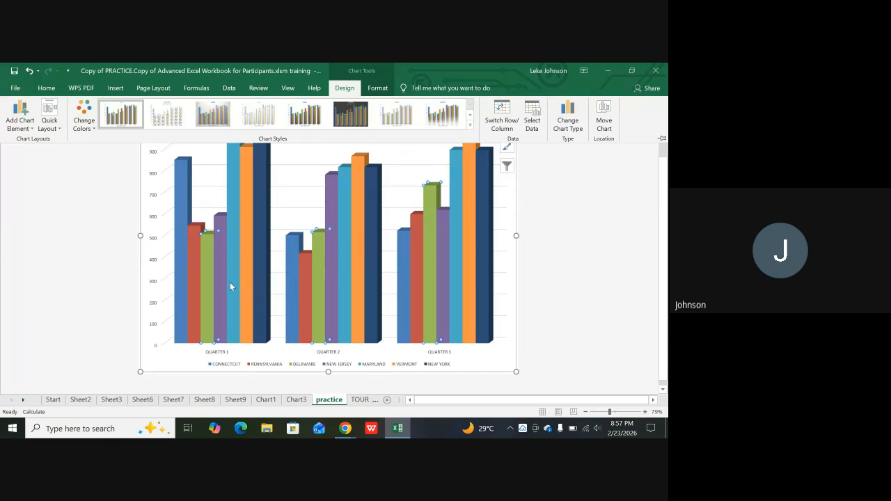
# - Examine the New York, Maryland and Vermont columns across the quarters in the chart
pyautogui.scroll(1, 300, 227)
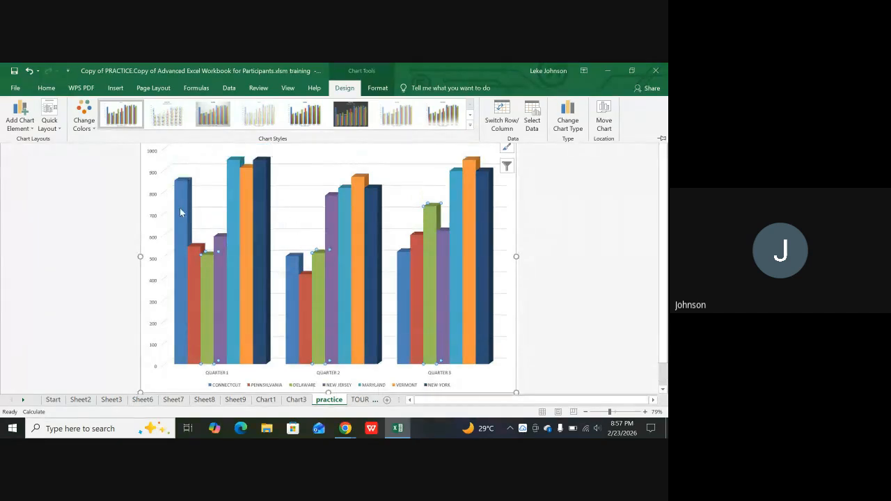
pyautogui.scroll(1, 237, 206)
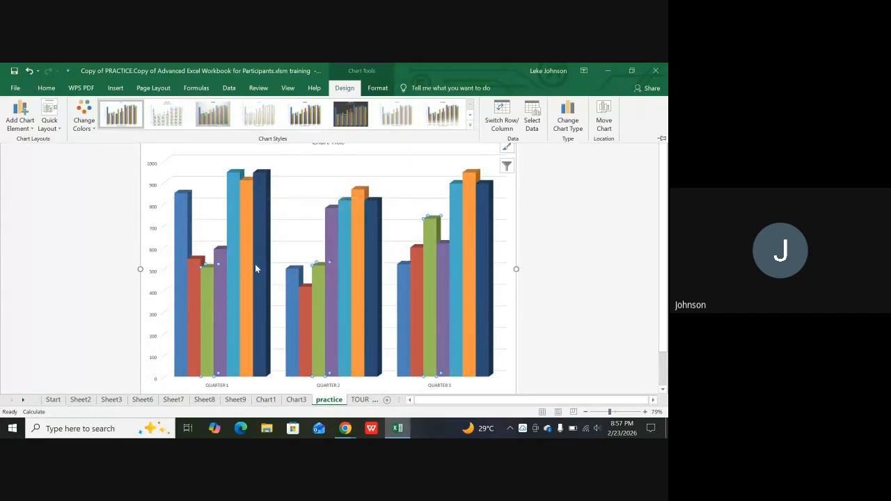
pyautogui.scroll(-1, 279, 233)
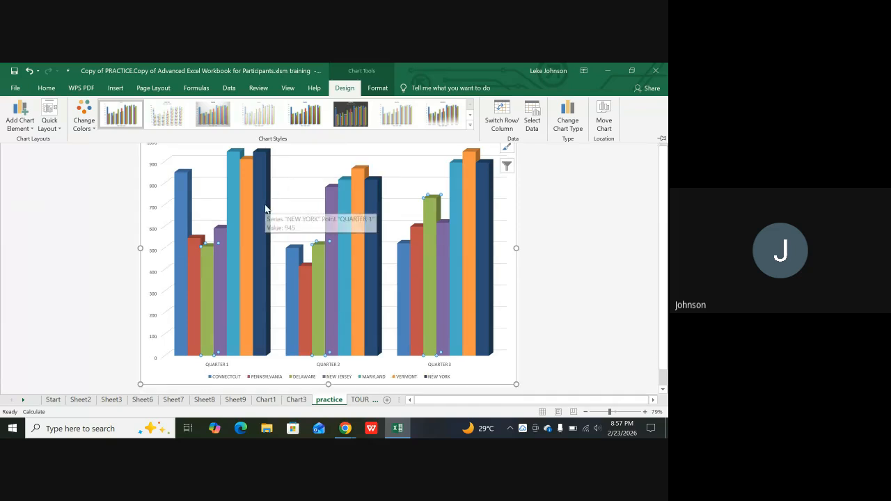
pyautogui.click(265, 207)
pyautogui.click(265, 207)
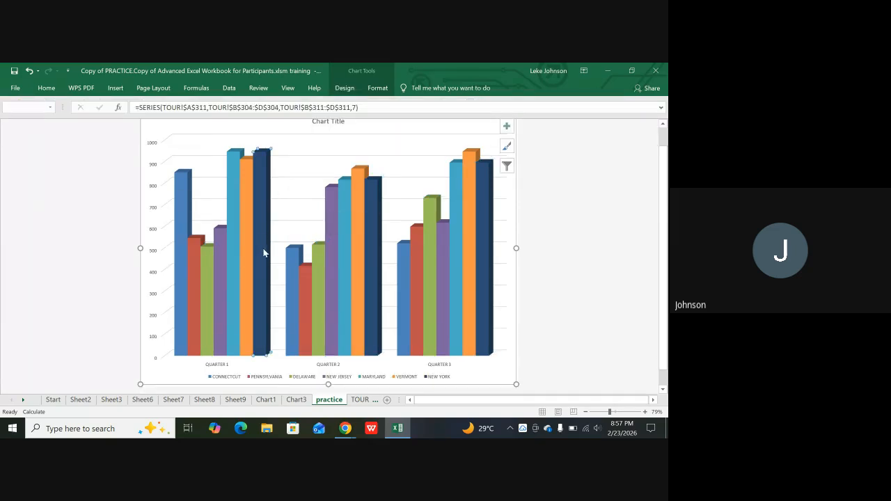
pyautogui.moveTo(265, 237)
pyautogui.moveTo(234, 175)
pyautogui.moveTo(472, 167)
# - Fill only the New Jersey column of Quarter 2 with standard yellow
pyautogui.click(334, 254)
pyautogui.moveTo(223, 259)
pyautogui.moveTo(442, 267)
pyautogui.moveTo(332, 219)
pyautogui.rightClick(334, 202)
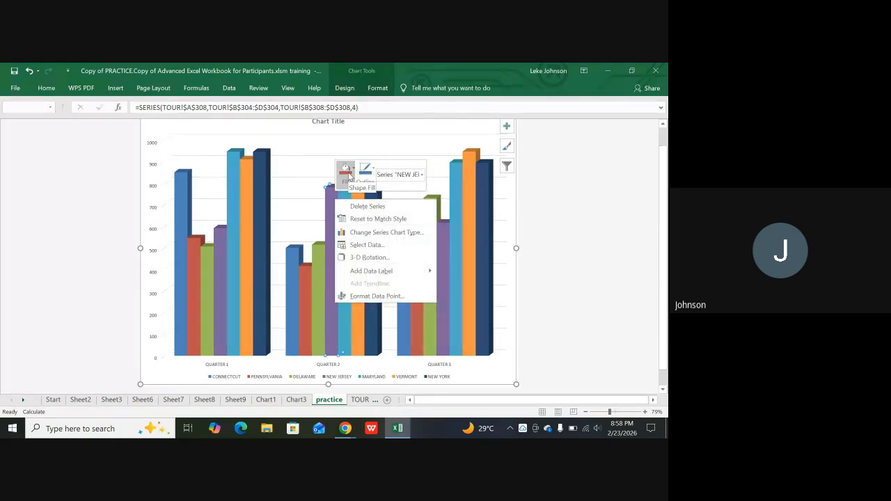
pyautogui.click(349, 175)
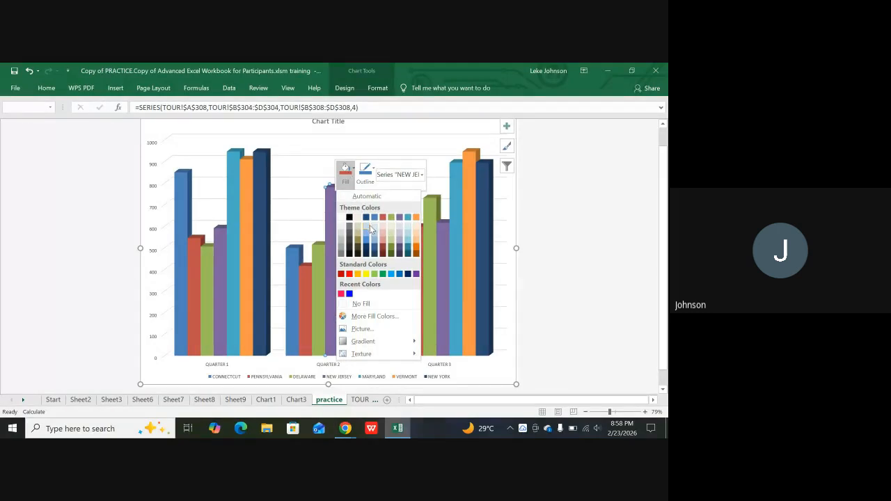
pyautogui.click(368, 274)
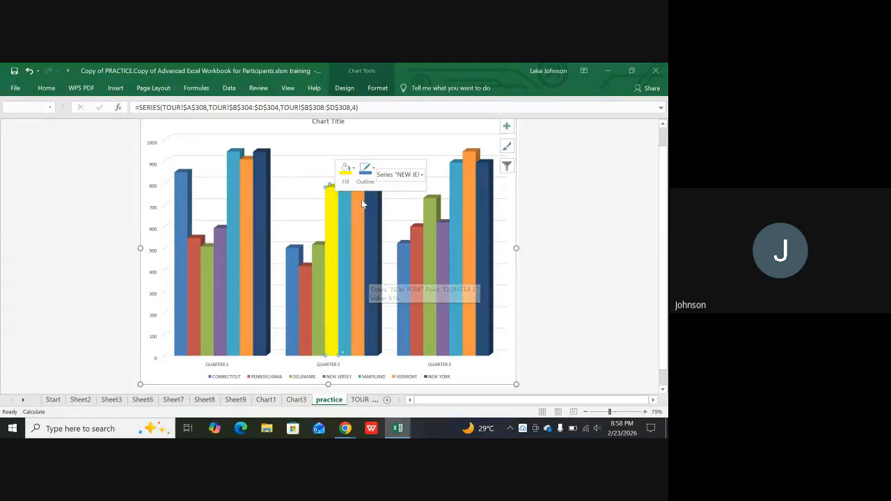
pyautogui.click(432, 136)
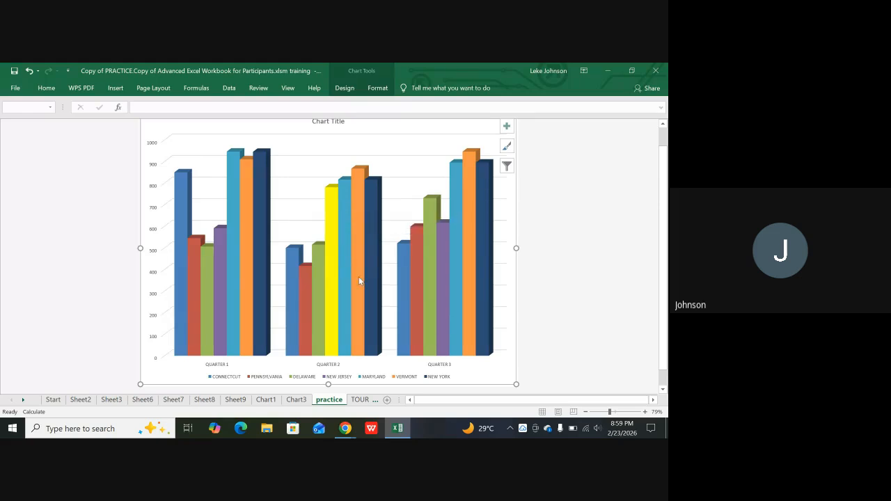
# - Outline the New Jersey column of Quarter 2 in the recently used pinkish-red colour
pyautogui.click(334, 238)
pyautogui.rightClick(334, 238)
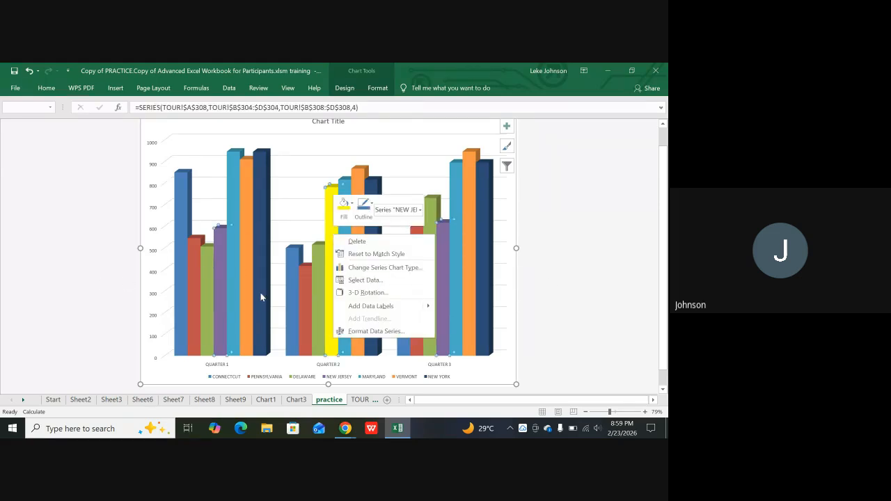
pyautogui.press('Escape')
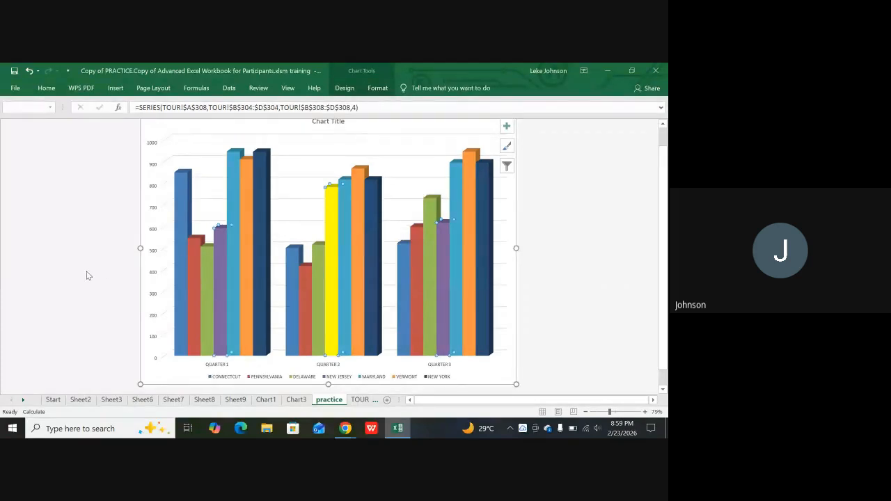
pyautogui.rightClick(331, 235)
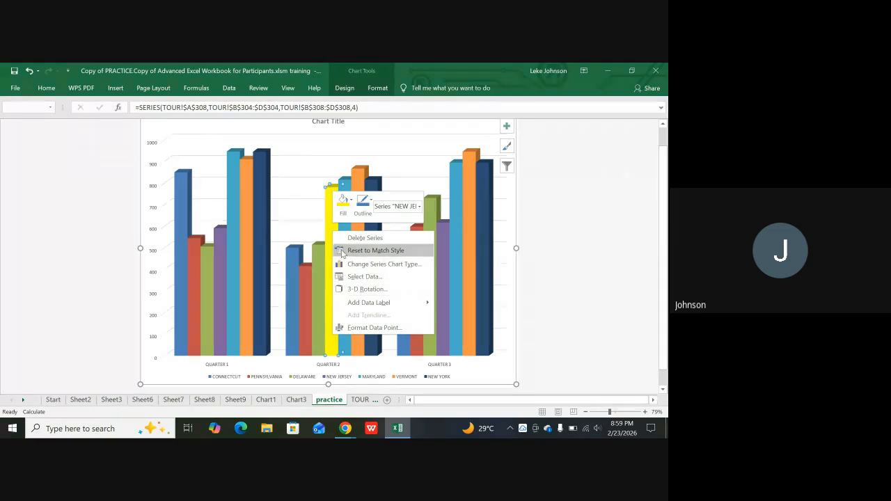
pyautogui.click(360, 209)
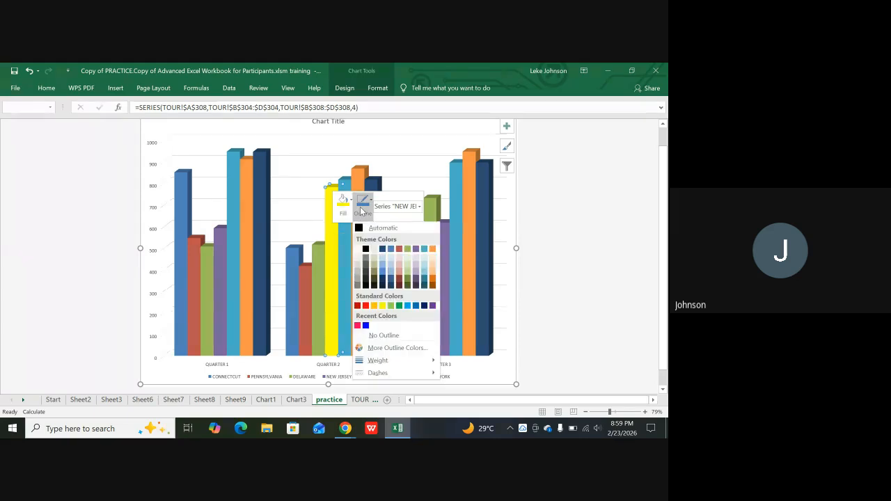
pyautogui.click(357, 326)
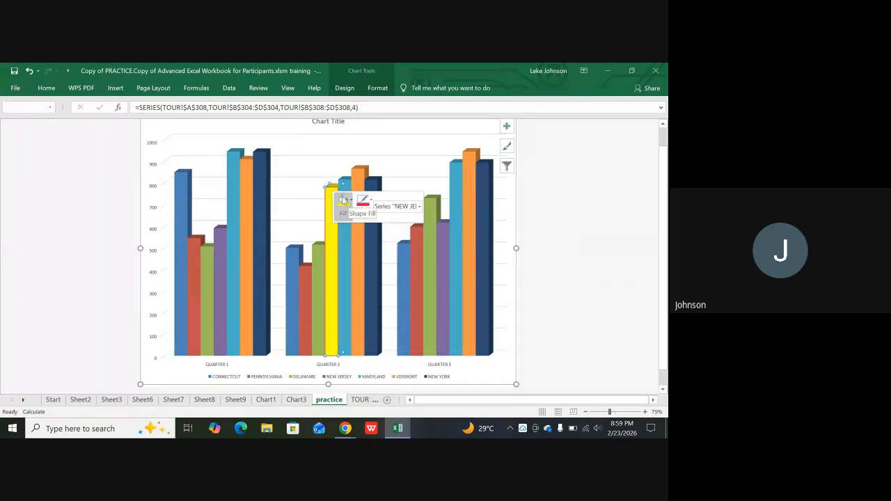
pyautogui.click(294, 205)
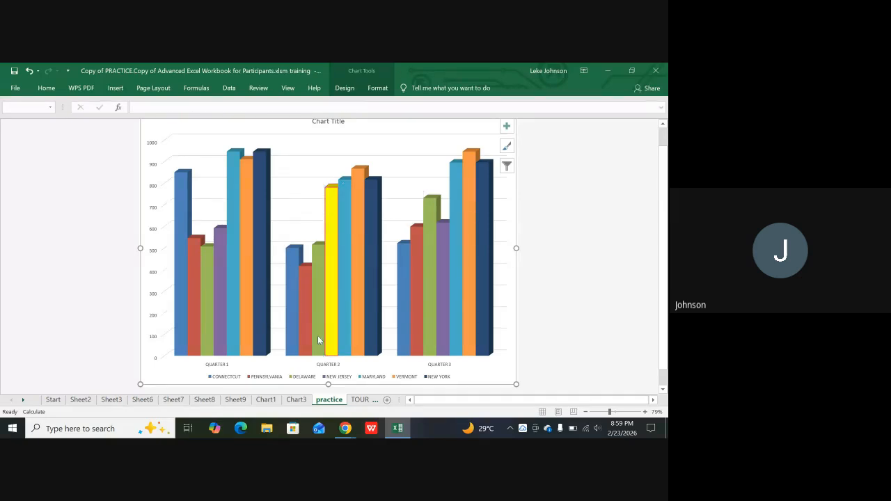
pyautogui.moveTo(329, 304)
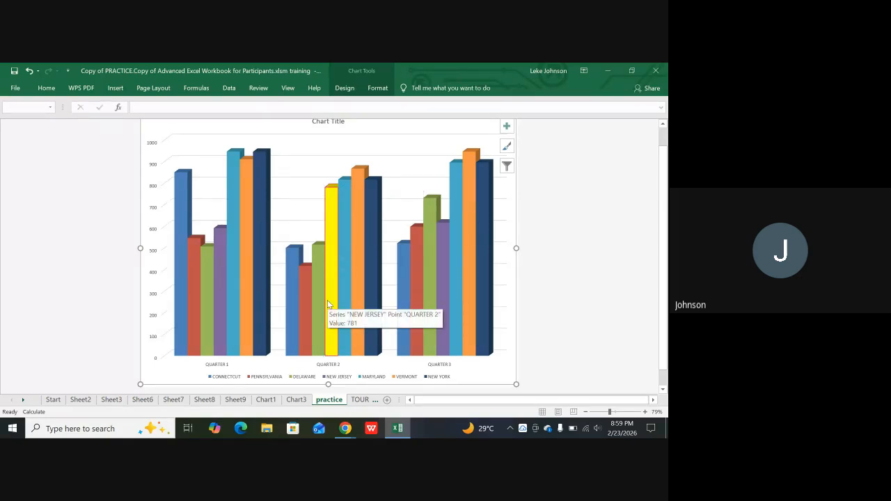
# - Replace the placeholder chart title with "Billions of Gallons Sold"
pyautogui.scroll(1, 357, 293)
pyautogui.click(329, 142)
pyautogui.doubleClick(329, 142)
pyautogui.click(339, 142)
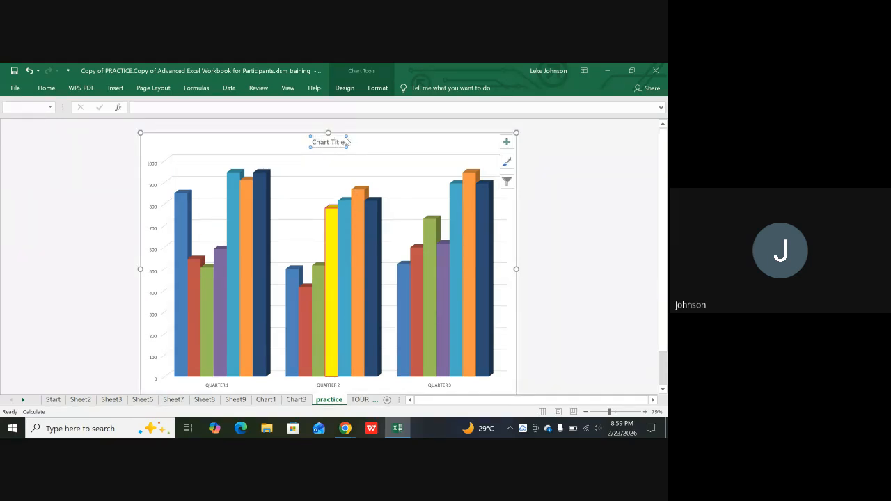
pyautogui.moveTo(345, 141); pyautogui.dragTo(309, 134)
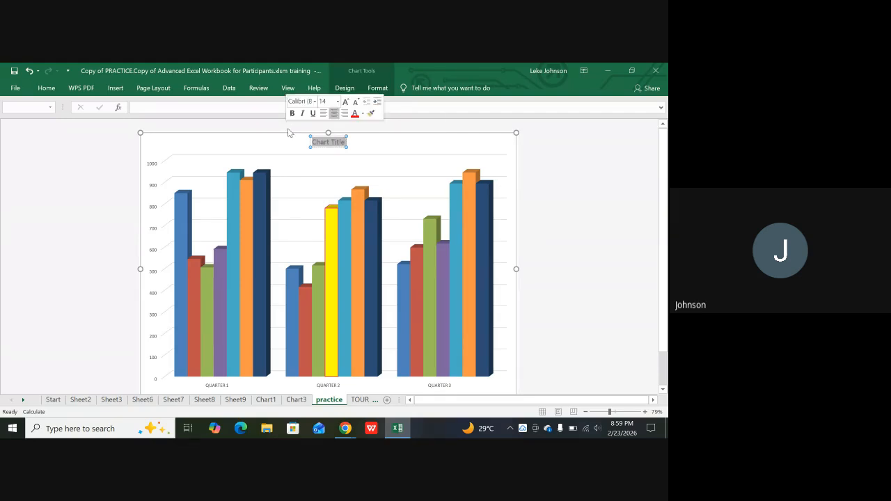
pyautogui.write('b')
pyautogui.press('BackSpace')
pyautogui.write('B')
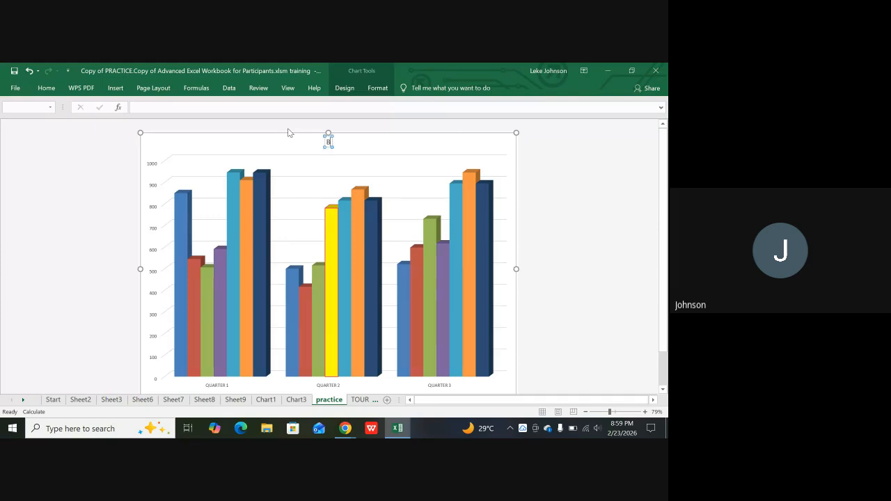
pyautogui.write('illions of Gallons Sold')
pyautogui.click(359, 164)
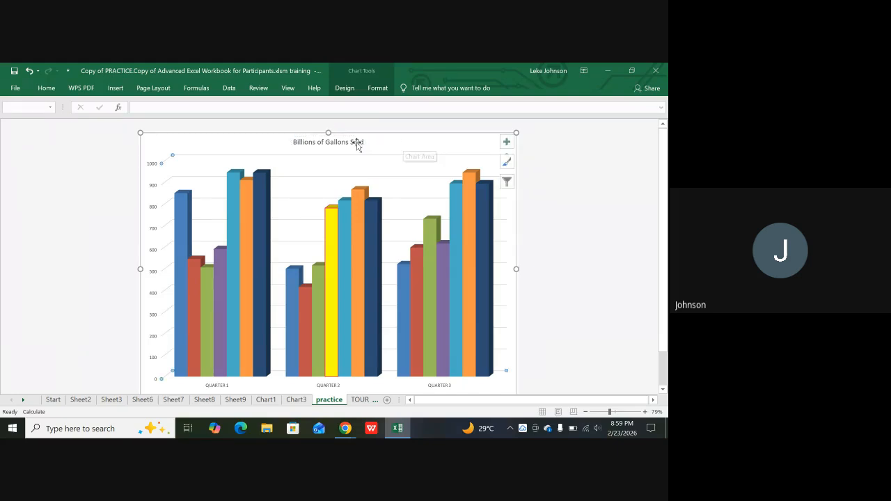
# - Apply the red outlined WordArt style to the chart title
pyautogui.click(356, 143)
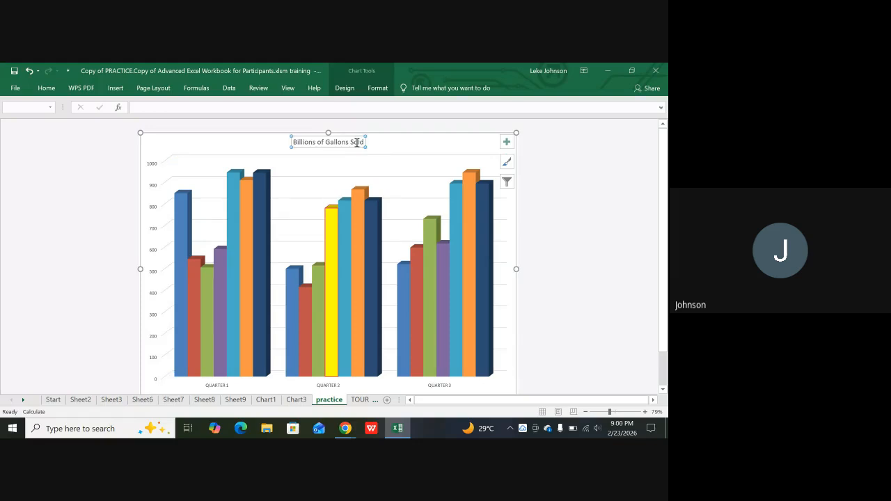
pyautogui.click(353, 89)
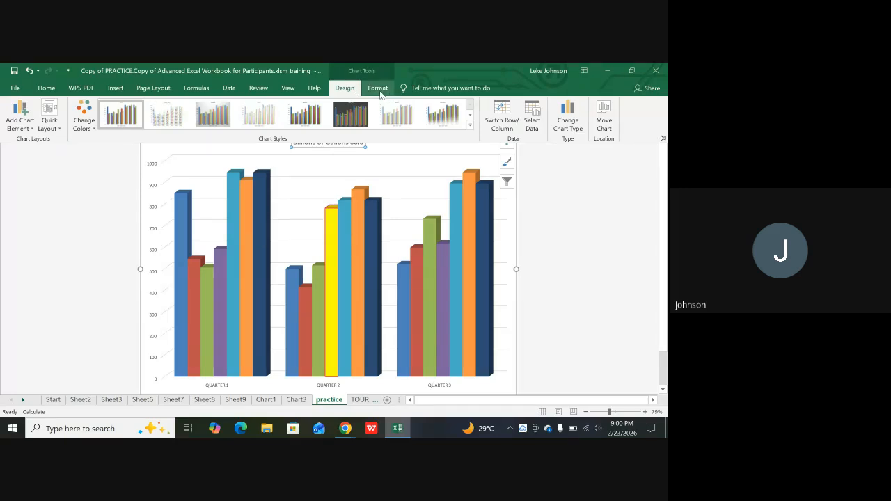
pyautogui.click(380, 93)
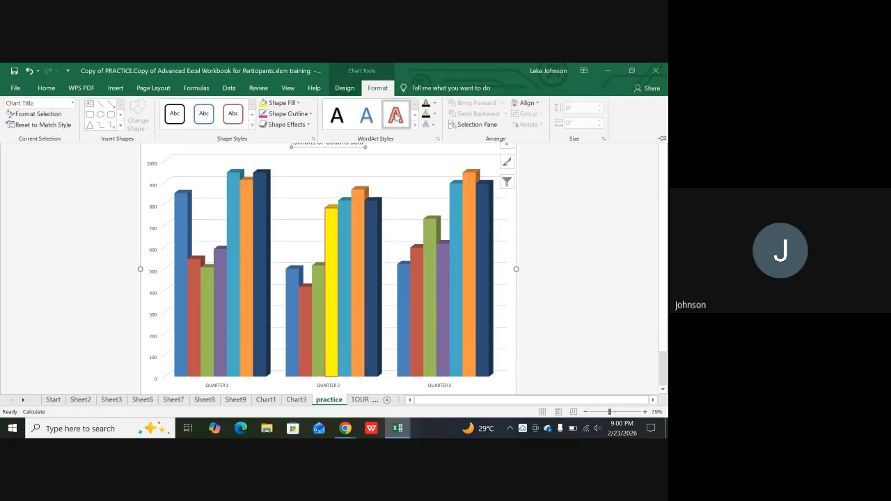
pyautogui.click(395, 116)
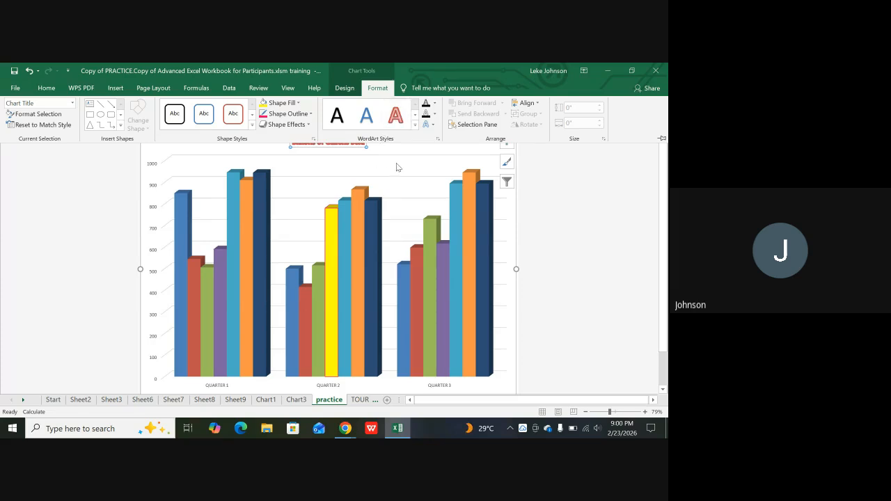
# - Give the chart title the black WordArt style and a red outlined shape style, and nudge it slightly left
pyautogui.click(367, 113)
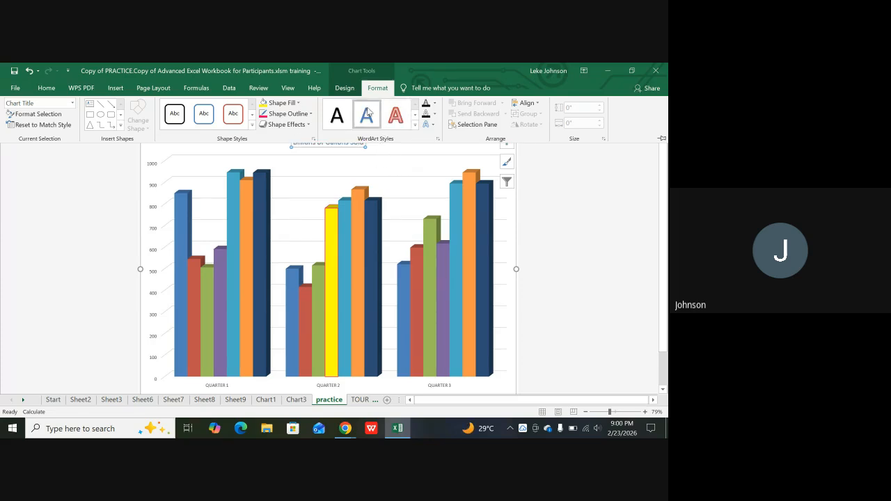
pyautogui.click(340, 117)
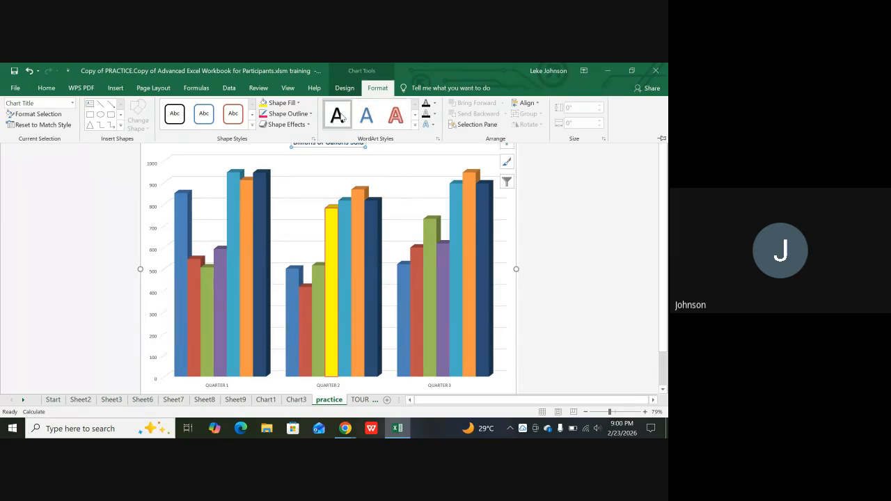
pyautogui.click(206, 119)
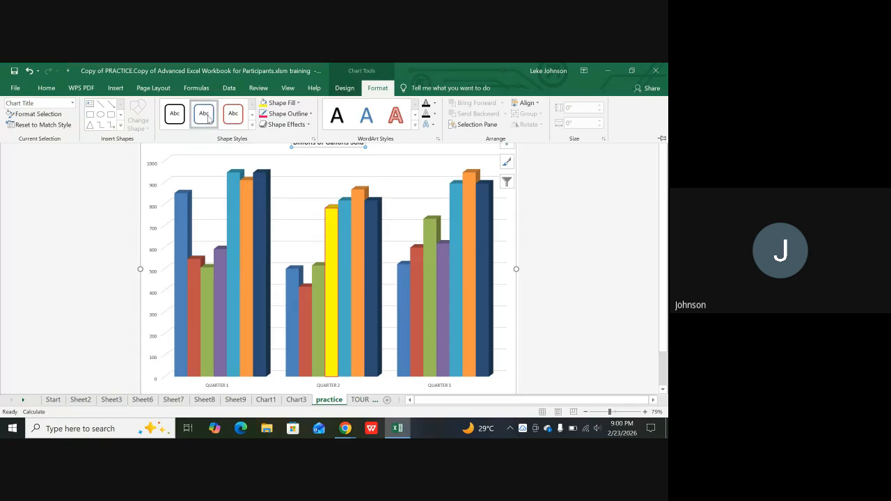
pyautogui.click(613, 220)
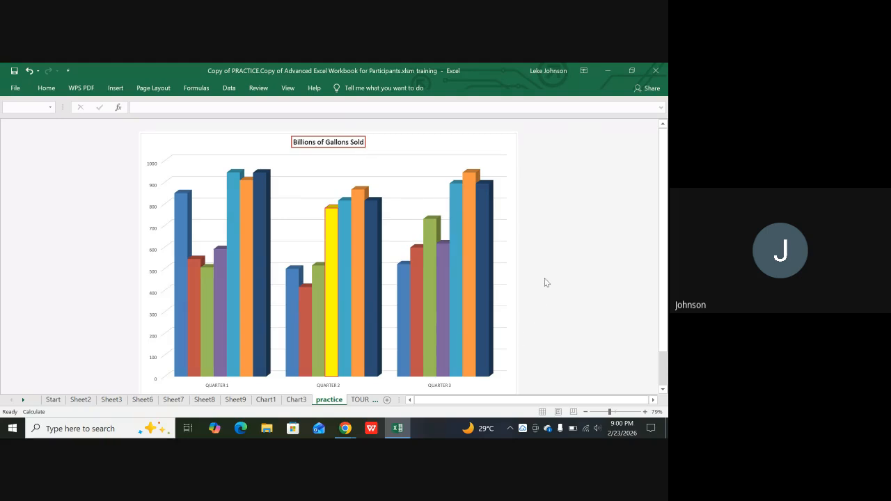
pyautogui.click(346, 145)
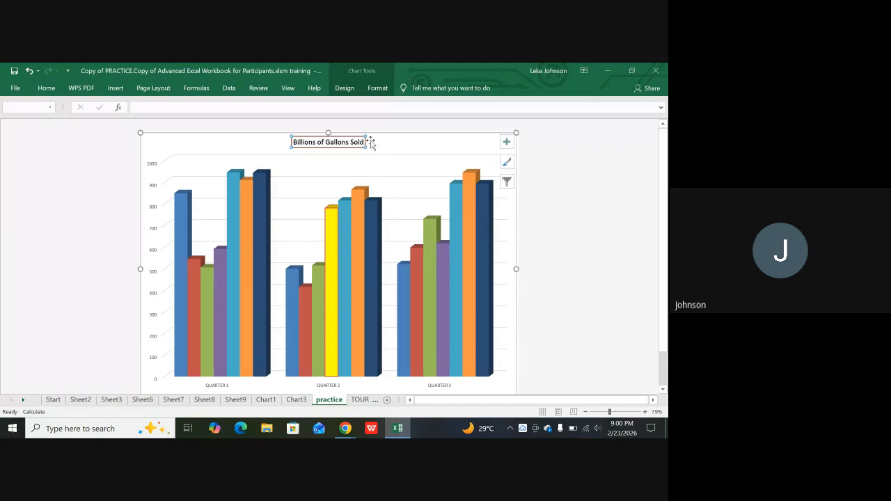
pyautogui.moveTo(364, 141)
pyautogui.mouseDown()
pyautogui.moveTo(388, 142)
pyautogui.moveTo(362, 142)
pyautogui.mouseUp()
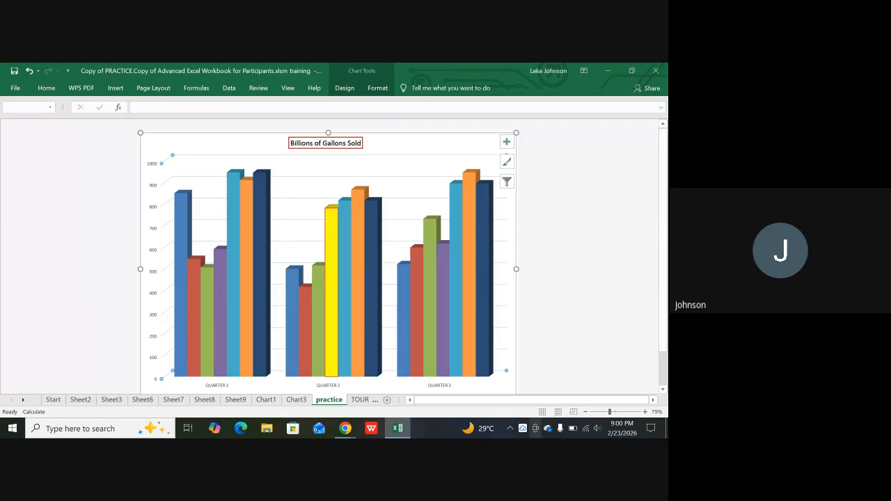
# - Go to the TOUR sheet and move the column chart below the states table, under the row 316 note
pyautogui.click(363, 401)
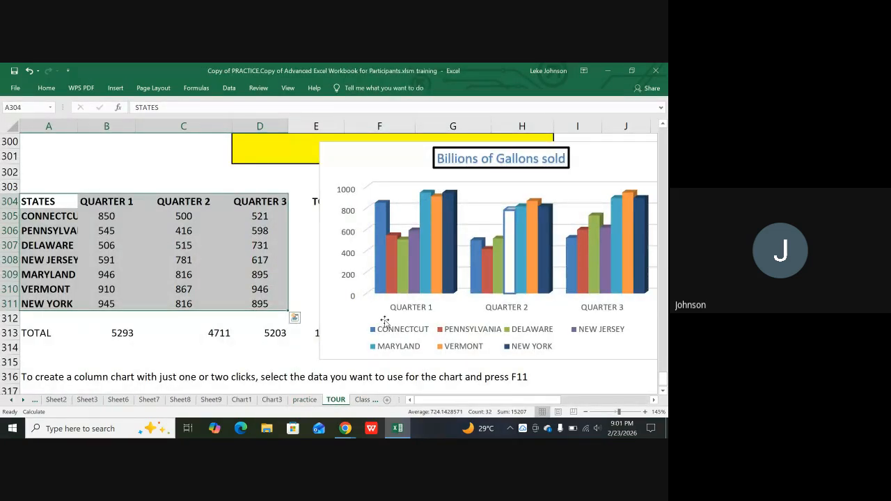
pyautogui.scroll(1, 550, 227)
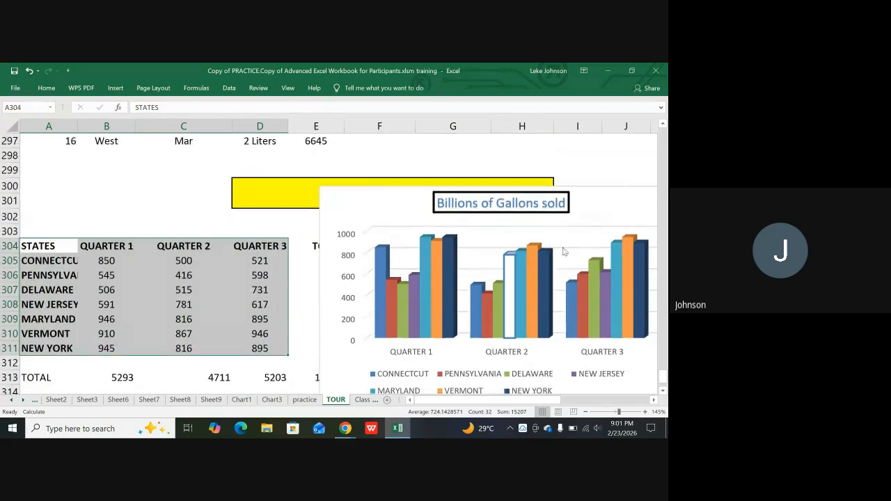
pyautogui.scroll(1, 582, 227)
pyautogui.moveTo(603, 248); pyautogui.dragTo(430, 73)
pyautogui.moveTo(413, 279); pyautogui.dragTo(77, 334)
pyautogui.scroll(1, 187, 289)
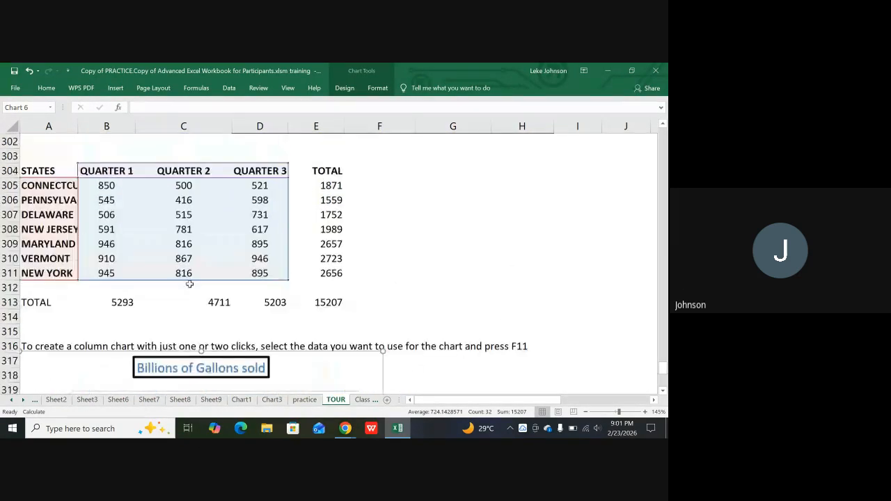
pyautogui.click(489, 227)
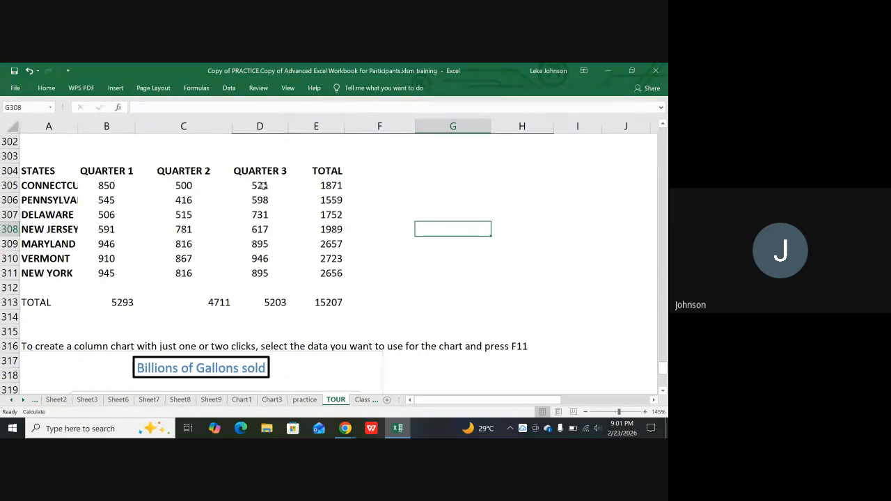
# - Insert a 3-D pie chart from the state names A304:A311 and totals E304:E311, and position it over columns C to G
pyautogui.click(56, 167)
pyautogui.moveTo(43, 178); pyautogui.dragTo(28, 272)
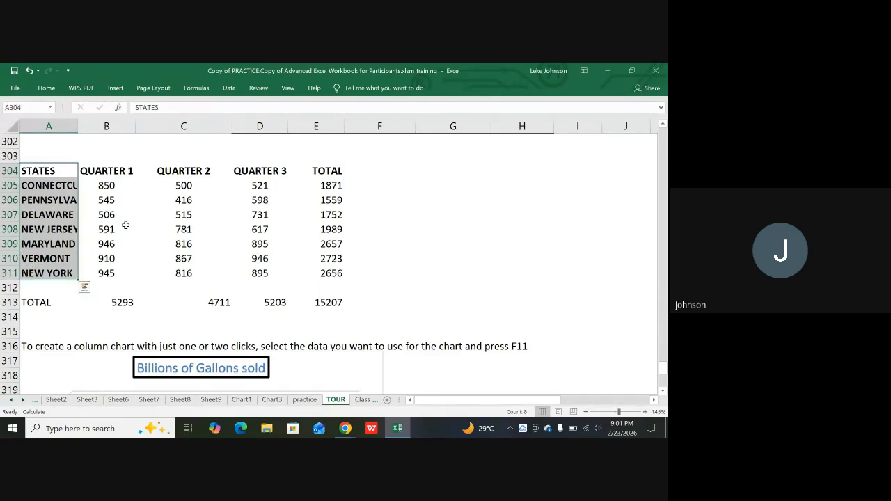
pyautogui.keyDown('ctrl'); pyautogui.click(332, 170); pyautogui.keyUp('ctrl')
pyautogui.moveTo(332, 170); pyautogui.dragTo(338, 279)
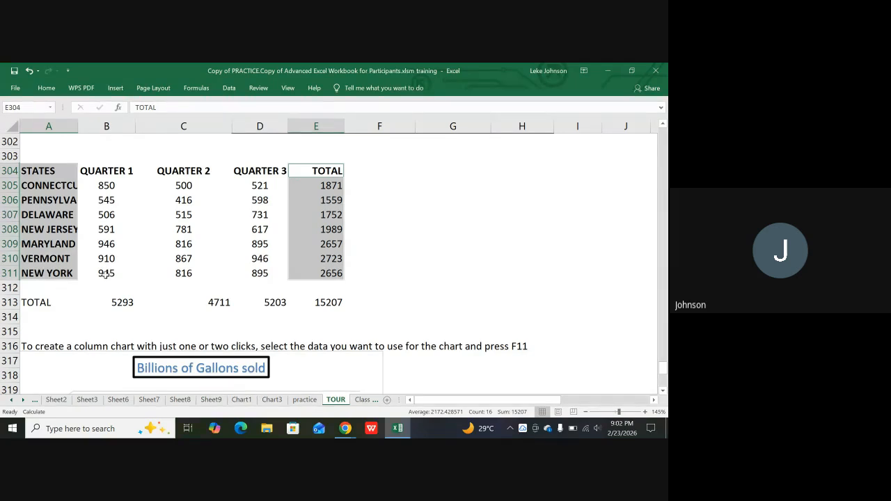
pyautogui.click(115, 89)
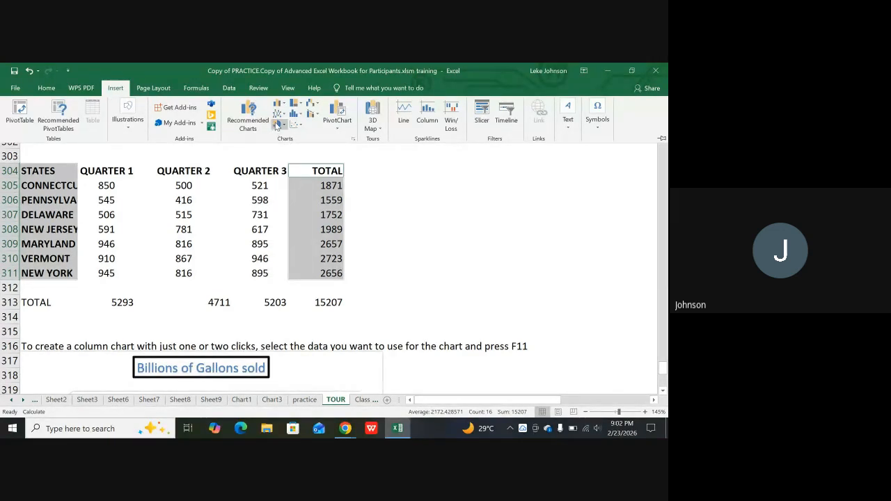
pyautogui.click(281, 124)
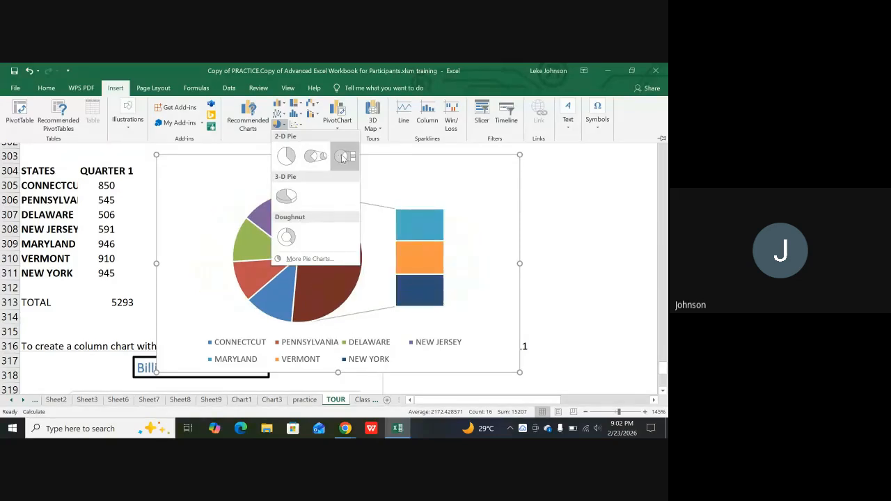
pyautogui.click(294, 197)
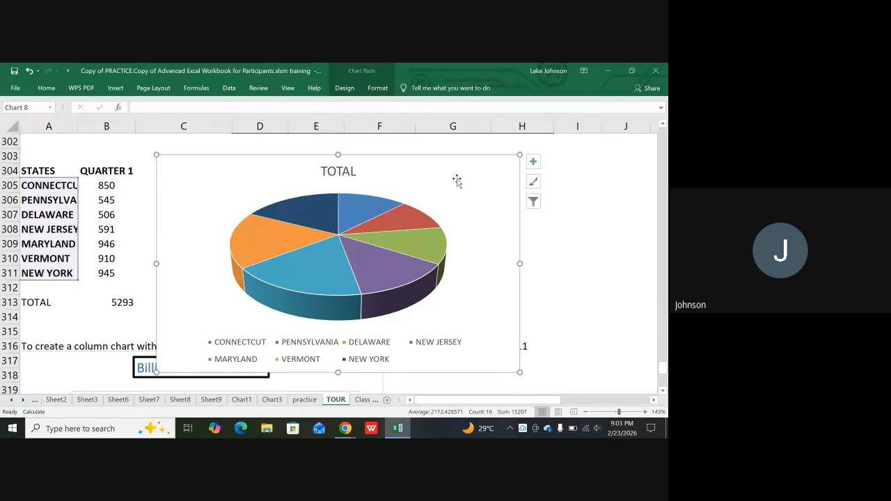
pyautogui.moveTo(455, 179); pyautogui.dragTo(604, 186)
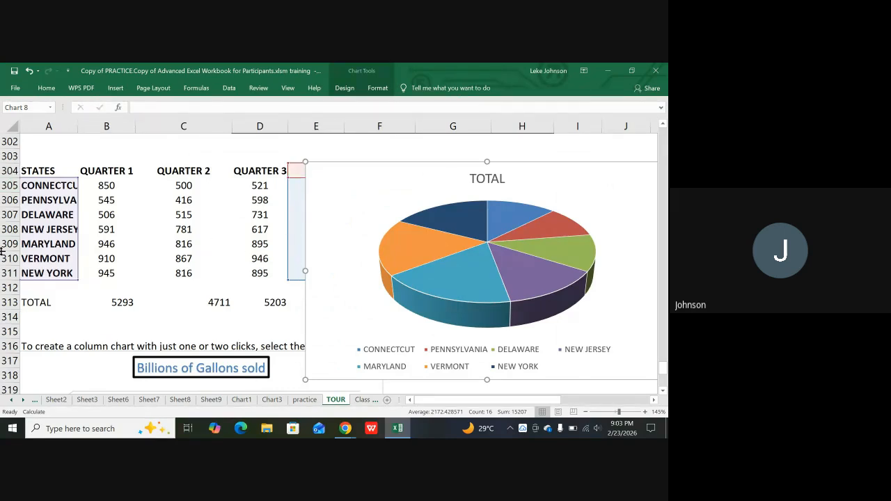
pyautogui.moveTo(403, 193)
pyautogui.mouseDown()
pyautogui.moveTo(246, 155)
pyautogui.moveTo(227, 180)
pyautogui.mouseUp()
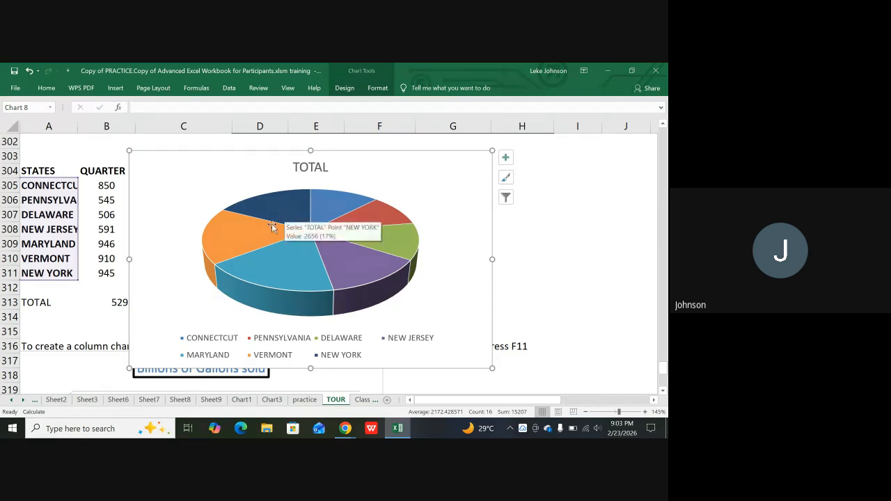
# - Examine the value and percentage of the pie chart's slices for the individual states
pyautogui.moveTo(307, 291)
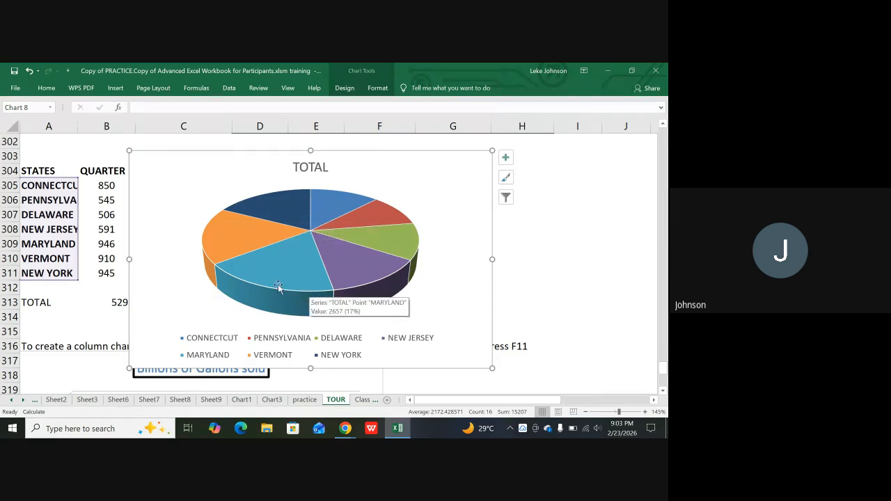
pyautogui.click(276, 276)
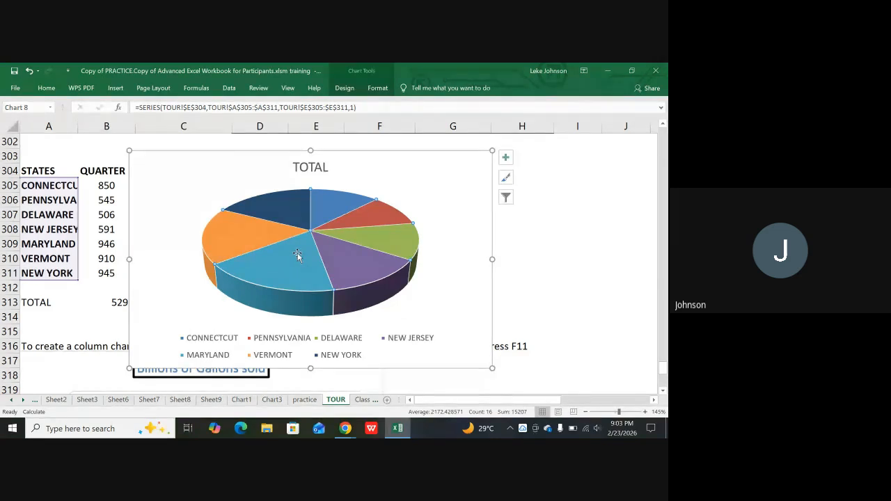
pyautogui.rightClick(295, 259)
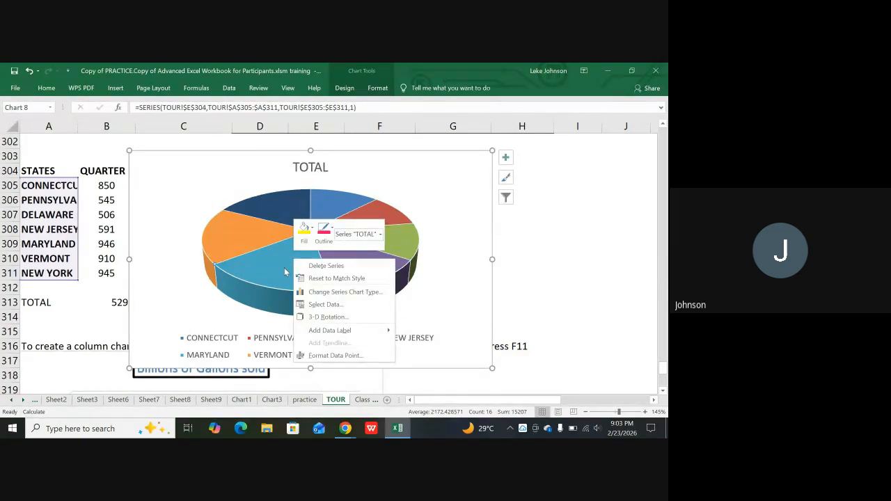
pyautogui.click(284, 267)
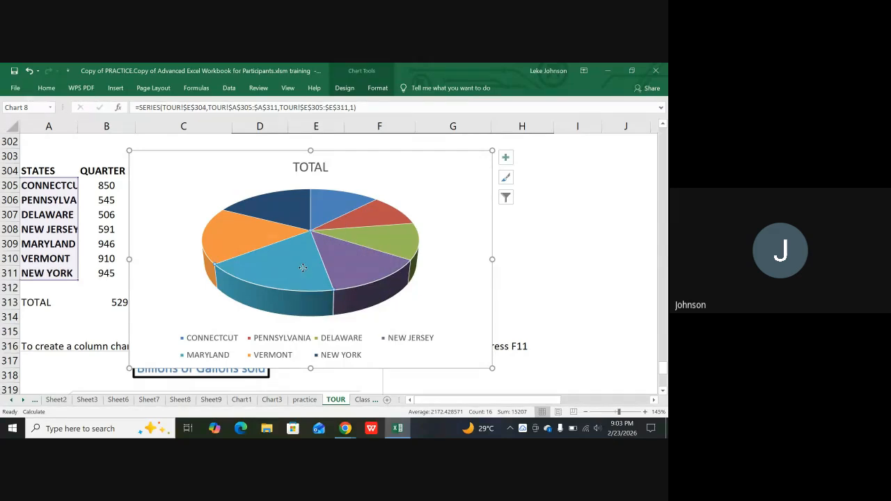
pyautogui.moveTo(293, 268)
pyautogui.moveTo(245, 232)
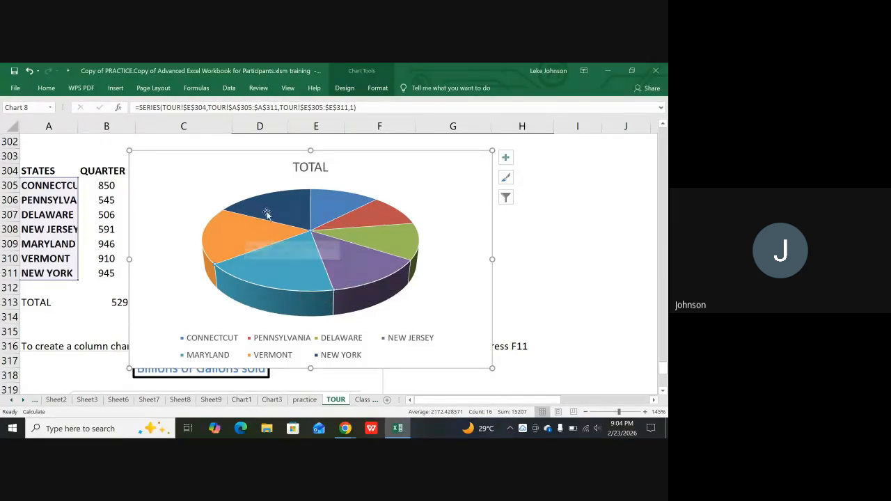
pyautogui.moveTo(275, 206)
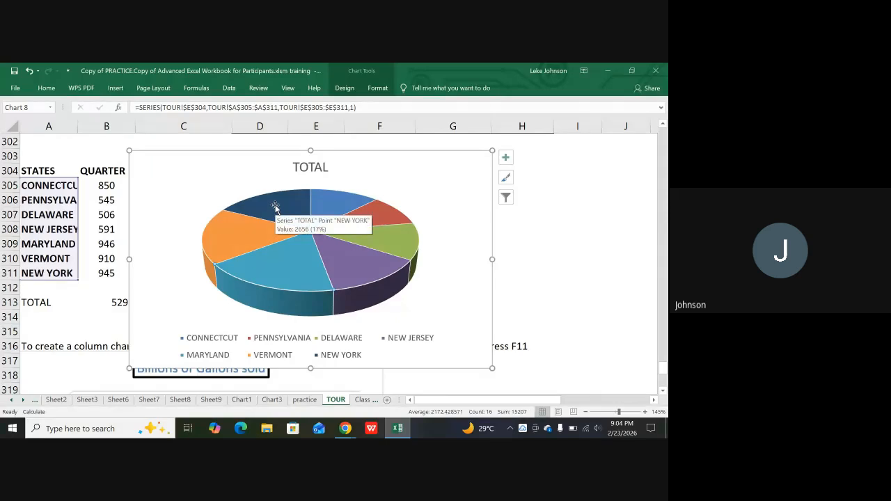
pyautogui.moveTo(324, 197)
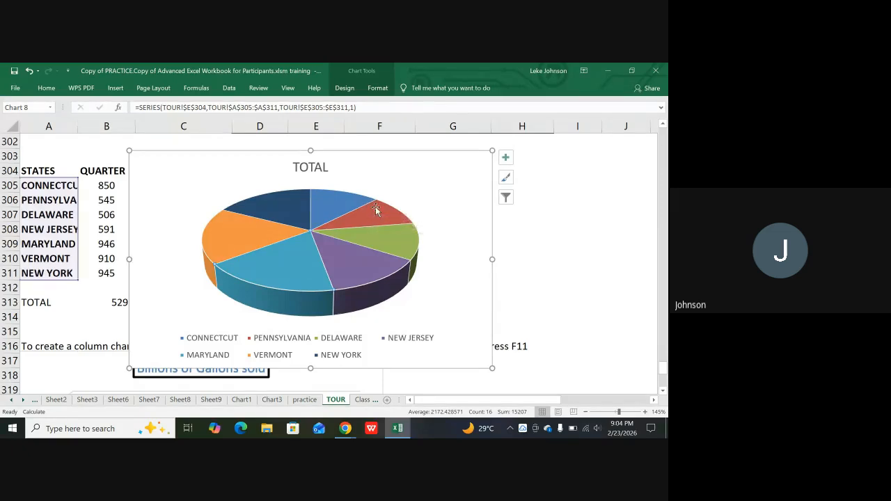
pyautogui.moveTo(379, 239)
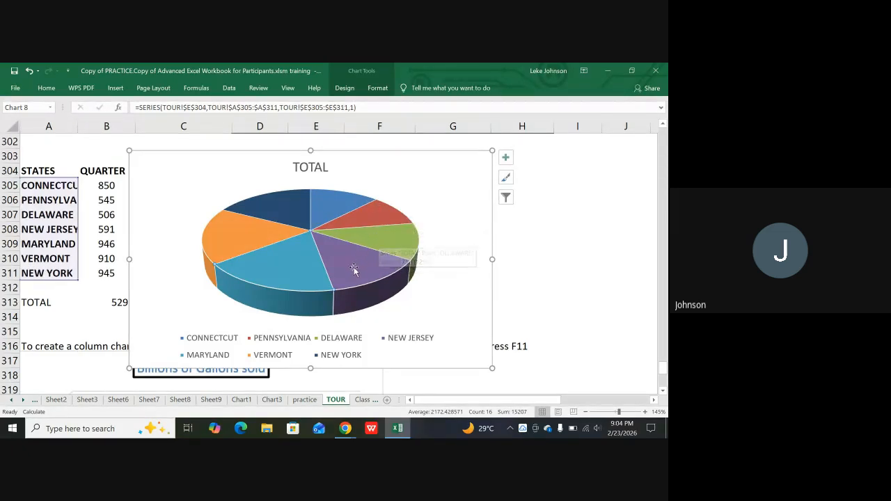
pyautogui.moveTo(352, 270)
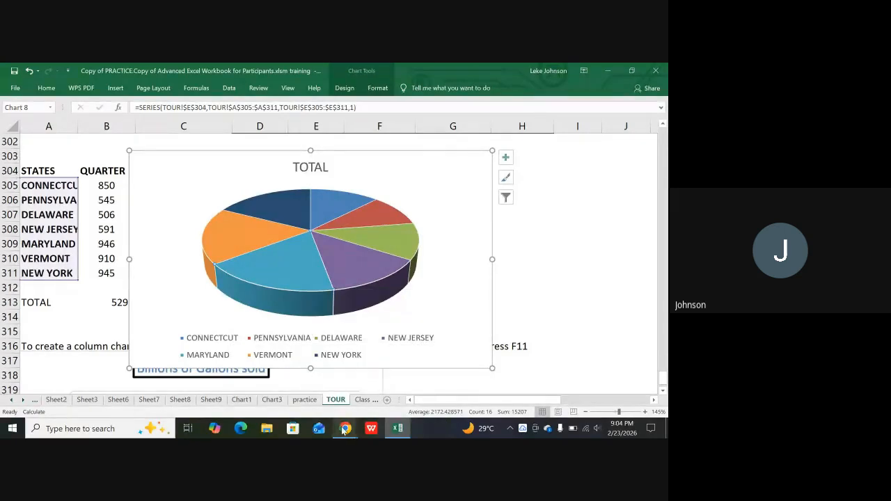
# - Switch to the Google Meet call in Chrome to check the meeting and its chat, and return to the Excel workbook
pyautogui.moveTo(344, 427)
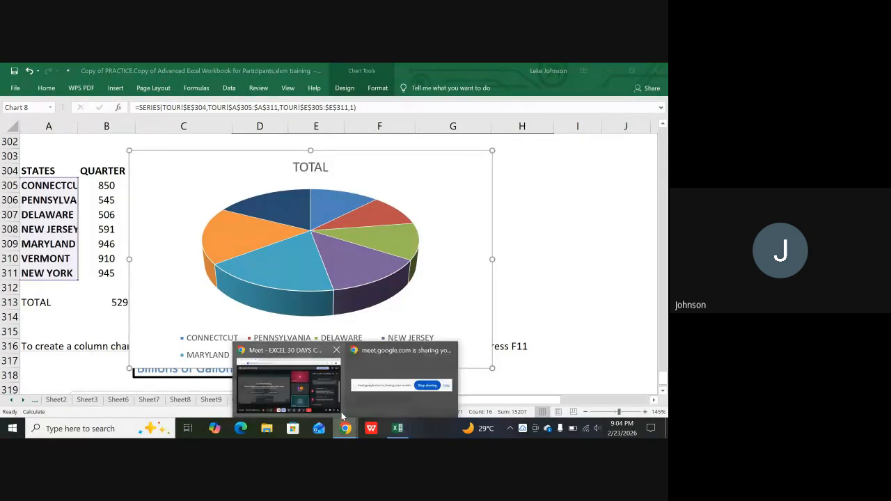
pyautogui.click(307, 396)
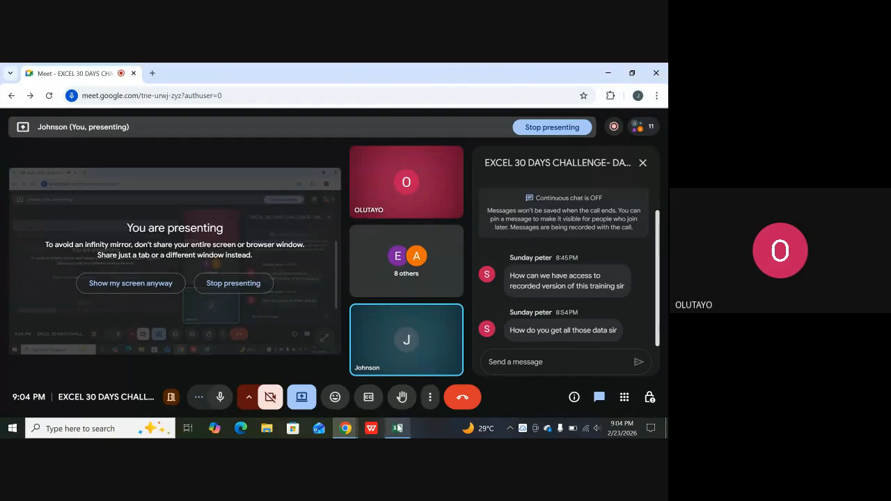
pyautogui.moveTo(398, 427)
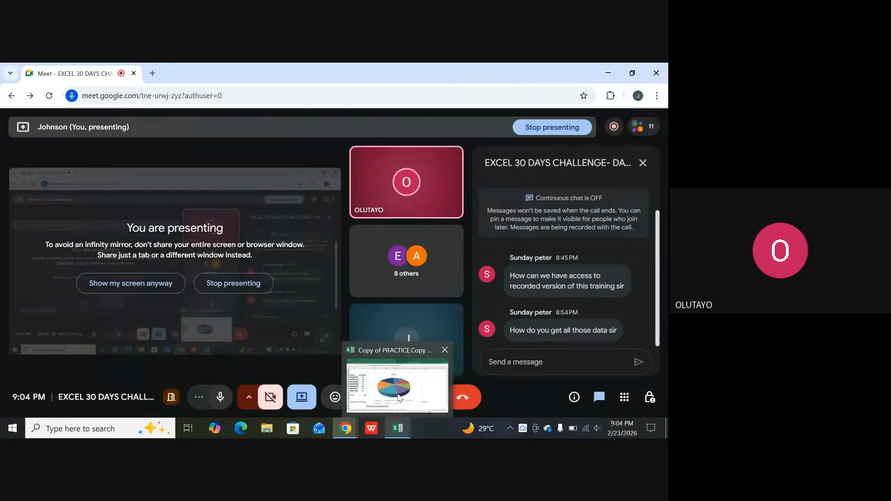
pyautogui.click(398, 398)
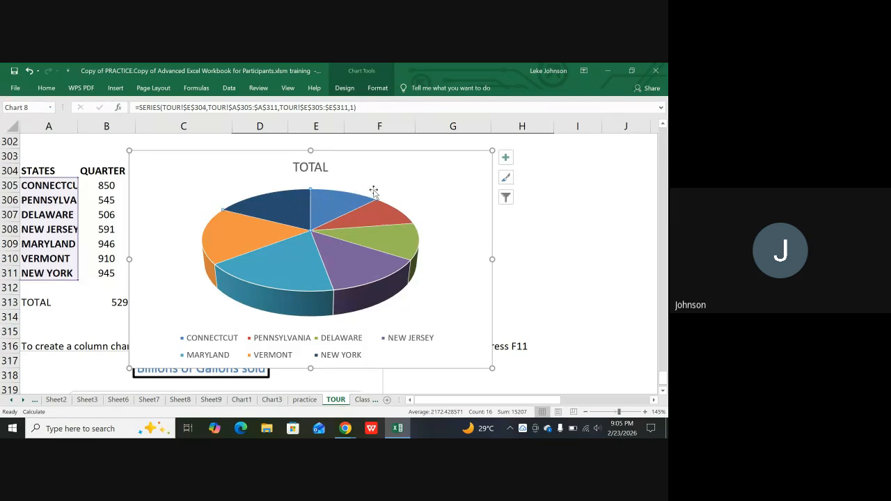
# - Try the second and first chart styles on the pie chart, and apply the third style with grey gradient background and percentage labels
pyautogui.click(351, 91)
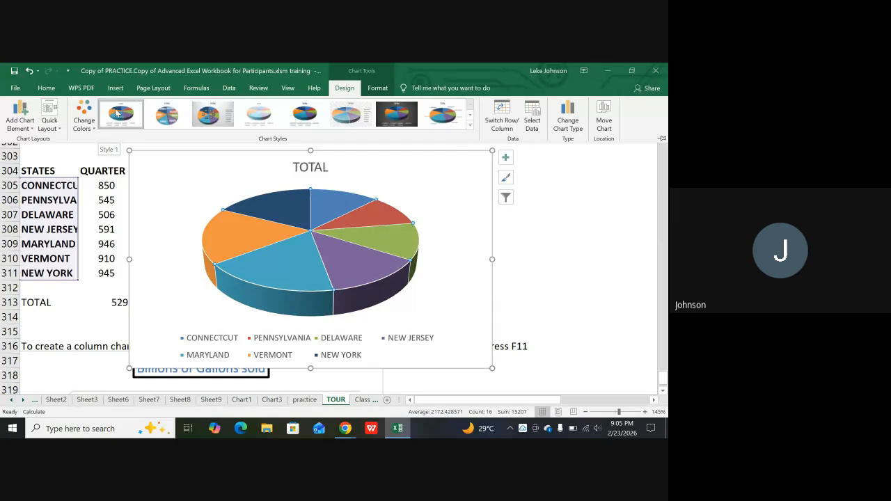
pyautogui.click(61, 128)
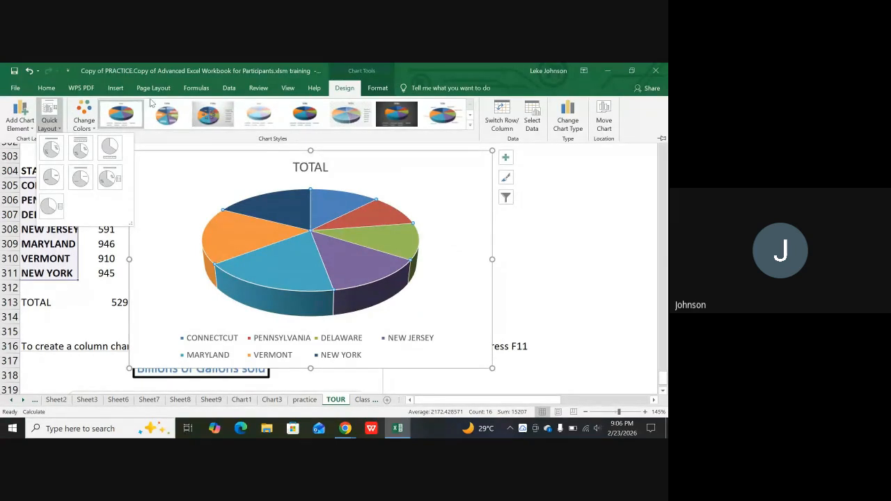
pyautogui.click(166, 115)
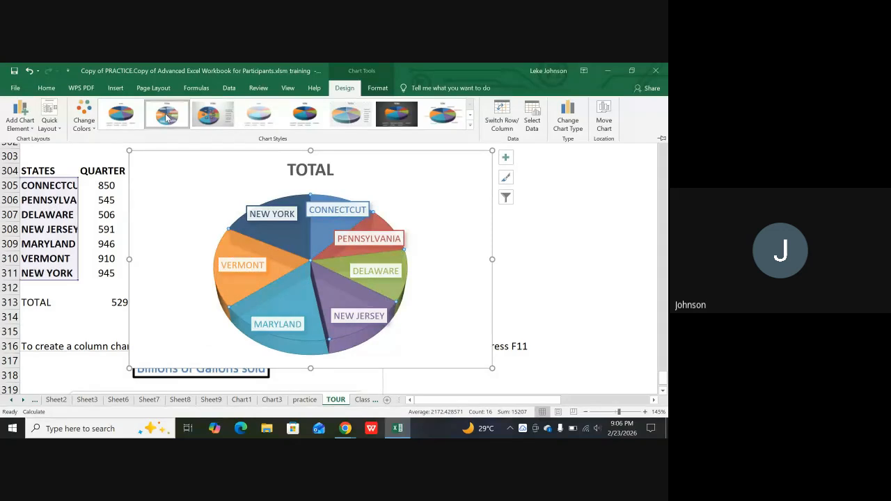
pyautogui.click(127, 121)
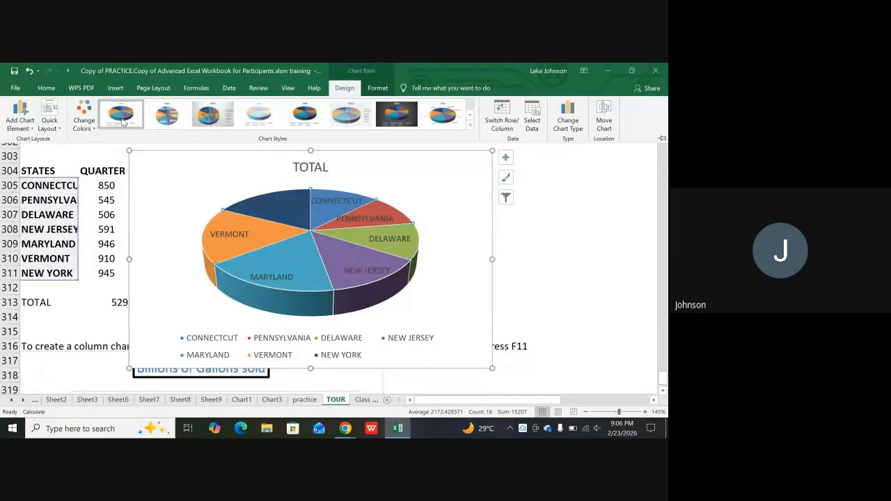
pyautogui.click(206, 117)
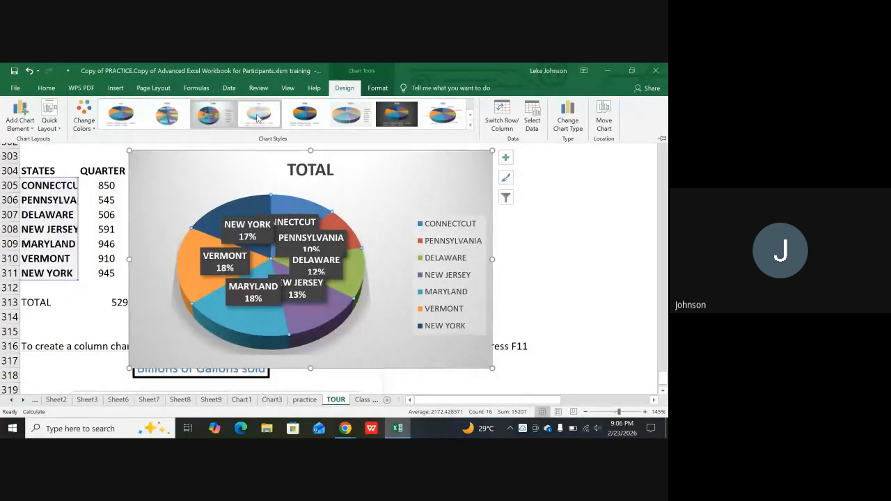
# - Apply the eighth chart style with coloured state names and percentages outside the slices, and view the chart's data source
pyautogui.click(270, 117)
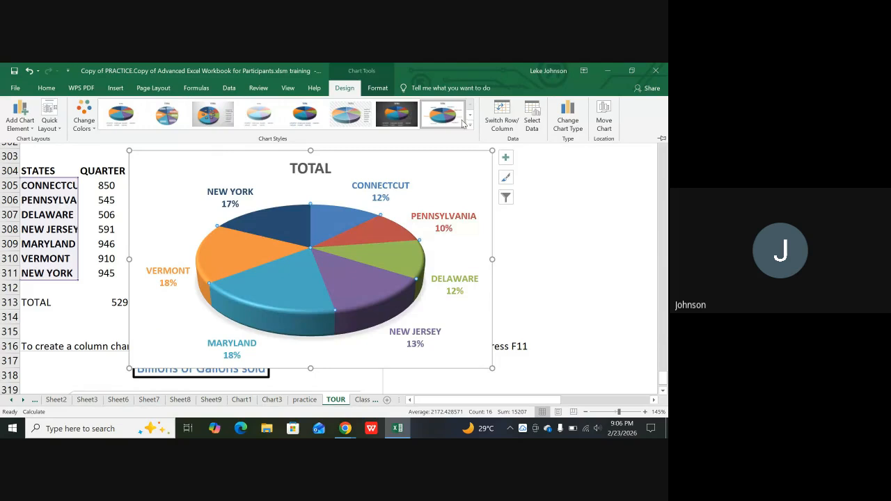
pyautogui.click(542, 125)
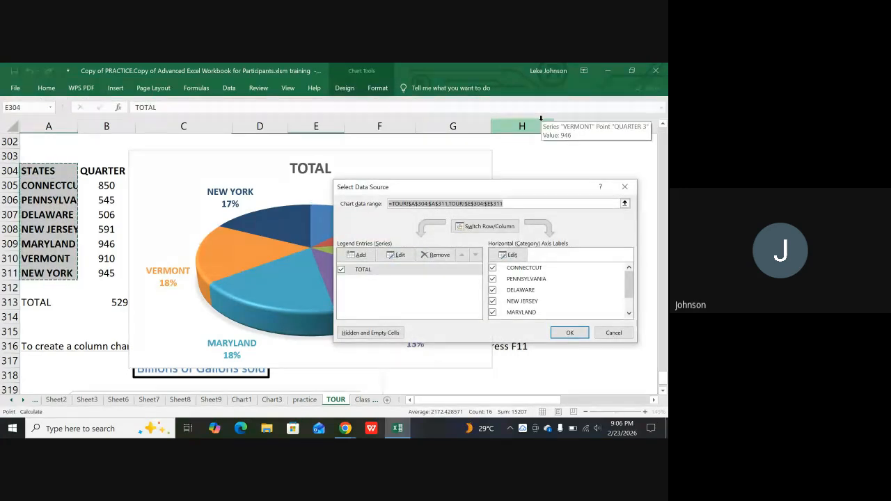
pyautogui.click(624, 187)
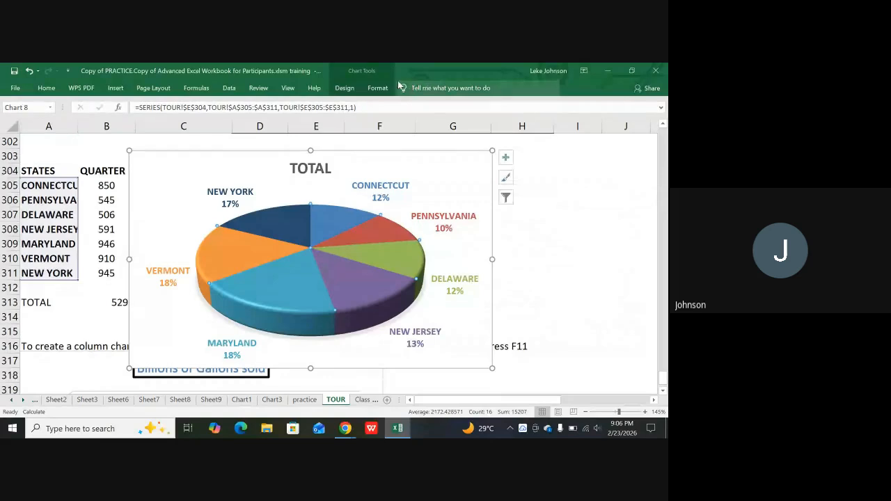
pyautogui.click(433, 165)
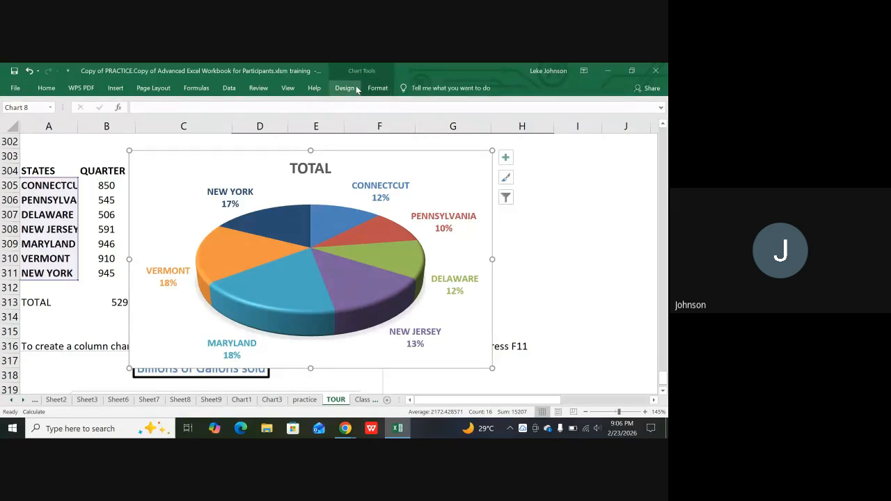
# - Apply the Layout 6 quick layout to the pie chart, with the chart title above and the state legend beside the pie
pyautogui.click(356, 89)
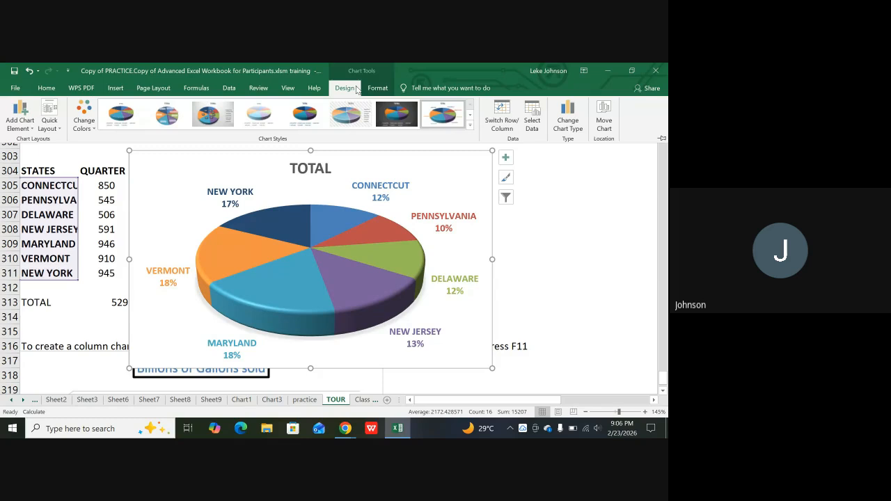
pyautogui.click(376, 88)
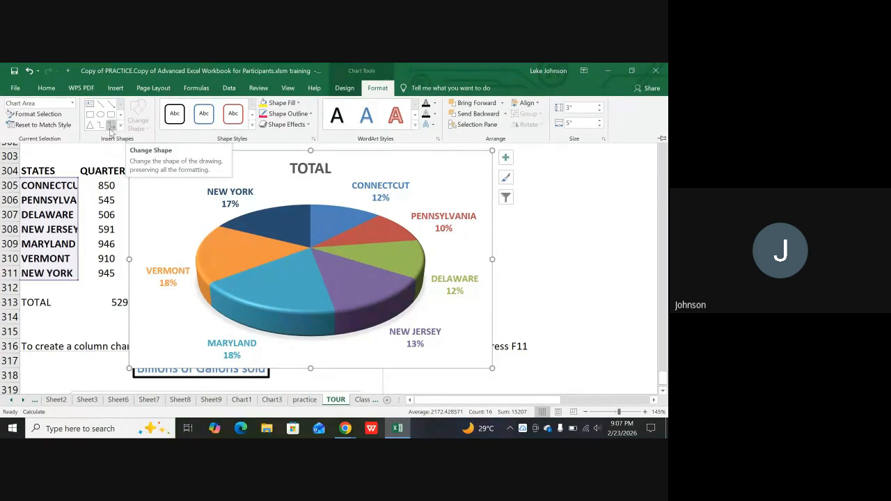
pyautogui.click(347, 88)
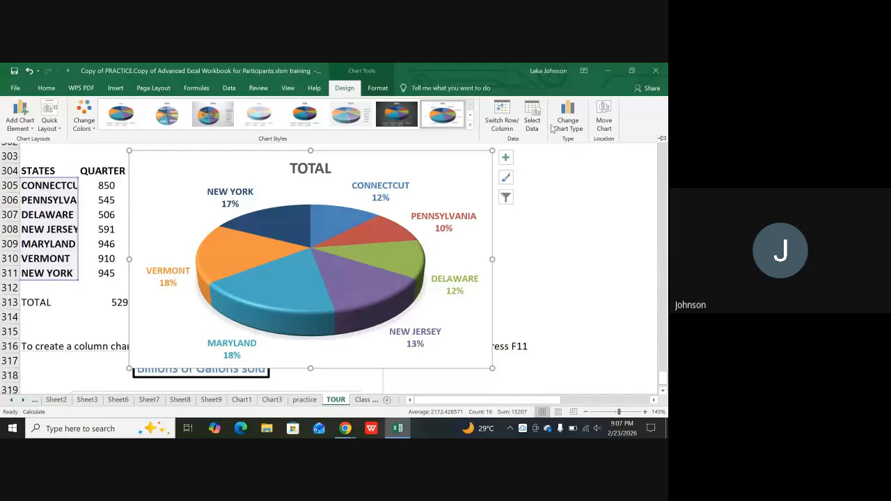
pyautogui.click(60, 132)
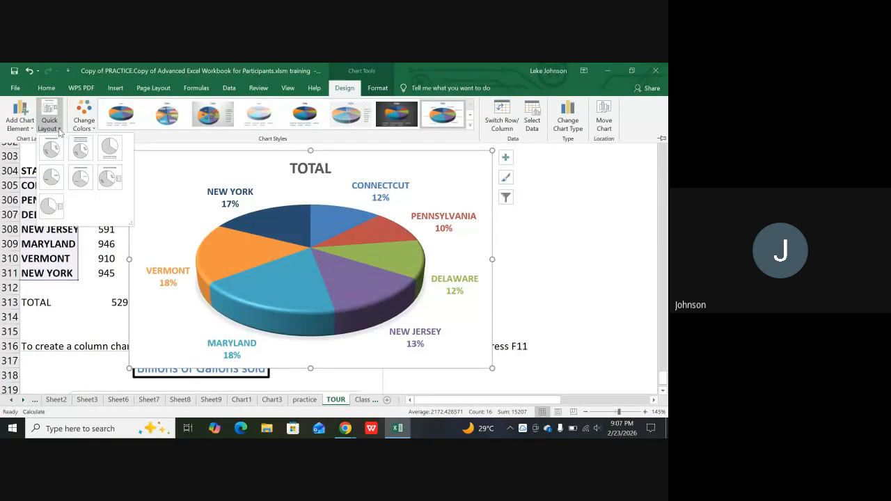
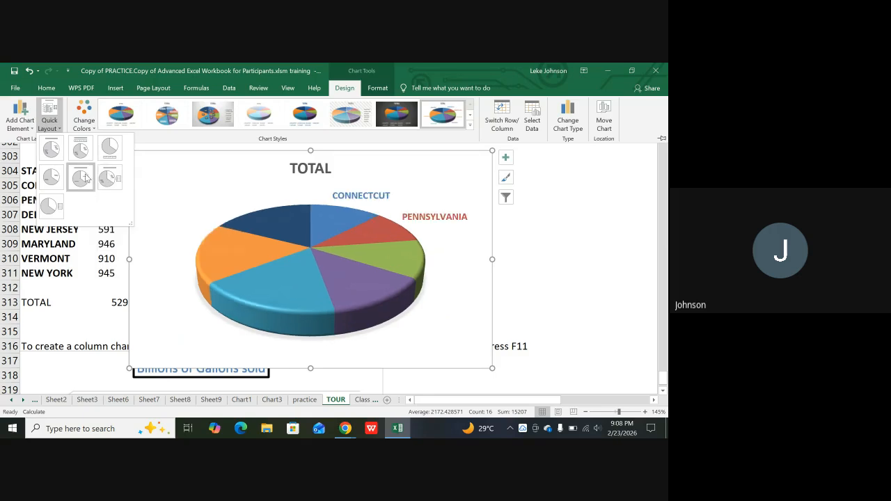
pyautogui.click(120, 174)
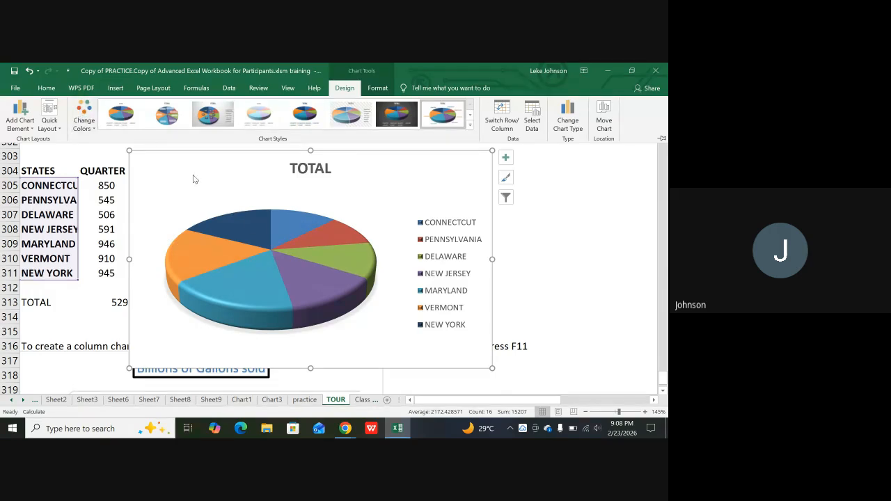
pyautogui.hotkey('ctrl', 'F1')
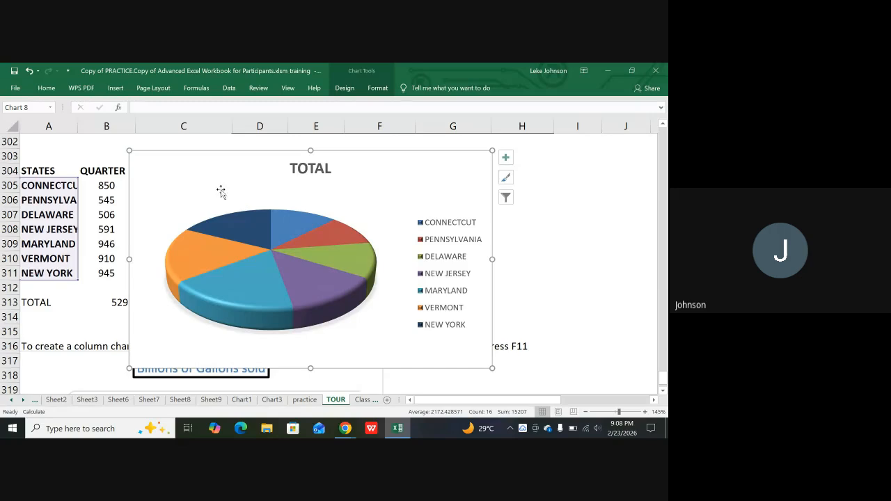
pyautogui.rightClick(374, 162)
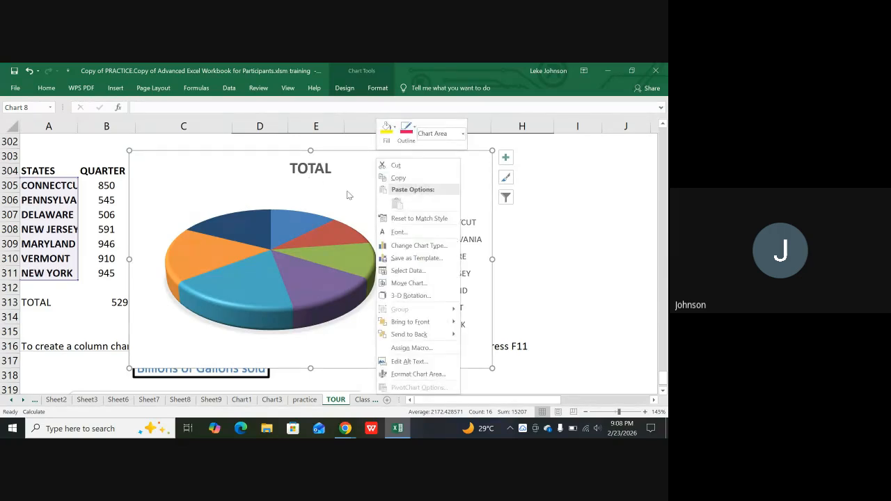
pyautogui.click(334, 197)
pyautogui.rightClick(325, 207)
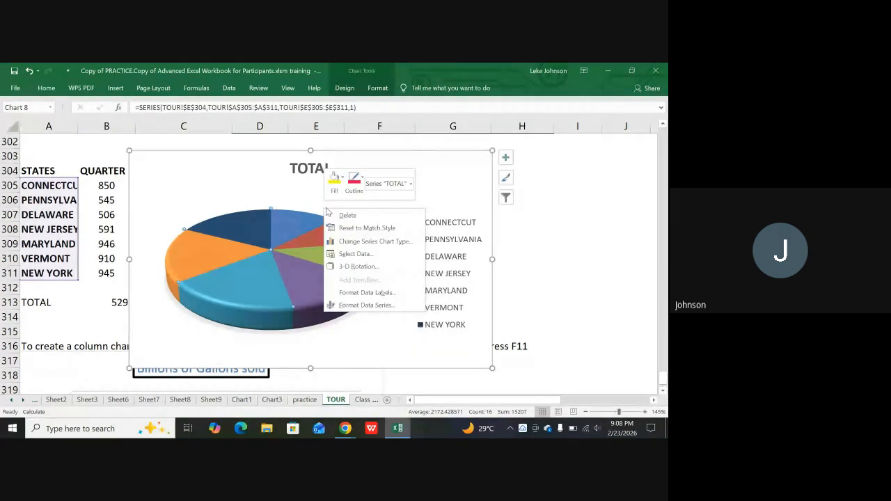
pyautogui.click(235, 179)
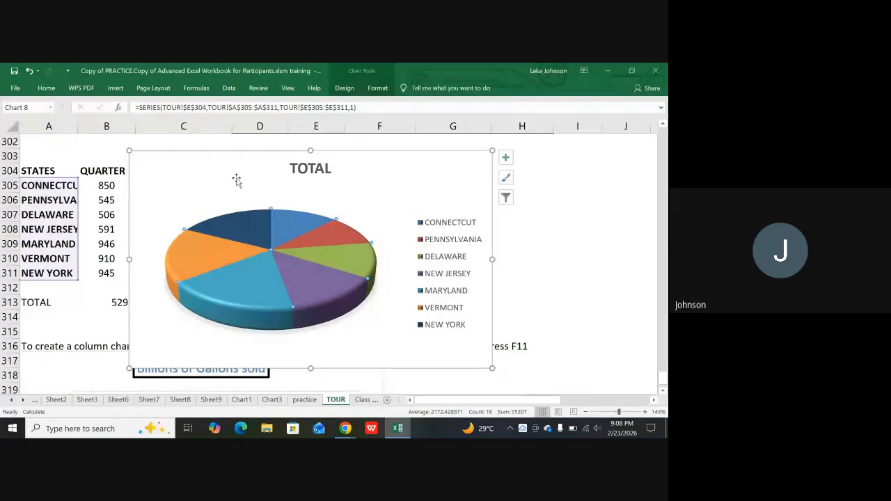
pyautogui.rightClick(320, 201)
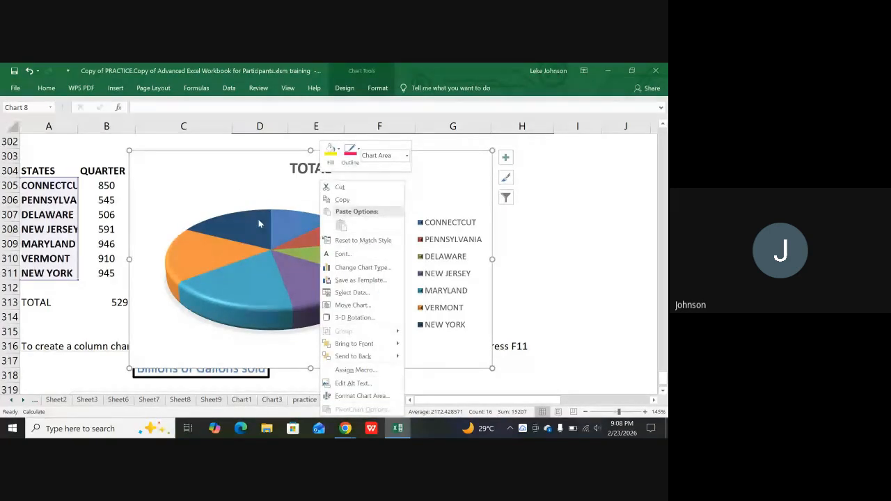
pyautogui.click(231, 183)
pyautogui.click(369, 209)
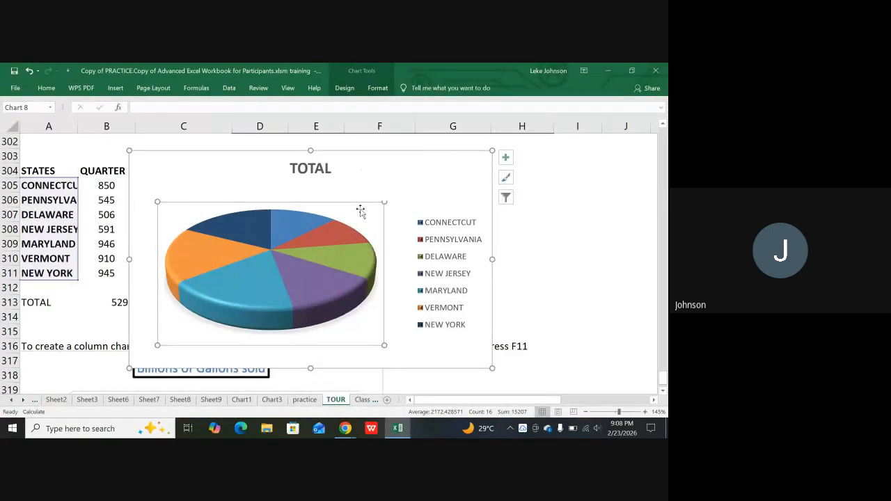
pyautogui.rightClick(361, 211)
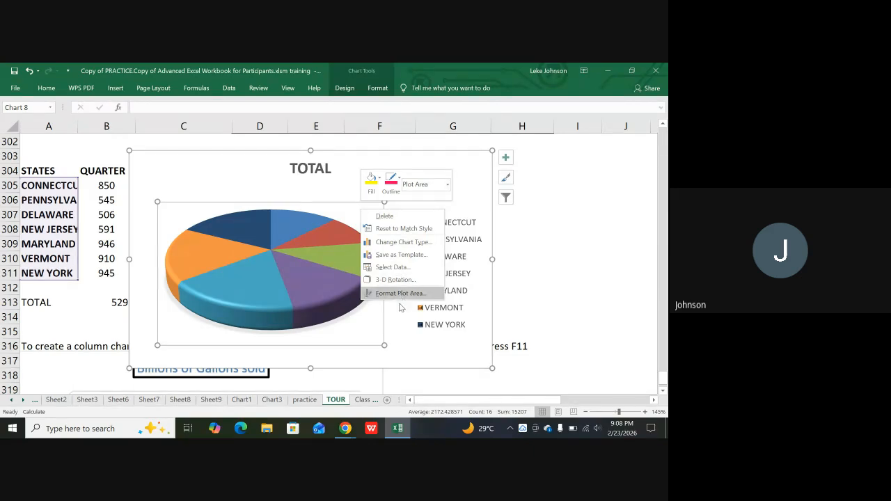
pyautogui.click(214, 161)
# - Set the pie chart's 3-D rotation to X 160° and Y 40°, with a perspective of 20°
pyautogui.rightClick(357, 228)
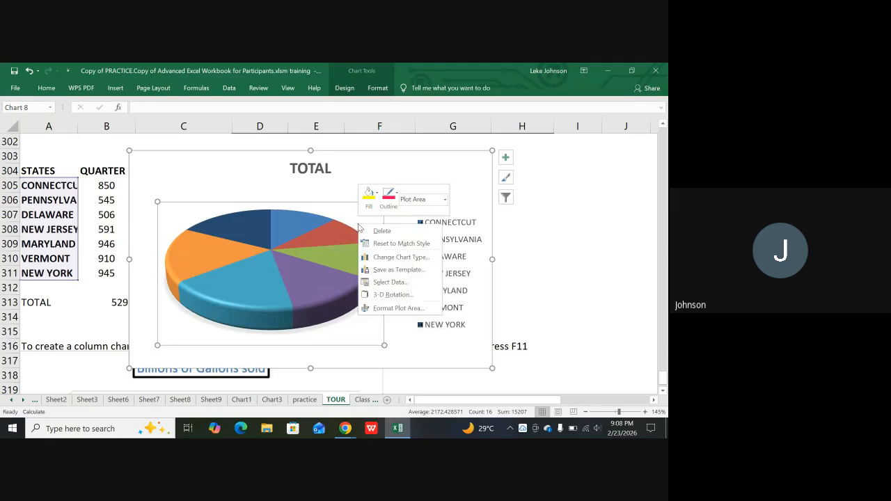
pyautogui.click(389, 295)
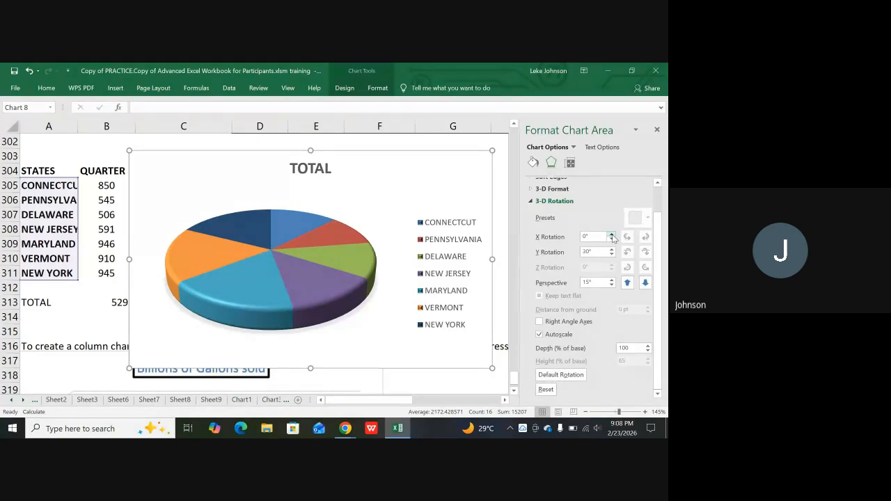
pyautogui.moveTo(612, 237); pyautogui.dragTo(612, 237)
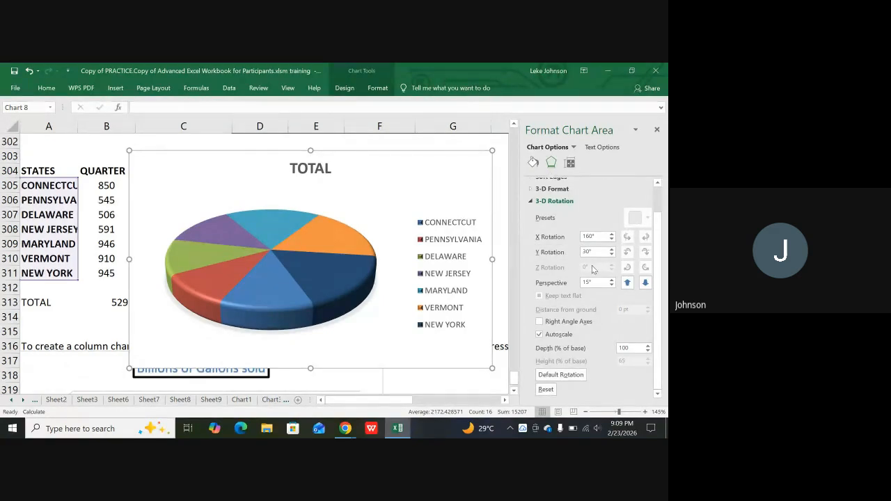
pyautogui.click(612, 249)
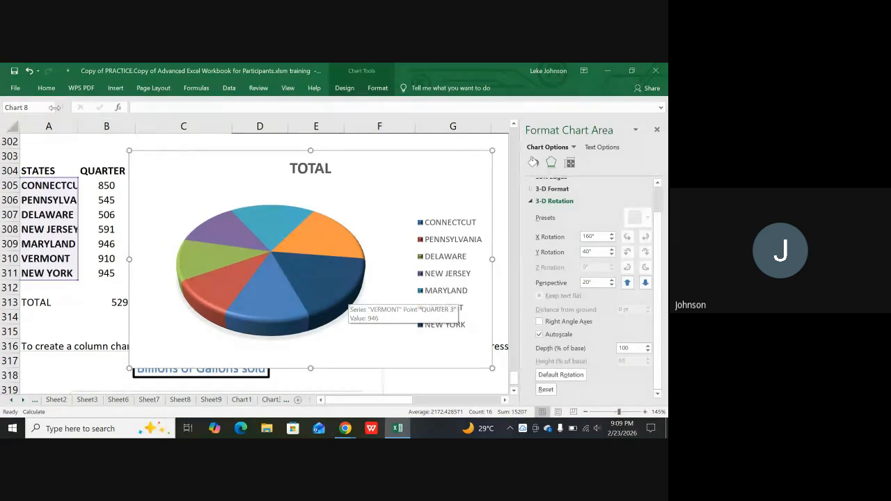
# - Apply the Layout 7 quick layout to the pie chart, keeping only the pie and the state legend
pyautogui.click(345, 91)
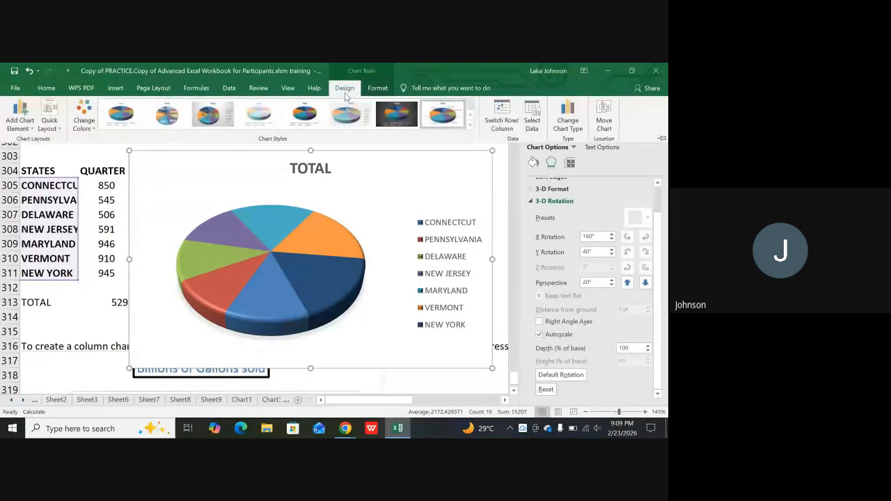
pyautogui.click(56, 127)
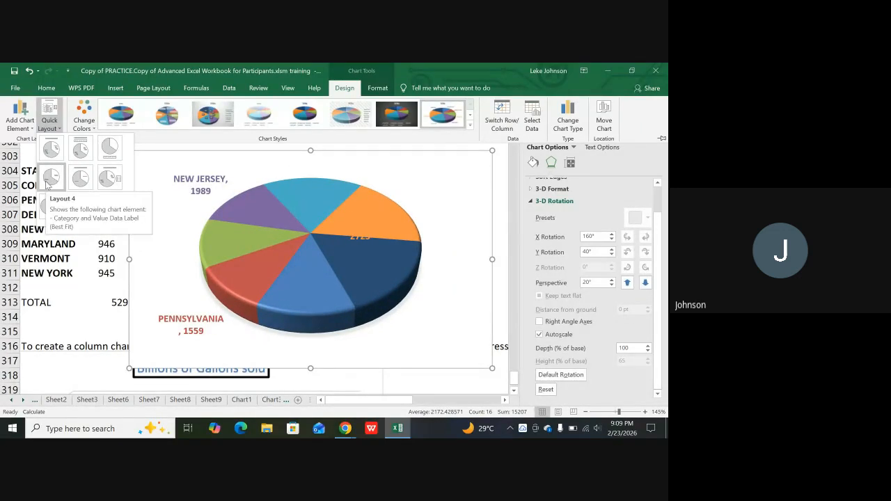
pyautogui.click(42, 200)
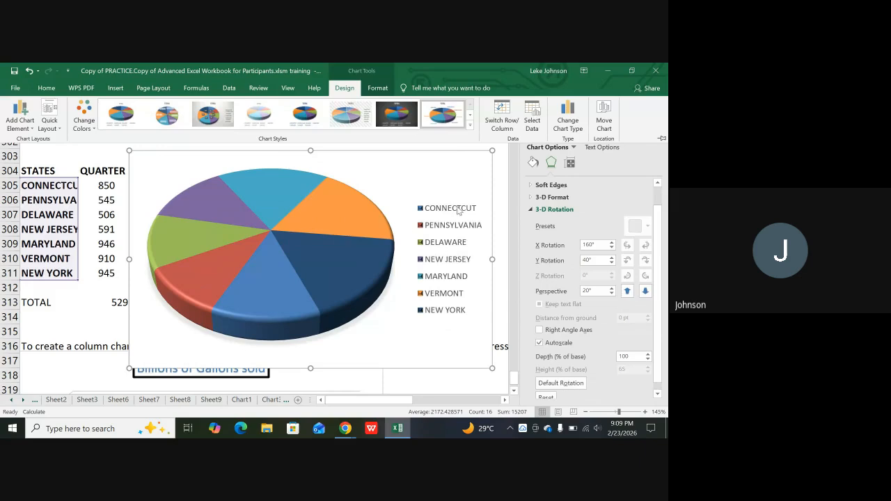
# - Close the chart formatting pane and cut the pie chart from the TOUR sheet
pyautogui.rightClick(413, 181)
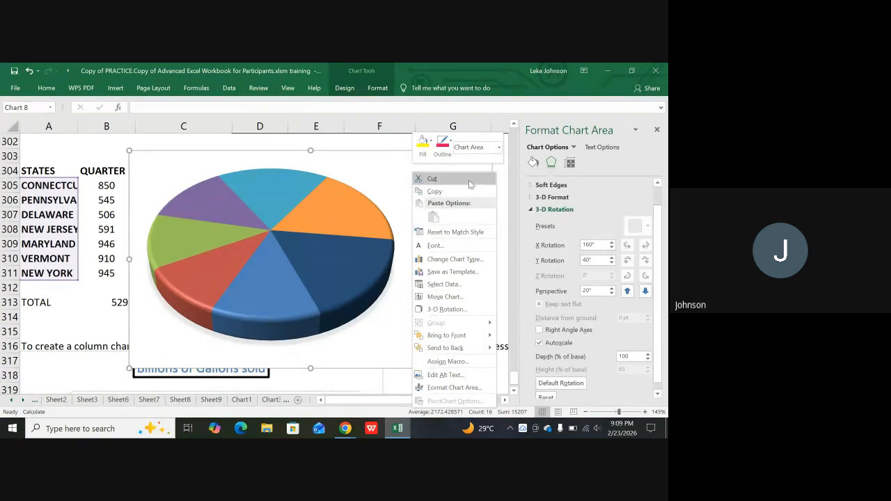
pyautogui.click(365, 143)
pyautogui.click(364, 141)
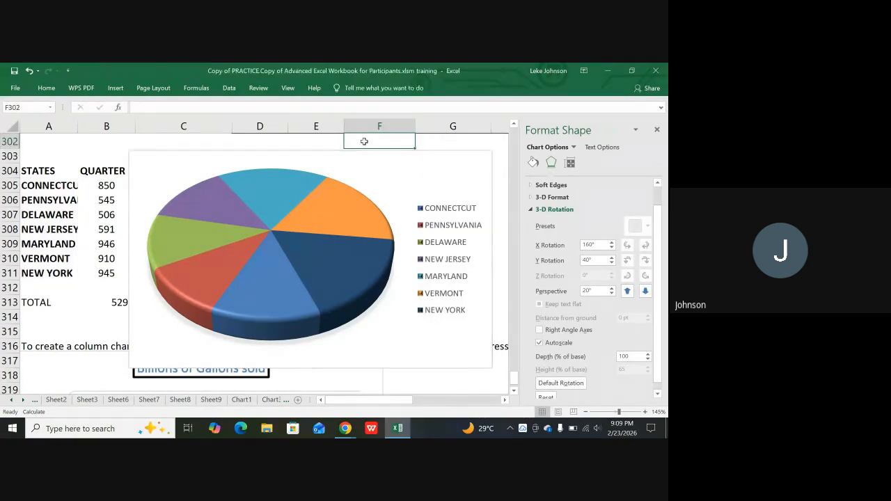
pyautogui.click(656, 130)
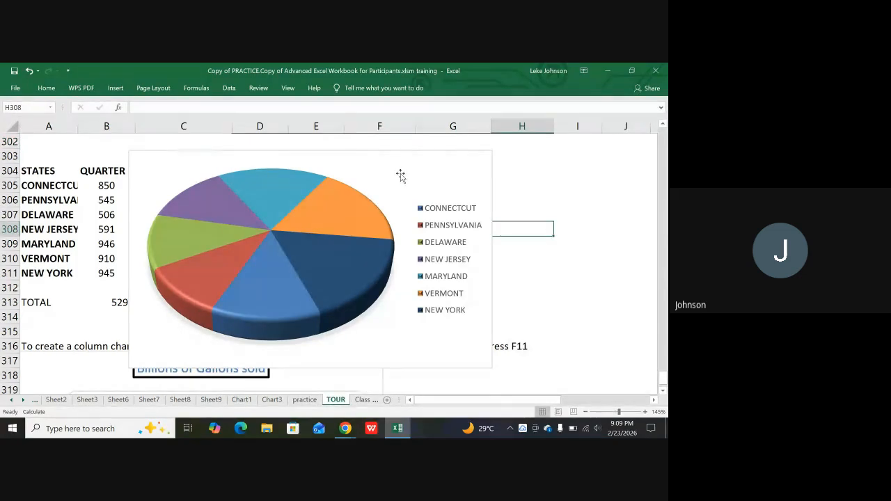
pyautogui.rightClick(435, 158)
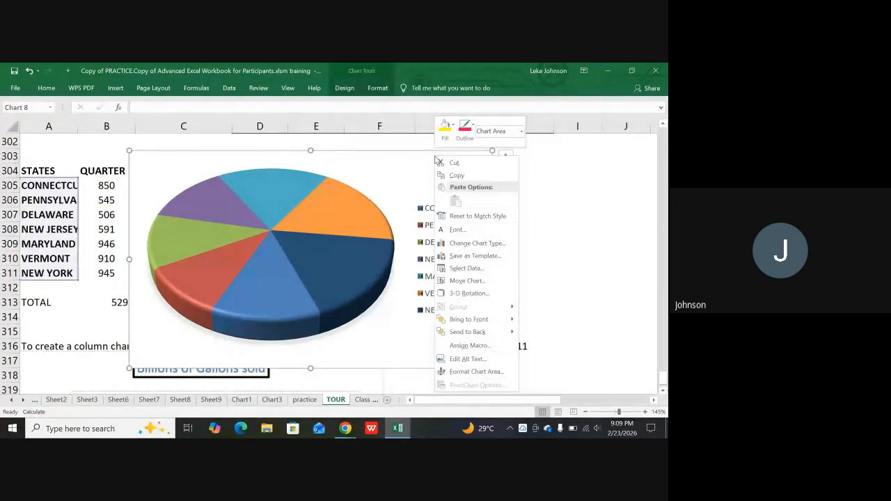
pyautogui.click(449, 163)
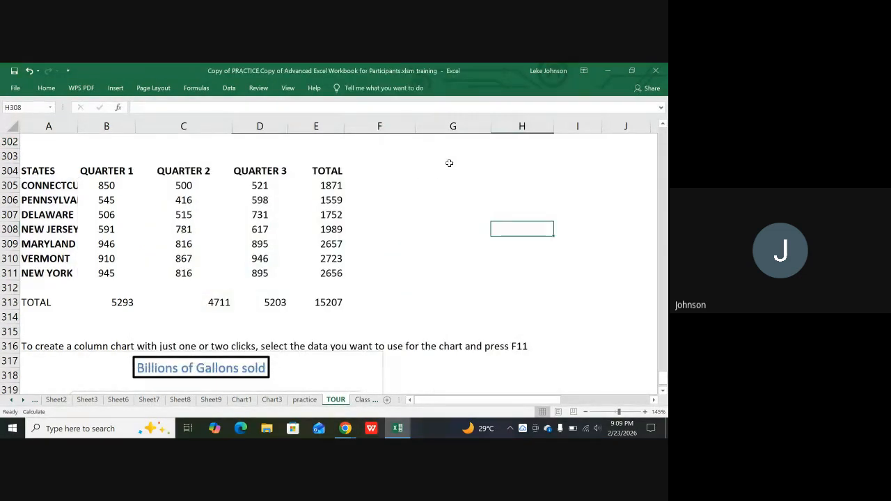
pyautogui.click(504, 201)
pyautogui.click(434, 253)
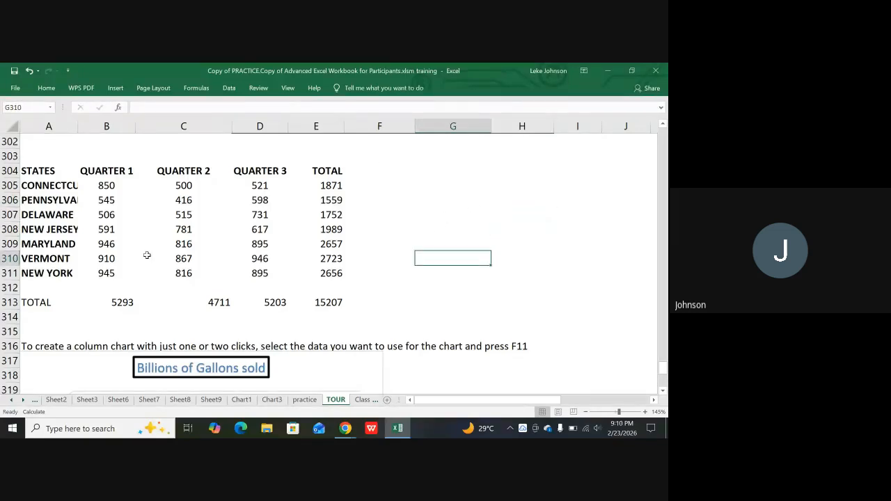
# - Insert a 3-D pie chart of the state names in A304:A311 and their totals in E304:E311
pyautogui.click(41, 170)
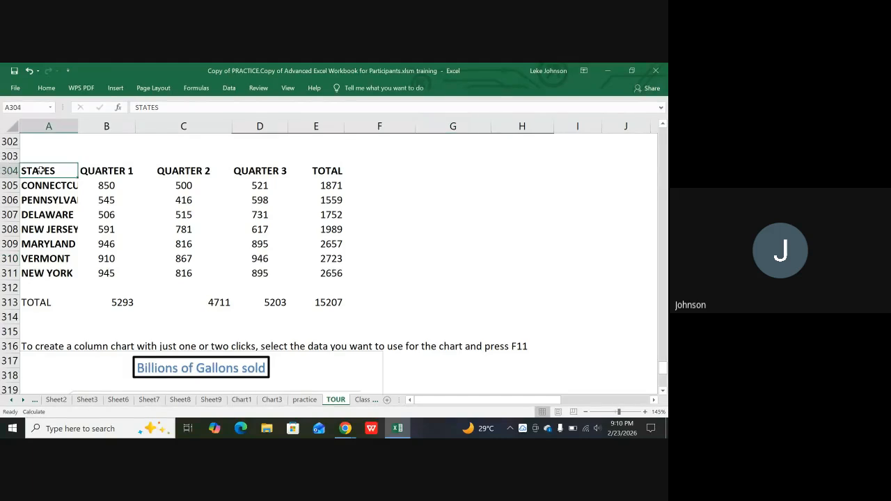
pyautogui.moveTo(41, 170); pyautogui.dragTo(47, 273)
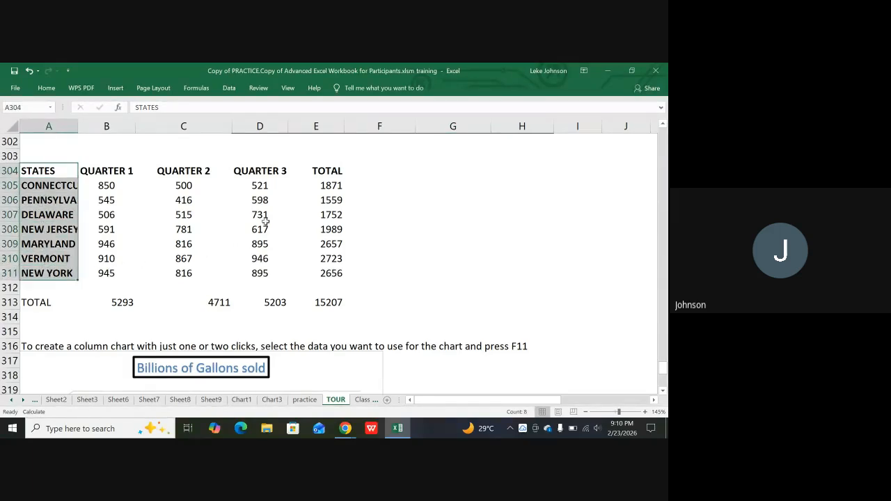
pyautogui.moveTo(323, 171); pyautogui.dragTo(330, 272)
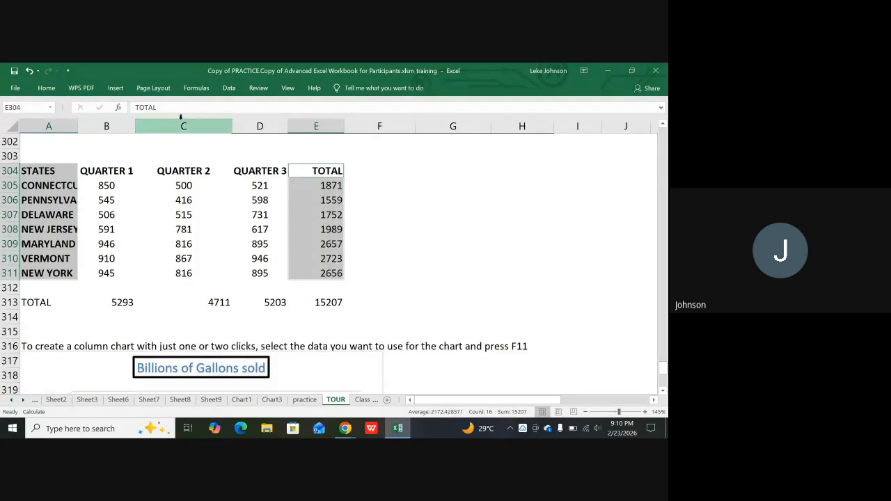
pyautogui.click(115, 89)
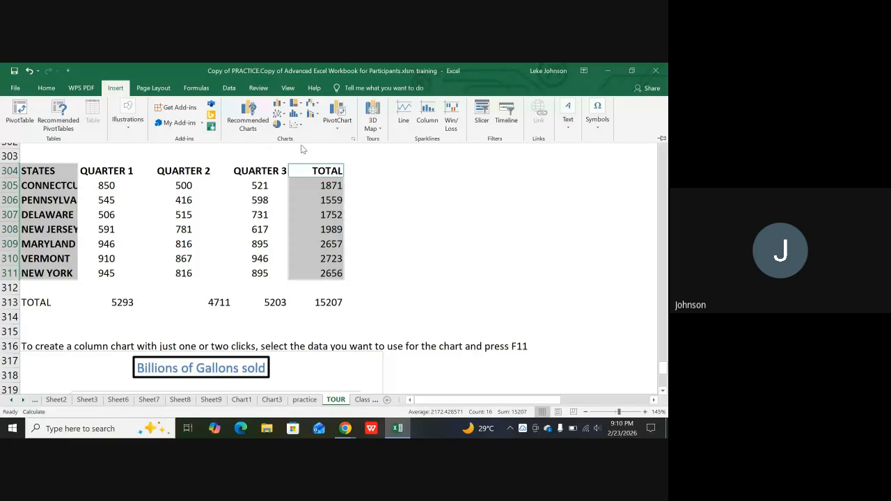
pyautogui.click(281, 126)
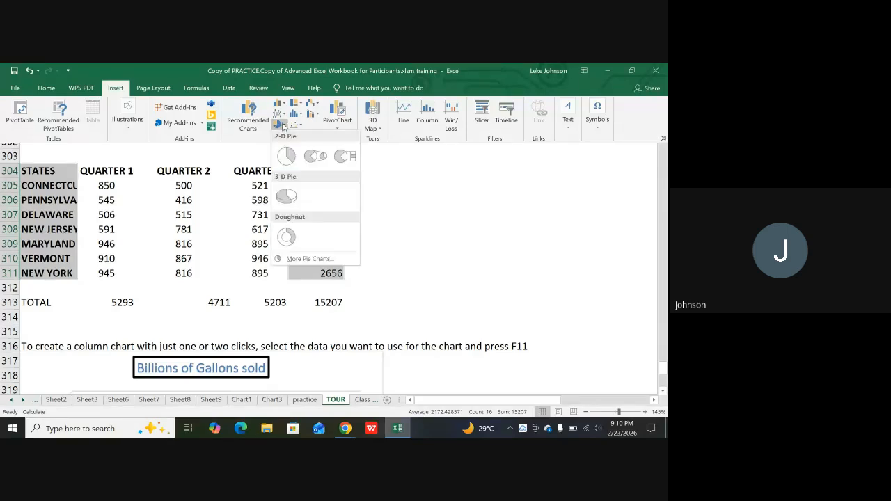
pyautogui.click(291, 199)
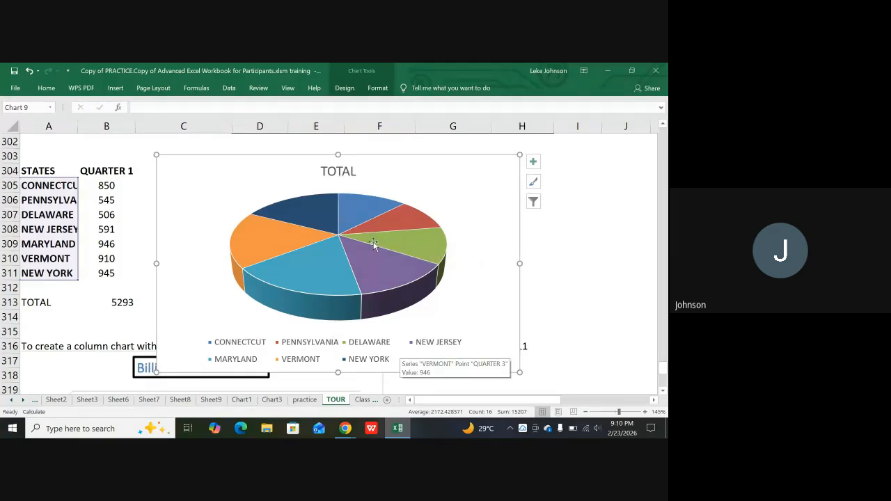
# - Set the new pie chart's 3-D X rotation to 160°
pyautogui.click(397, 215)
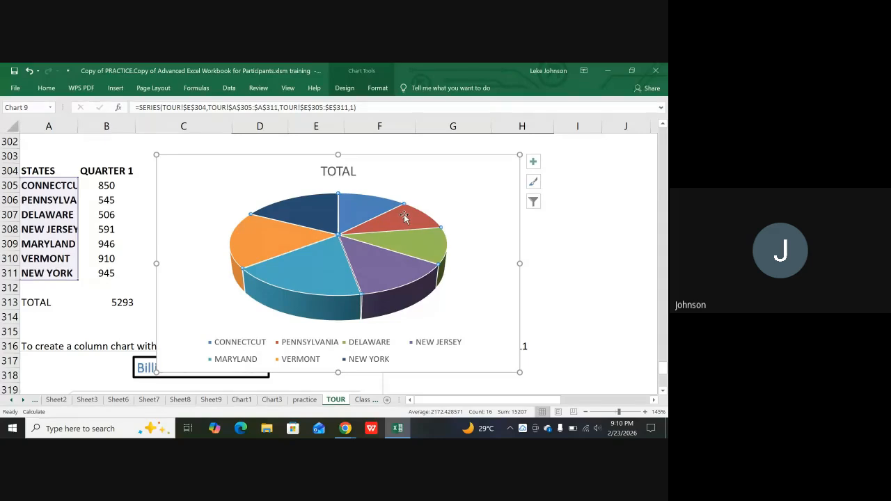
pyautogui.rightClick(405, 218)
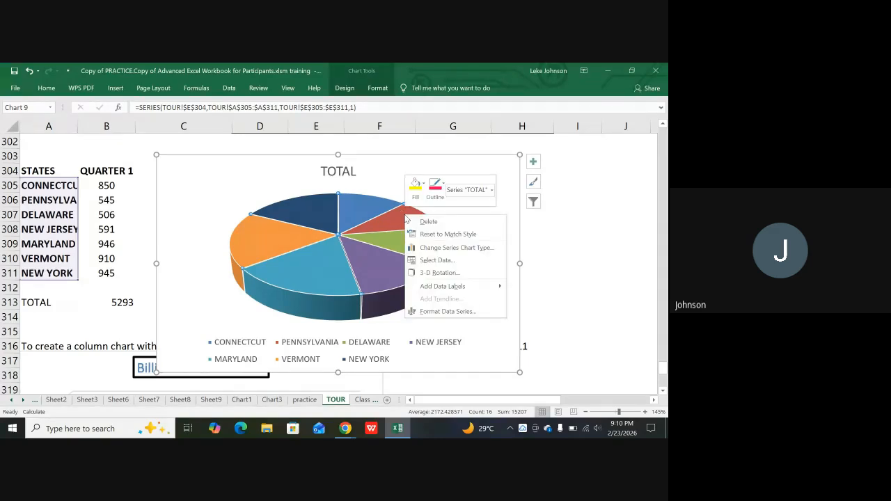
pyautogui.click(429, 274)
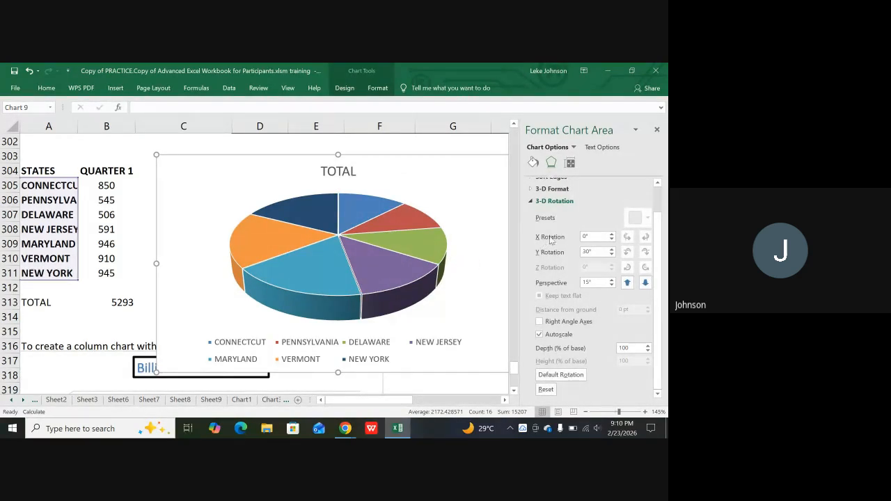
pyautogui.click(611, 235)
pyautogui.click(610, 235)
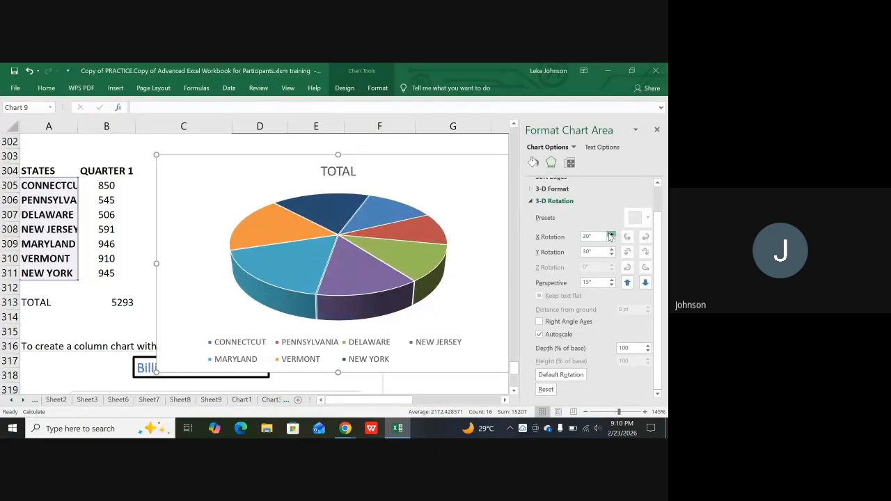
pyautogui.click(611, 234)
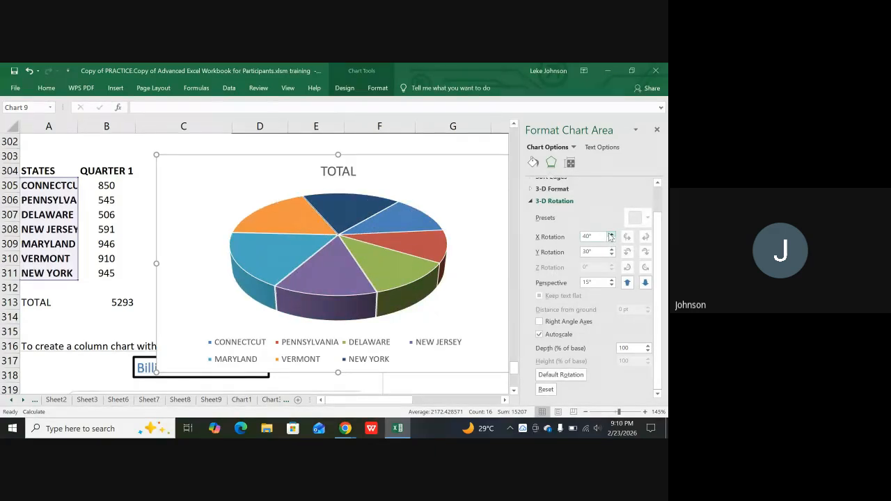
pyautogui.click(611, 234)
pyautogui.click(610, 235)
pyautogui.click(610, 235)
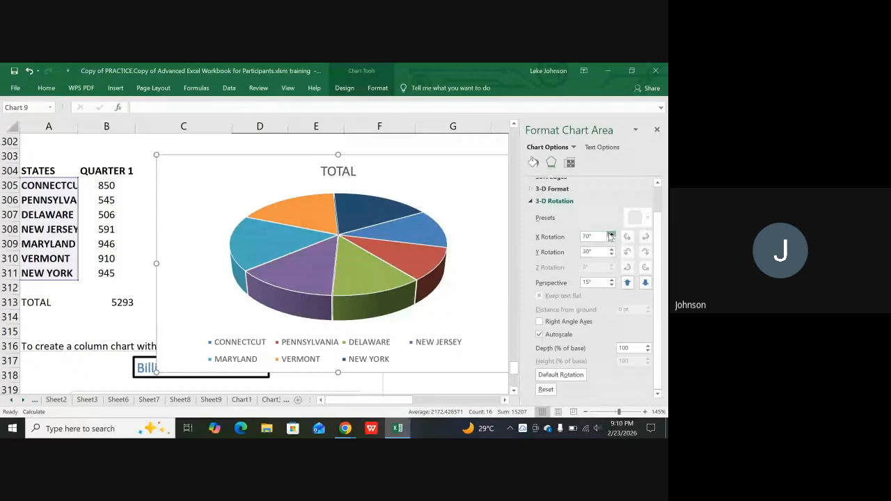
pyautogui.click(611, 234)
pyautogui.click(611, 235)
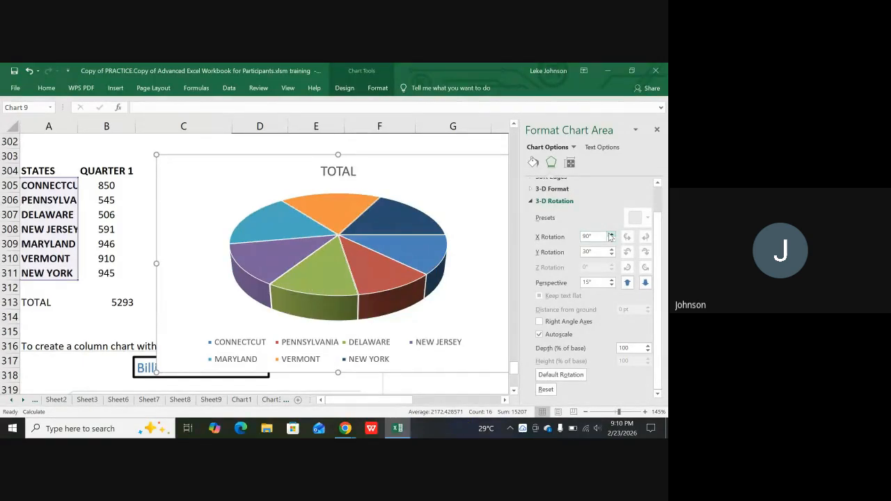
pyautogui.click(611, 234)
pyautogui.click(610, 235)
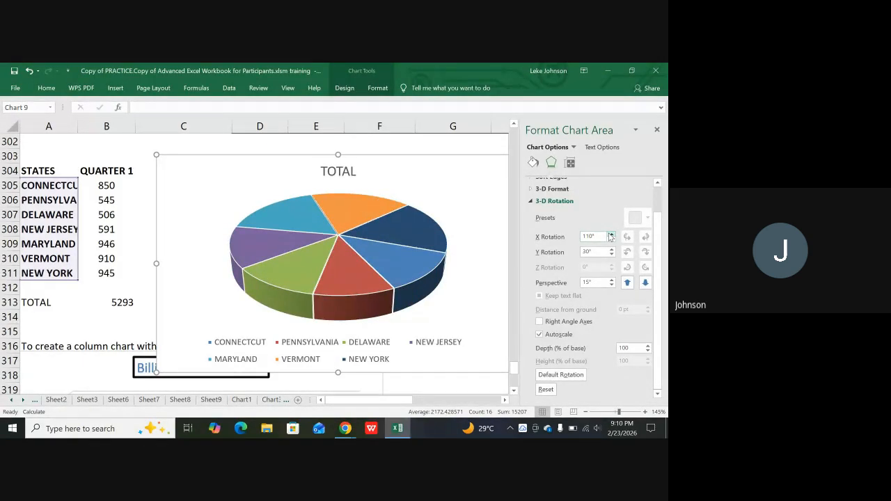
pyautogui.click(610, 234)
pyautogui.click(610, 235)
pyautogui.click(611, 234)
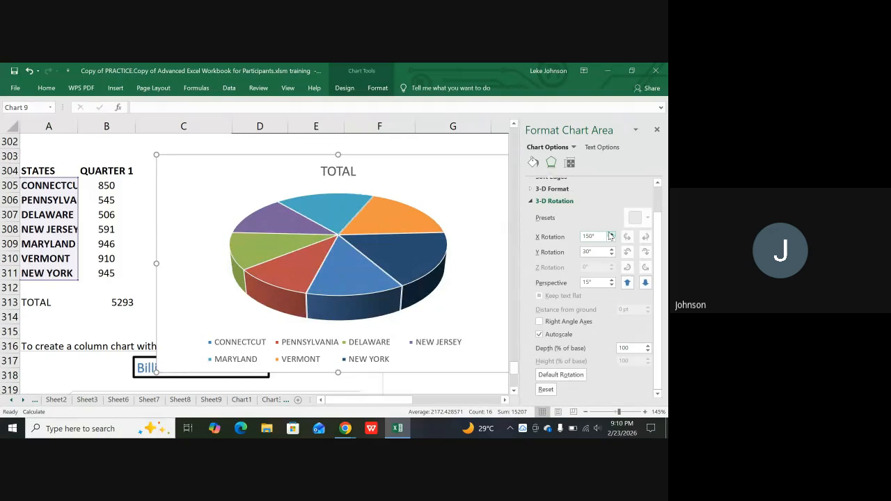
pyautogui.click(610, 235)
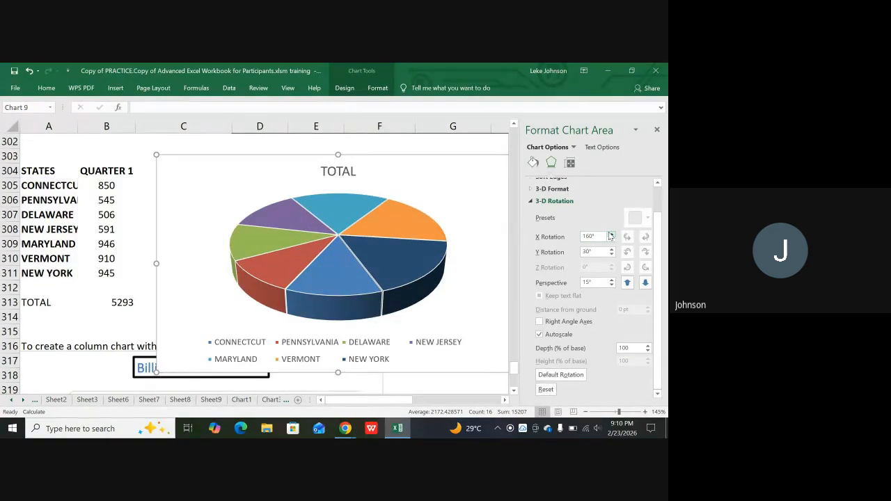
# - Set the pie chart's Y rotation to 40° and its perspective to 20°, and close the formatting pane
pyautogui.click(612, 250)
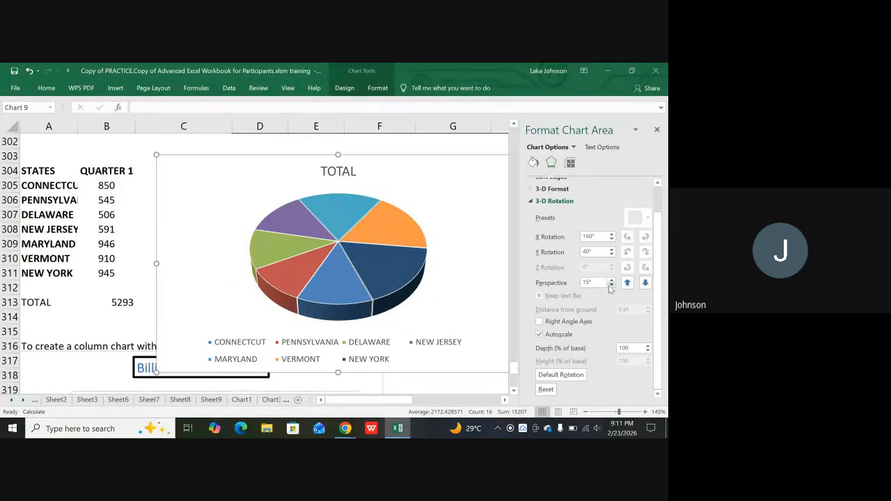
pyautogui.click(611, 281)
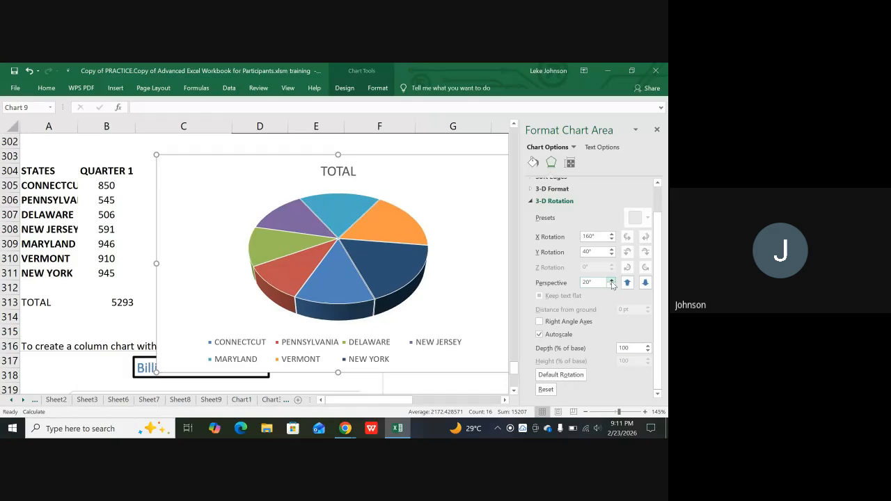
pyautogui.click(655, 131)
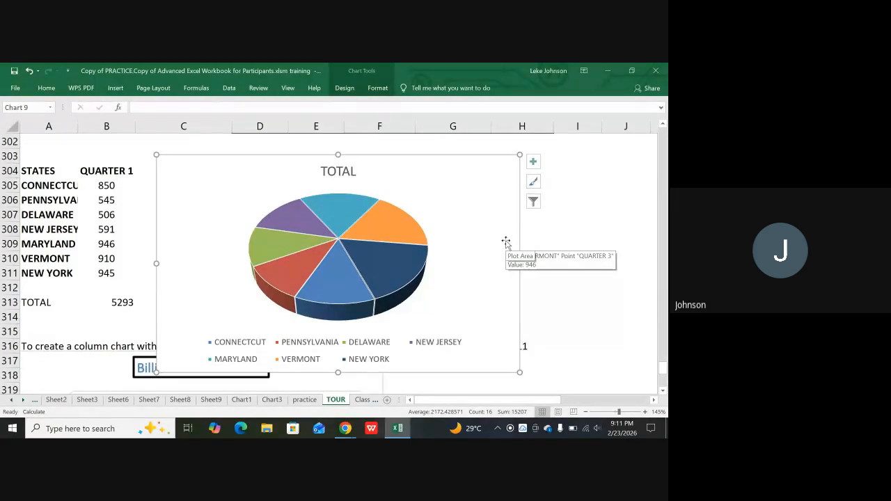
# - Enlarge the pie chart's plot area to the full chart width, between the title and the state legend
pyautogui.click(421, 208)
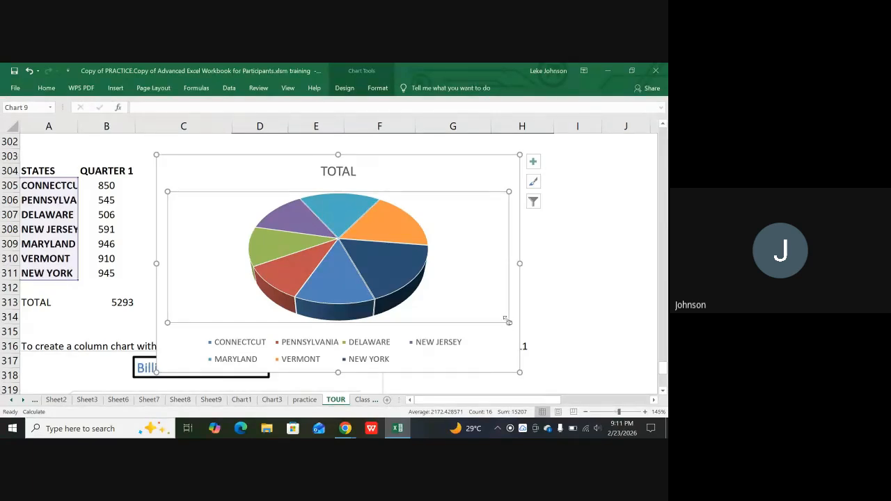
pyautogui.moveTo(508, 321); pyautogui.dragTo(519, 334)
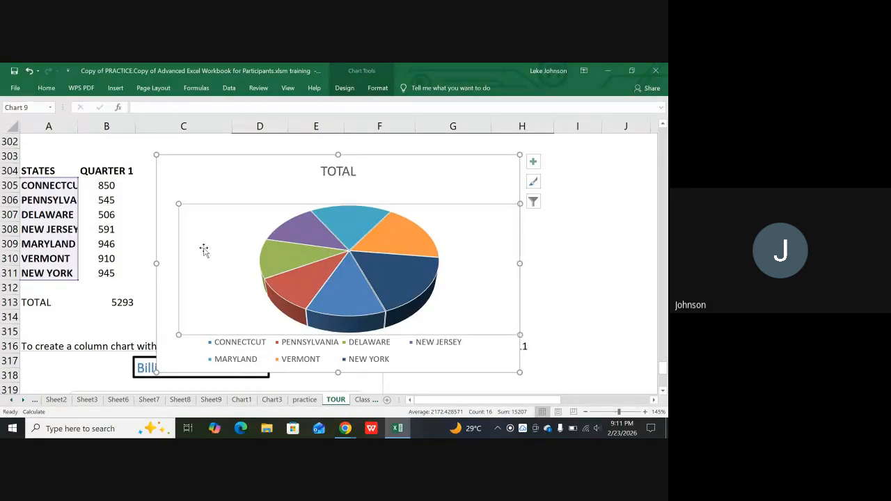
pyautogui.moveTo(178, 204); pyautogui.dragTo(244, 195)
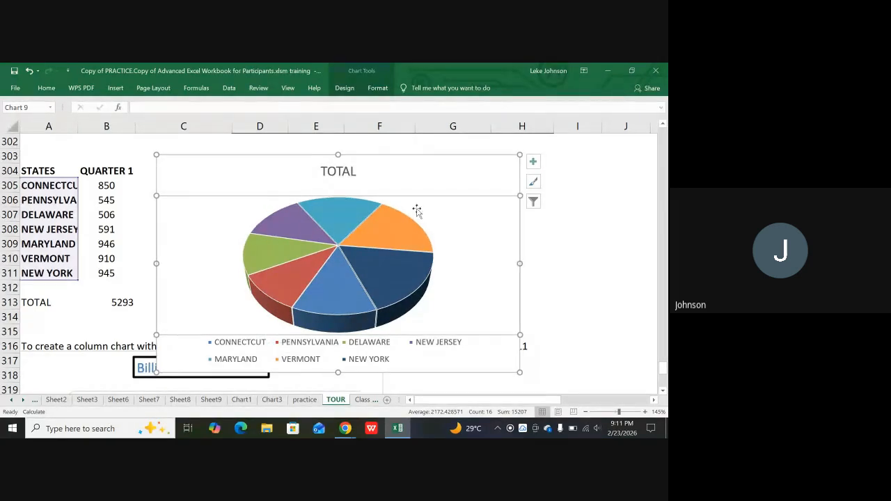
pyautogui.click(432, 175)
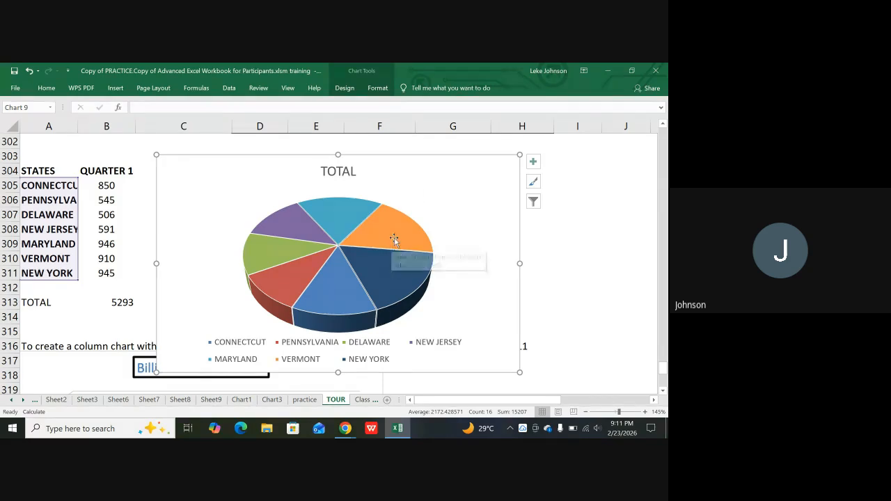
# - Pull the New York slice out of the pie, and push it back against the centre
pyautogui.moveTo(391, 231)
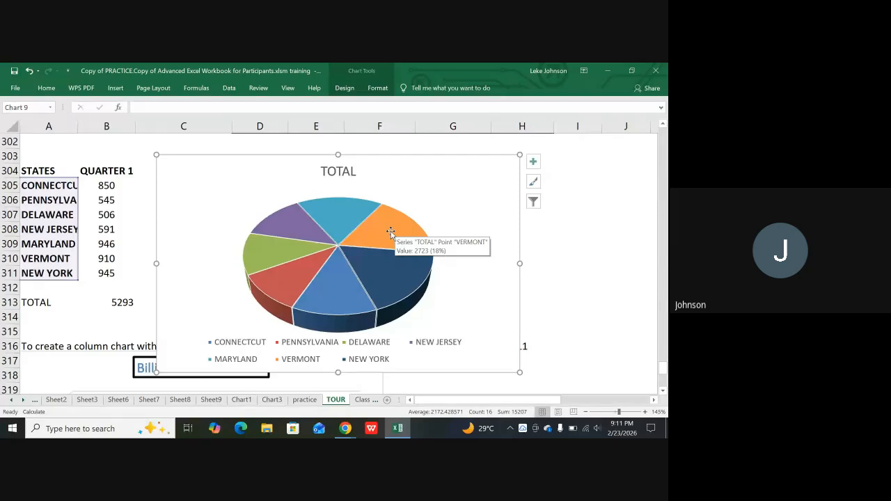
pyautogui.moveTo(343, 207)
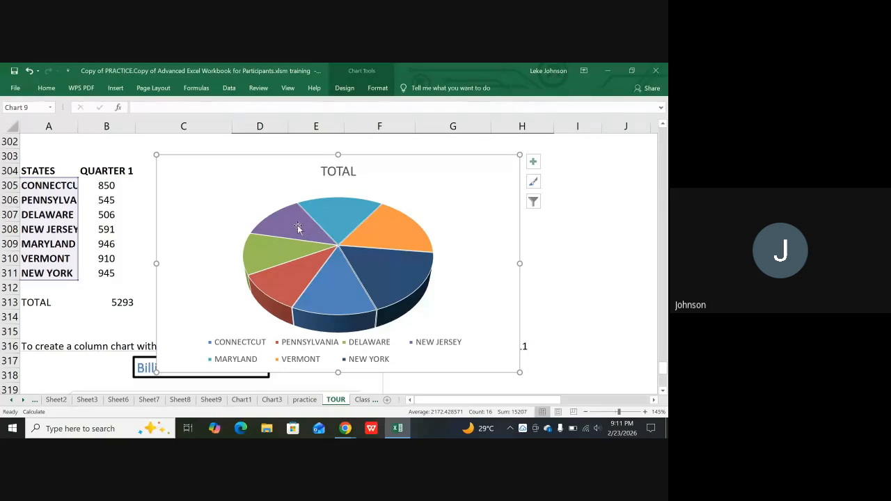
pyautogui.moveTo(296, 223)
pyautogui.moveTo(347, 290)
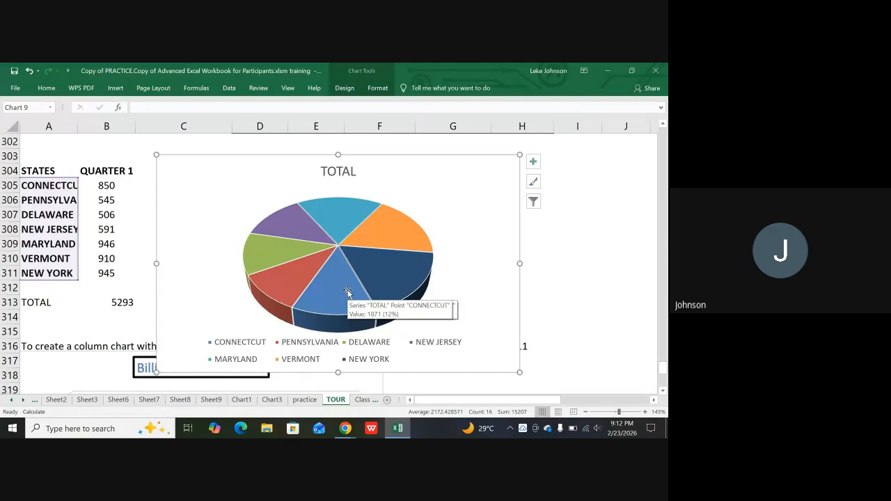
pyautogui.moveTo(394, 285)
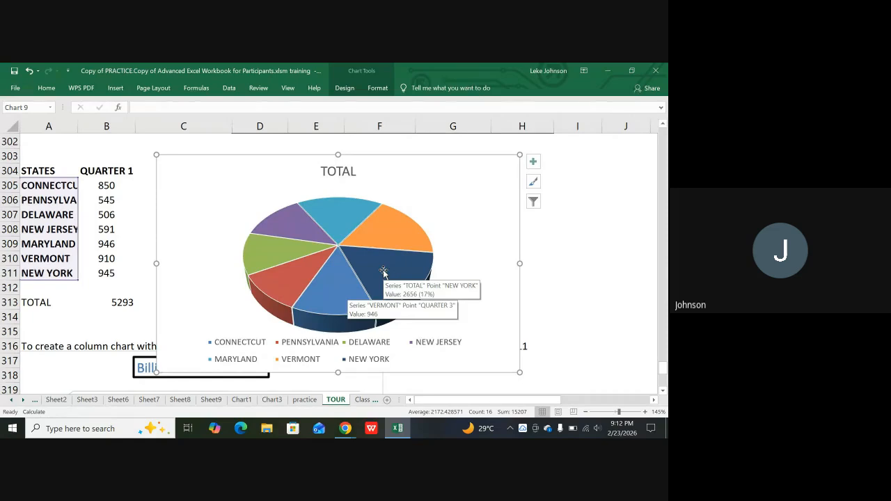
pyautogui.click(382, 272)
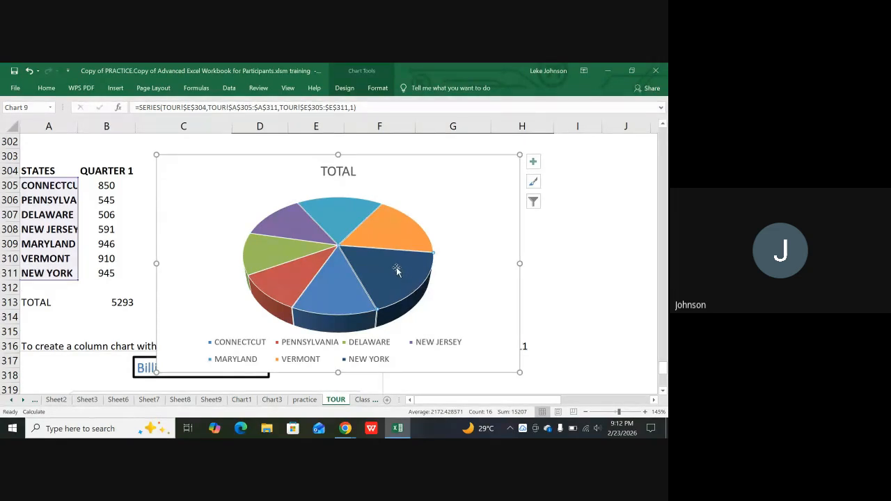
pyautogui.moveTo(416, 277); pyautogui.dragTo(434, 293)
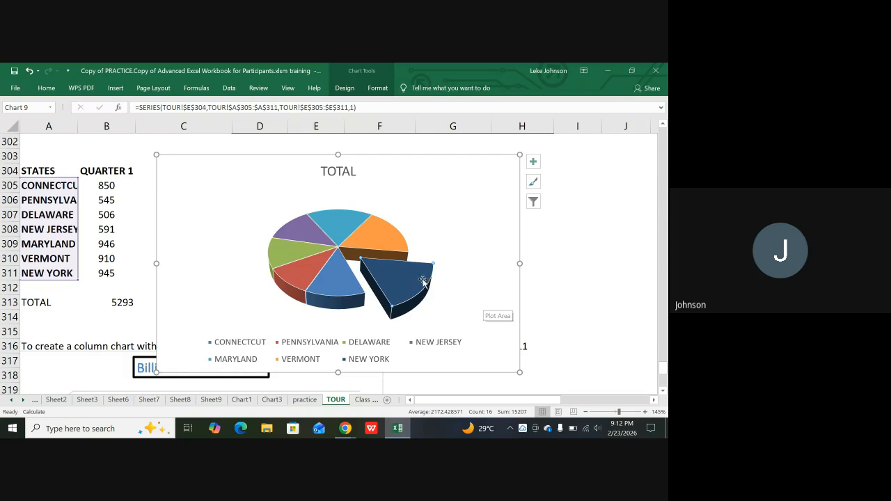
pyautogui.moveTo(404, 274); pyautogui.dragTo(381, 250)
pyautogui.moveTo(310, 217); pyautogui.dragTo(342, 255)
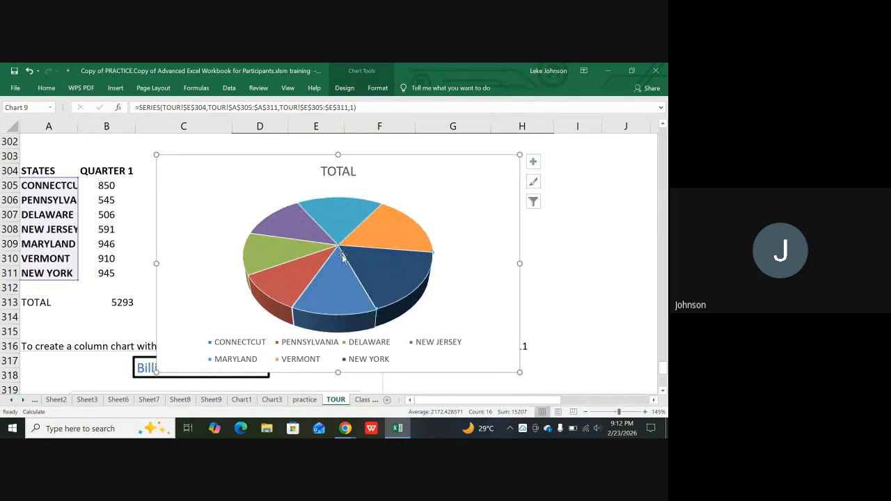
# - Push the New York and Vermont slices individually in to the centre of the pie
pyautogui.click(483, 207)
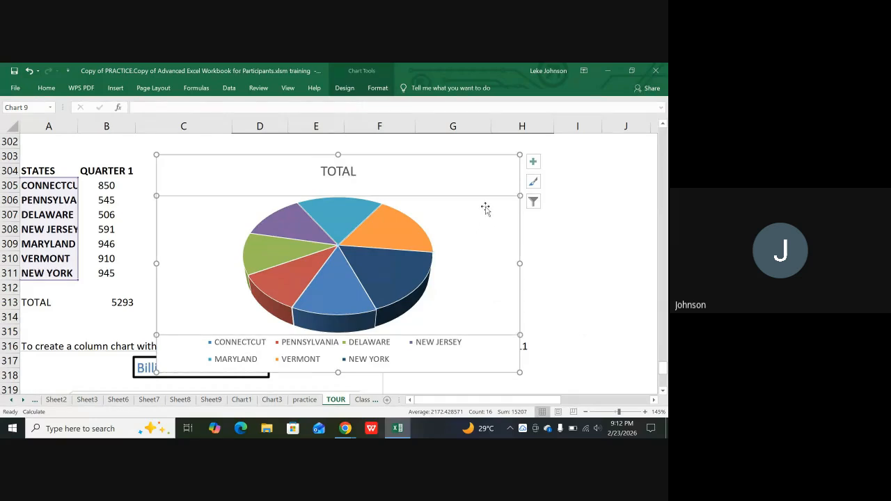
pyautogui.click(373, 265)
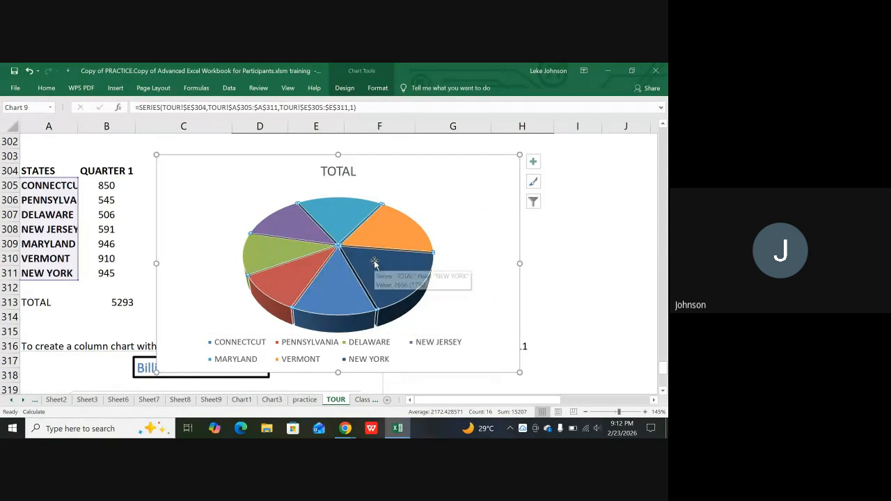
pyautogui.click(374, 260)
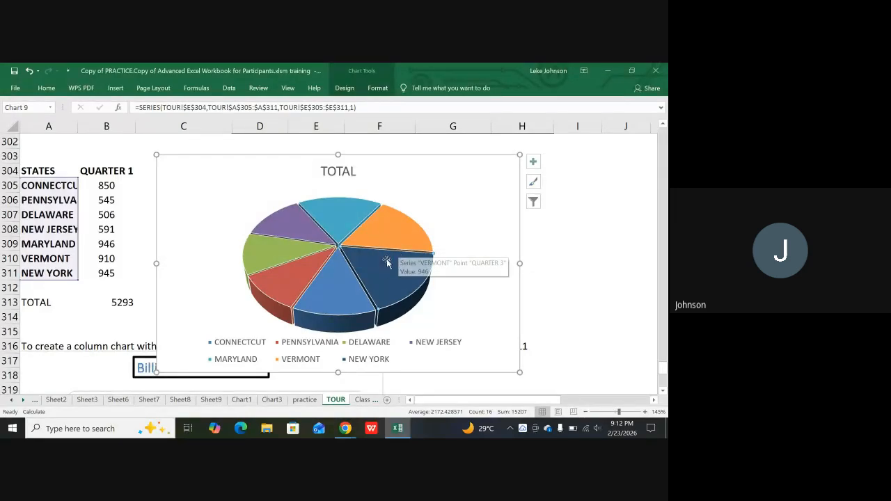
pyautogui.moveTo(385, 269); pyautogui.dragTo(325, 231)
pyautogui.click(383, 224)
pyautogui.moveTo(383, 224); pyautogui.dragTo(330, 226)
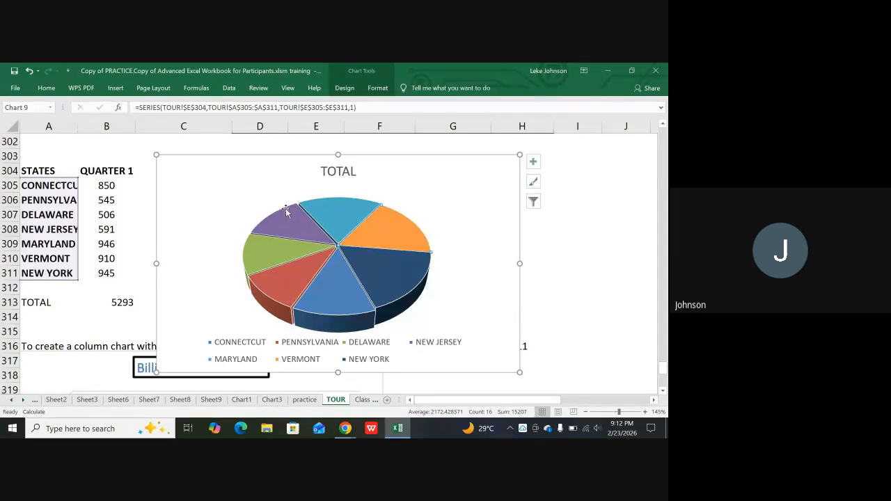
# - Push the remaining state slices in to the pie's centre to close the gaps between them
pyautogui.click(329, 201)
pyautogui.click(268, 220)
pyautogui.click(259, 251)
pyautogui.moveTo(250, 246); pyautogui.dragTo(349, 273)
pyautogui.moveTo(324, 300); pyautogui.dragTo(342, 257)
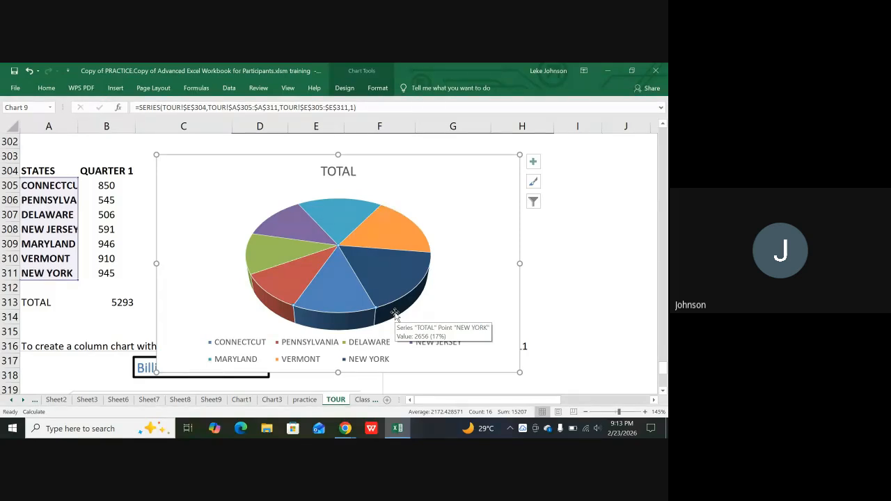
# - Pull only the New York slice away from the pie, and return it to the centre
pyautogui.click(397, 283)
pyautogui.moveTo(397, 283); pyautogui.dragTo(419, 324)
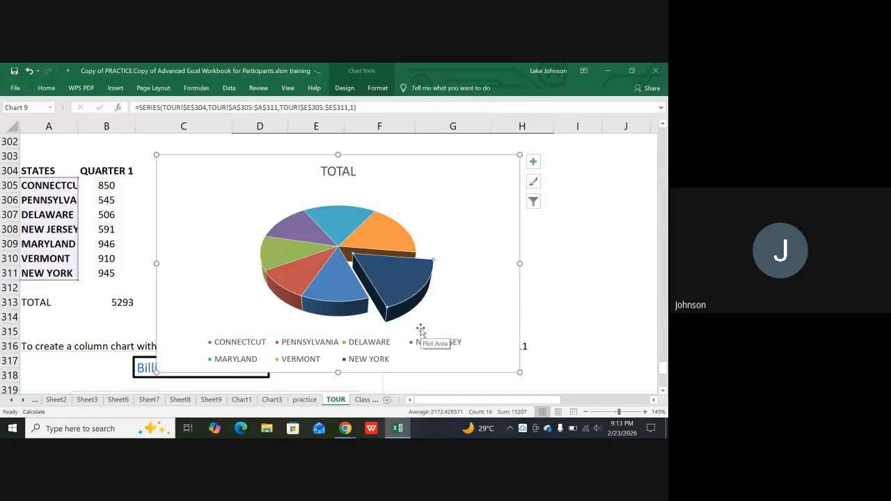
pyautogui.moveTo(414, 285); pyautogui.dragTo(342, 245)
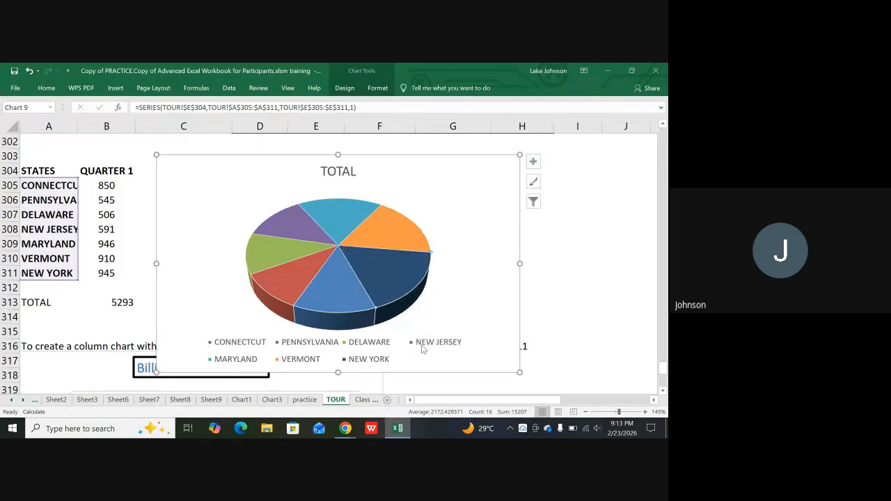
pyautogui.click(486, 172)
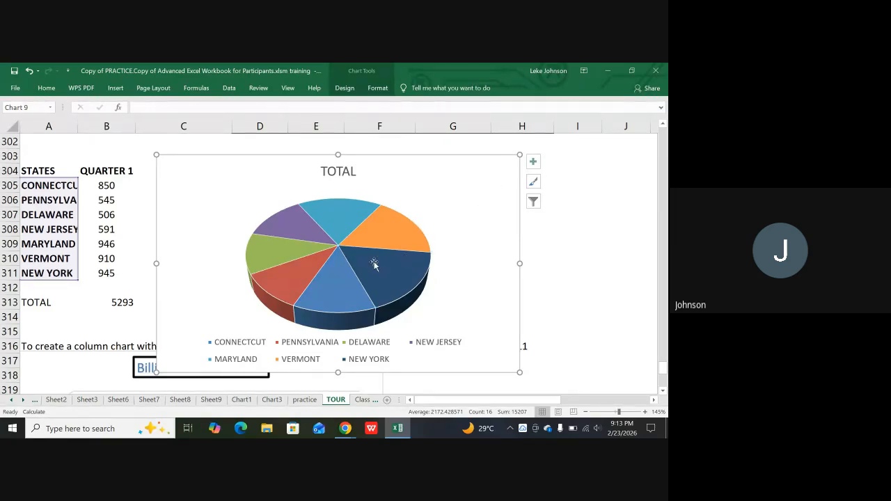
# - Spread all the pie slices far apart together, and bring them back in to the centre
pyautogui.click(385, 236)
pyautogui.moveTo(385, 236); pyautogui.dragTo(449, 231)
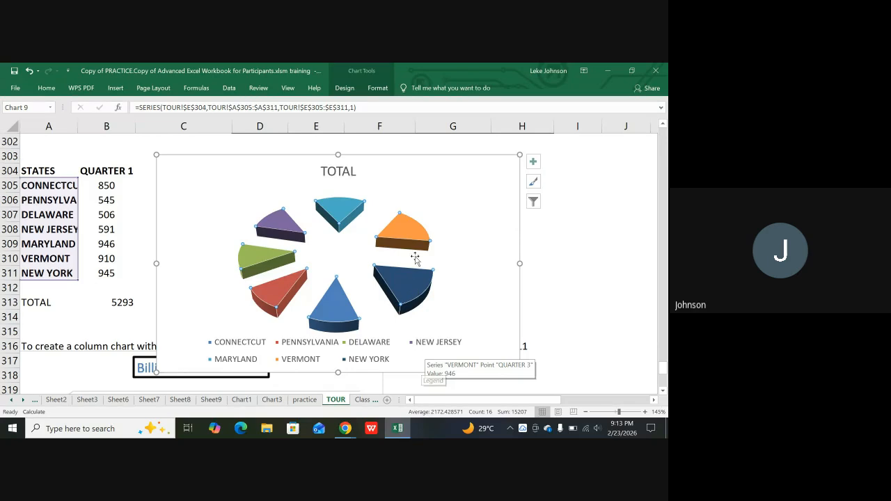
pyautogui.click(486, 174)
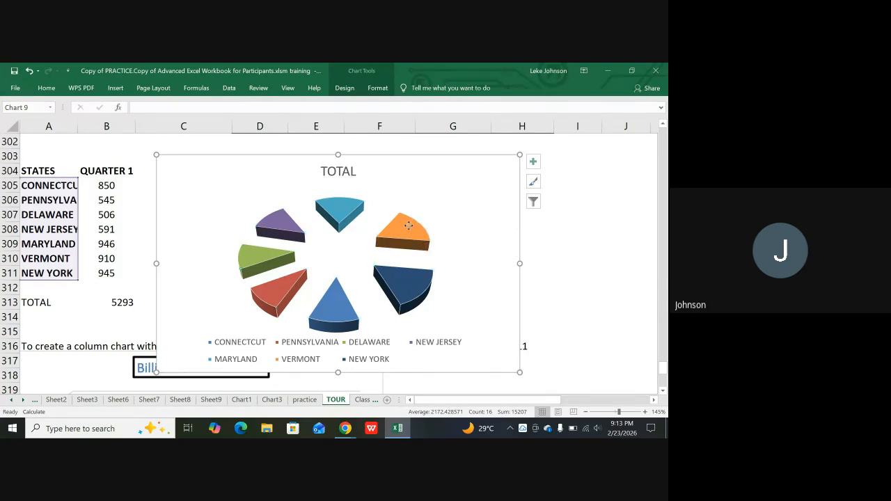
pyautogui.moveTo(409, 228); pyautogui.dragTo(355, 265)
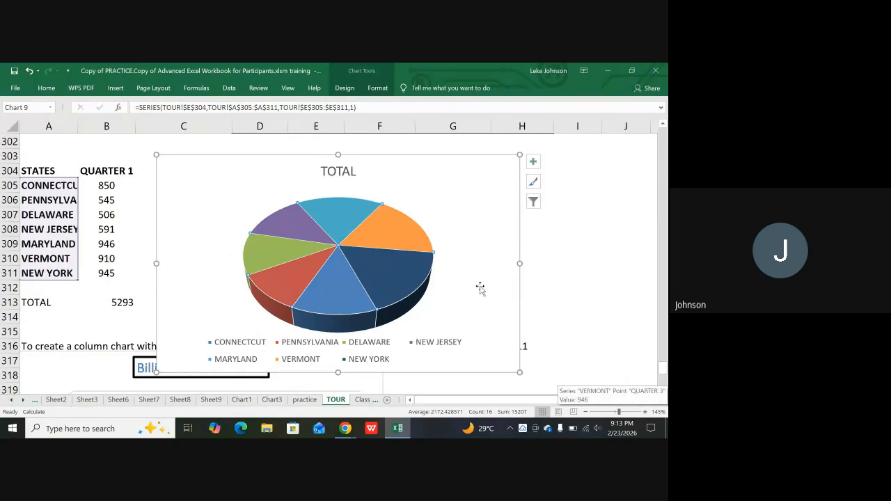
pyautogui.click(495, 164)
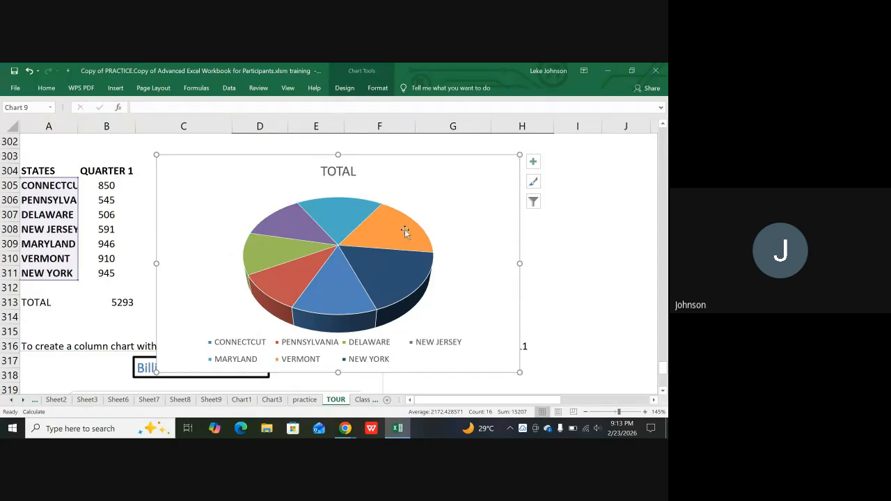
# - Separate all the pie slices slightly from the centre, and apply chart Style 1
pyautogui.moveTo(392, 230)
pyautogui.mouseDown()
pyautogui.moveTo(424, 226)
pyautogui.moveTo(406, 233)
pyautogui.mouseUp()
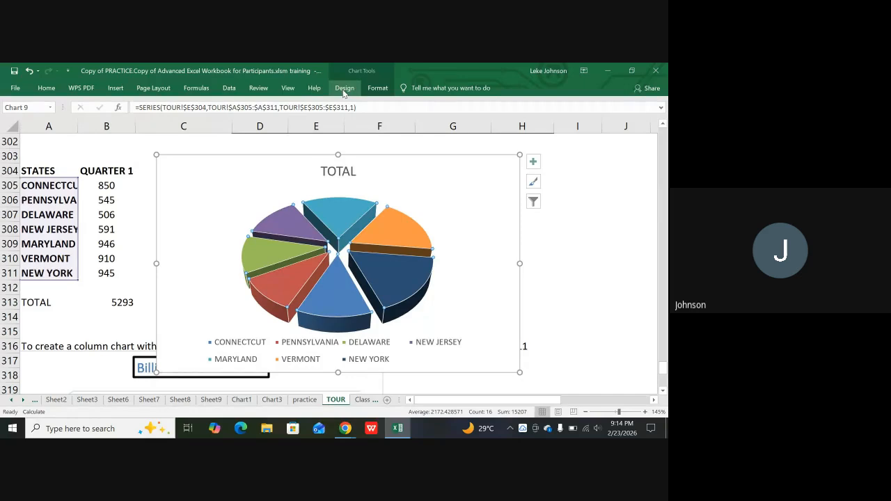
pyautogui.rightClick(338, 214)
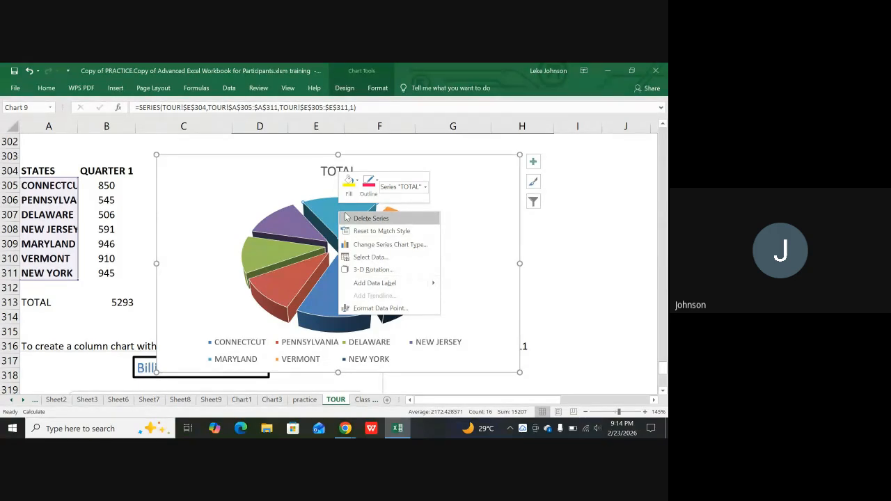
pyautogui.click(332, 206)
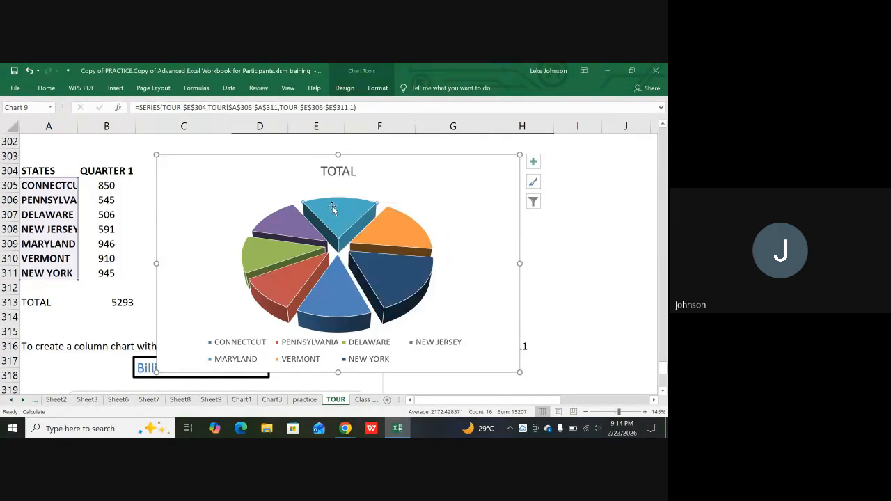
pyautogui.click(344, 88)
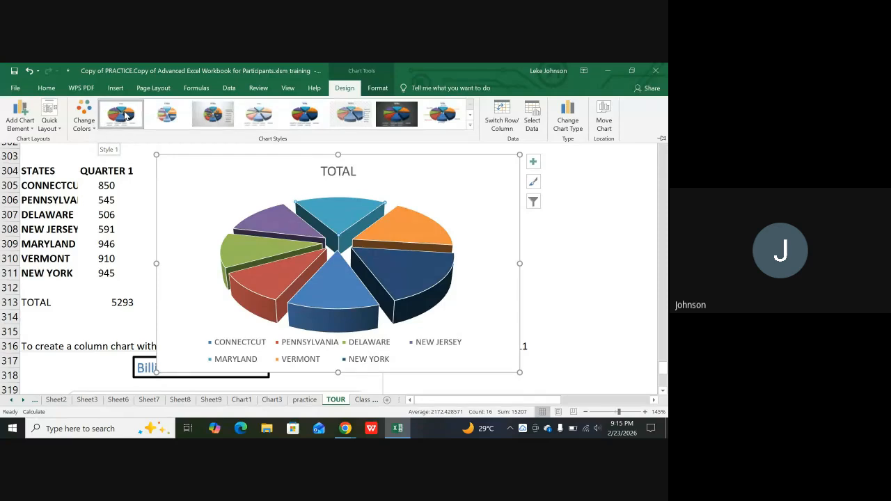
pyautogui.click(124, 115)
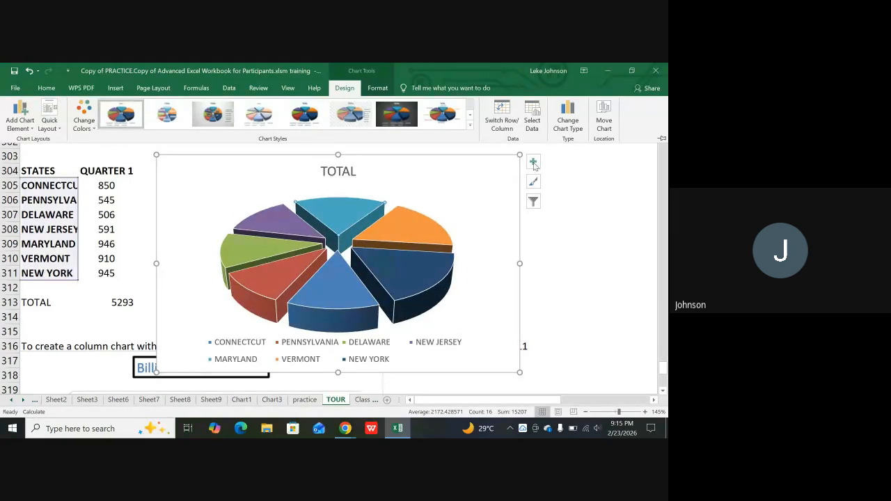
# - Switch the pie chart's rows and columns and back again, twice
pyautogui.click(506, 120)
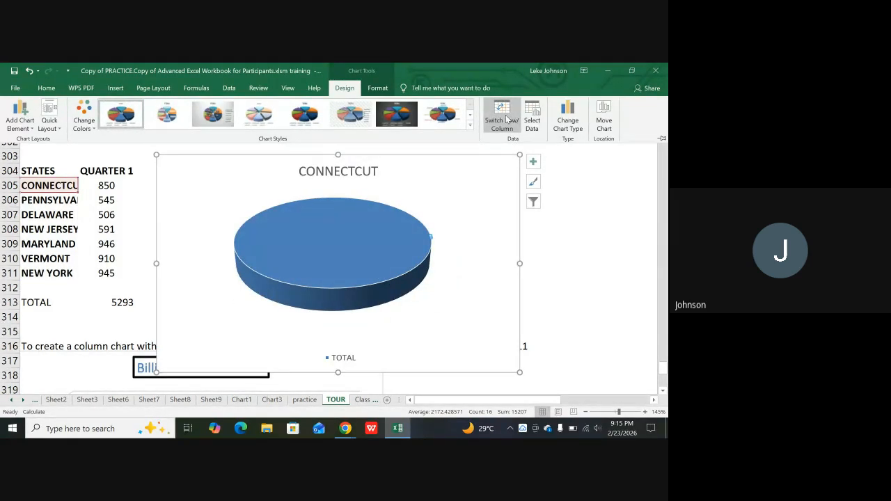
pyautogui.click(507, 119)
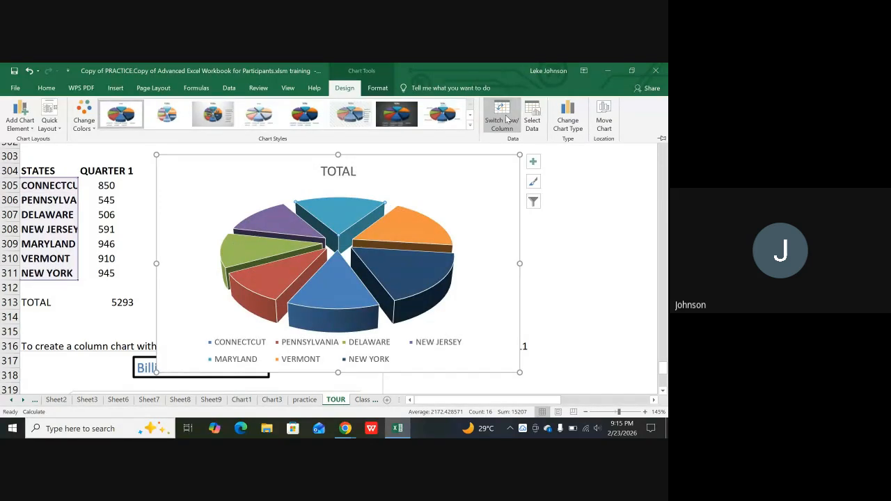
pyautogui.click(507, 120)
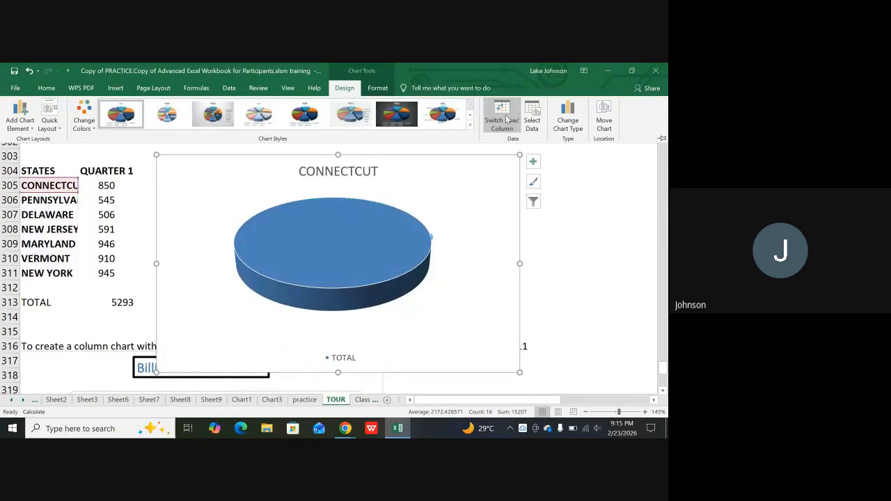
pyautogui.click(507, 119)
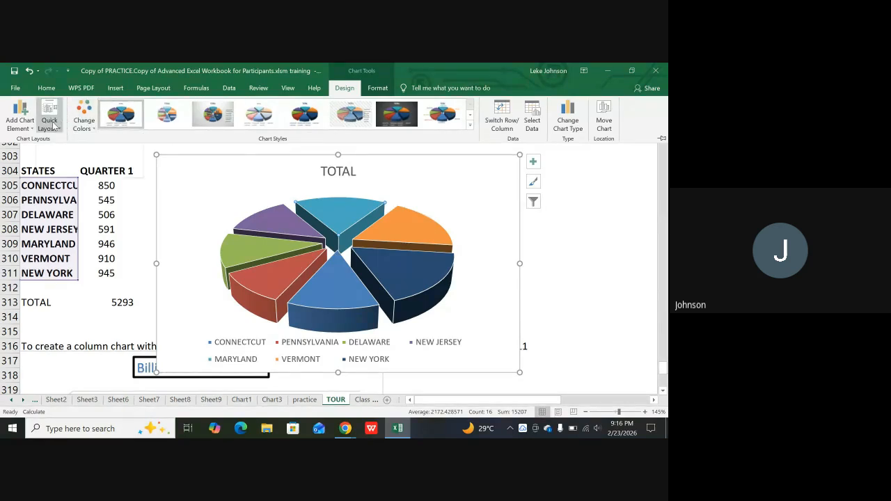
pyautogui.click(378, 88)
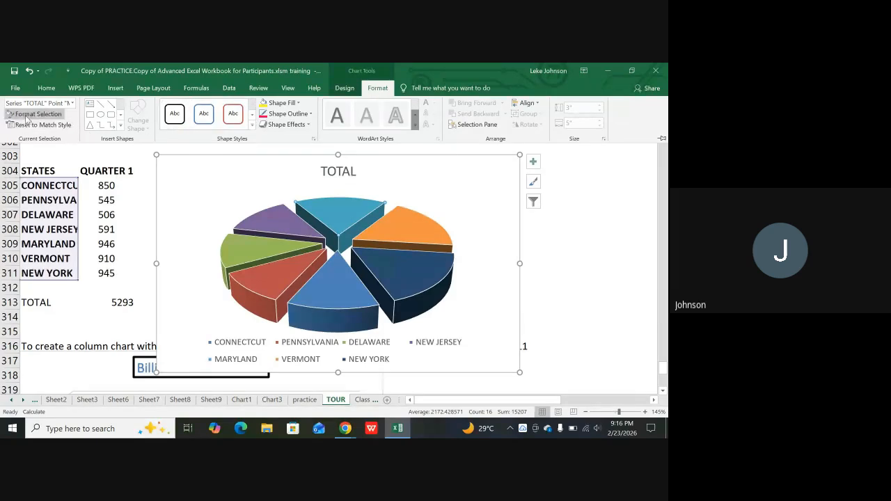
pyautogui.click(344, 88)
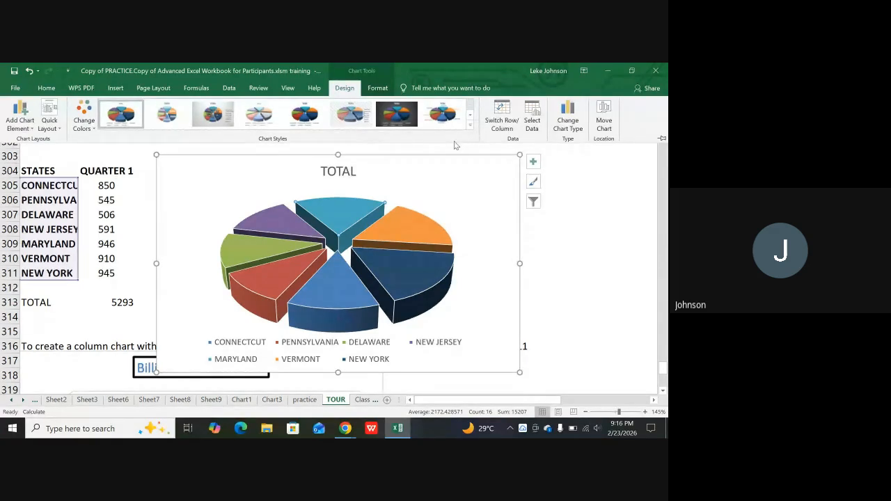
# - Exclude CONNECTCUT, PENNSYLVANIA, DELAWARE, NEW JERSEY and MARYLAND from the pie chart's data source, and undo the change
pyautogui.rightClick(415, 196)
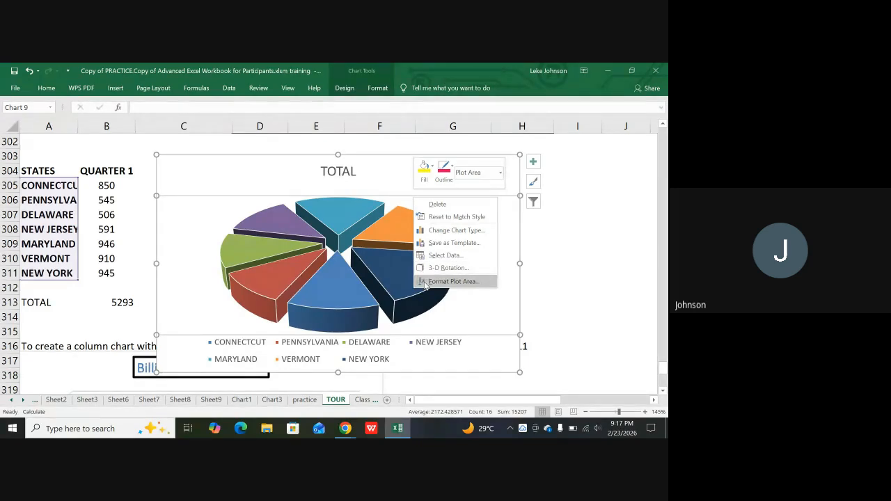
pyautogui.click(449, 256)
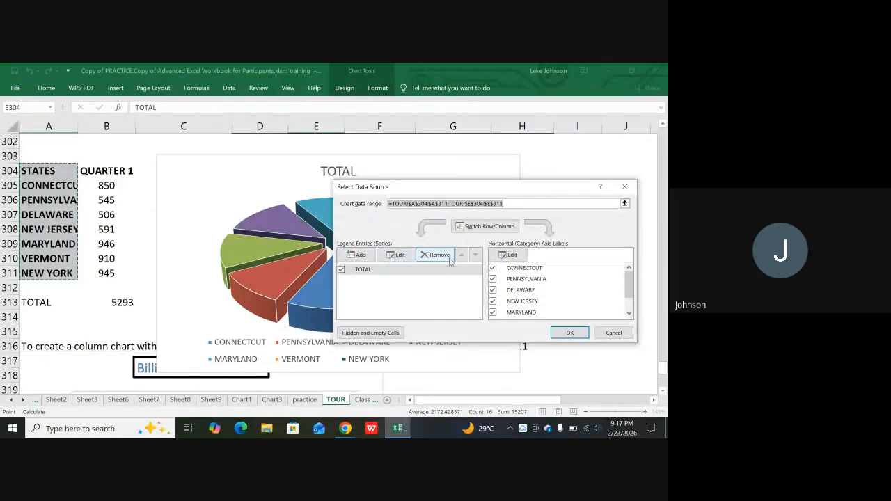
pyautogui.click(492, 269)
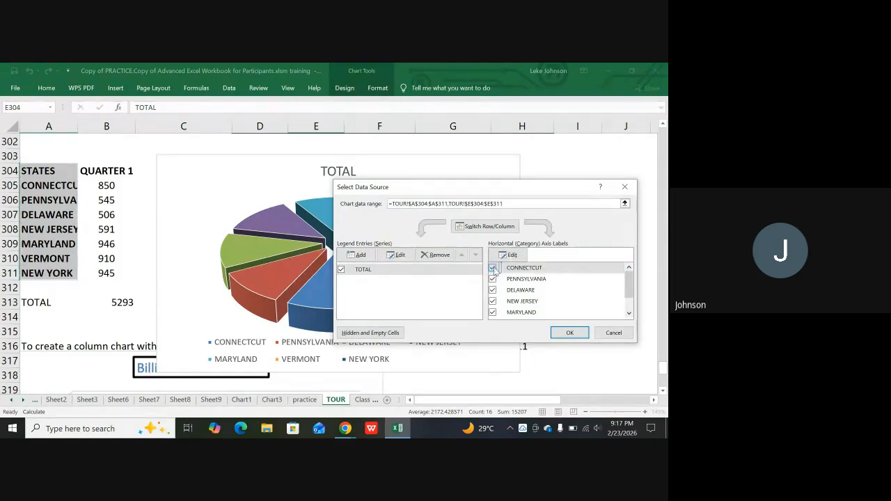
pyautogui.click(492, 280)
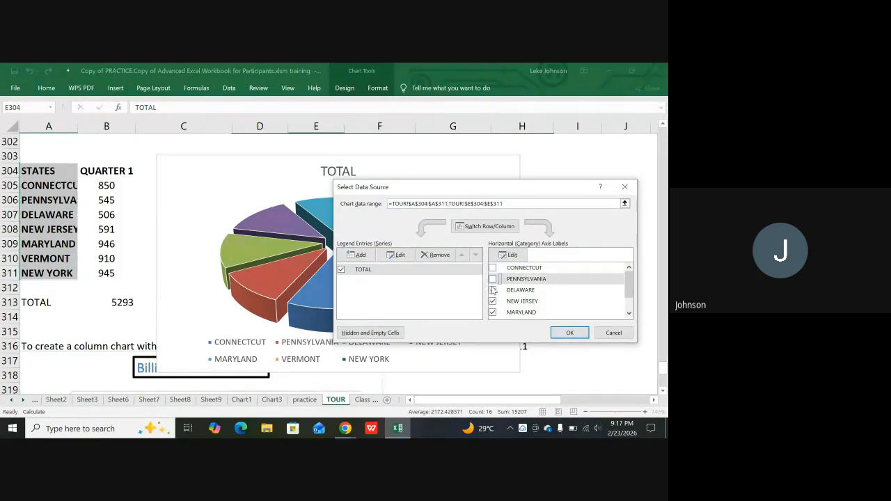
pyautogui.click(492, 290)
pyautogui.click(492, 301)
pyautogui.click(492, 312)
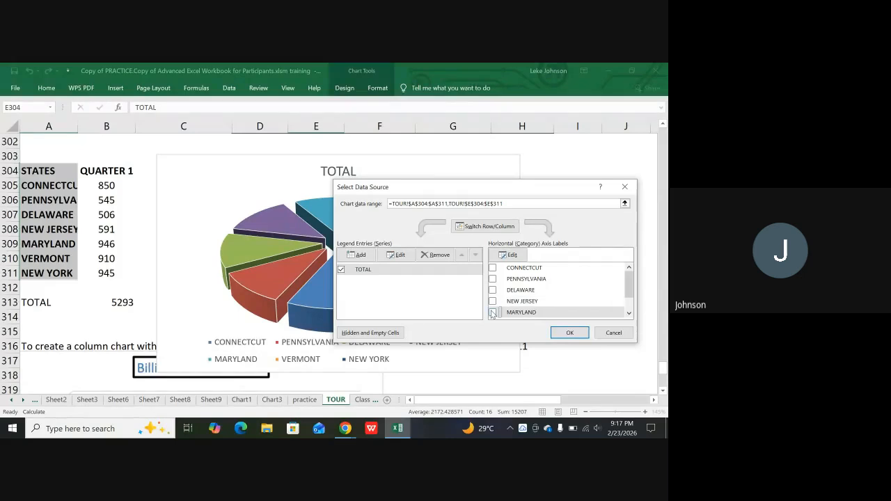
pyautogui.click(567, 332)
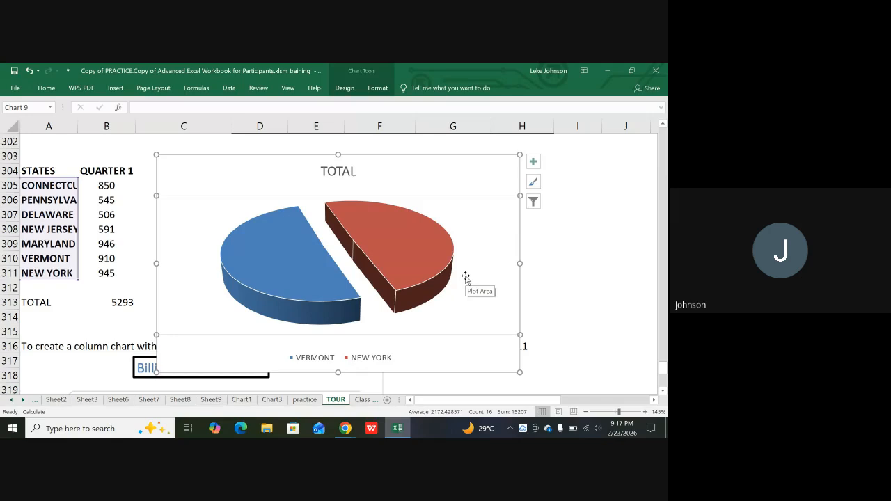
pyautogui.hotkey('ctrl', 'z')
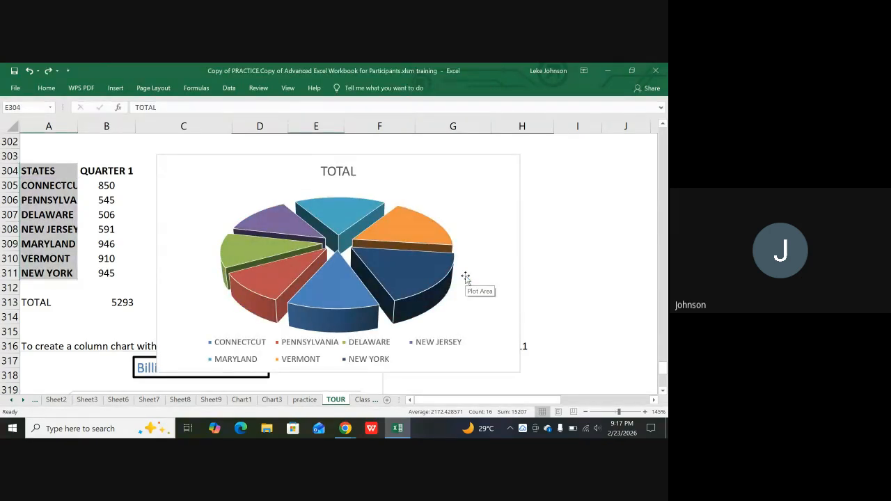
# - Replace the pie chart's title with "Billions of Gallon Sold"
pyautogui.click(488, 240)
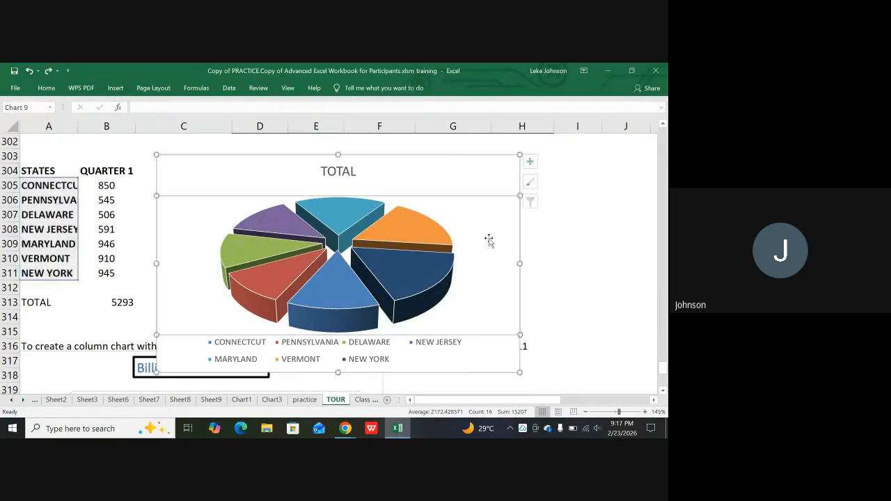
pyautogui.doubleClick(334, 174)
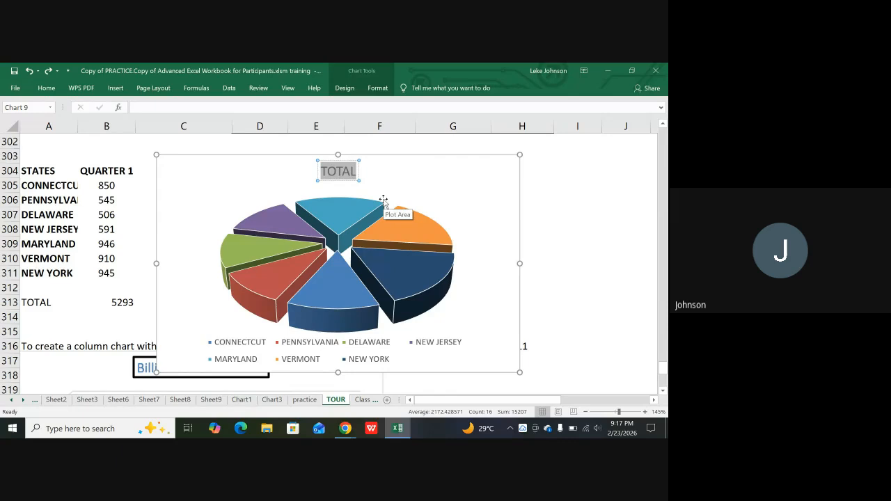
pyautogui.write('Billions')
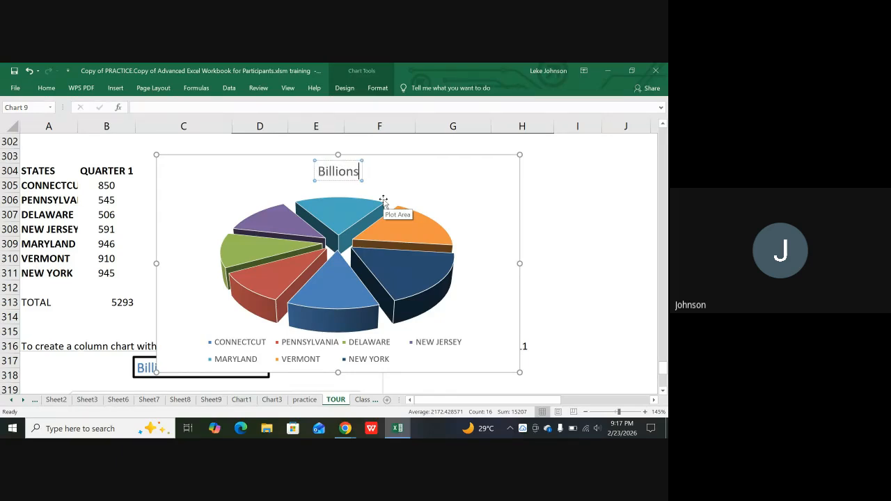
pyautogui.write(' of')
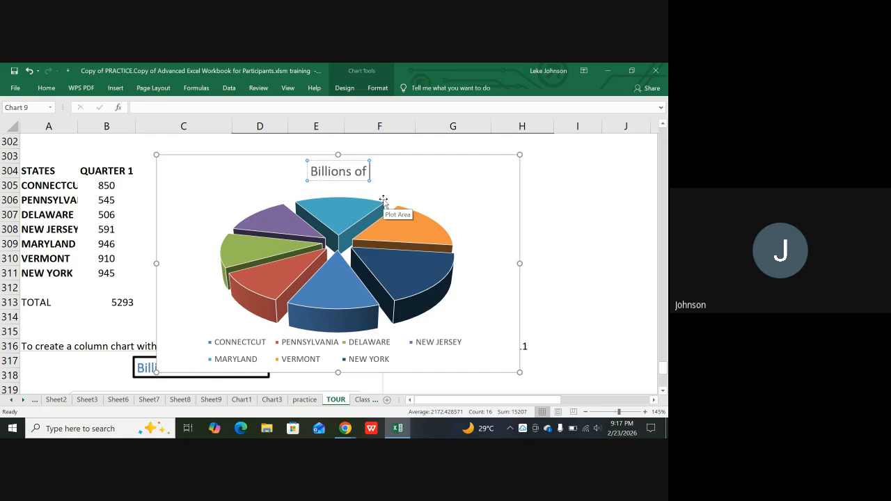
pyautogui.write(' Ga')
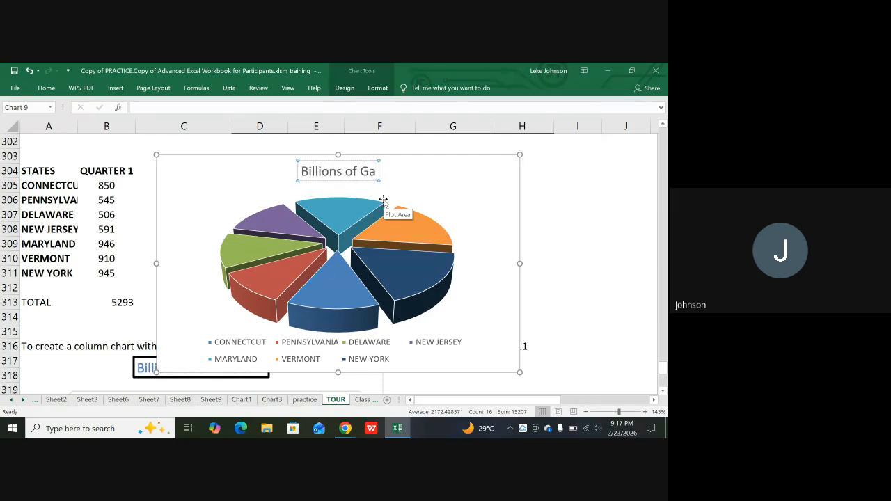
pyautogui.write('llon Sold')
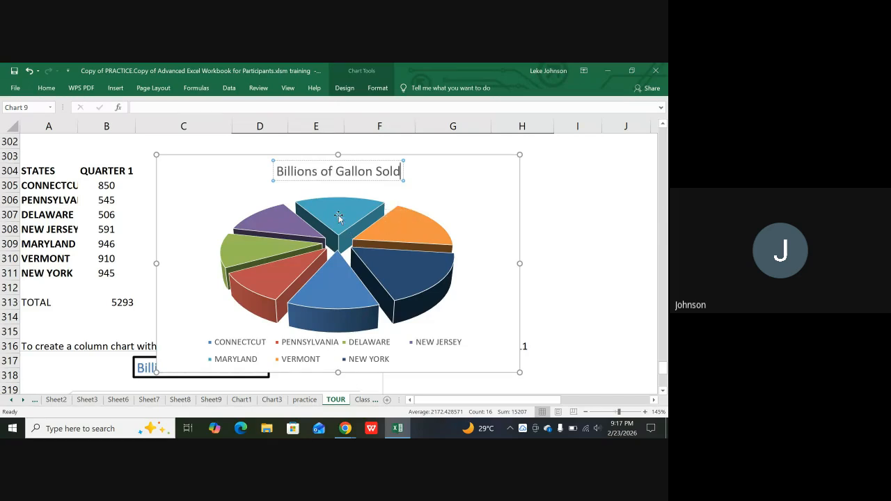
pyautogui.click(243, 175)
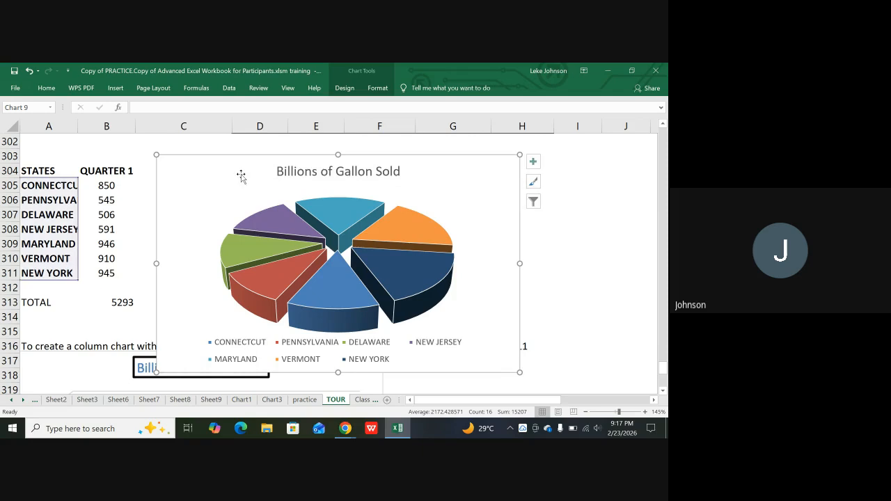
# - Move the chart title to the upper-right corner of the chart area
pyautogui.click(340, 172)
pyautogui.click(337, 172)
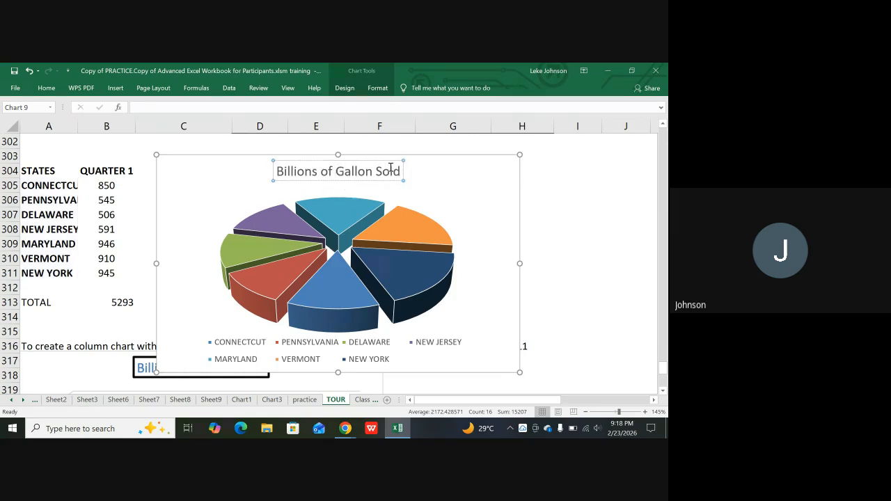
pyautogui.moveTo(384, 162); pyautogui.dragTo(498, 158)
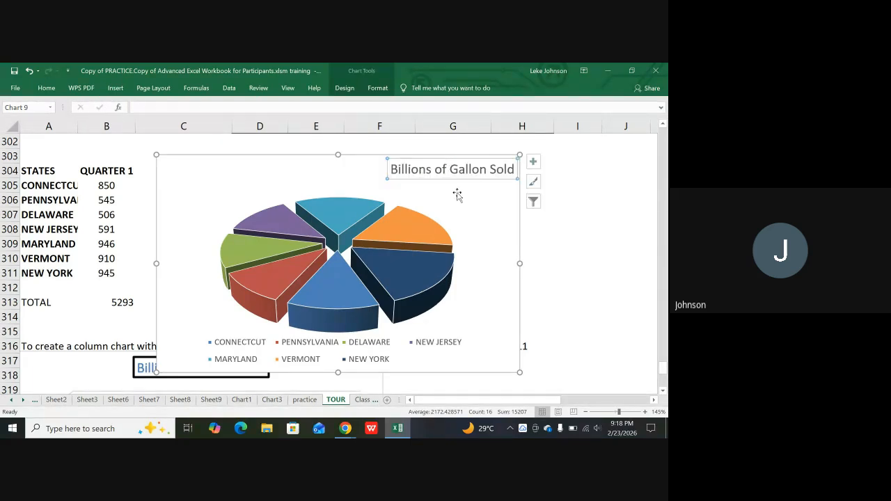
pyautogui.click(337, 190)
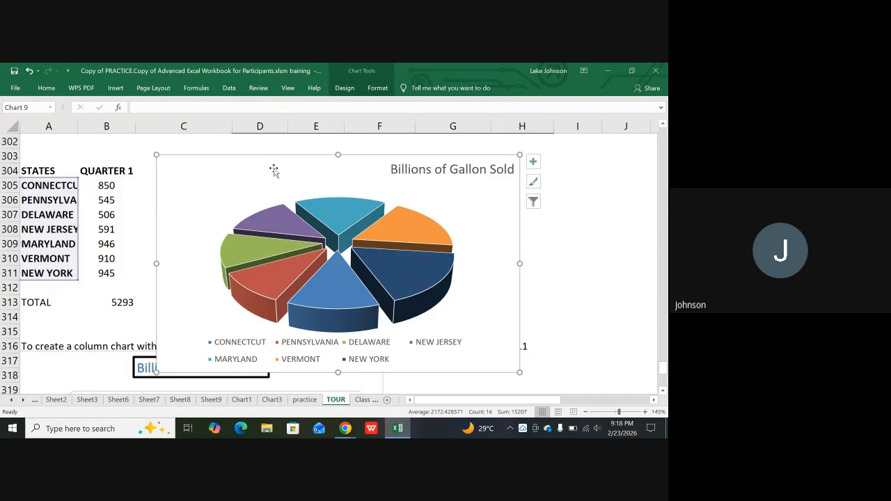
# - Try to resize the plot area inside the pie chart
pyautogui.click(238, 212)
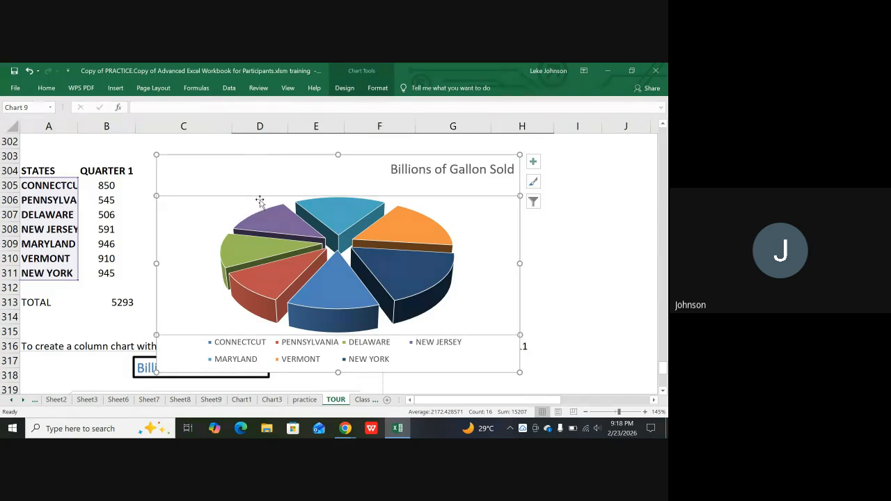
pyautogui.moveTo(271, 196)
pyautogui.mouseDown()
pyautogui.moveTo(278, 180)
pyautogui.moveTo(279, 195)
pyautogui.mouseUp()
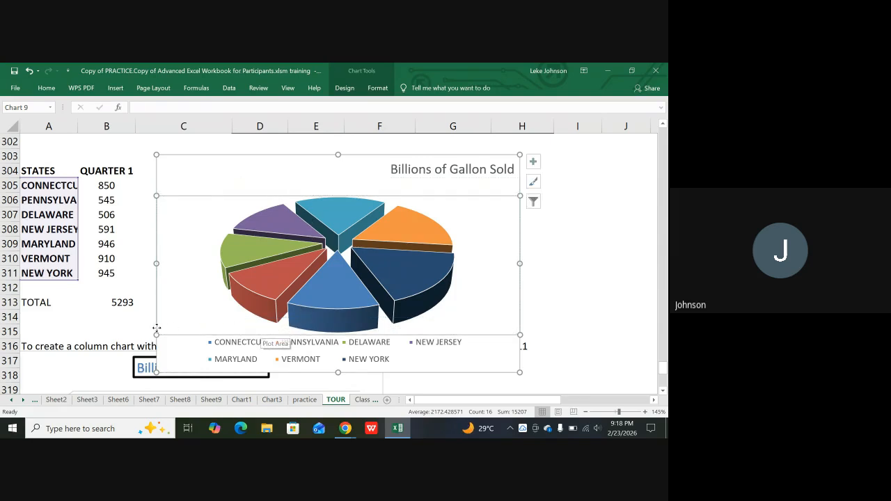
pyautogui.moveTo(158, 337)
pyautogui.mouseDown()
pyautogui.moveTo(179, 343)
pyautogui.moveTo(188, 335)
pyautogui.mouseUp()
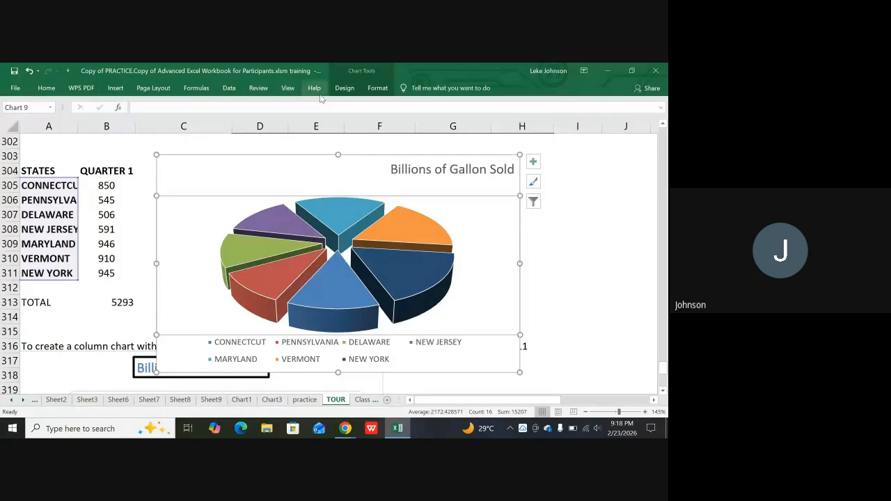
# - Apply the quick layout that centers the title above the pie, labels each slice with its state name and omits the legend
pyautogui.click(344, 87)
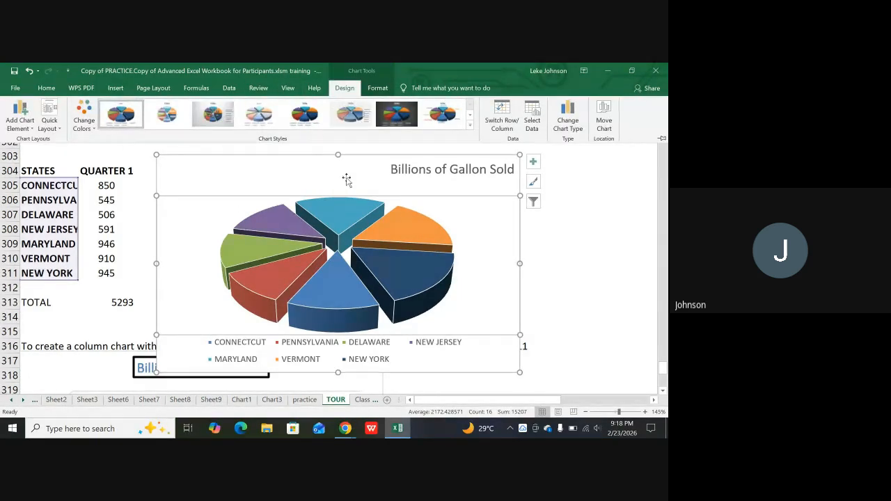
pyautogui.click(60, 123)
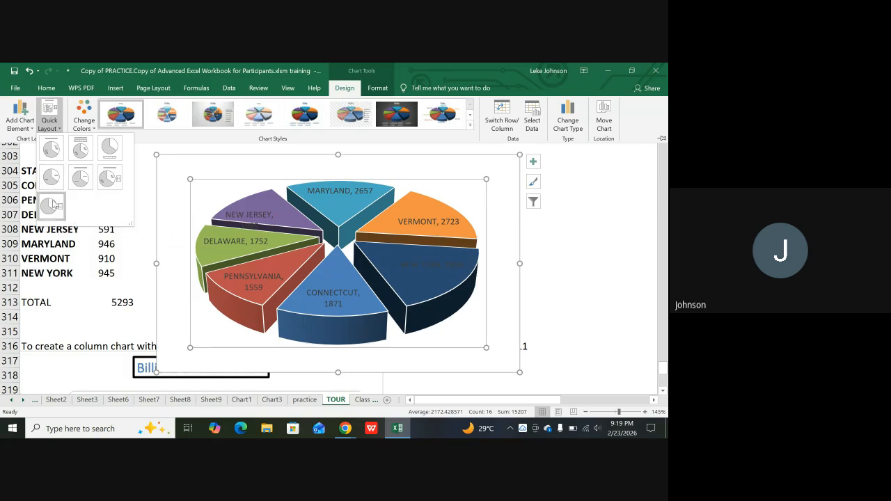
pyautogui.click(80, 177)
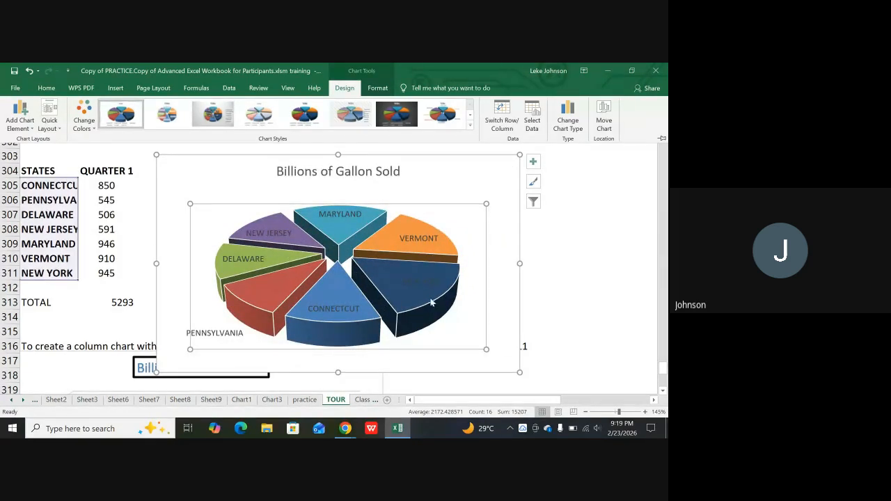
# - Enlarge the plot area to nearly the full width of the chart and shift it slightly upward beneath the title
pyautogui.click(189, 348)
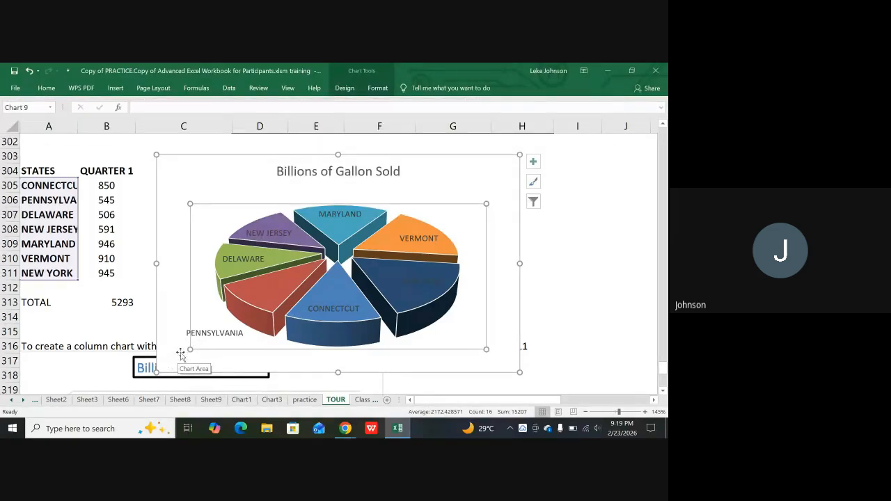
pyautogui.moveTo(191, 348); pyautogui.dragTo(157, 366)
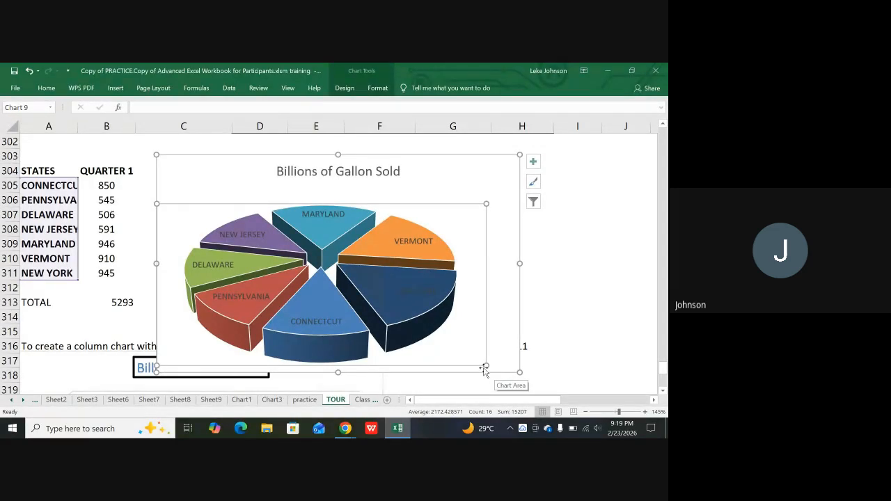
pyautogui.moveTo(486, 366); pyautogui.dragTo(517, 286)
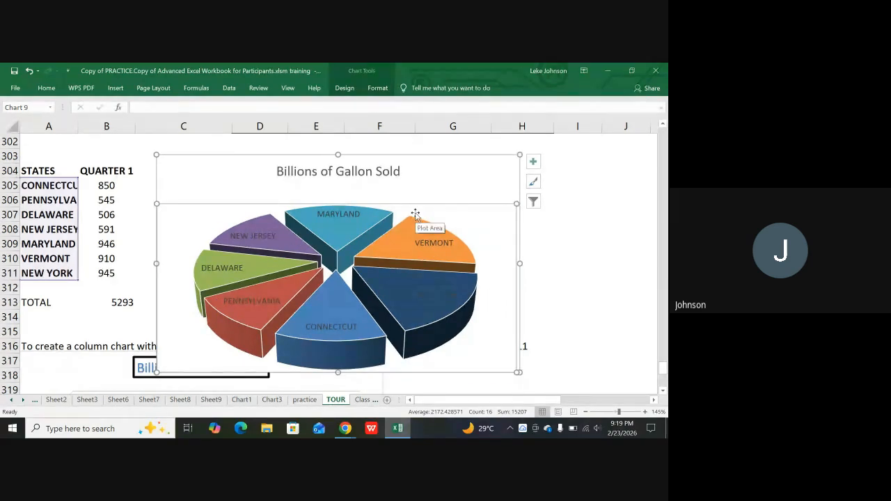
pyautogui.moveTo(415, 213); pyautogui.dragTo(425, 206)
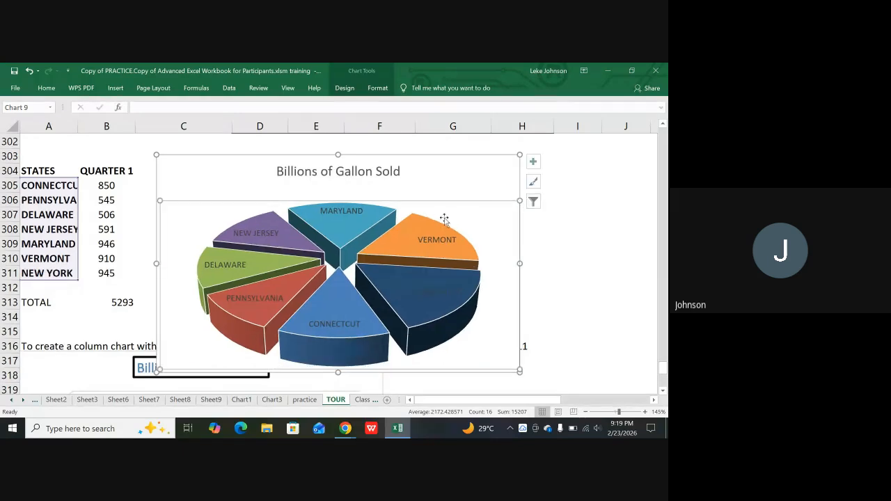
pyautogui.click(439, 183)
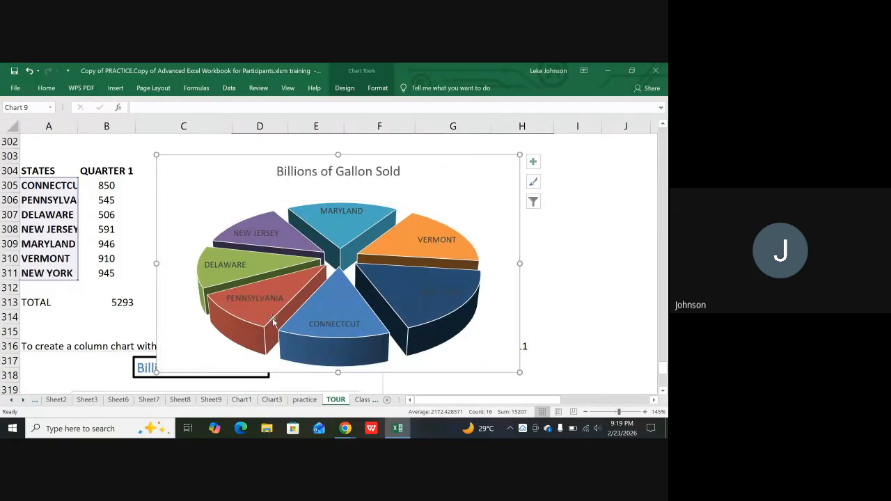
# - Format the state name labels on the pie slices in white text at font size 9
pyautogui.click(273, 238)
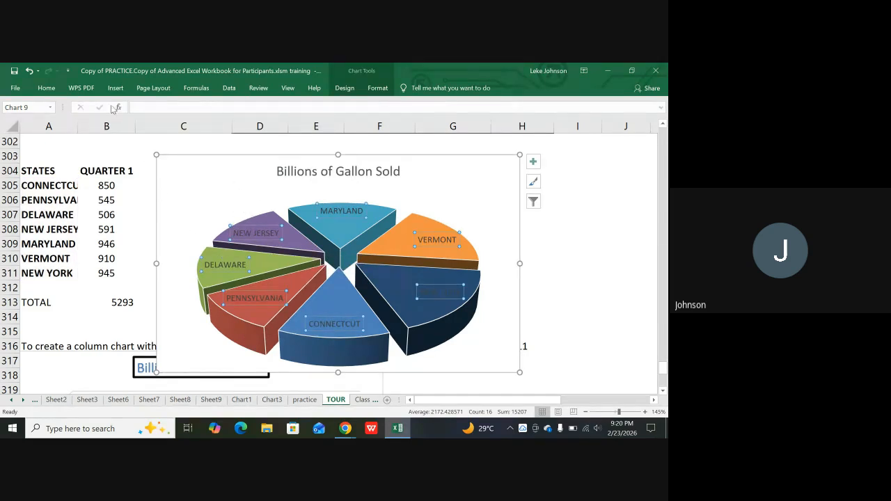
pyautogui.click(50, 93)
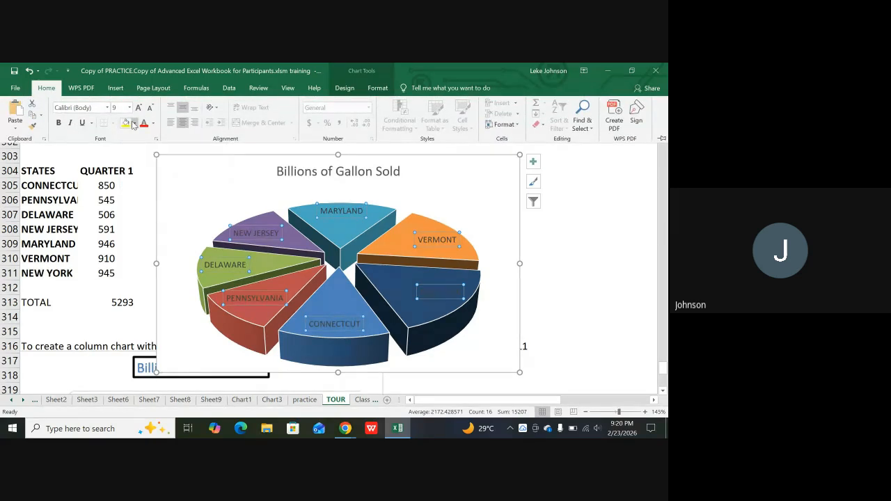
pyautogui.click(153, 124)
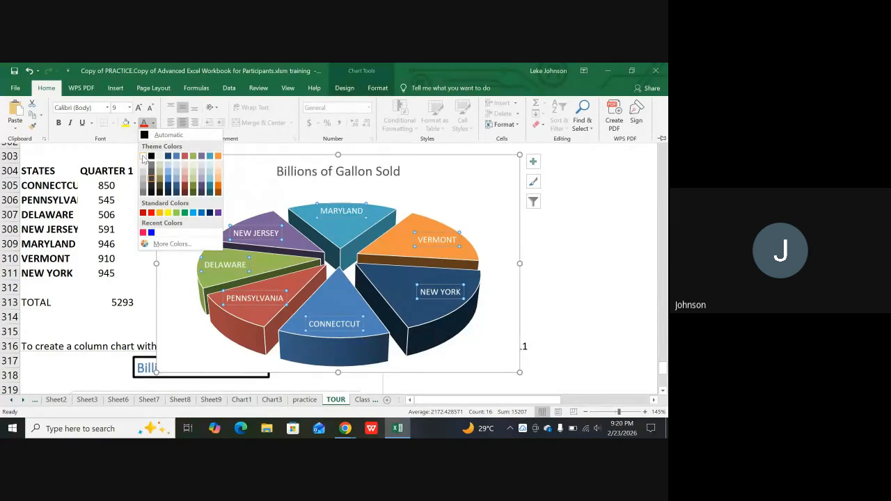
pyautogui.click(144, 158)
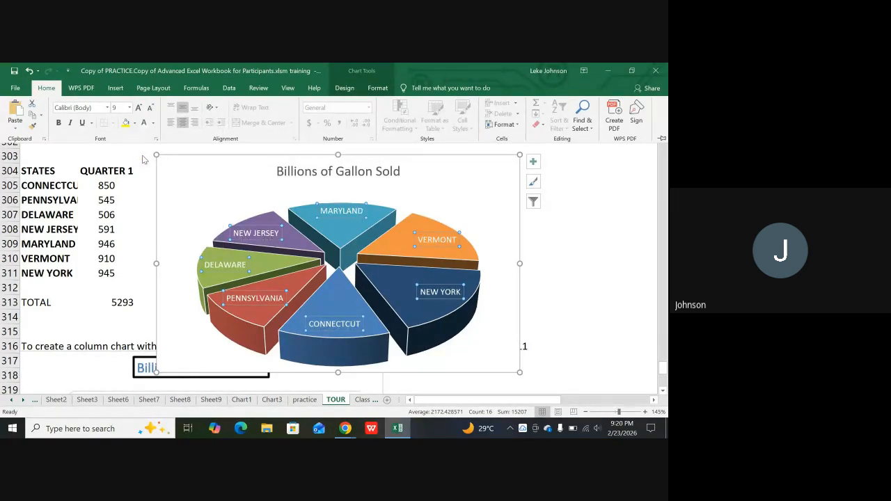
pyautogui.click(130, 107)
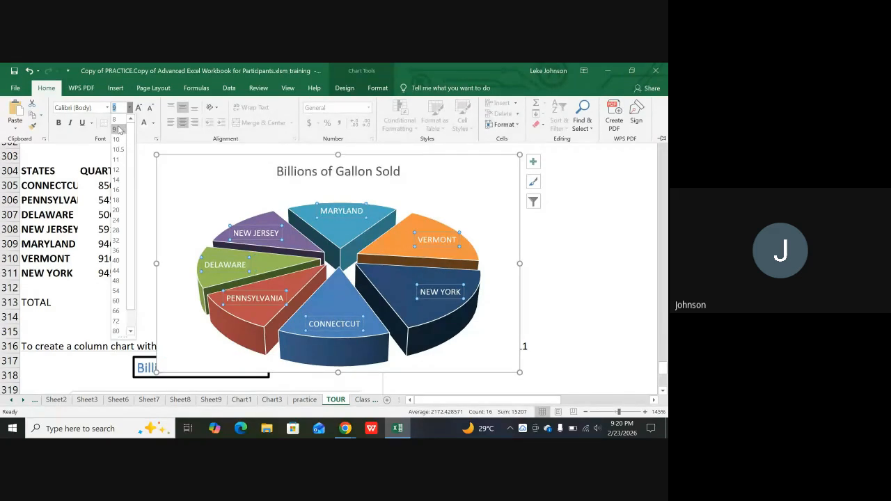
pyautogui.click(117, 129)
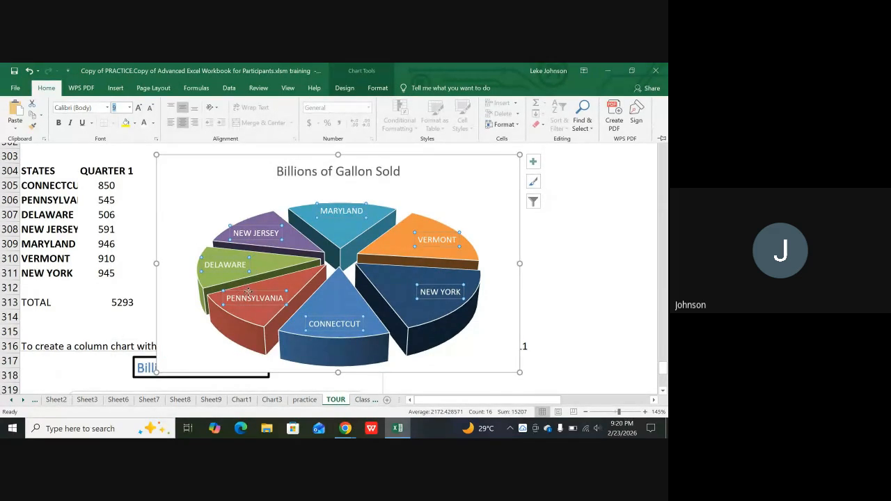
# - Move the PENNSYLVANIA, CONNECTCUT and NEW YORK labels inward, closer to the middle of their slices
pyautogui.click(248, 293)
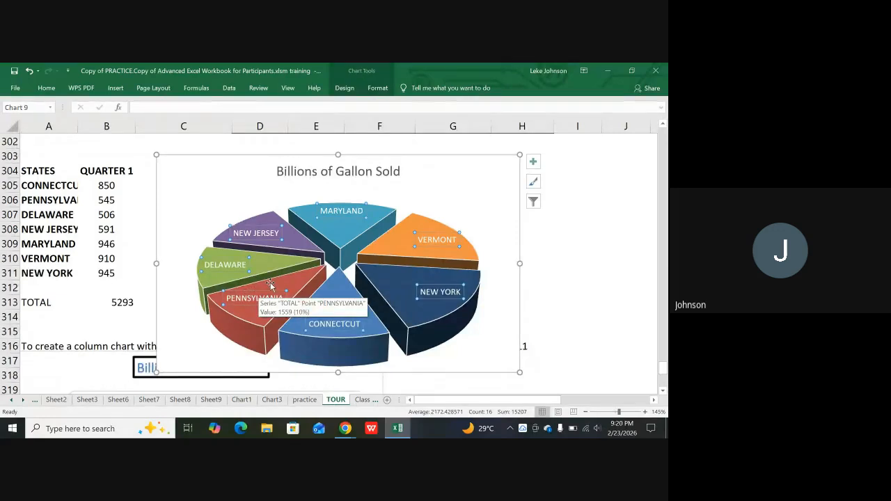
pyautogui.click(265, 291)
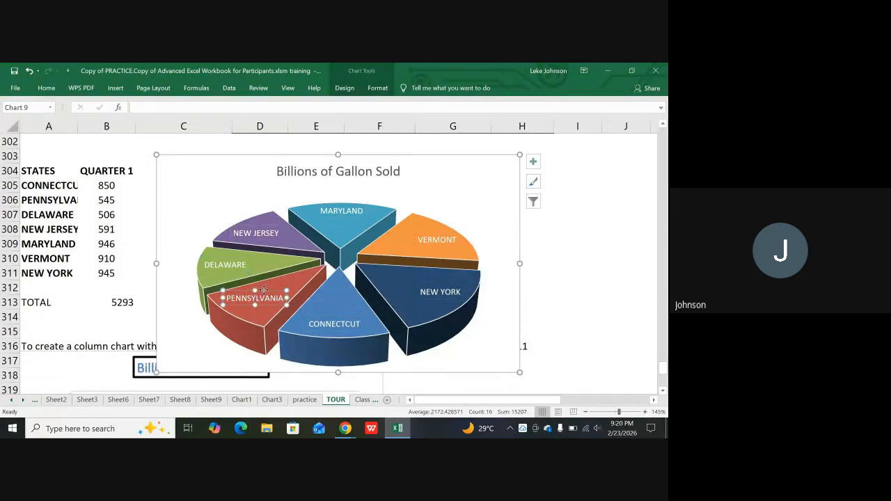
pyautogui.moveTo(265, 291); pyautogui.dragTo(276, 285)
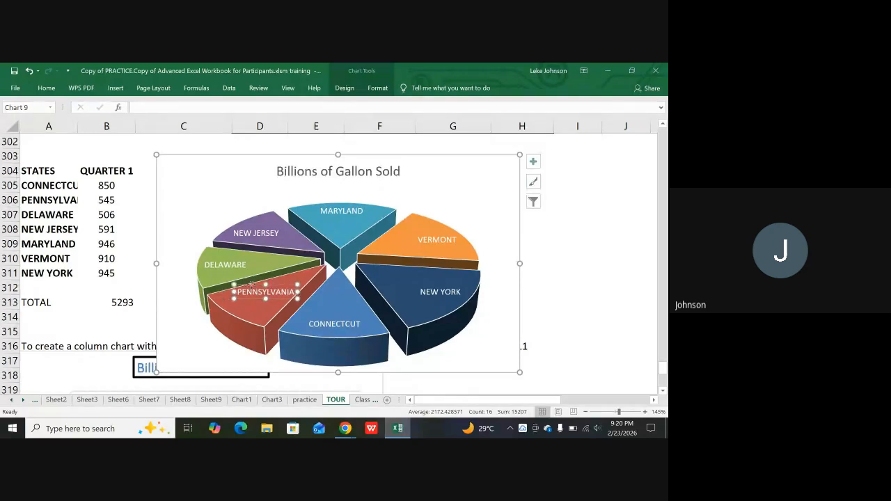
pyautogui.click(330, 326)
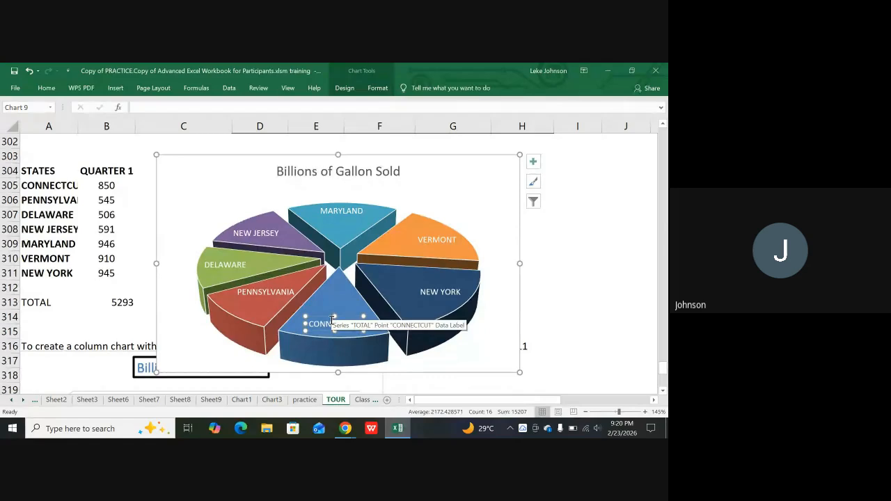
pyautogui.moveTo(332, 320); pyautogui.dragTo(332, 304)
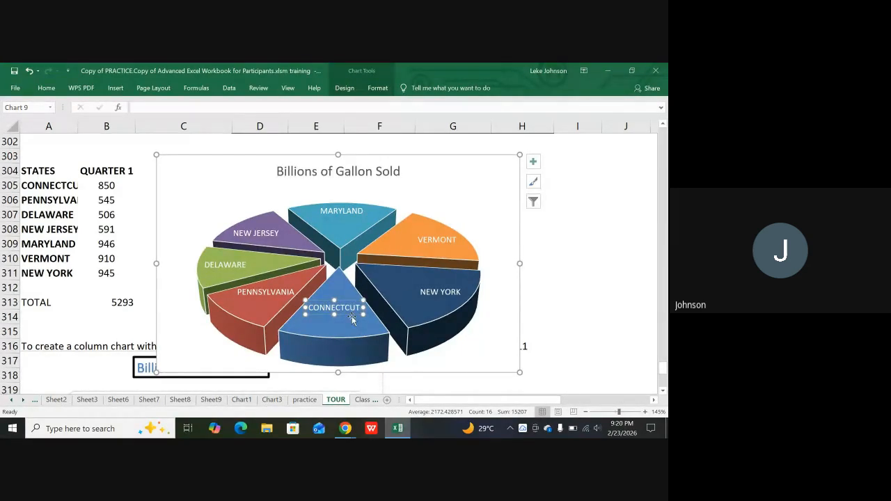
pyautogui.click(433, 293)
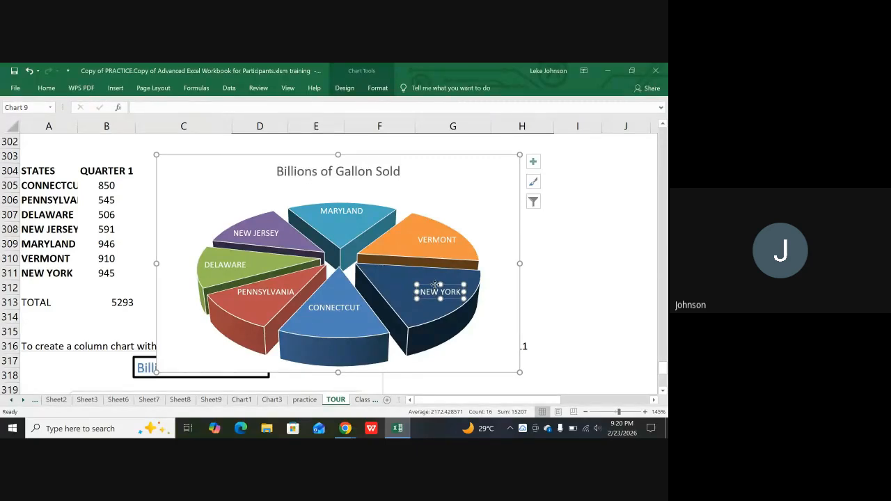
pyautogui.moveTo(434, 286); pyautogui.dragTo(399, 274)
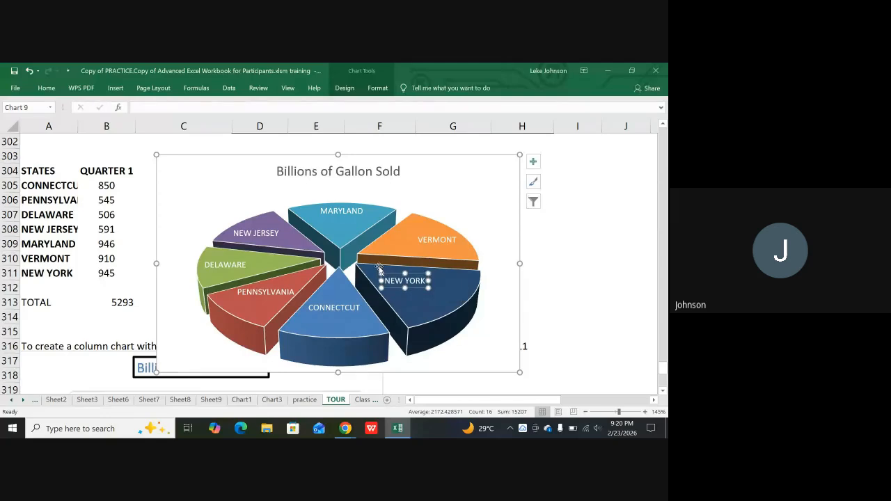
# - Move the VERMONT, MARYLAND, NEW JERSEY and DELAWARE labels inward within their slices, leaving the chart area selected
pyautogui.click(433, 240)
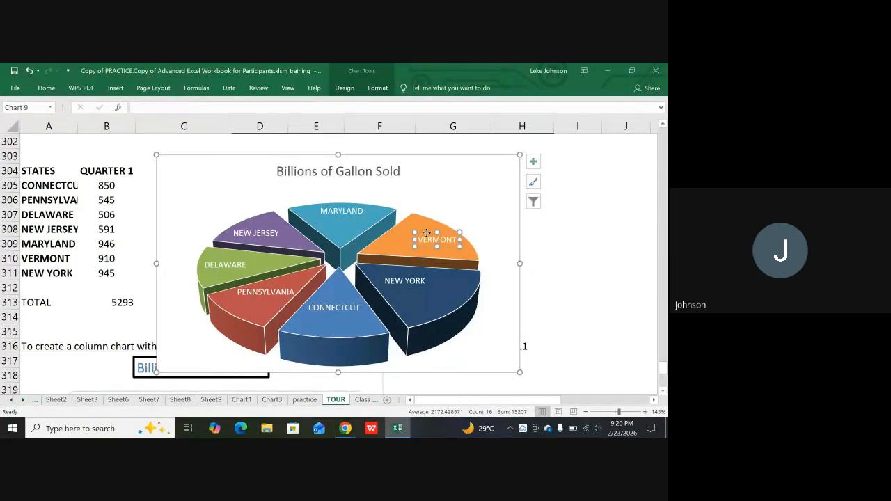
pyautogui.moveTo(427, 233); pyautogui.dragTo(400, 234)
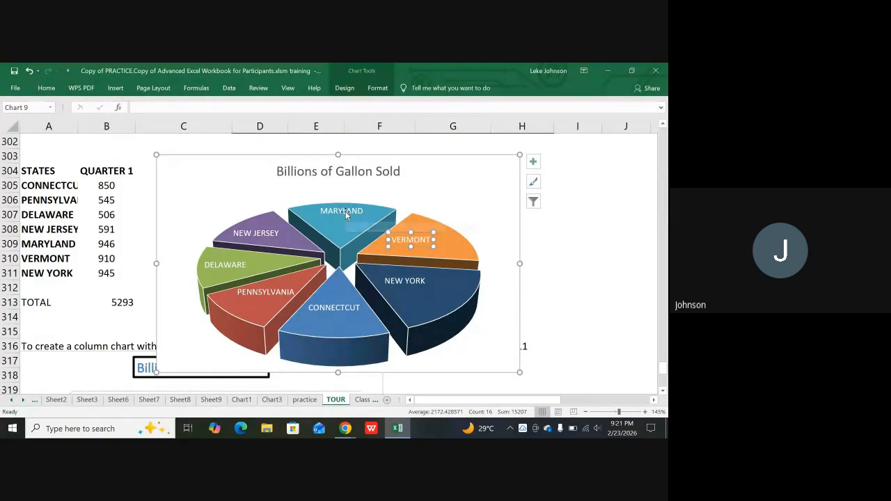
pyautogui.click(346, 212)
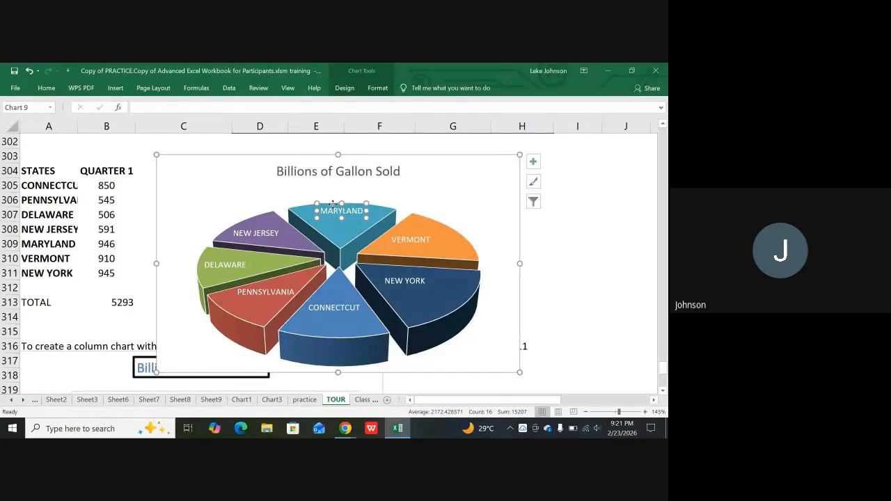
pyautogui.moveTo(332, 204); pyautogui.dragTo(332, 212)
pyautogui.click(256, 232)
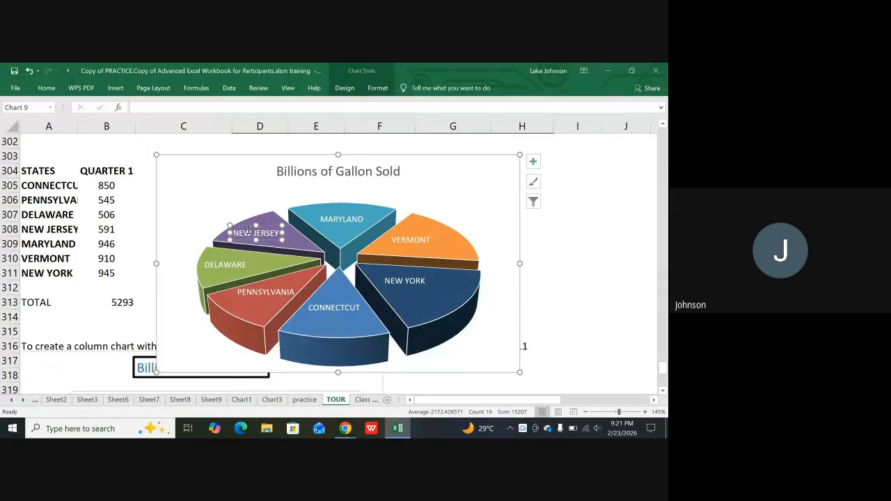
pyautogui.moveTo(247, 225); pyautogui.dragTo(260, 225)
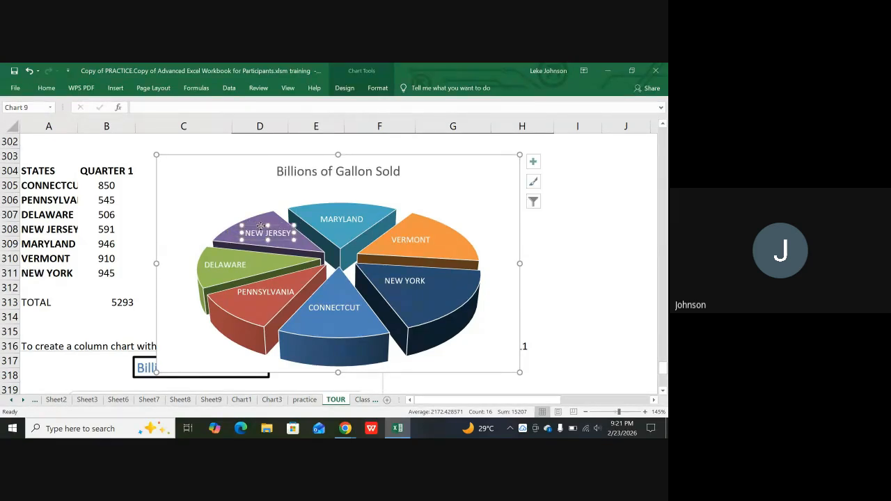
pyautogui.click(224, 265)
pyautogui.moveTo(231, 257); pyautogui.dragTo(248, 255)
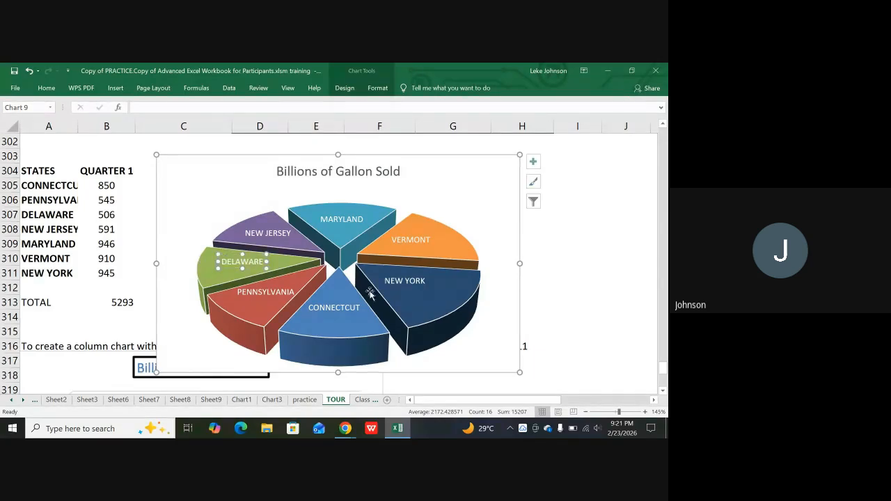
pyautogui.click(499, 215)
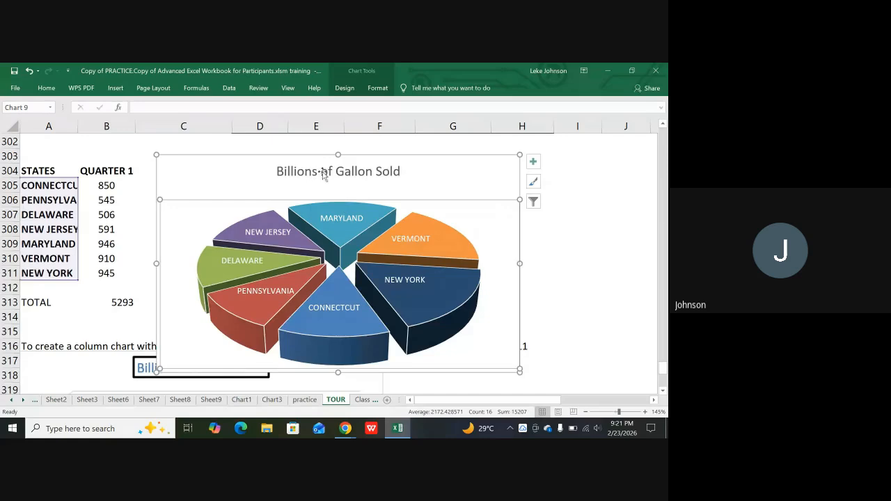
pyautogui.click(214, 163)
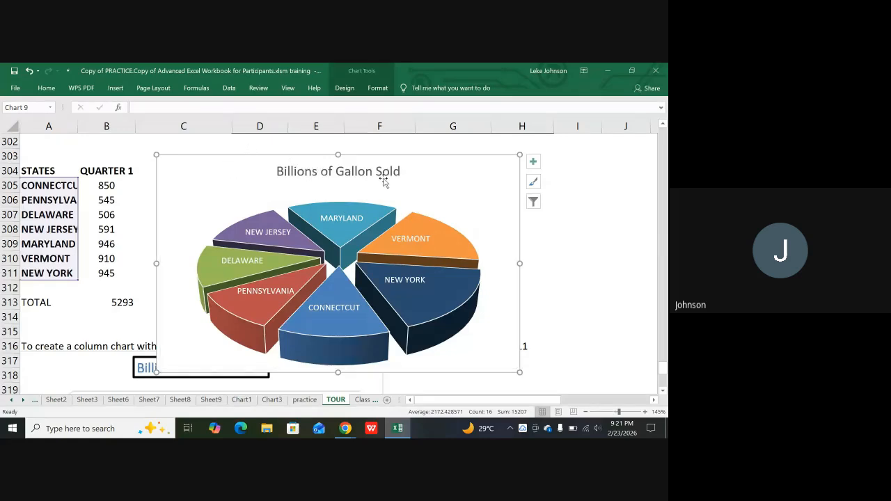
# - Format the chart title "Billions of Gallon Sold" with the black WordArt style and the blue outlined shape style, leaving the chart deselected
pyautogui.click(357, 167)
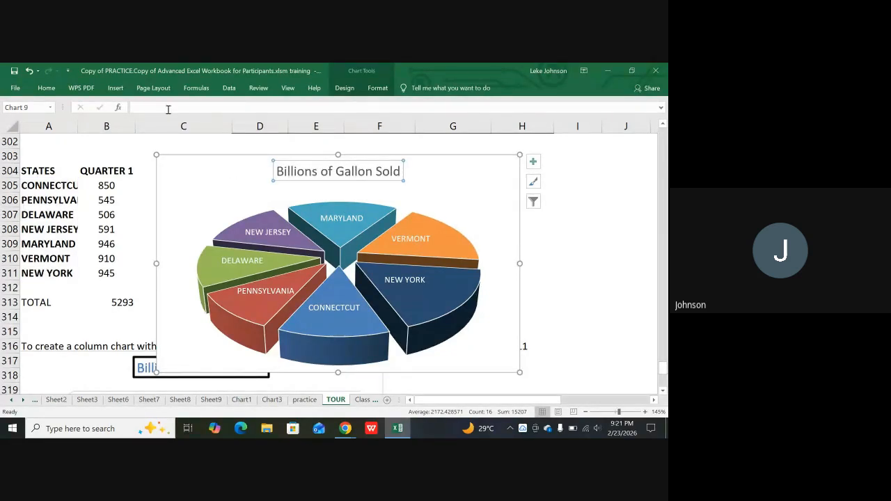
pyautogui.click(380, 90)
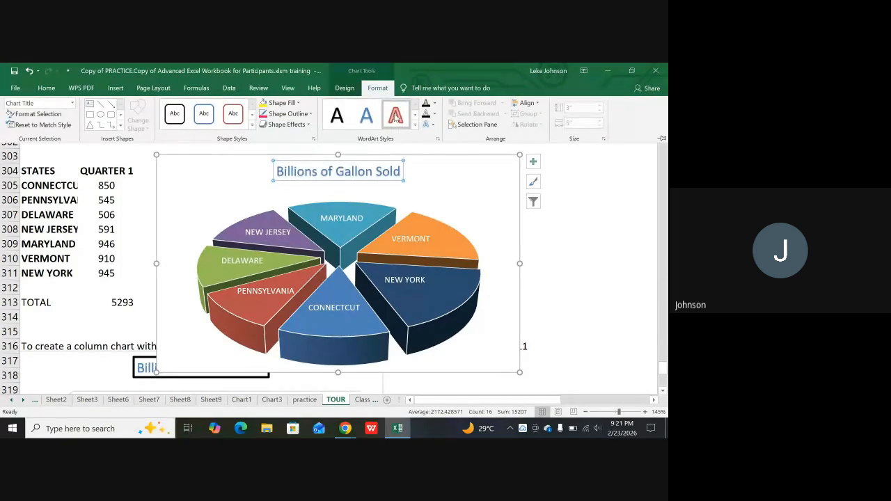
pyautogui.click(395, 116)
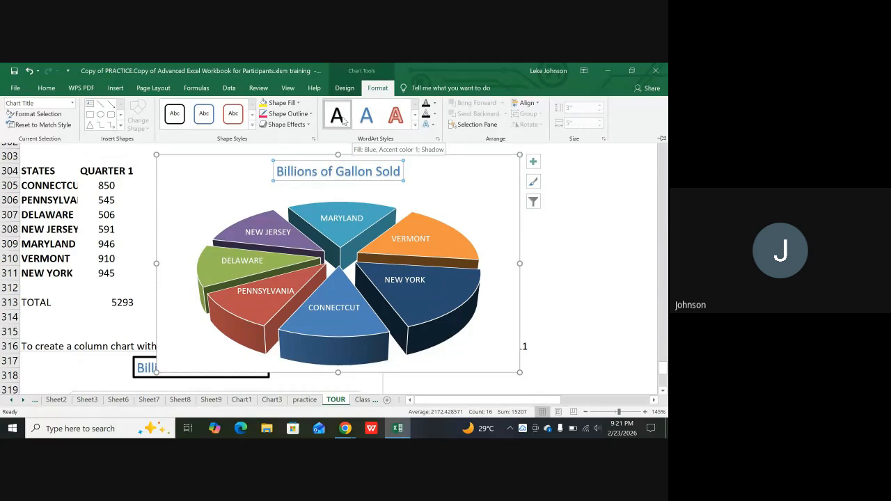
pyautogui.click(339, 120)
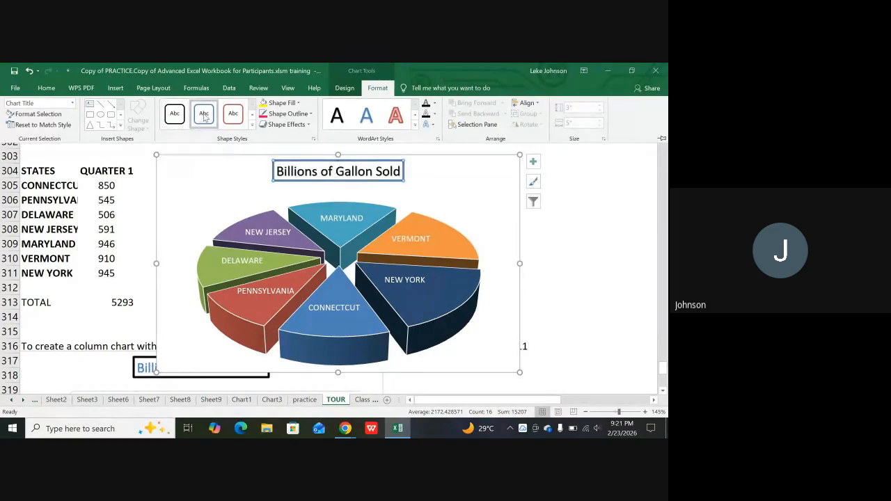
pyautogui.click(607, 214)
pyautogui.click(607, 213)
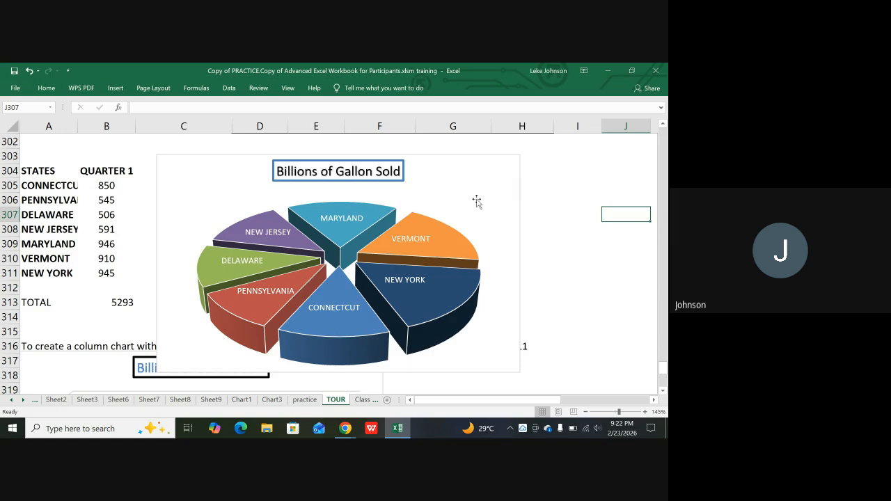
pyautogui.click(551, 202)
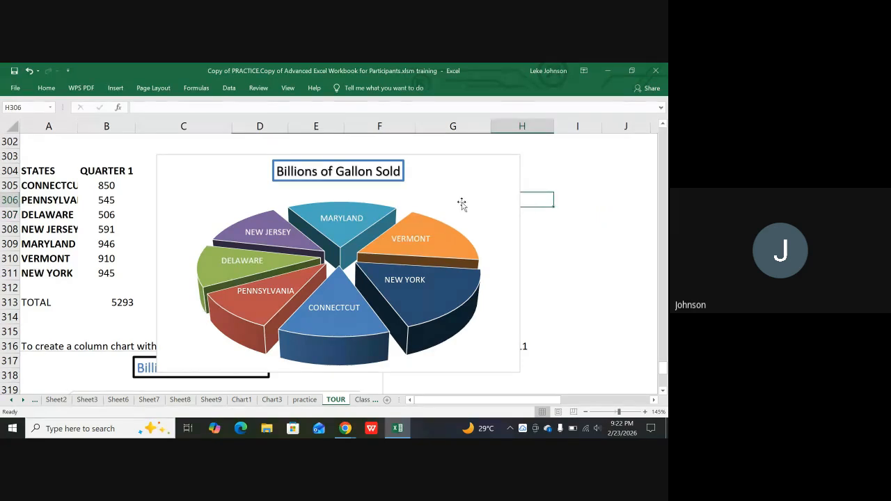
pyautogui.click(344, 218)
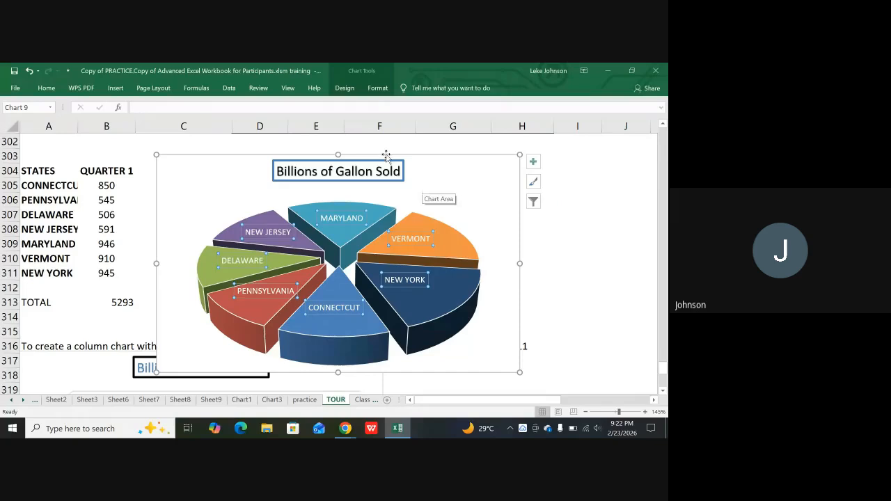
pyautogui.click(346, 88)
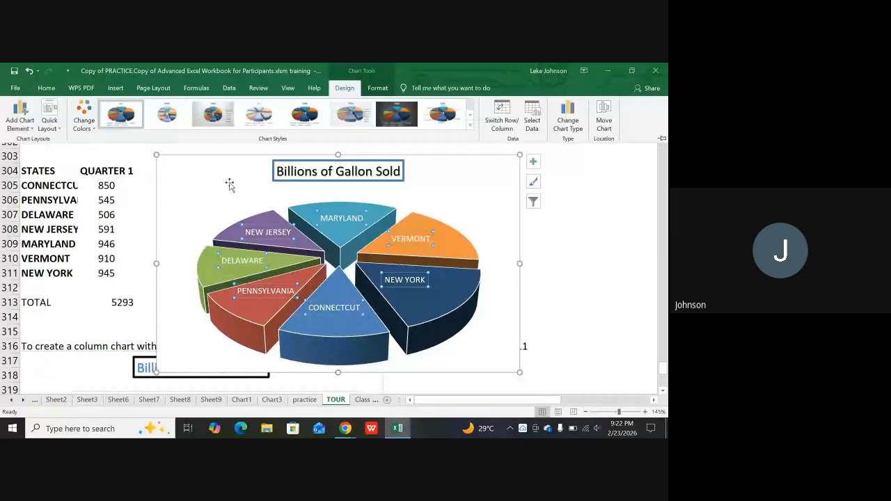
pyautogui.hotkey('ctrl', 'F1')
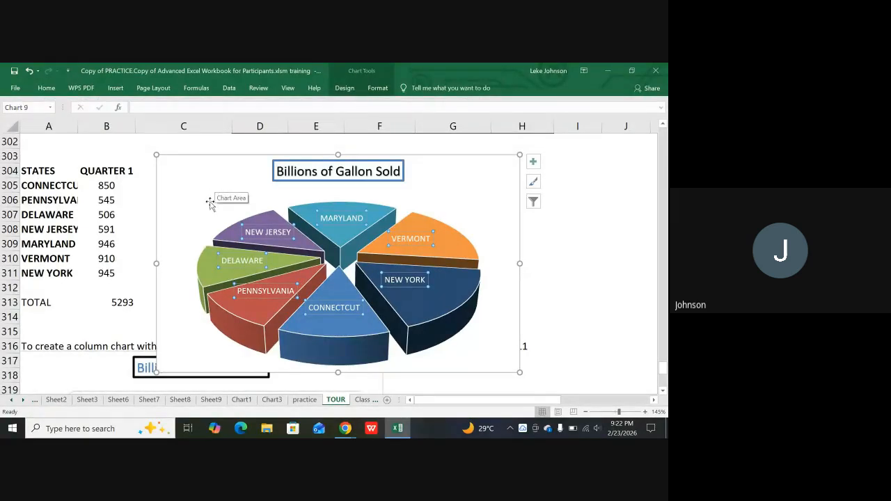
# - Move the pie chart rightward to uncover the quarter figures, settling it over columns D to I
pyautogui.moveTo(199, 193); pyautogui.dragTo(338, 166)
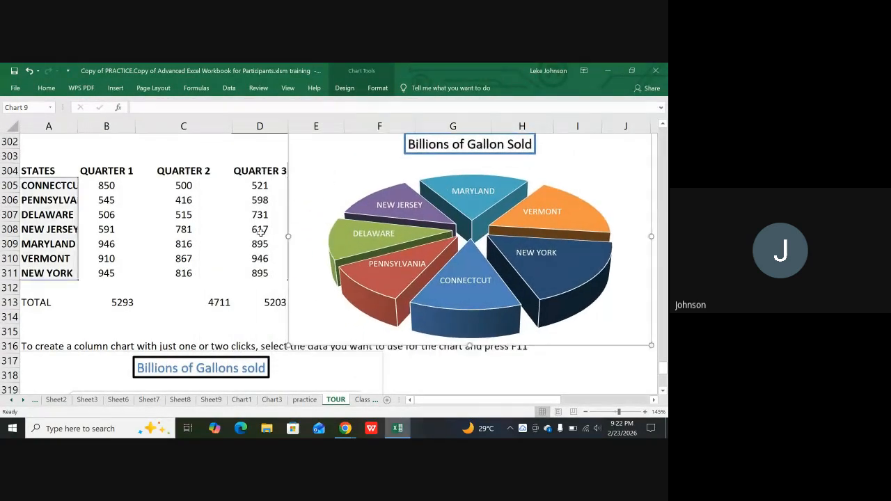
pyautogui.click(207, 200)
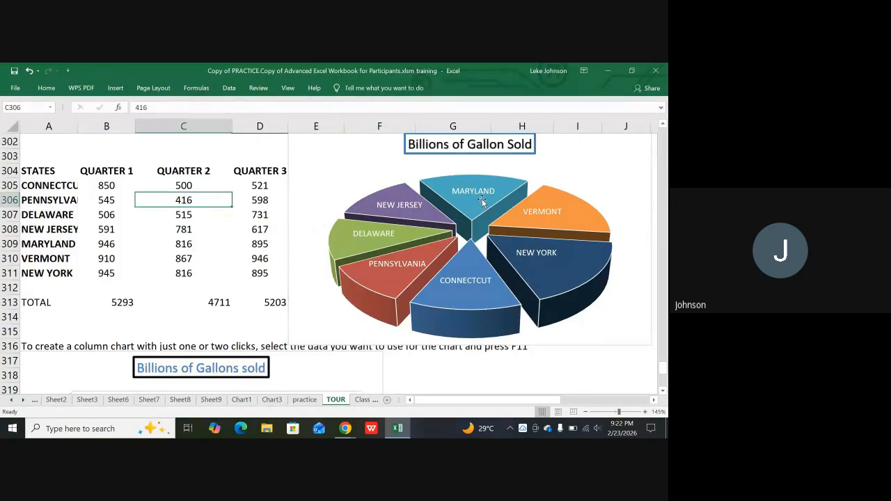
pyautogui.click(360, 153)
pyautogui.moveTo(360, 153); pyautogui.dragTo(338, 152)
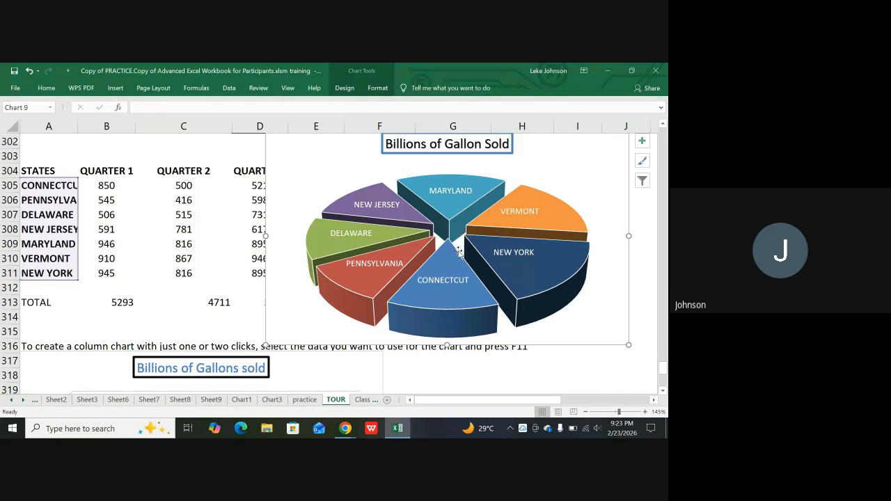
pyautogui.moveTo(542, 163); pyautogui.dragTo(518, 186)
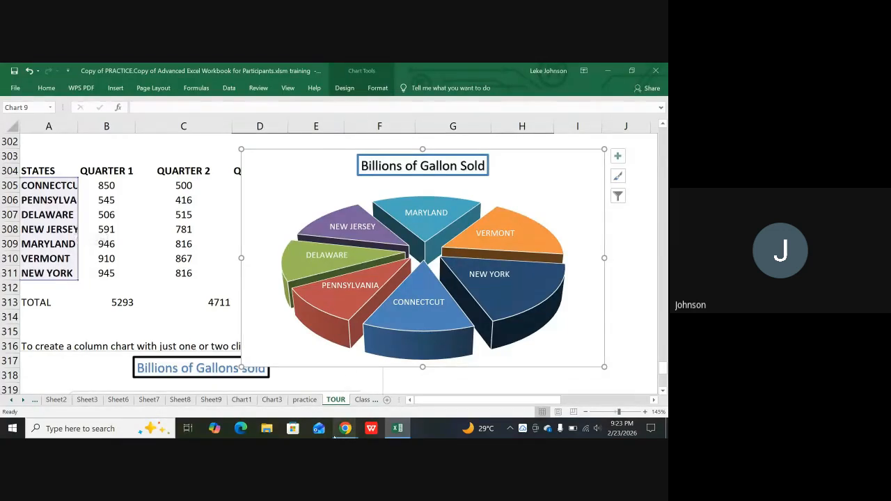
# - Switch to the Google Meet window to check the meeting chat and return to the Excel workbook
pyautogui.moveTo(348, 433)
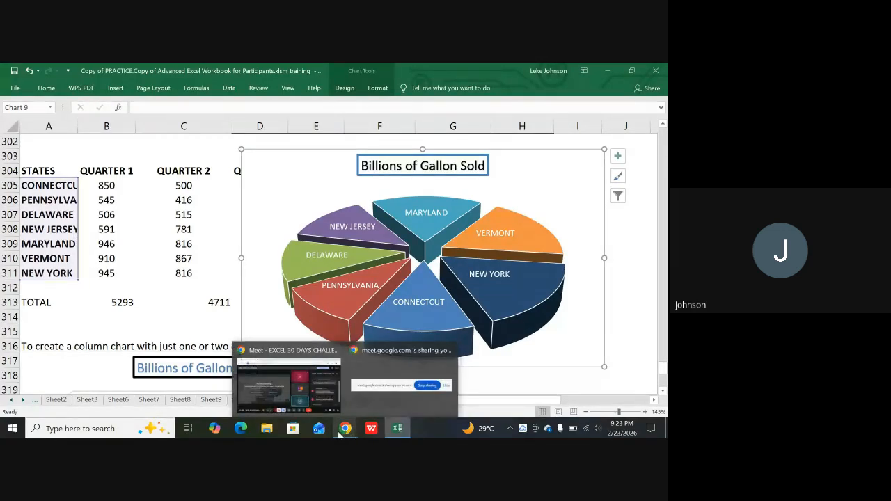
pyautogui.click(298, 389)
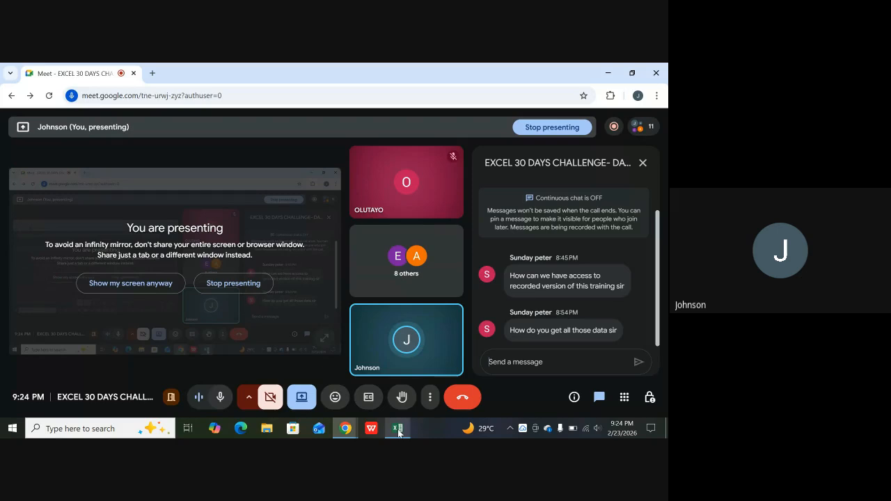
pyautogui.moveTo(395, 433)
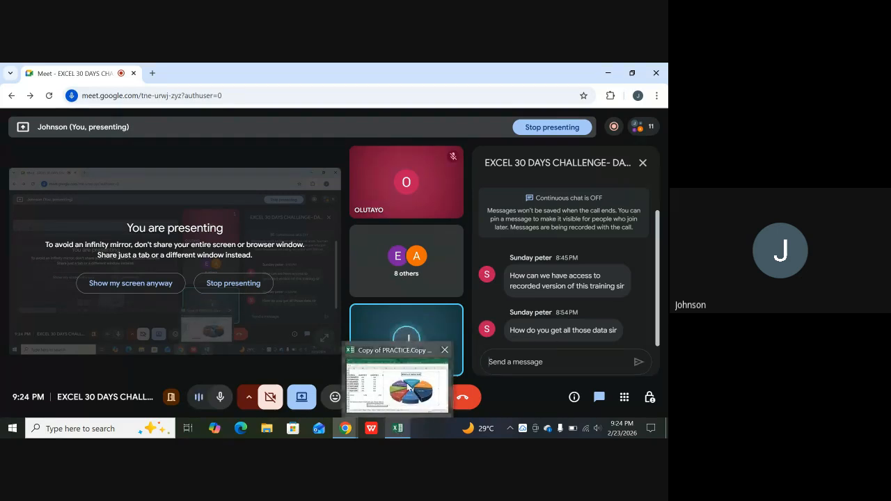
pyautogui.click(396, 381)
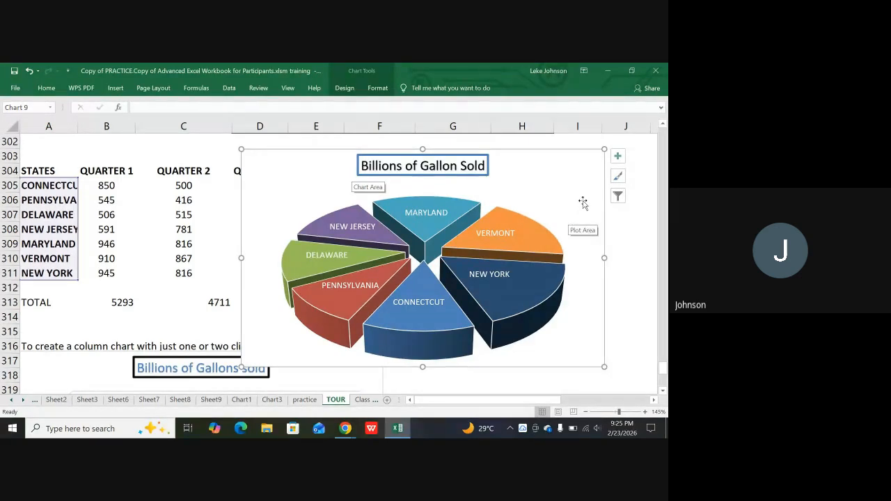
# - Move the pie chart below the table to expose the TOTAL column, and place it back over columns C to H
pyautogui.moveTo(566, 189); pyautogui.dragTo(666, 217)
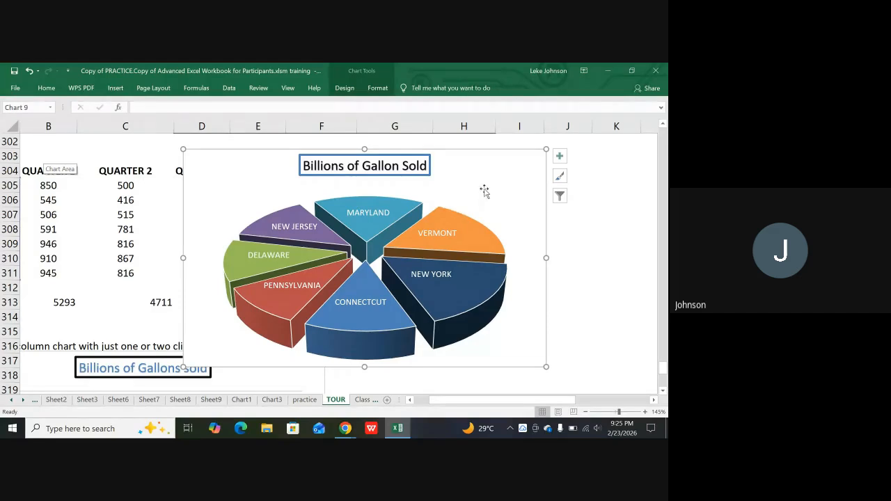
pyautogui.moveTo(494, 178); pyautogui.dragTo(273, 329)
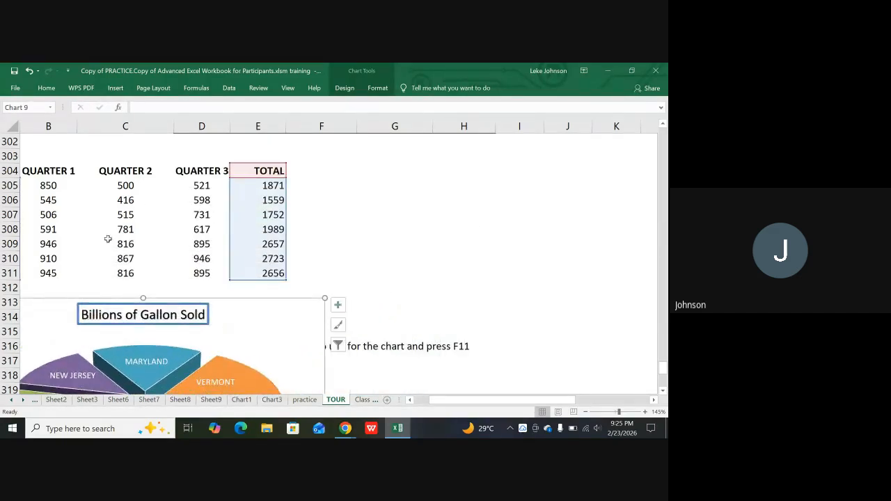
pyautogui.moveTo(459, 401); pyautogui.dragTo(446, 404)
pyautogui.click(407, 243)
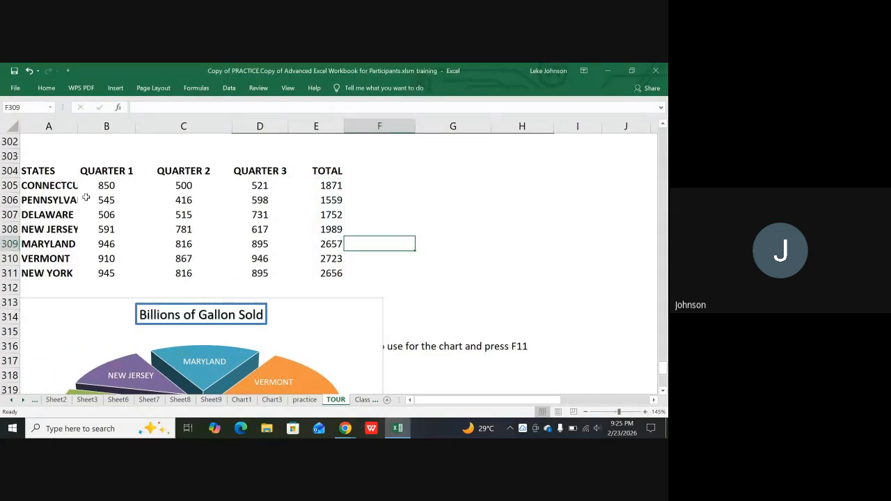
pyautogui.moveTo(313, 322); pyautogui.dragTo(458, 193)
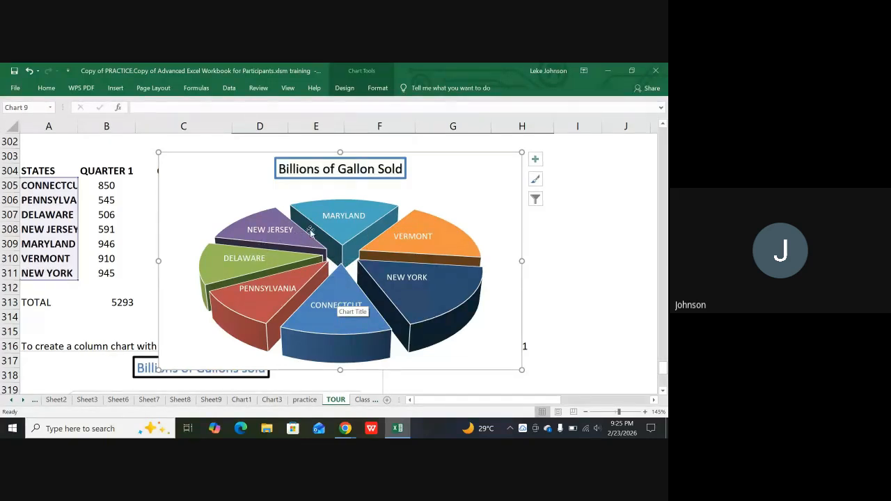
# - Apply the quick layout that labels each pie slice with its state name and total, without a title or legend
pyautogui.click(345, 89)
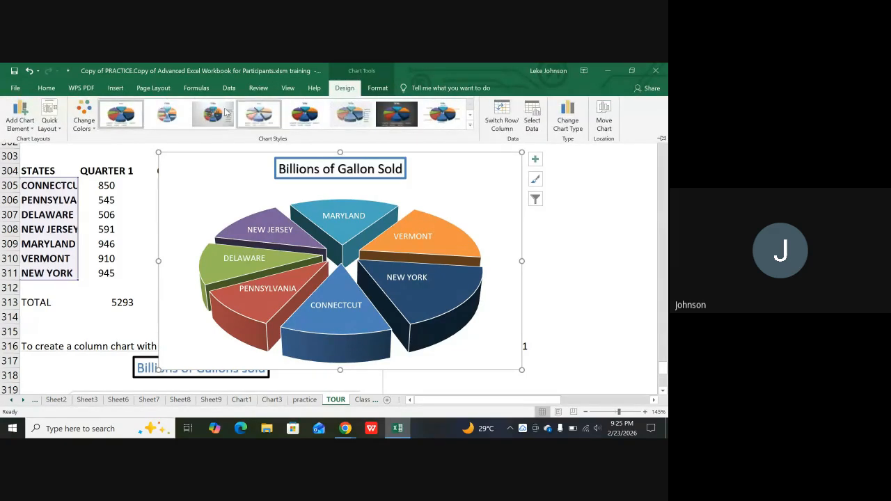
pyautogui.click(50, 124)
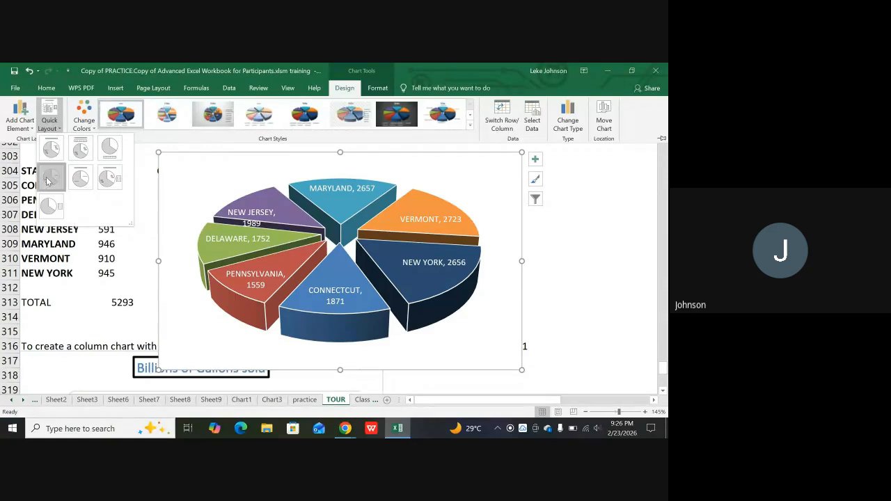
pyautogui.click(48, 180)
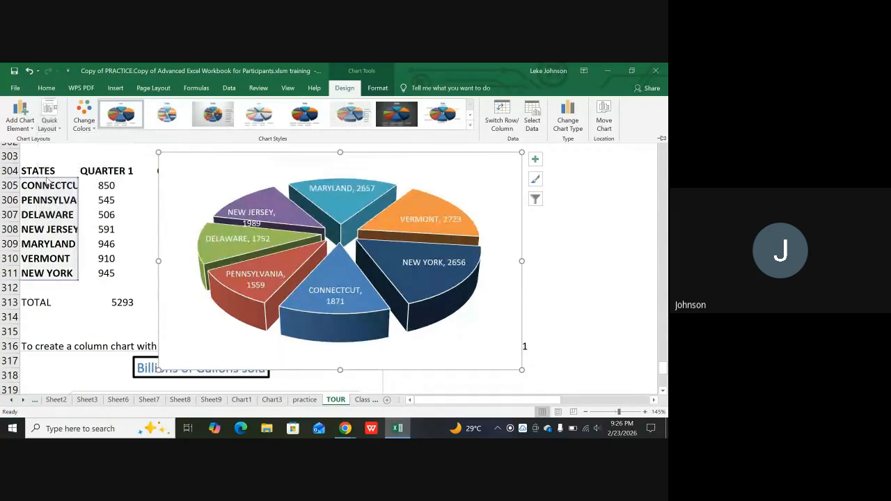
# - Move the NEW JERSEY label up and inward so that its name and value fit within the purple slice
pyautogui.click(257, 215)
pyautogui.click(258, 213)
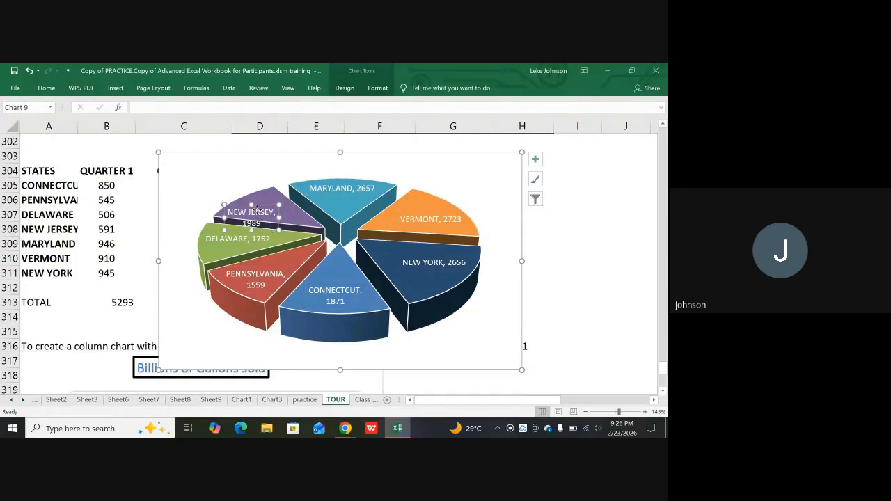
pyautogui.click(258, 212)
pyautogui.moveTo(257, 212); pyautogui.dragTo(281, 199)
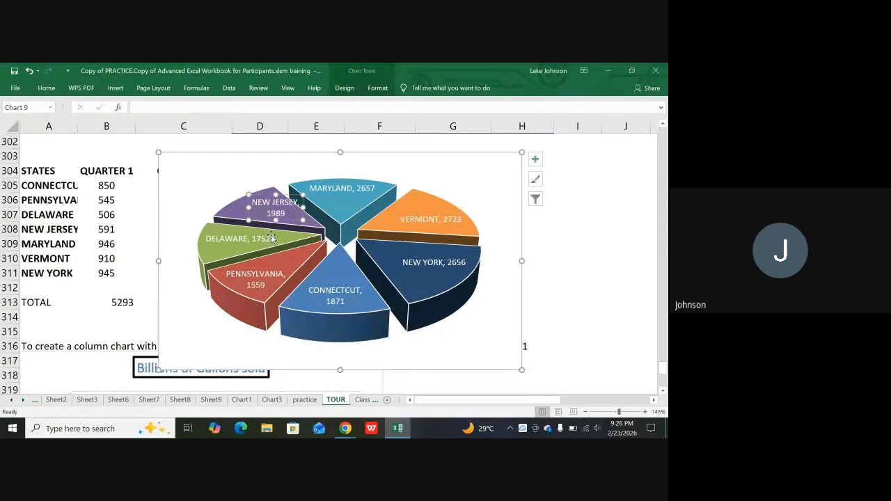
pyautogui.click(277, 201)
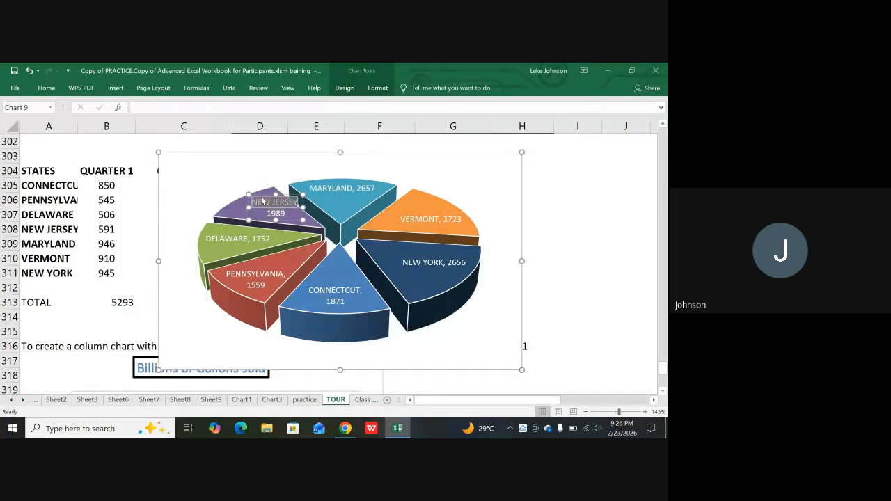
pyautogui.click(257, 186)
pyautogui.click(262, 201)
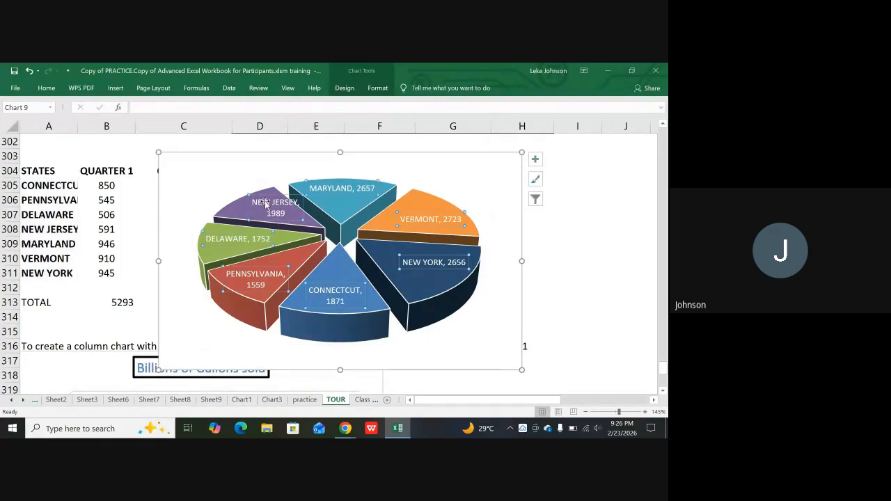
pyautogui.click(263, 200)
pyautogui.moveTo(259, 198); pyautogui.dragTo(259, 197)
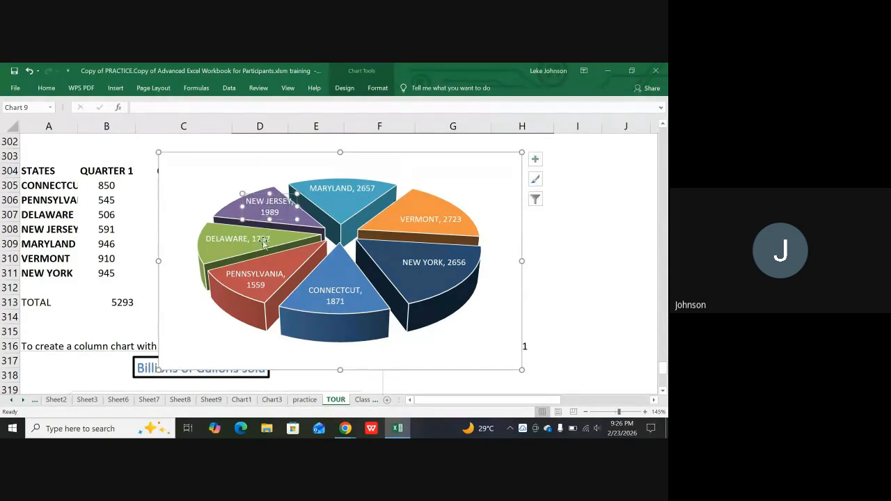
pyautogui.click(182, 193)
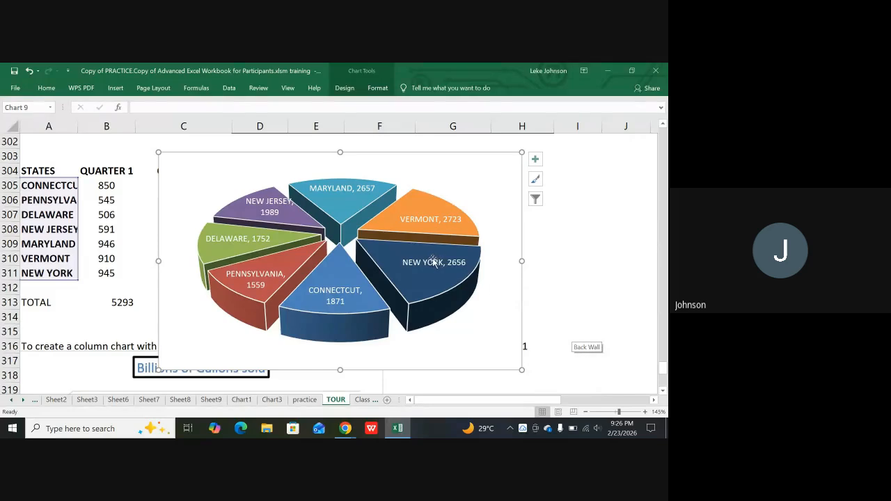
# - Shift the VERMONT label slightly inward and up within the orange slice
pyautogui.click(422, 218)
pyautogui.click(420, 218)
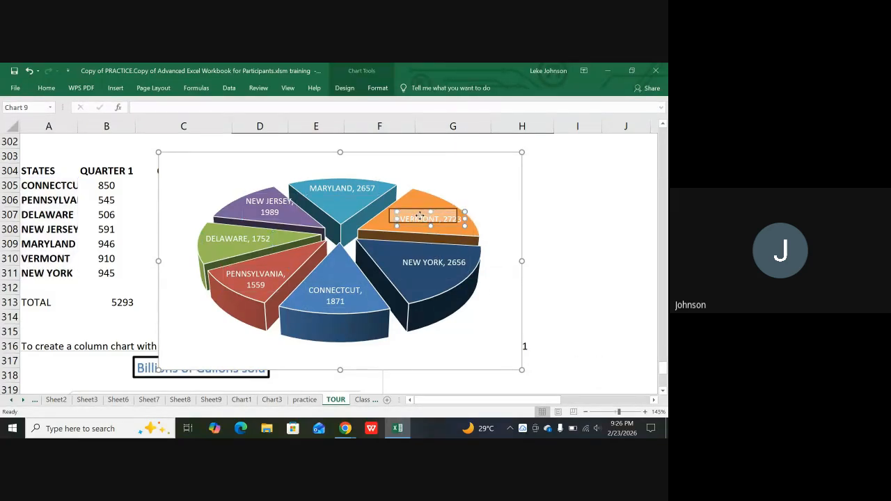
pyautogui.moveTo(419, 217); pyautogui.dragTo(413, 213)
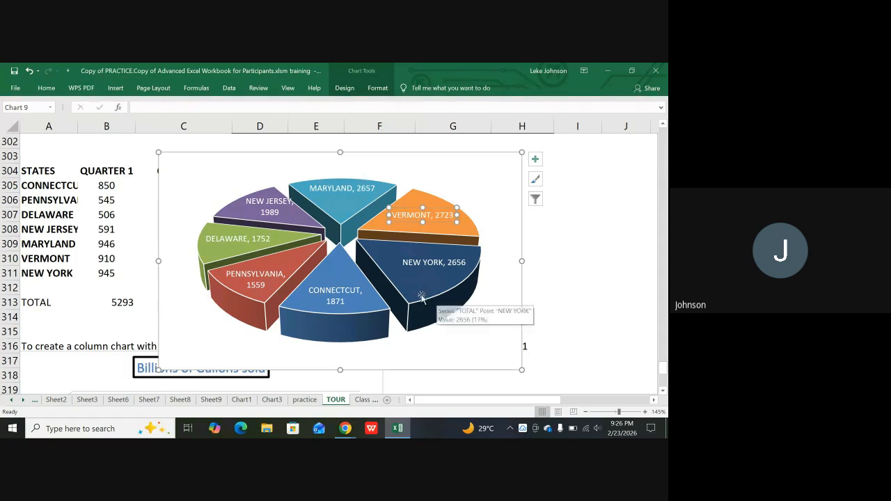
# - Move the CONNECTCUT label slightly upward within its blue slice
pyautogui.click(334, 291)
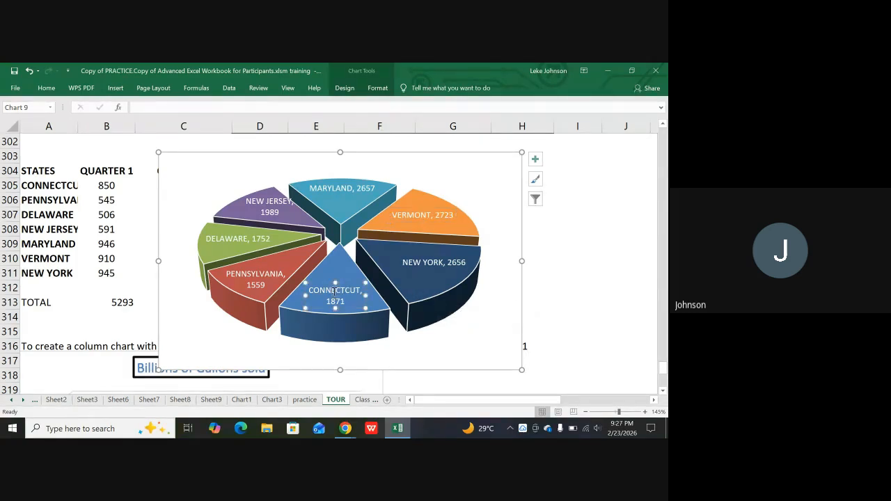
pyautogui.doubleClick(336, 287)
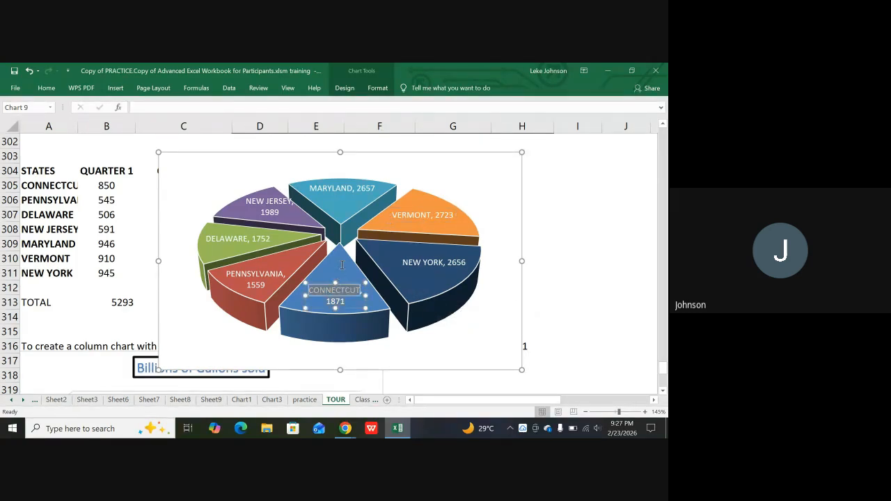
pyautogui.click(329, 251)
pyautogui.click(331, 294)
pyautogui.click(331, 294)
pyautogui.moveTo(331, 295)
pyautogui.mouseDown()
pyautogui.moveTo(327, 278)
pyautogui.moveTo(322, 285)
pyautogui.mouseUp()
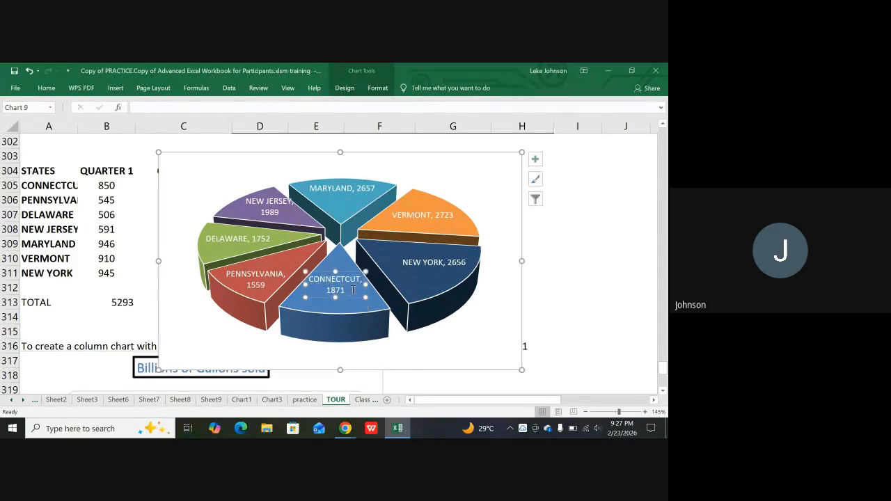
# - Move the NEW YORK label up and inward within its navy slice, and shift the PENNSYLVANIA label slightly upward within its red slice
pyautogui.click(417, 265)
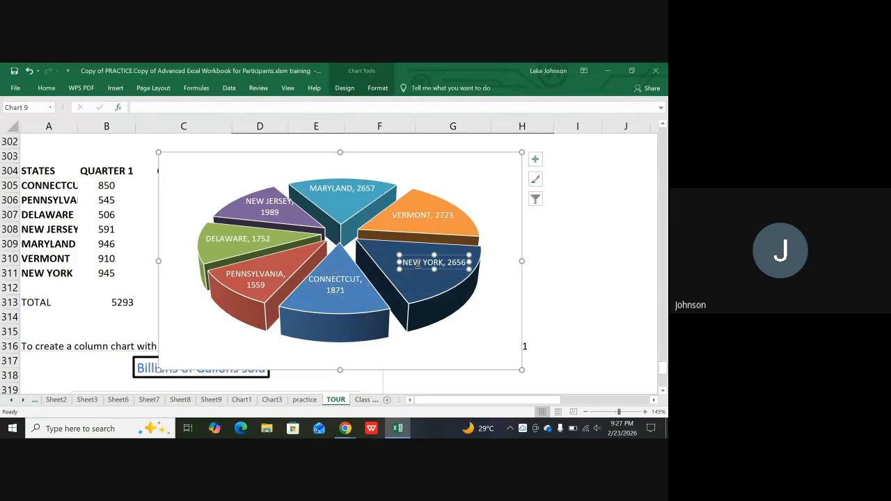
pyautogui.moveTo(419, 255); pyautogui.dragTo(404, 247)
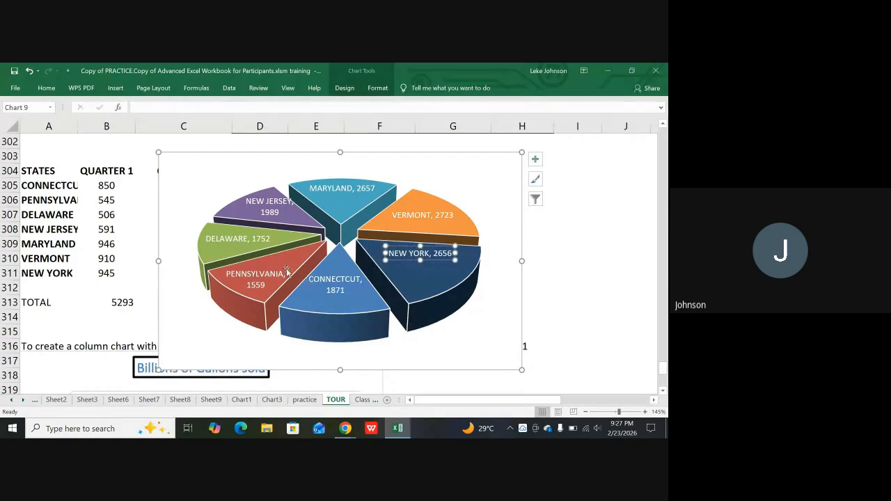
pyautogui.click(254, 273)
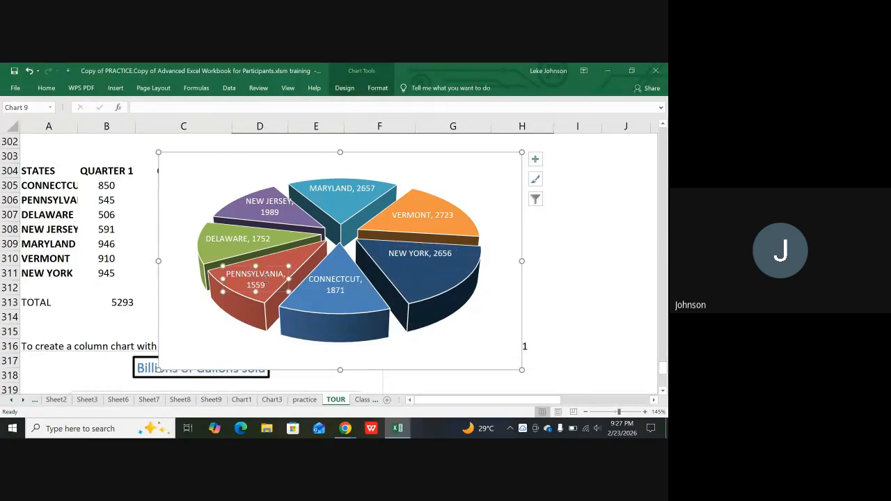
pyautogui.moveTo(271, 266)
pyautogui.mouseDown()
pyautogui.moveTo(276, 257)
pyautogui.moveTo(268, 259)
pyautogui.mouseUp()
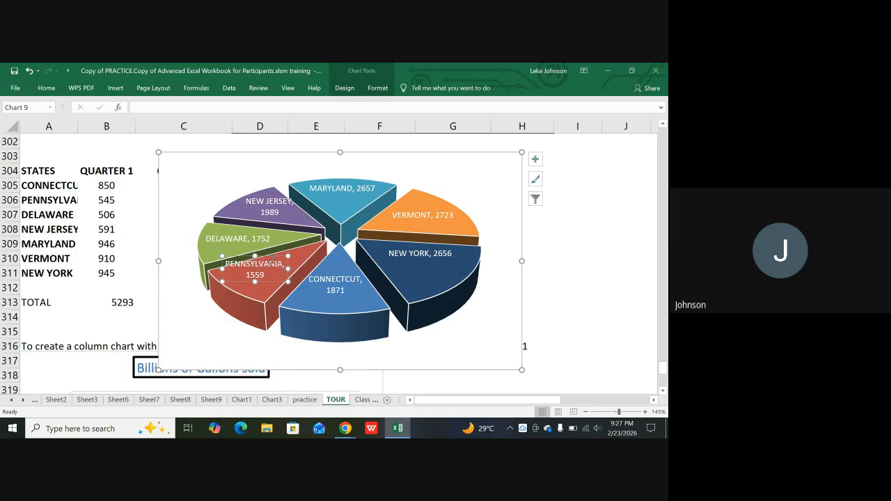
pyautogui.click(268, 257)
pyautogui.moveTo(268, 260); pyautogui.dragTo(269, 260)
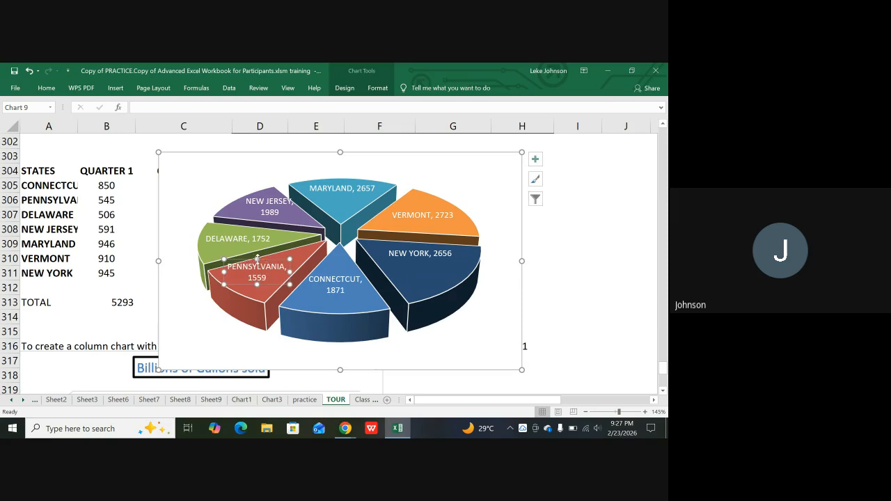
pyautogui.click(265, 203)
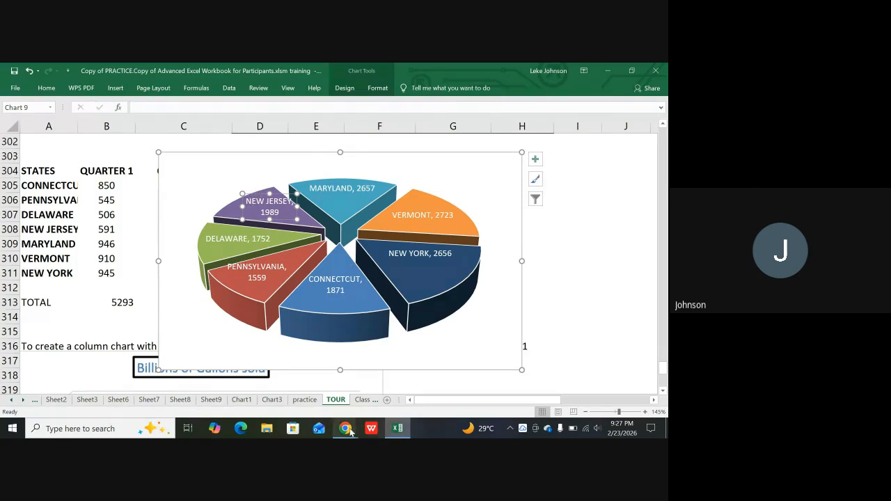
# - Switch to the Google Meet call to check the meeting chat, and return to the Excel workbook
pyautogui.moveTo(345, 430)
pyautogui.click(275, 364)
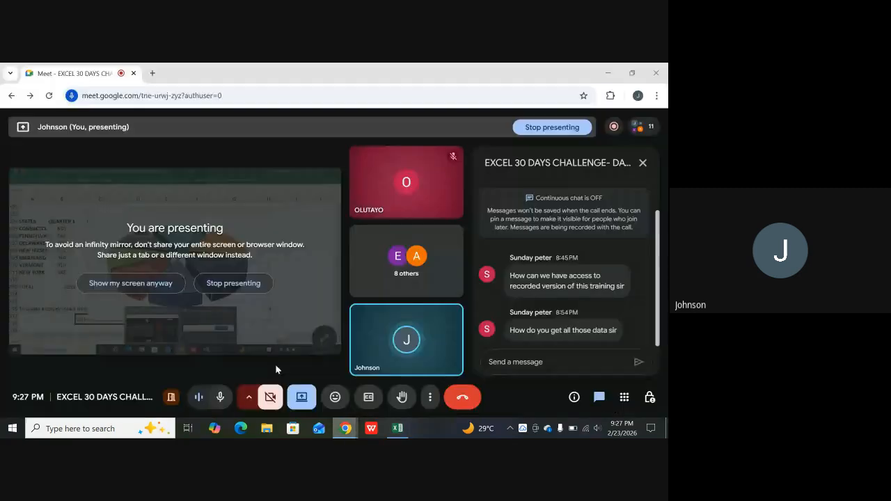
pyautogui.moveTo(374, 316)
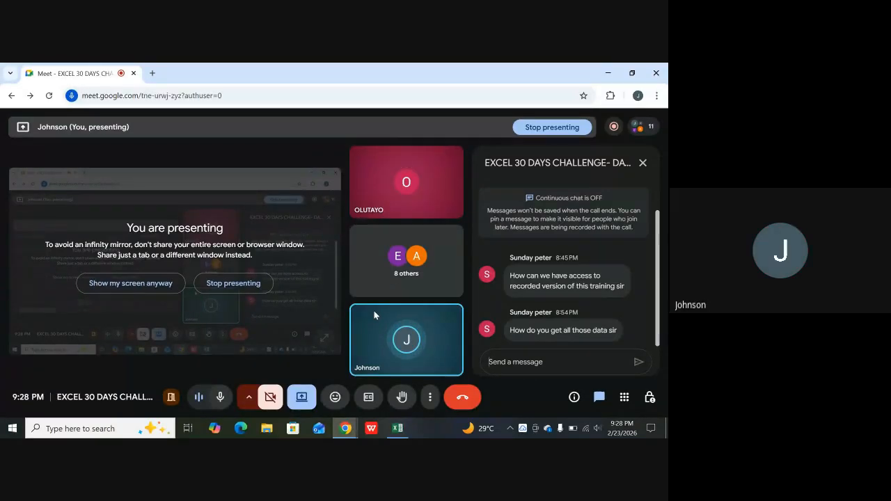
pyautogui.click(397, 428)
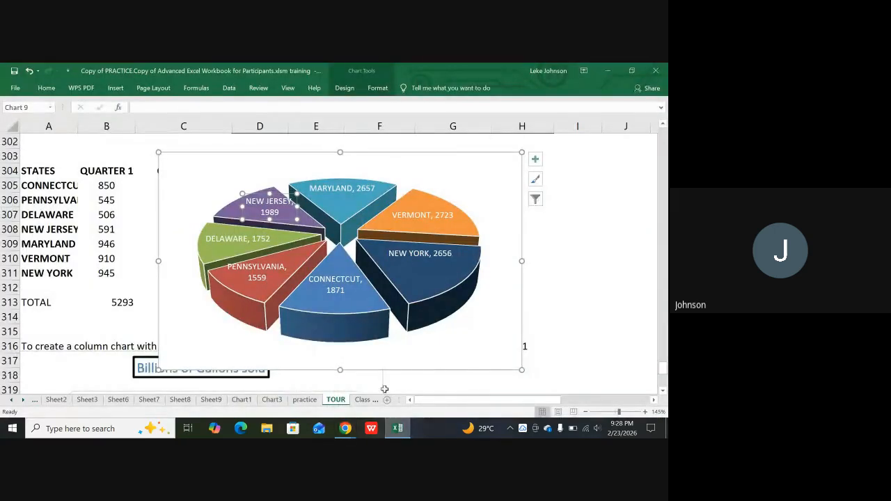
# - Review the TOUR sheet's earlier training sections up to the TAX TABLE and back down to the quarterly column chart
pyautogui.scroll(9, 150, 362)
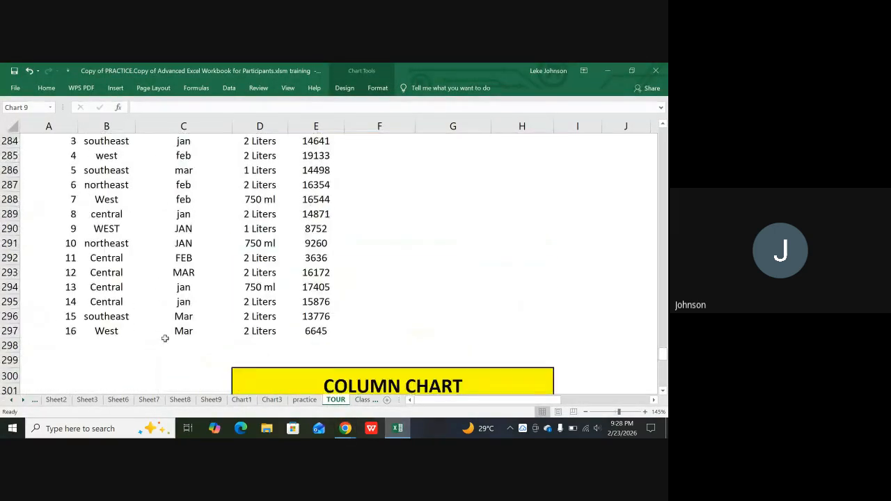
pyautogui.scroll(17, 173, 334)
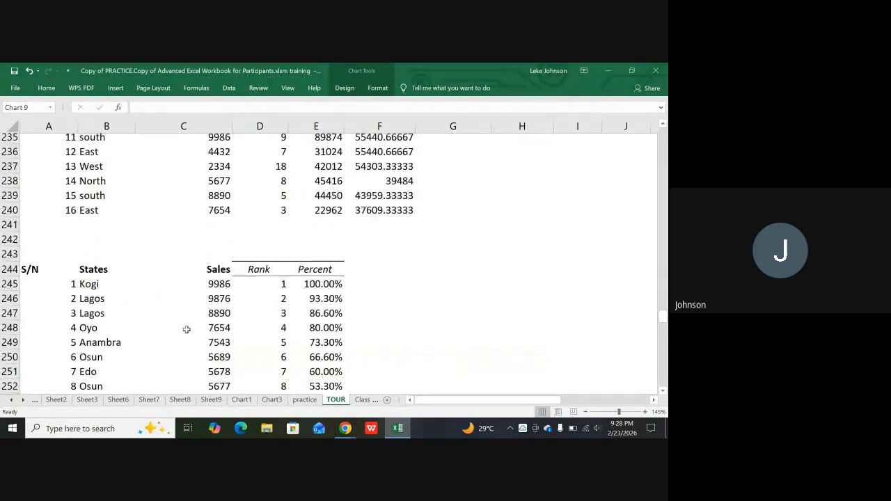
pyautogui.scroll(12, 195, 326)
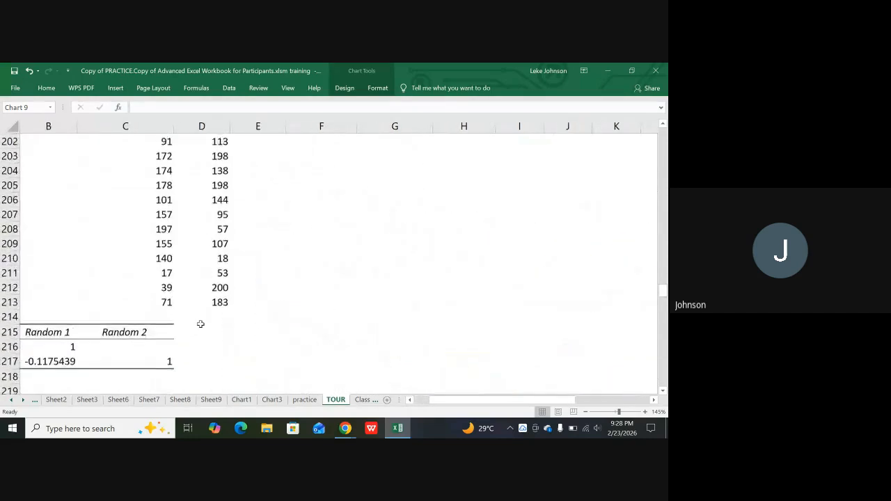
pyautogui.scroll(12, 202, 323)
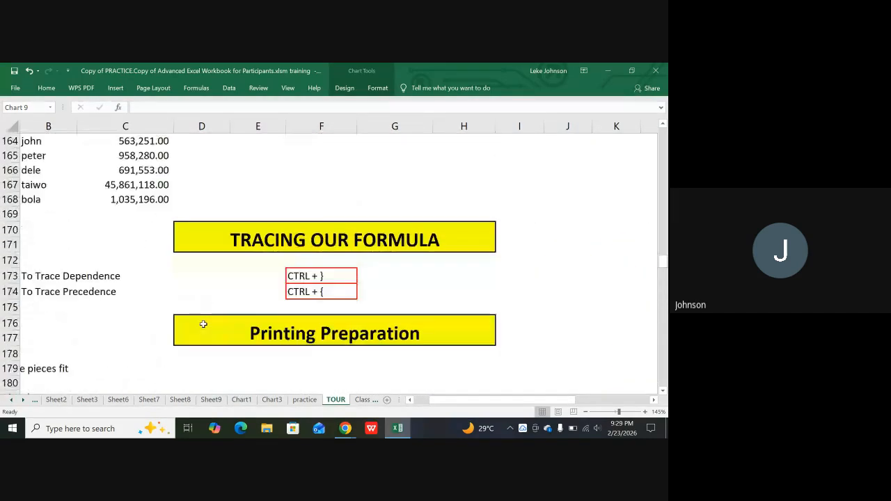
pyautogui.scroll(9, 203, 324)
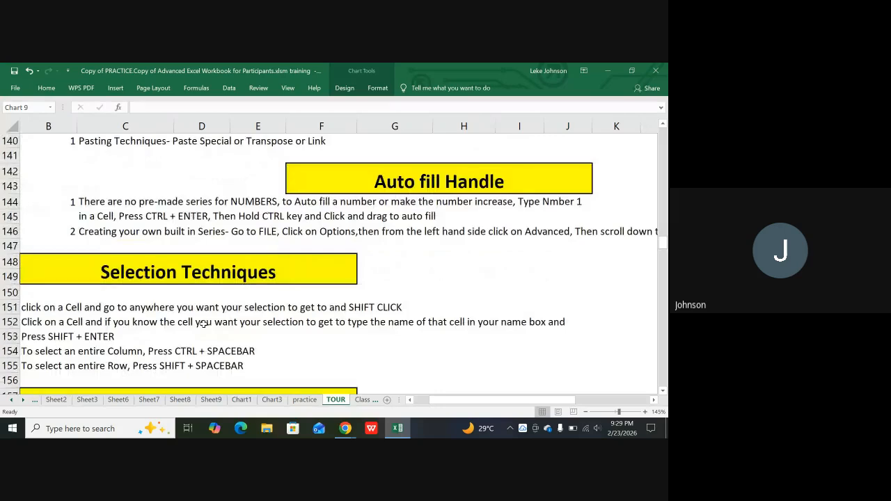
pyautogui.scroll(3, 203, 324)
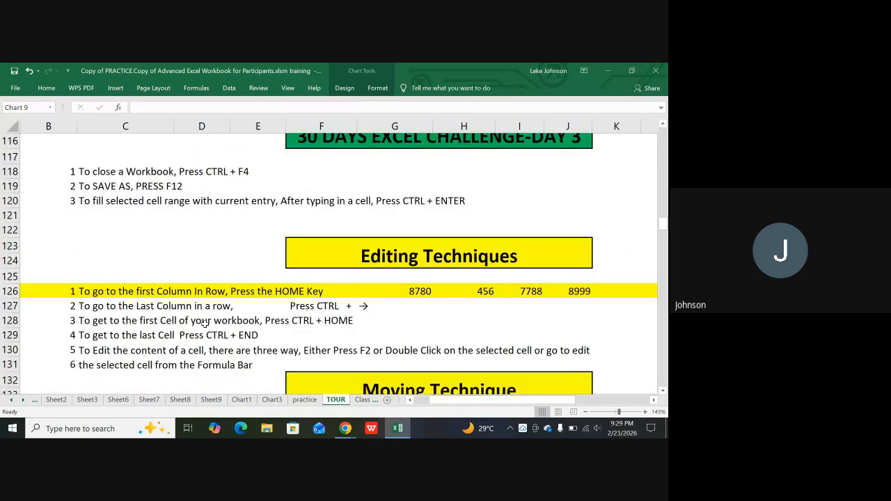
pyautogui.scroll(6, 205, 324)
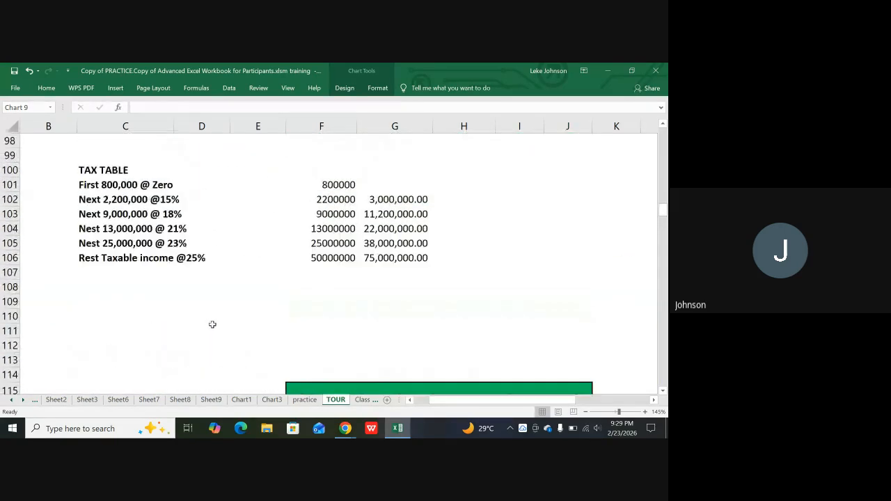
pyautogui.scroll(-20, 225, 327)
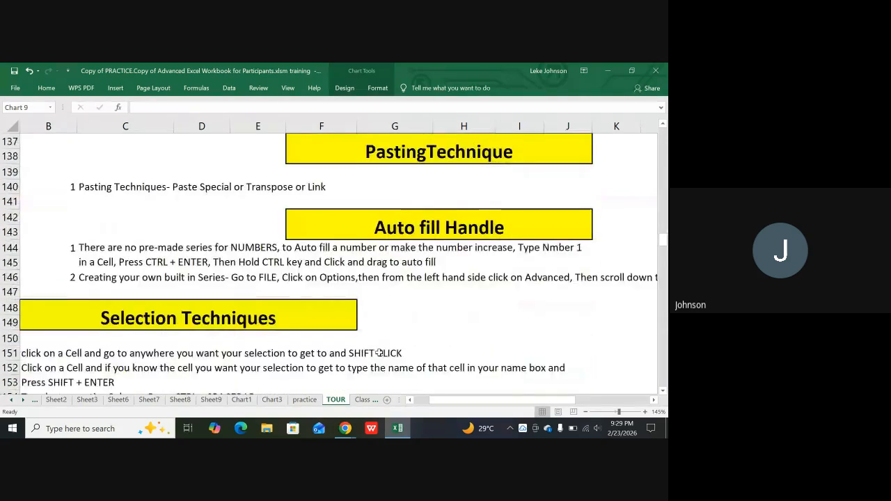
pyautogui.scroll(-20, 380, 354)
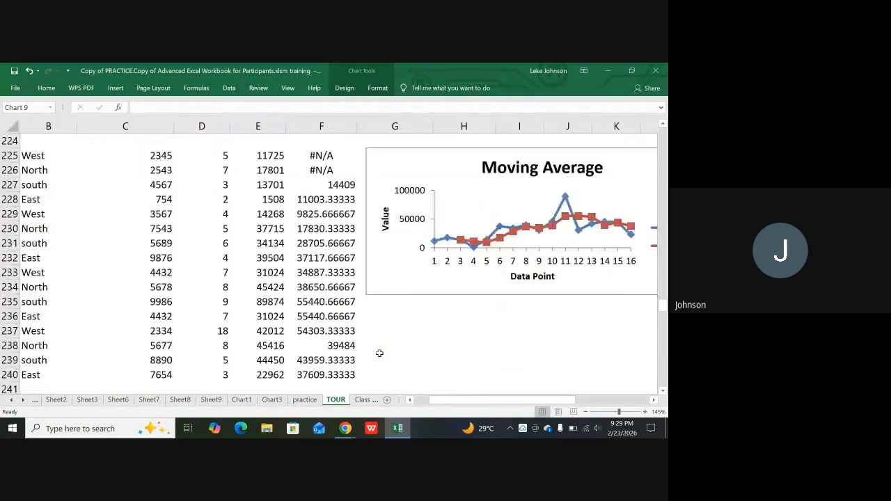
pyautogui.scroll(-19, 379, 354)
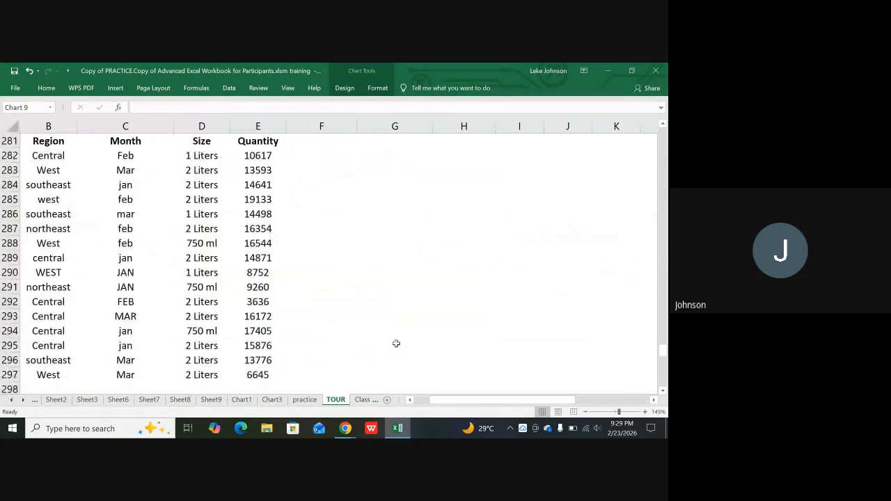
pyautogui.scroll(-11, 397, 344)
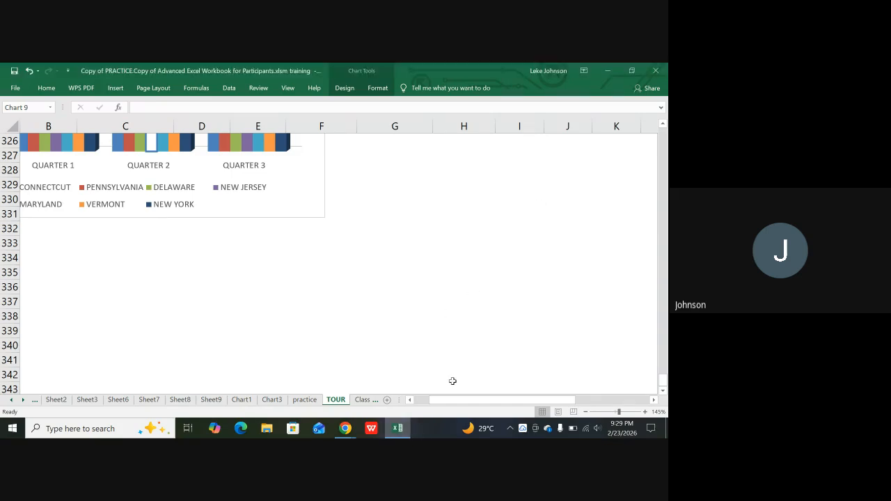
# - Close the current workbook and minimize the Google Meet window to reach the desktop
pyautogui.click(649, 70)
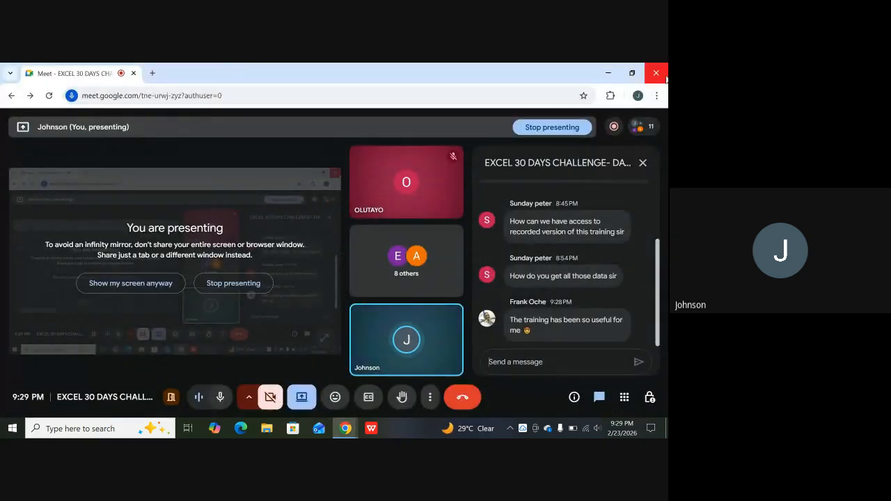
pyautogui.click(606, 70)
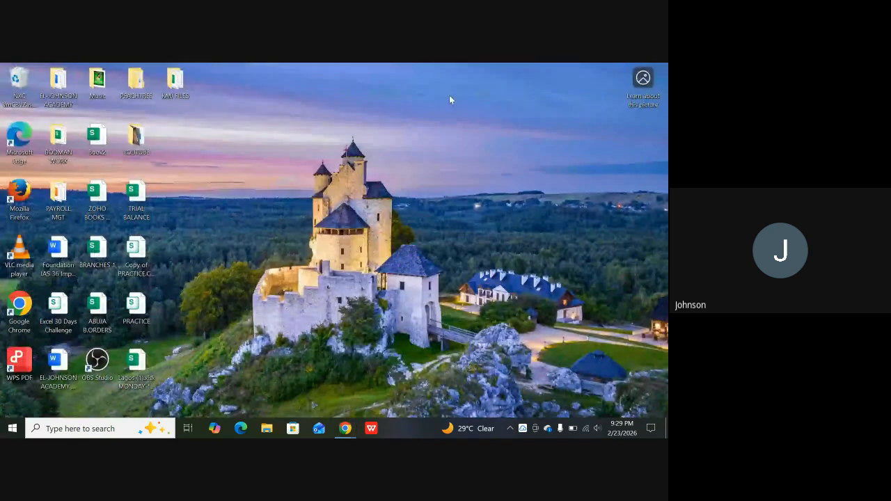
# - Open the PRACTICE file from the desktop in Excel, choosing to update its external links and continuing past those that cannot be updated
pyautogui.click(137, 310)
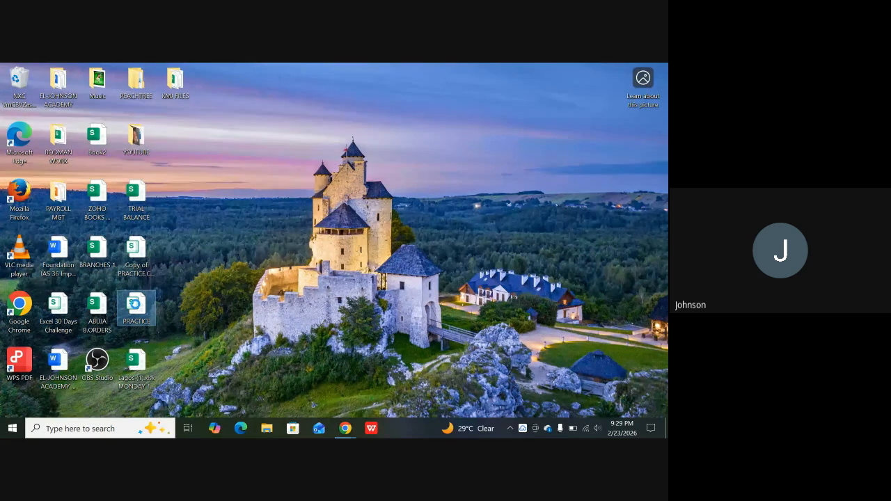
pyautogui.rightClick(136, 309)
pyautogui.moveTo(184, 305)
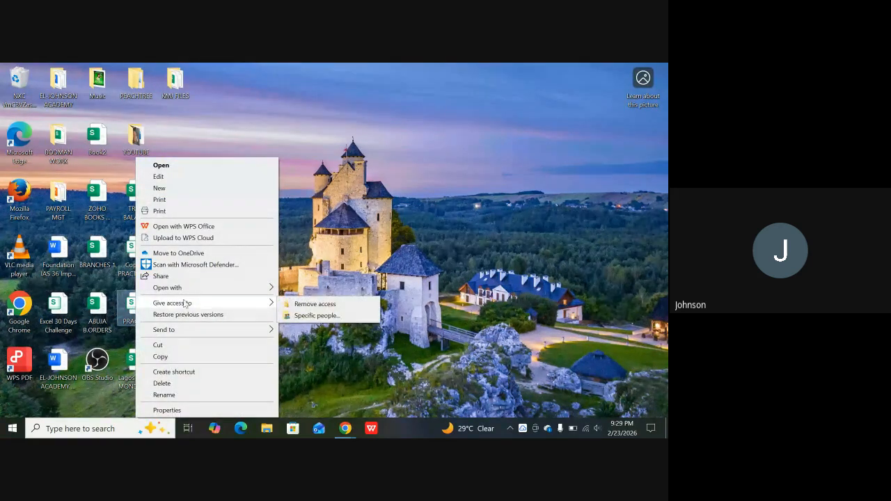
pyautogui.moveTo(224, 287)
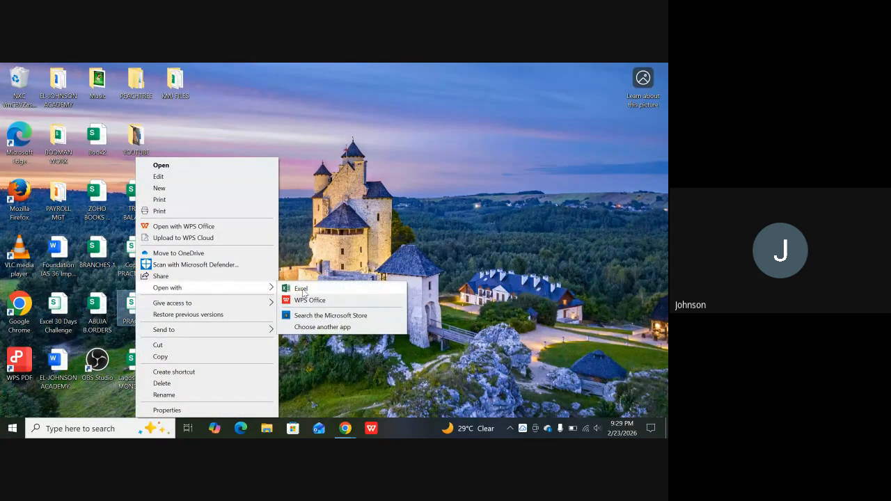
pyautogui.click(303, 289)
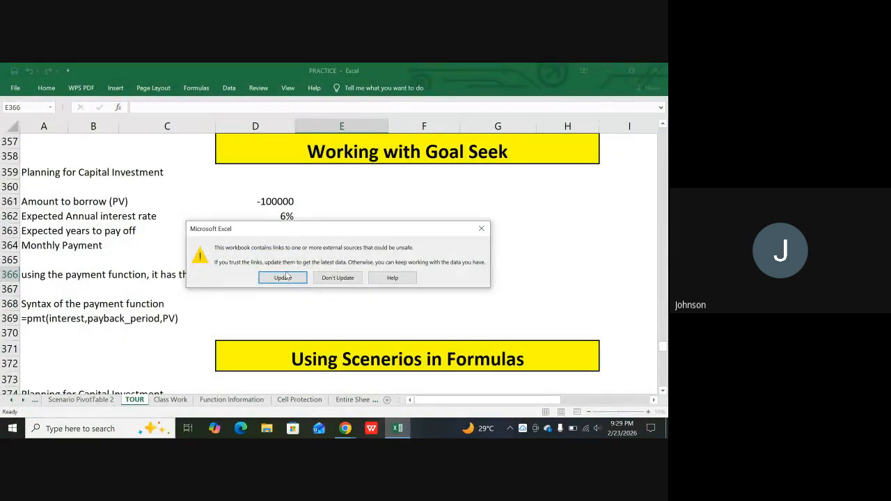
pyautogui.click(281, 277)
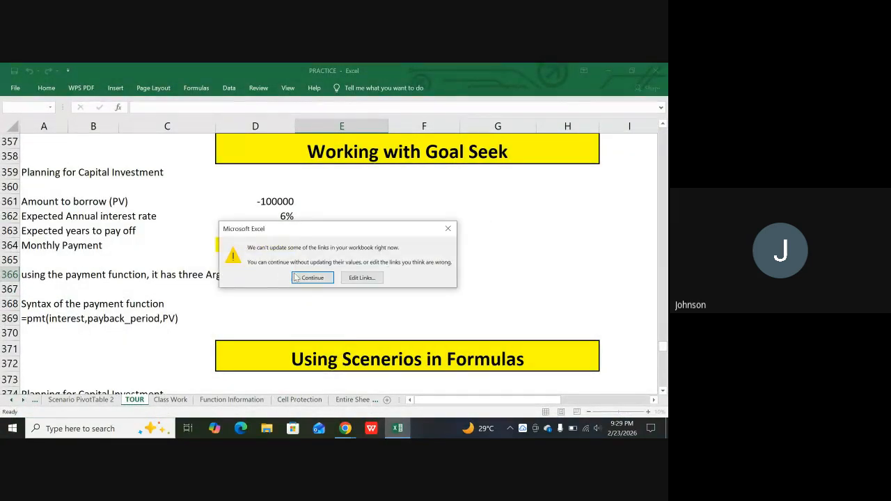
pyautogui.click(311, 277)
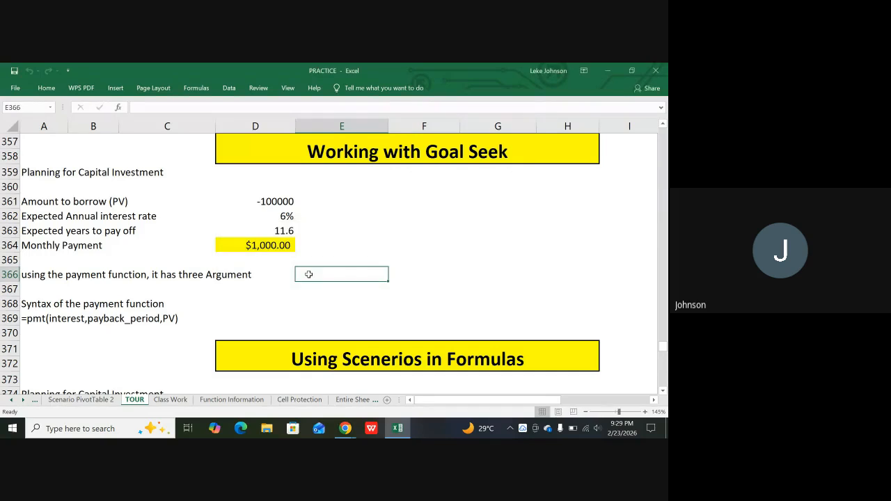
# - Examine the Goal Seek, Scenarios and Data Tables sections on the TOUR sheet, including the capital investment examples
pyautogui.scroll(-1, 202, 301)
pyautogui.scroll(3, 202, 300)
pyautogui.scroll(-5, 276, 267)
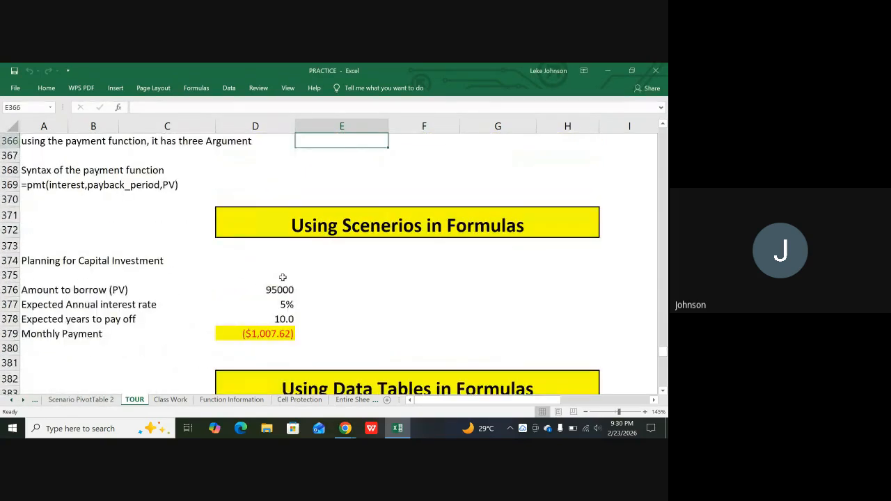
pyautogui.scroll(-2, 464, 268)
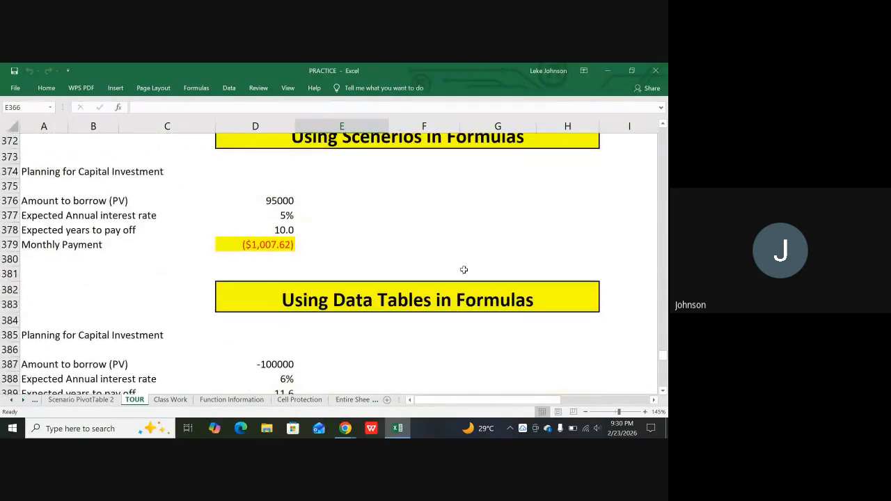
pyautogui.scroll(-1, 458, 294)
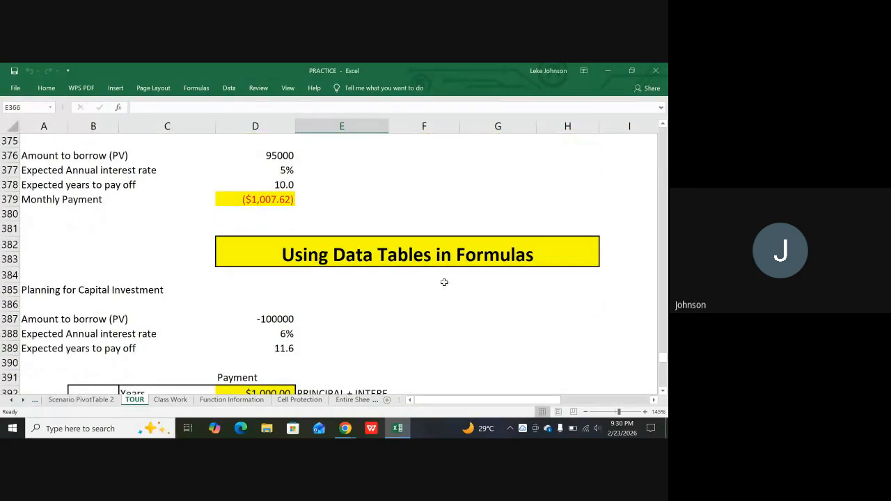
pyautogui.scroll(2, 324, 307)
pyautogui.scroll(5, 321, 307)
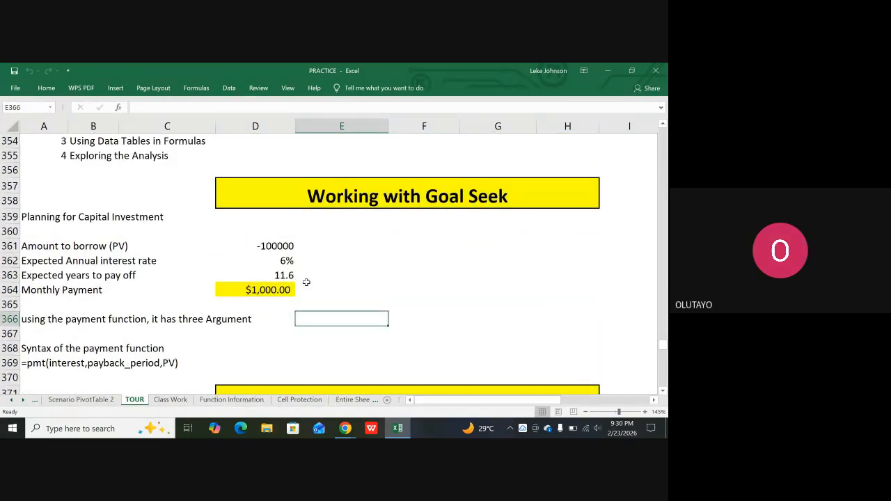
pyautogui.scroll(3, 305, 283)
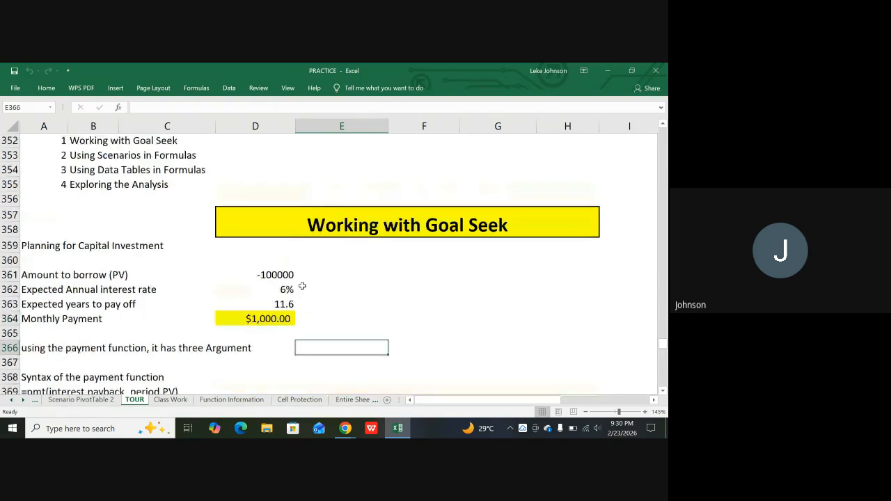
pyautogui.scroll(-2, 302, 286)
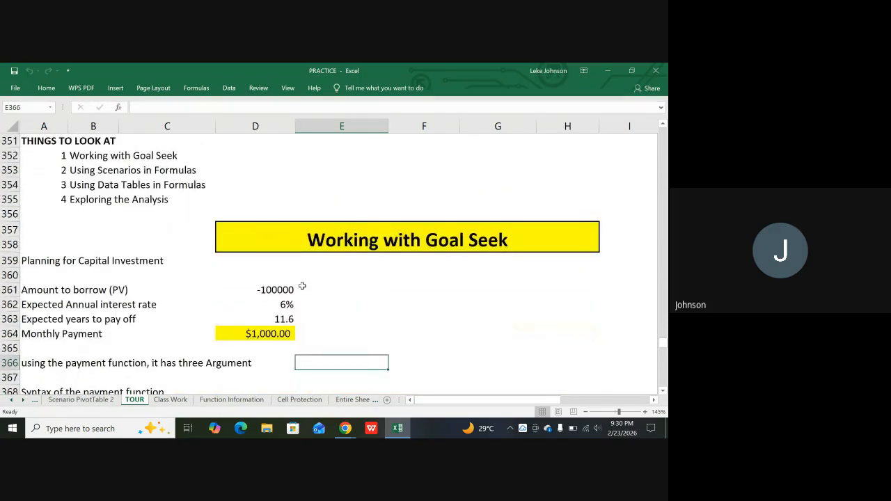
pyautogui.scroll(-1, 302, 287)
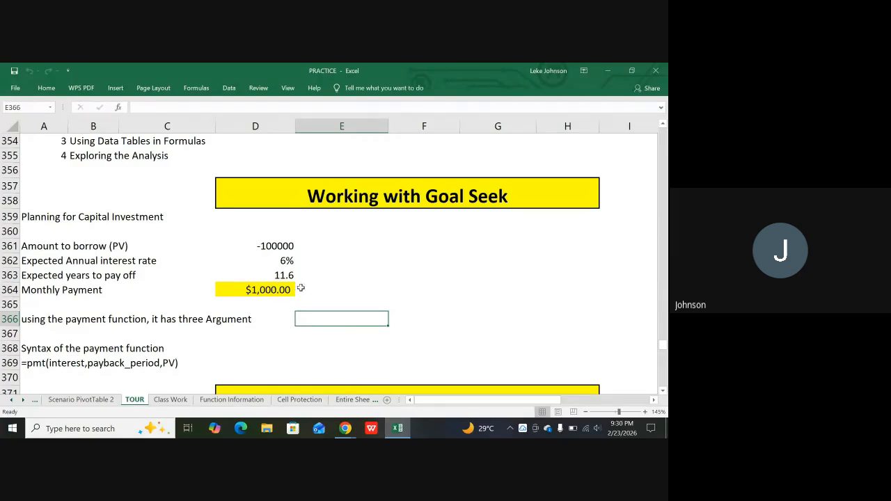
# - Review the PMT formula in D364 and its syntax, then goal-seek D364 to 900 by changing the amount to borrow in D361
pyautogui.click(257, 291)
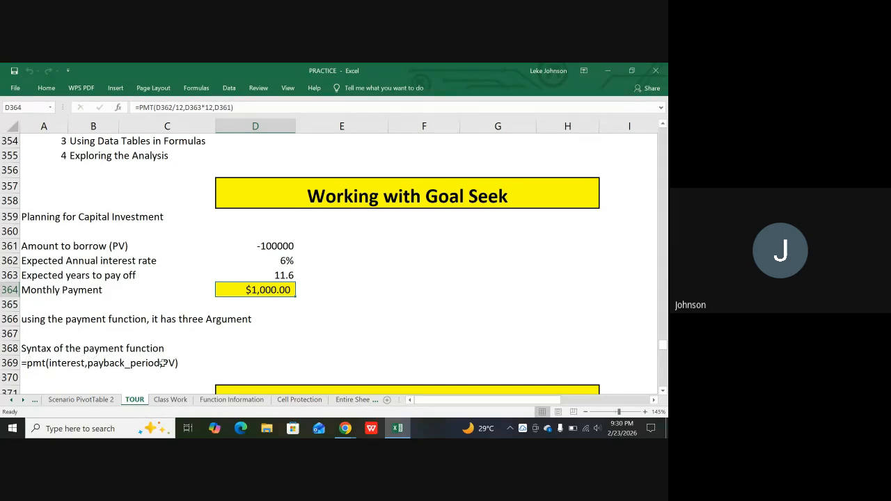
pyautogui.click(64, 367)
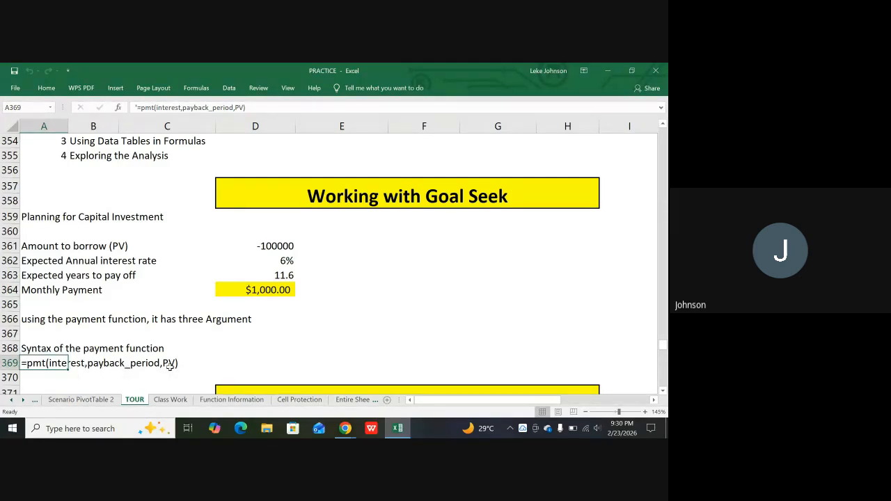
pyautogui.click(268, 293)
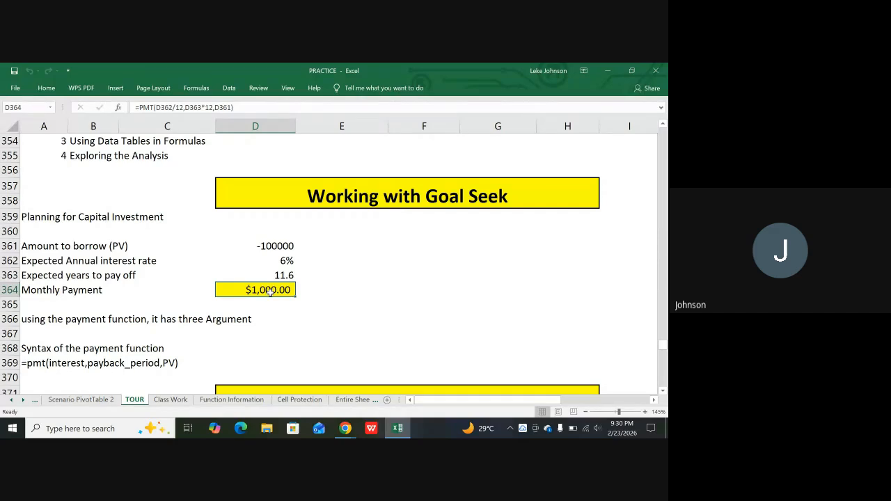
pyautogui.click(197, 89)
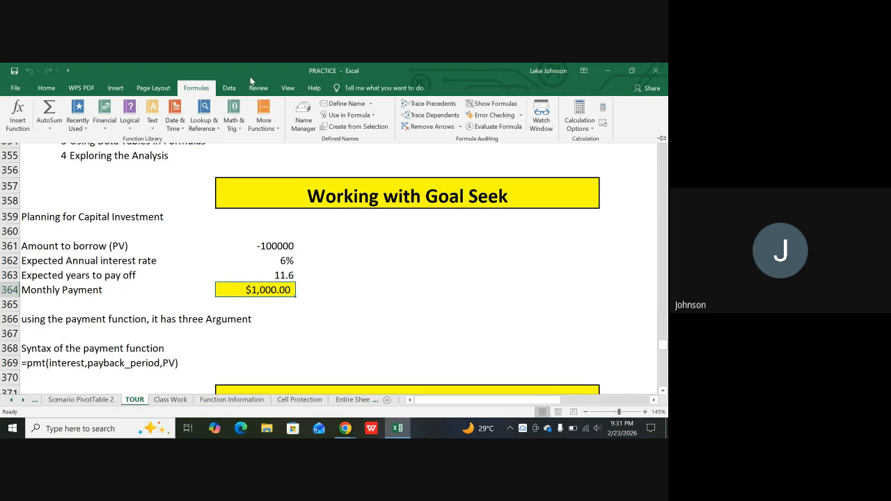
pyautogui.click(229, 88)
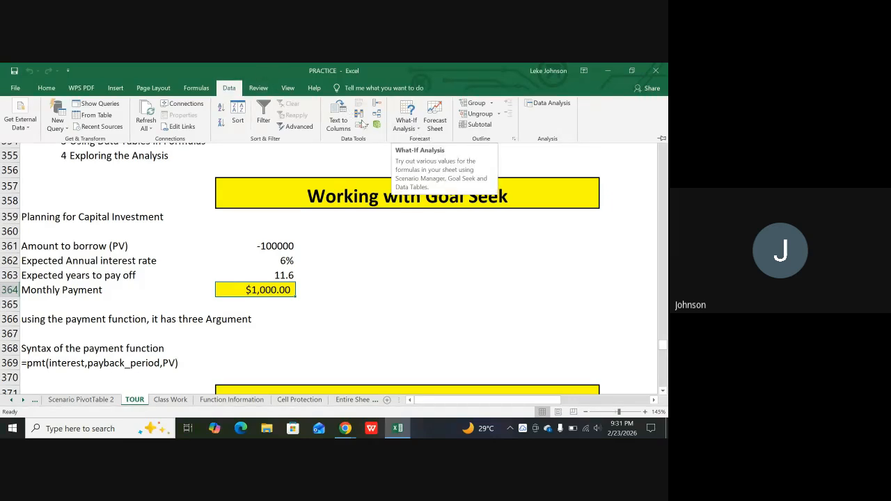
pyautogui.click(421, 130)
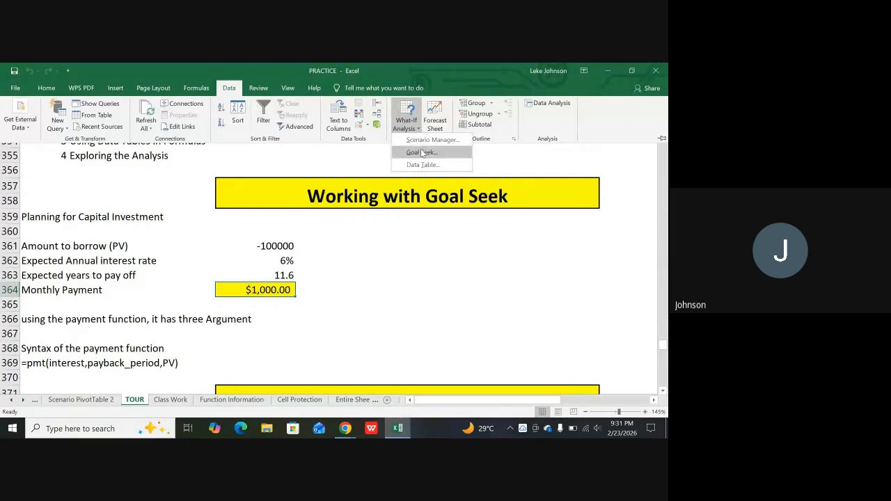
pyautogui.click(422, 152)
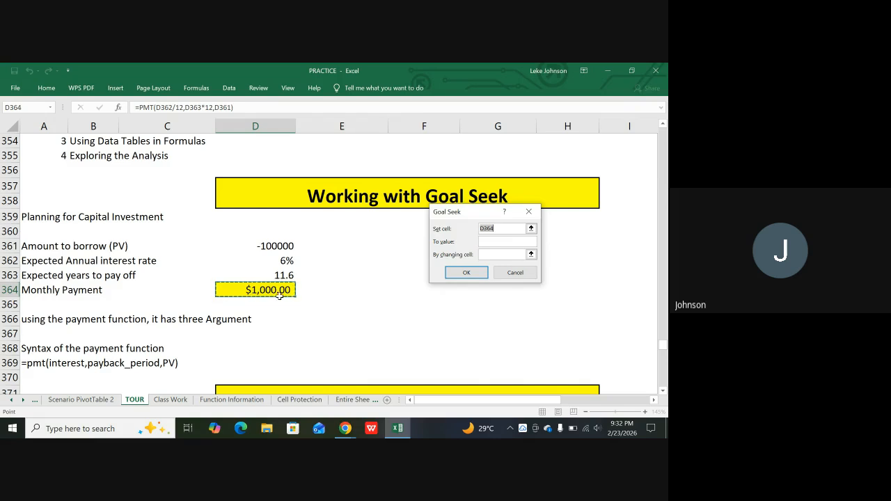
pyautogui.click(500, 242)
pyautogui.write('900')
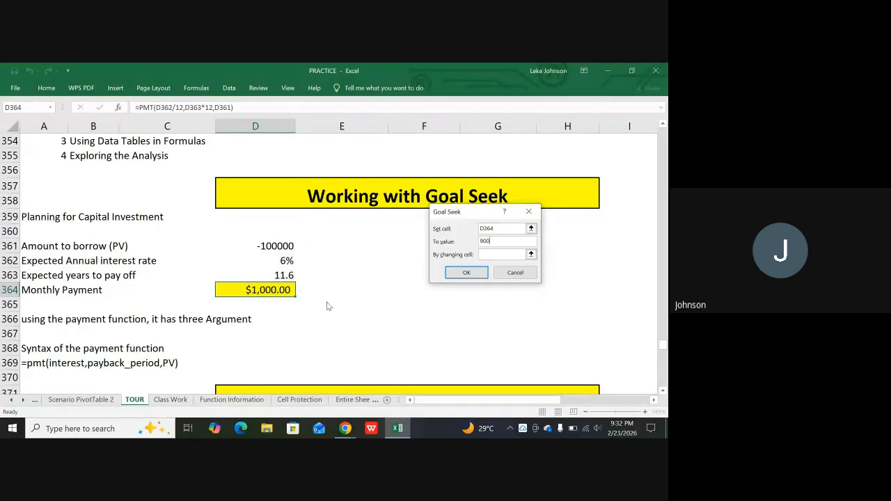
pyautogui.click(503, 253)
pyautogui.click(280, 248)
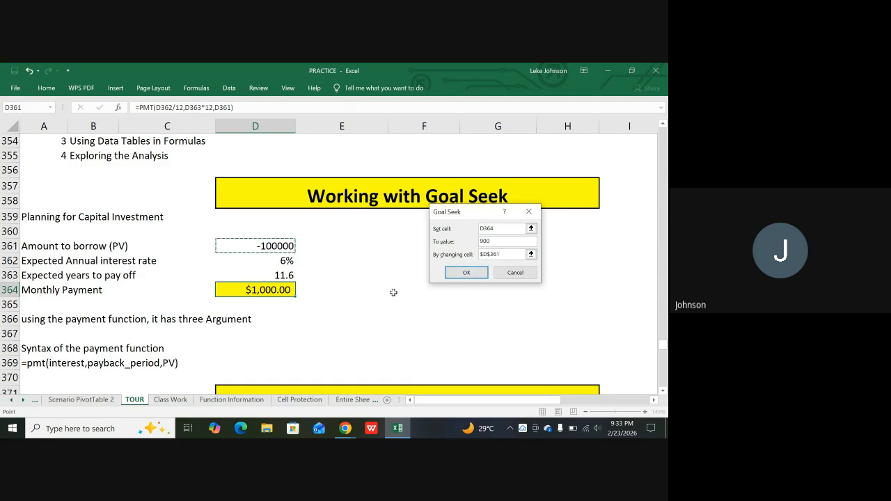
pyautogui.click(470, 280)
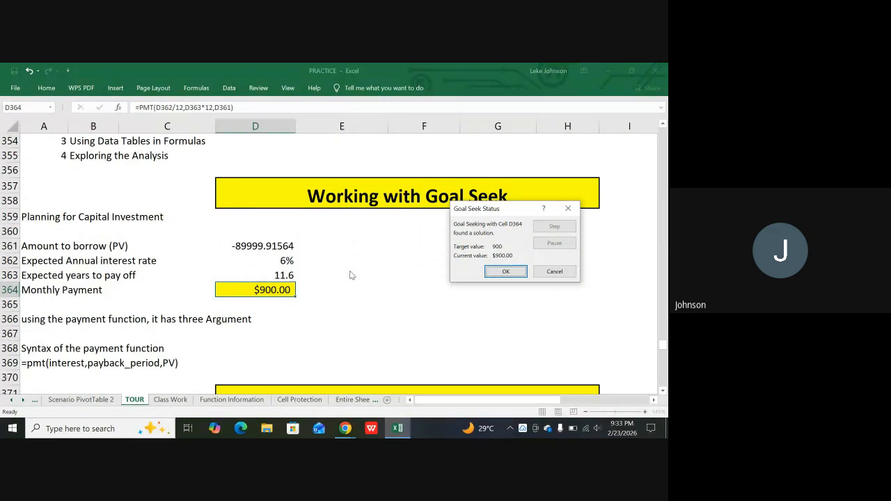
pyautogui.click(500, 272)
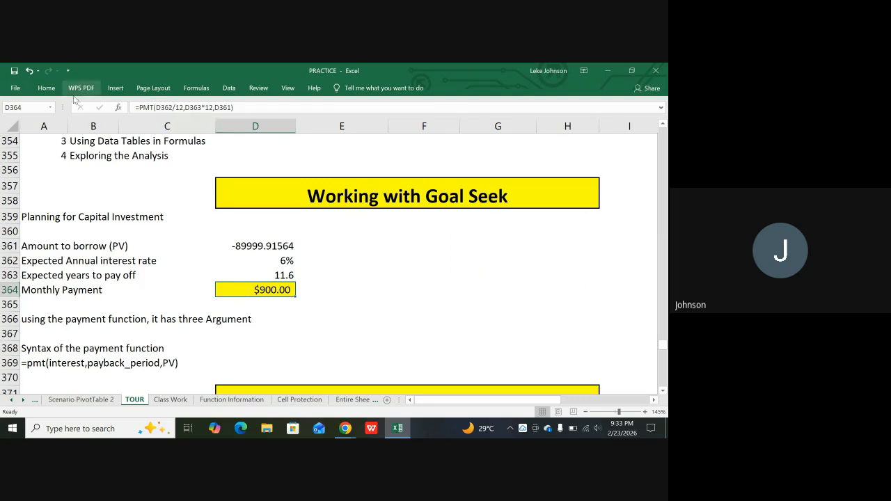
# - Restore the amount to borrow in D361 to -100000
pyautogui.click(273, 245)
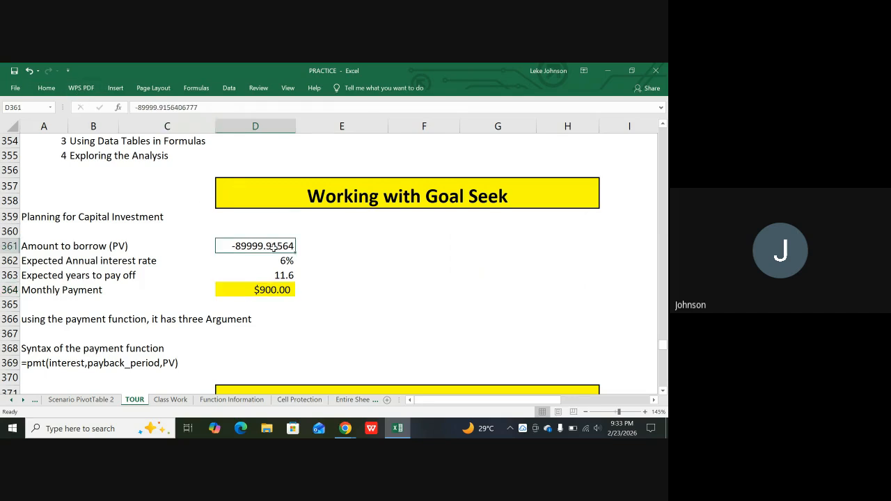
pyautogui.write('1')
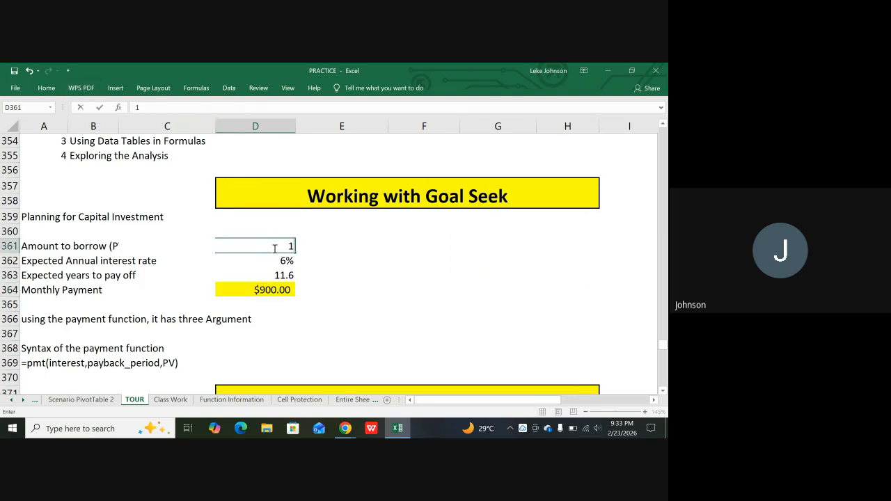
pyautogui.press('BackSpace')
pyautogui.write('-100000')
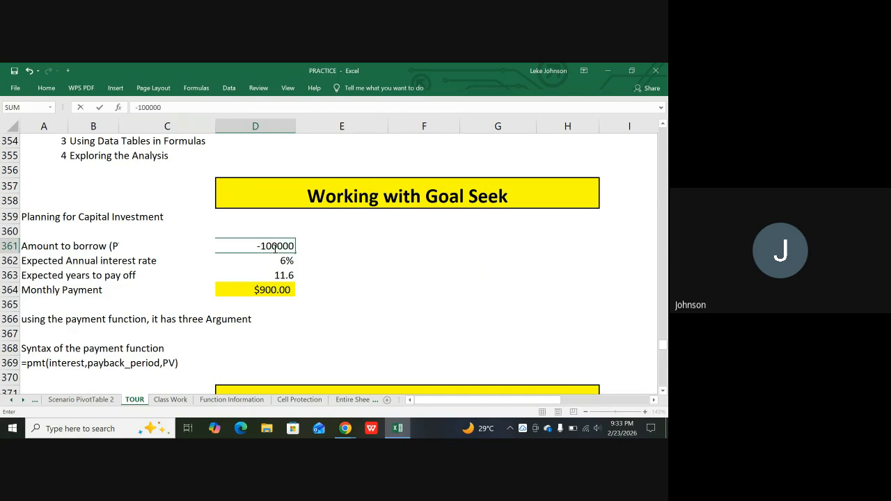
pyautogui.press('Return')
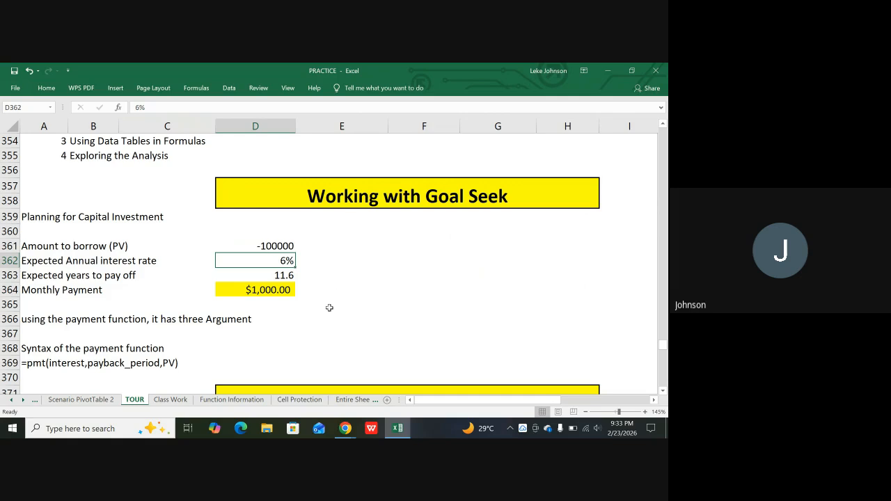
# - Run Goal Seek on the monthly payment in D364 to reach 1500 by changing the payoff years in D363, and keep the solution
pyautogui.click(266, 291)
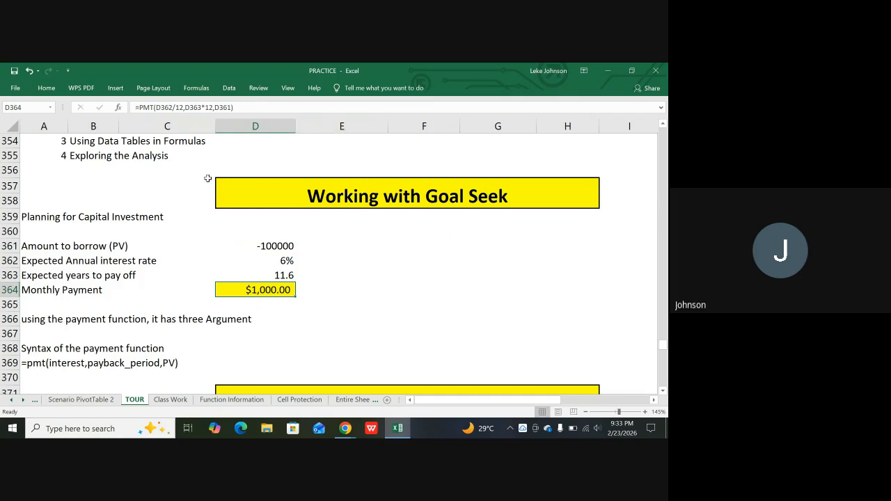
pyautogui.click(225, 85)
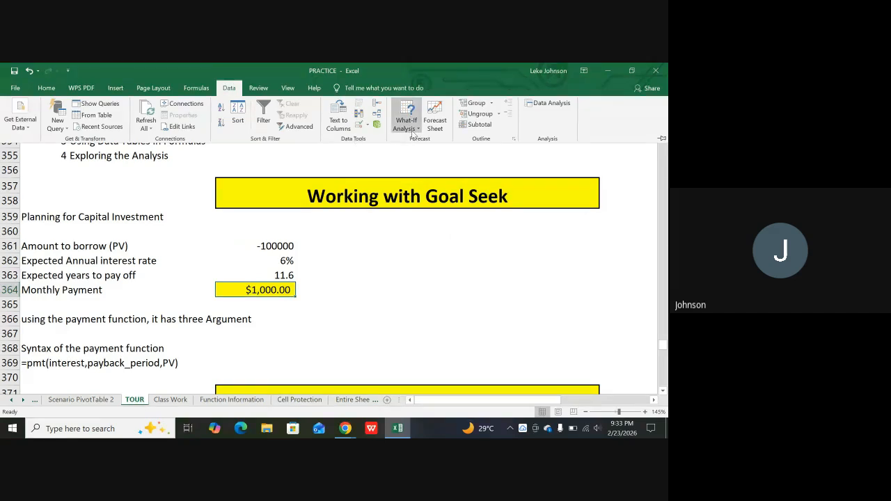
pyautogui.click(418, 132)
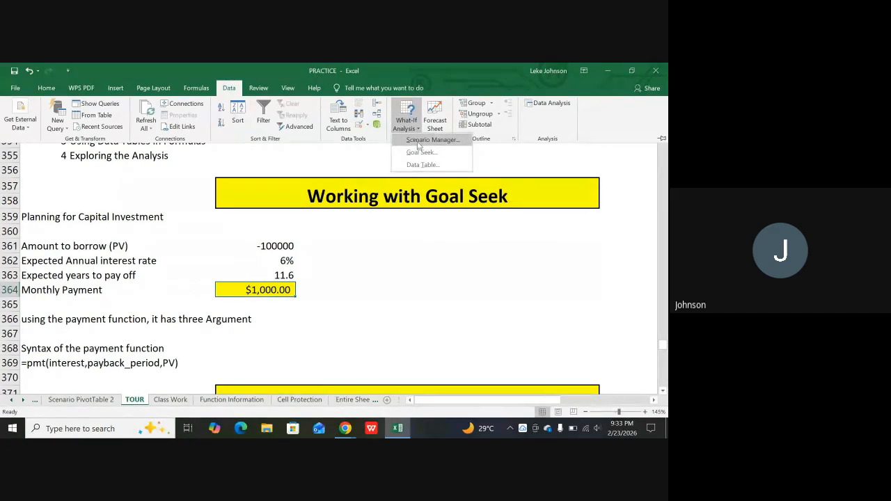
pyautogui.click(416, 153)
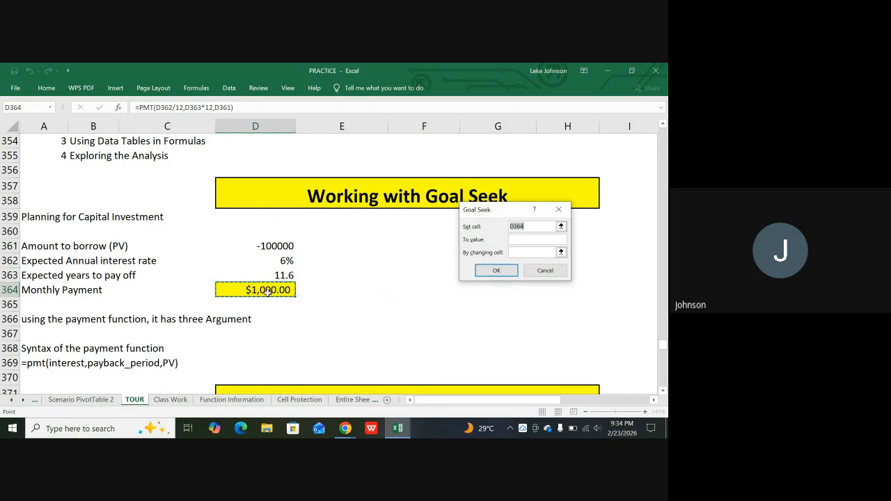
pyautogui.click(528, 241)
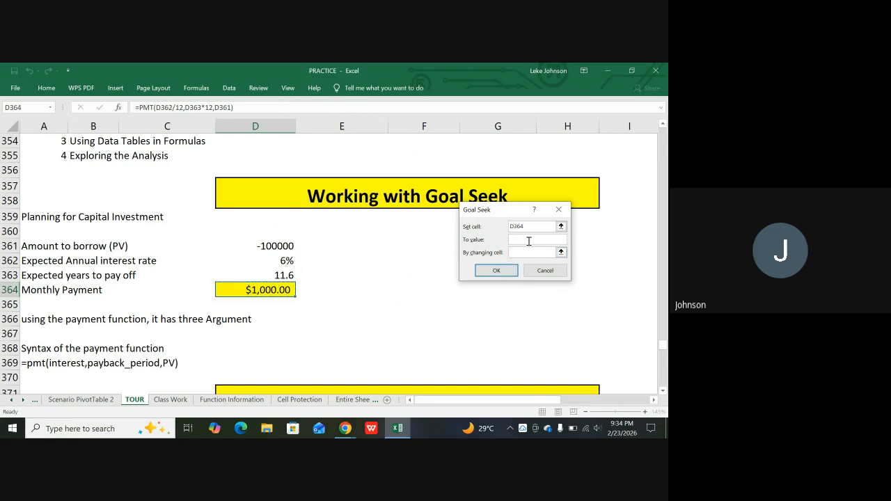
pyautogui.write('1500')
pyautogui.click(521, 252)
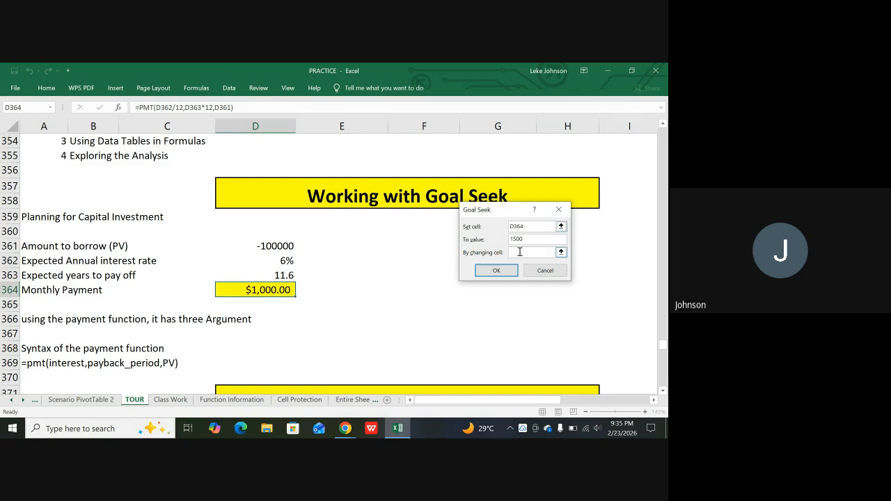
pyautogui.click(282, 276)
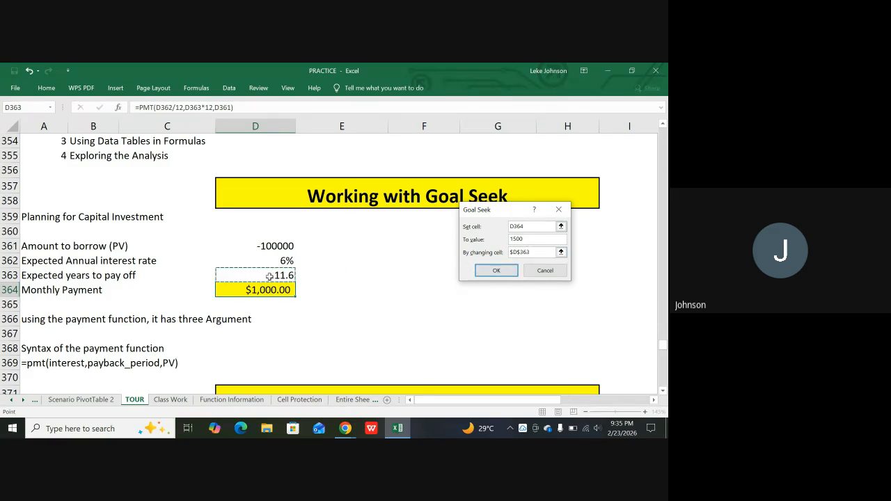
pyautogui.click(492, 271)
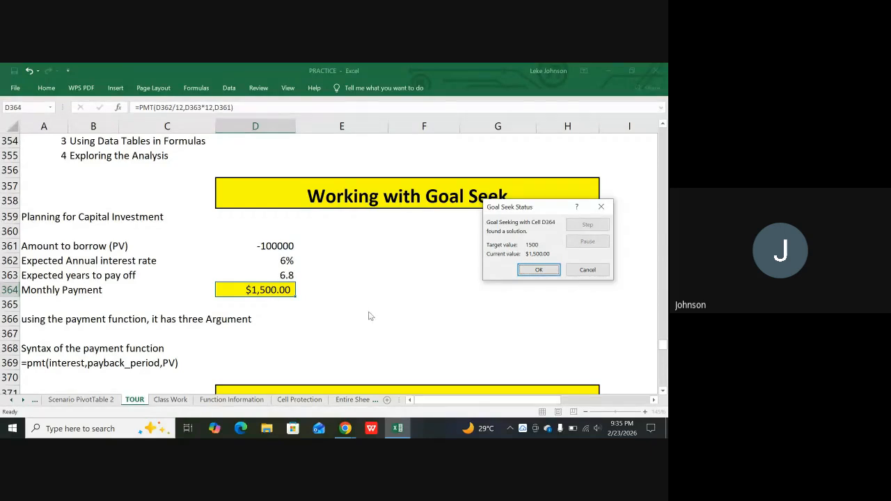
pyautogui.click(536, 270)
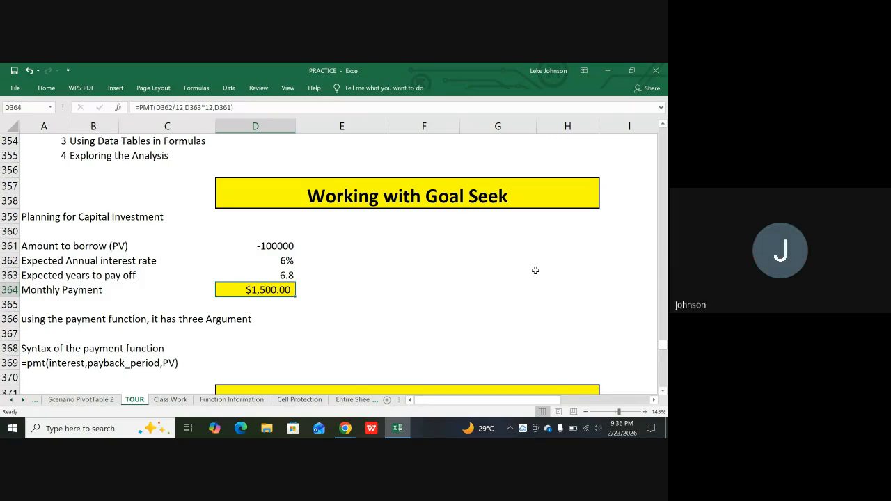
# - Clear the payment formula from the Monthly Payment cell D364
pyautogui.doubleClick(248, 292)
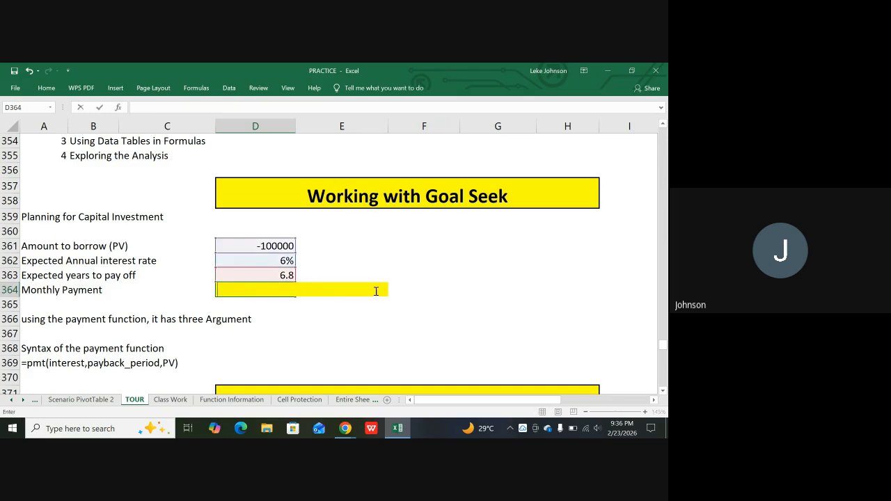
pyautogui.click(385, 261)
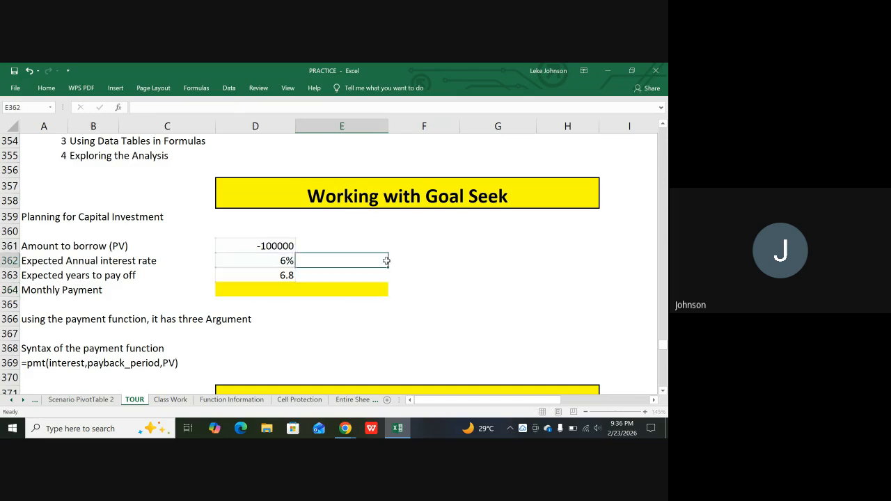
pyautogui.click(265, 294)
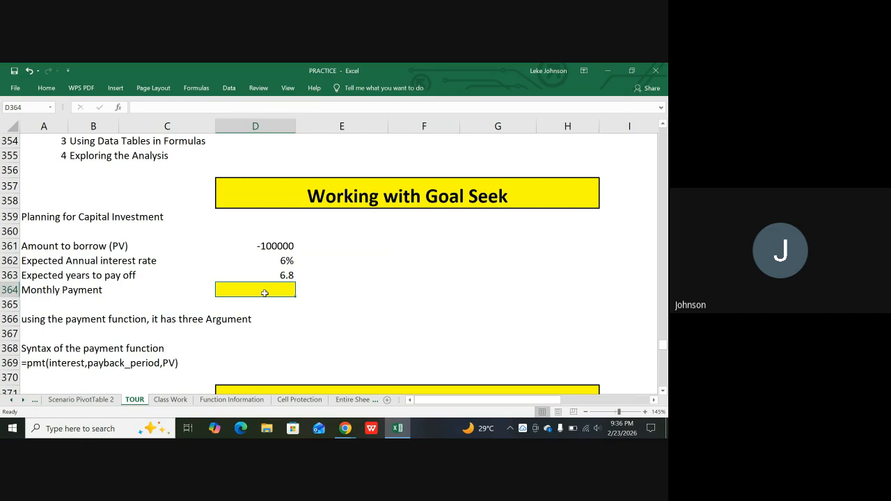
# - Enter the formula =pmt(D362/12,D363*12,D361) in the Monthly Payment cell D364
pyautogui.write('=')
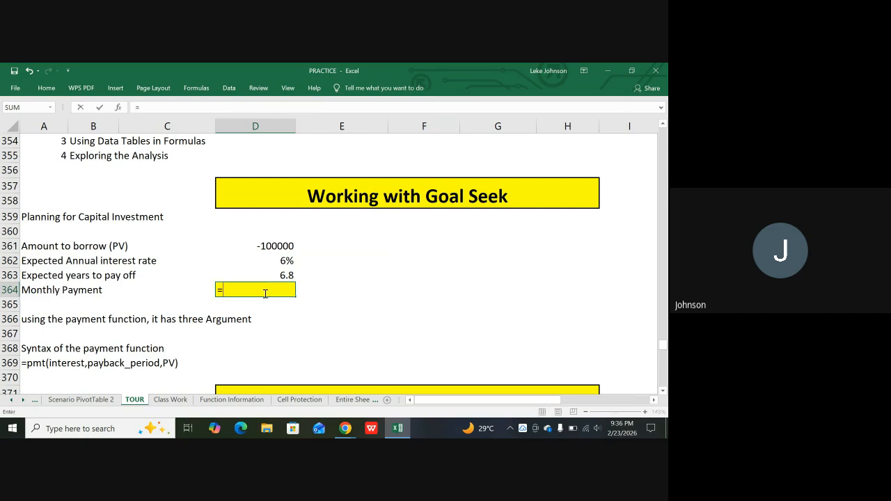
pyautogui.write('pmt')
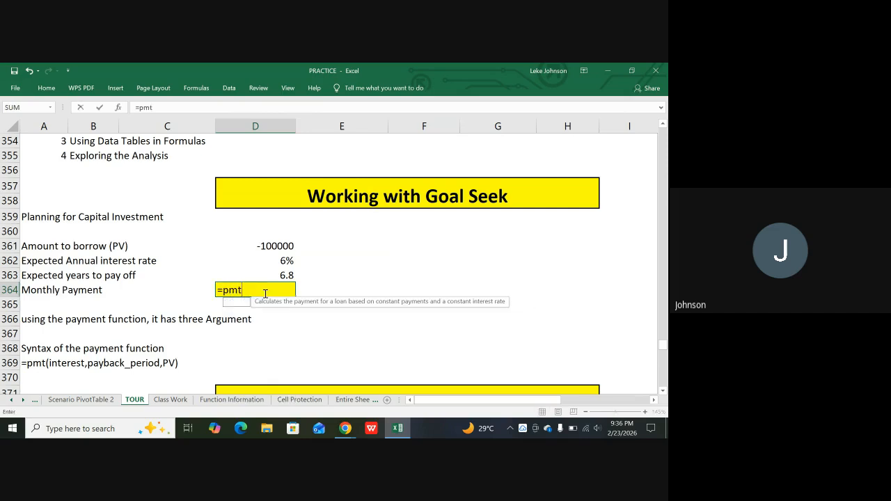
pyautogui.write('(')
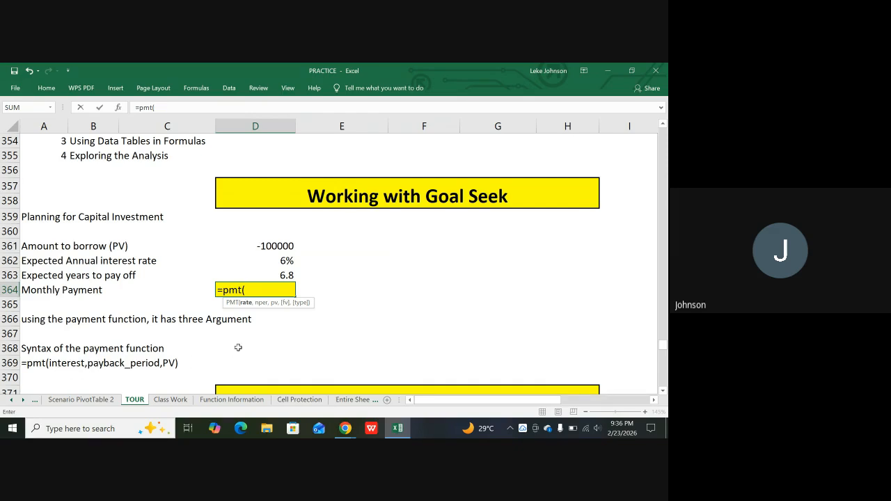
pyautogui.click(284, 261)
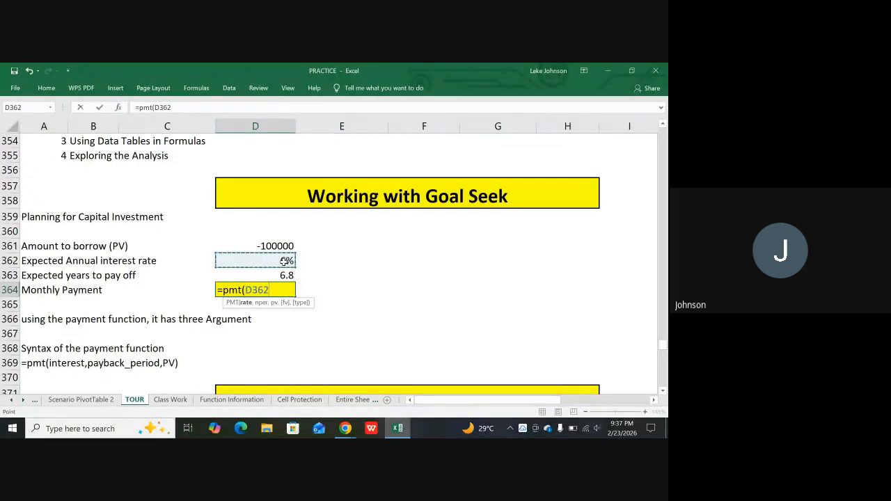
pyautogui.write(',')
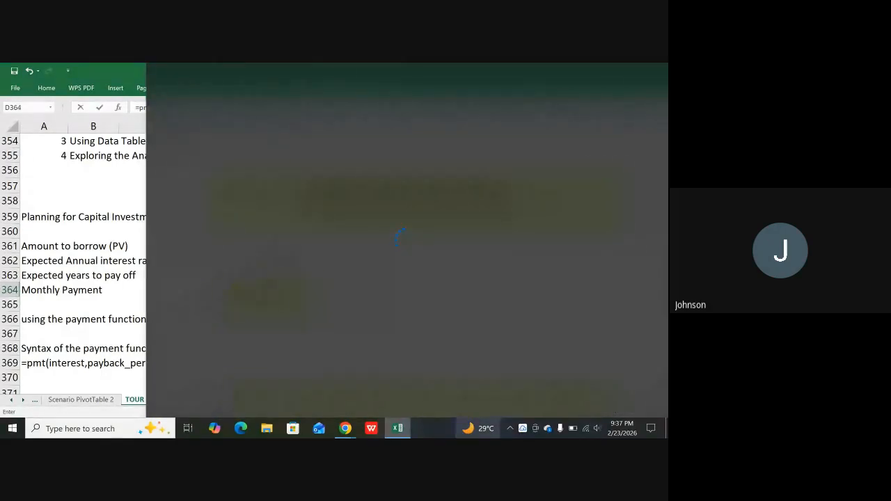
pyautogui.write('12')
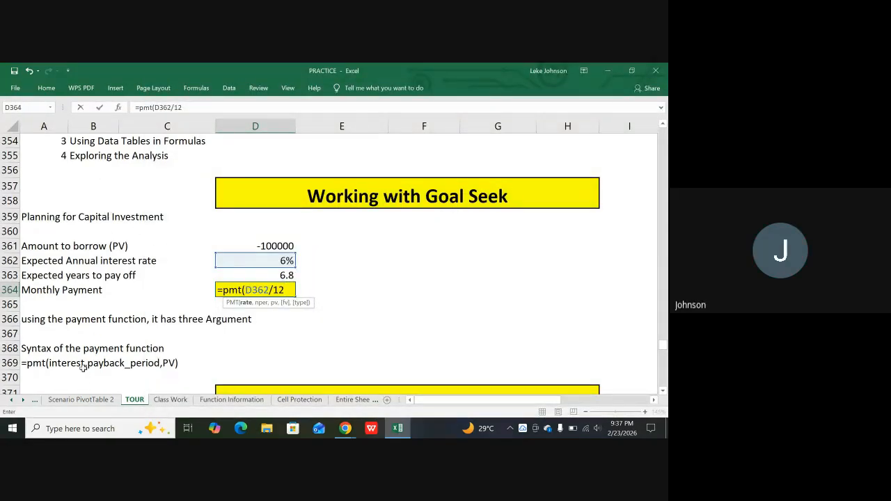
pyautogui.write(',')
pyautogui.click(268, 275)
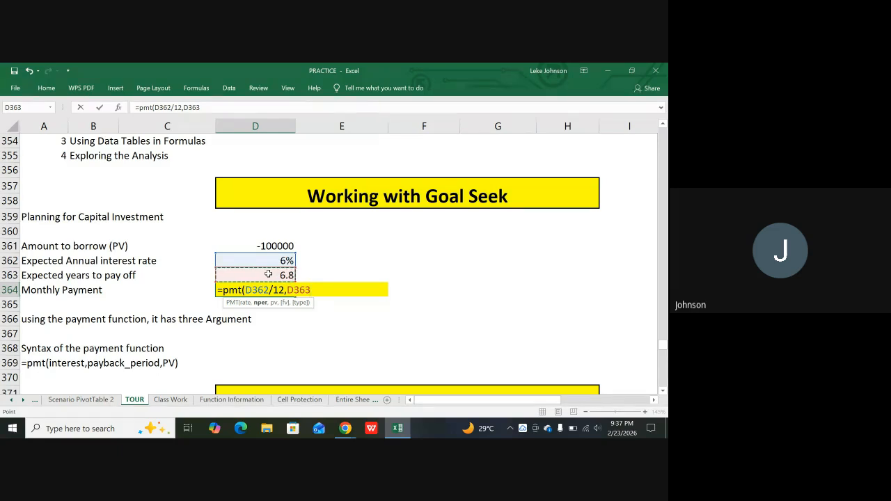
pyautogui.write('*12')
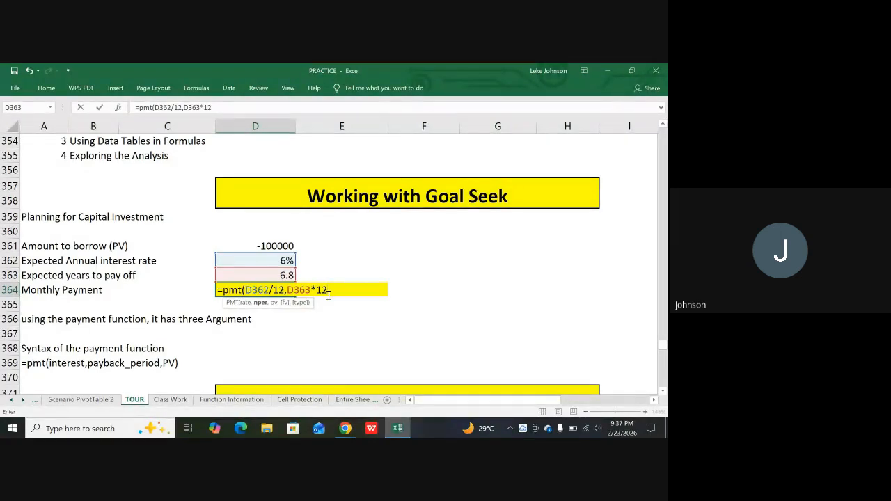
pyautogui.write(',')
pyautogui.click(277, 245)
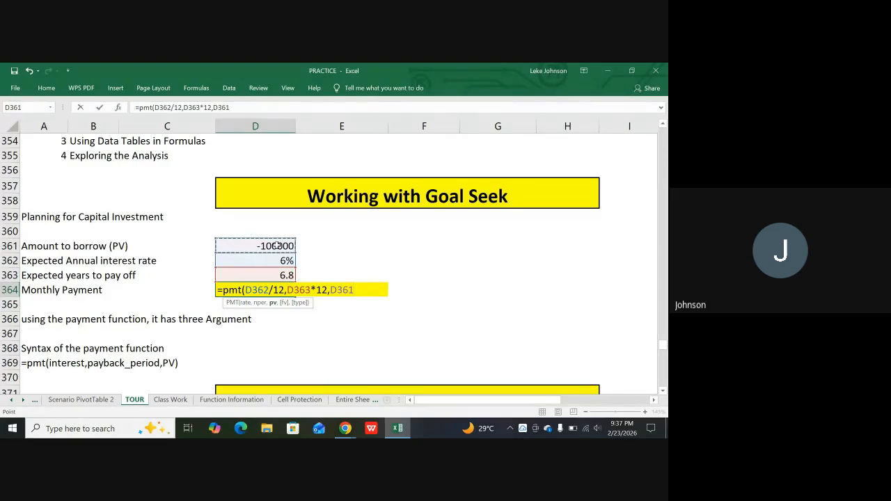
pyautogui.write(')')
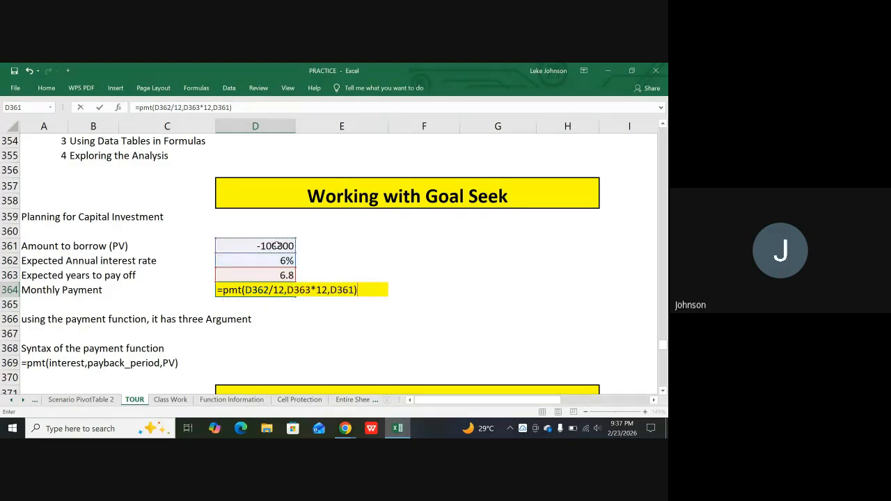
pyautogui.press('Return')
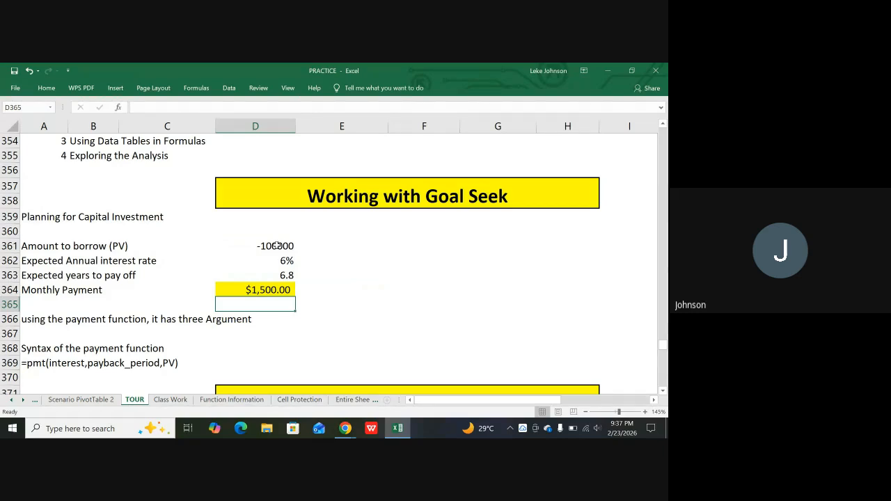
# - Check the payment formula in D364 and set the expected years to pay off in D363 to 10
pyautogui.click(259, 292)
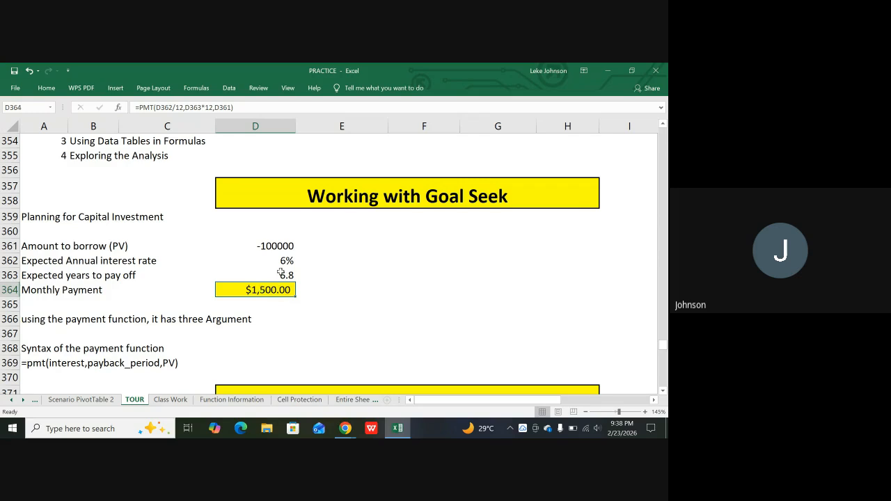
pyautogui.click(280, 273)
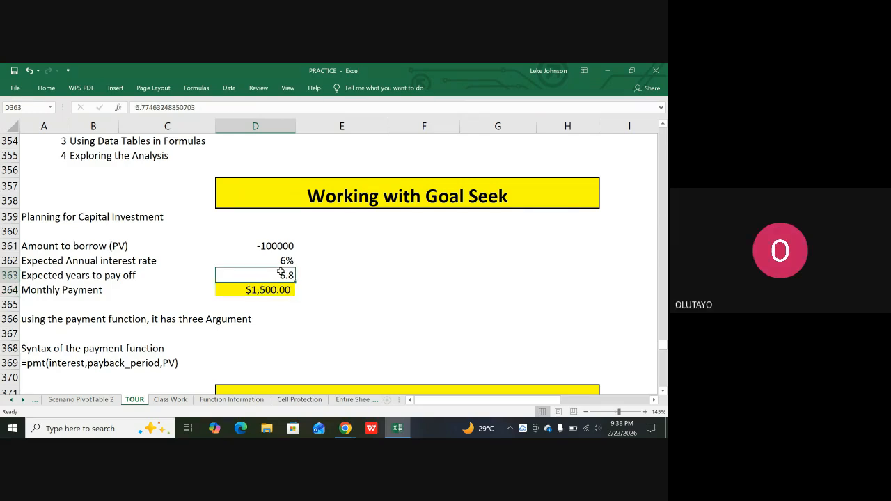
pyautogui.write('10')
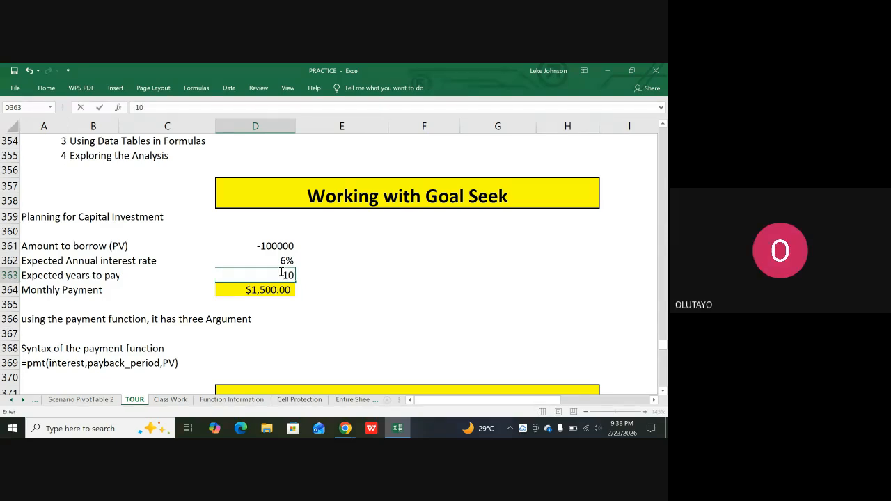
pyautogui.click(333, 262)
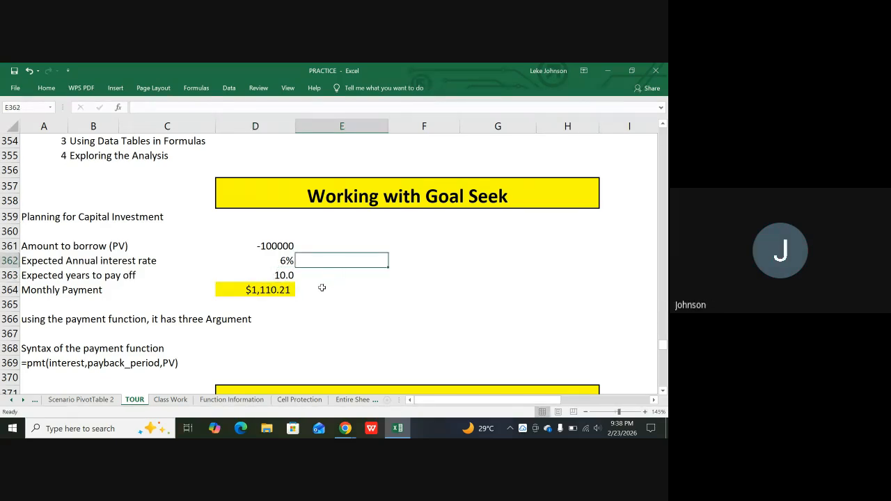
# - Goal-seek the monthly payment in D364 to 1500 by changing the payoff years in D363, and keep the solution
pyautogui.click(269, 290)
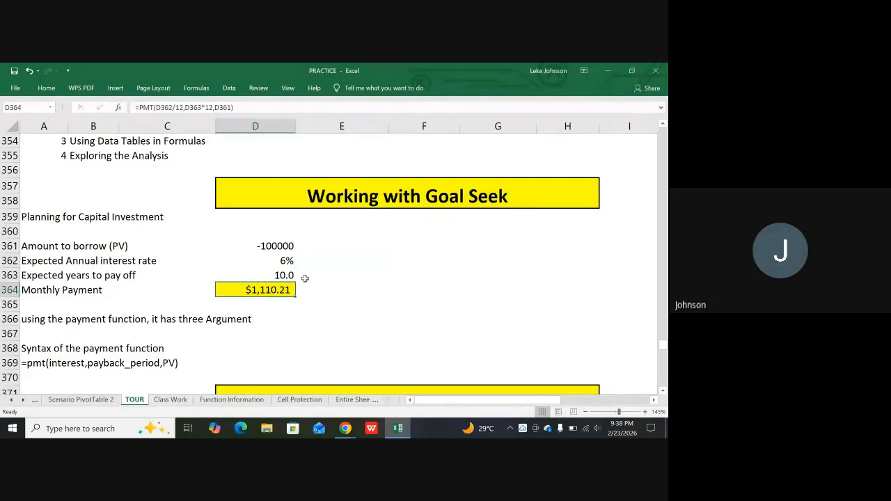
pyautogui.click(290, 274)
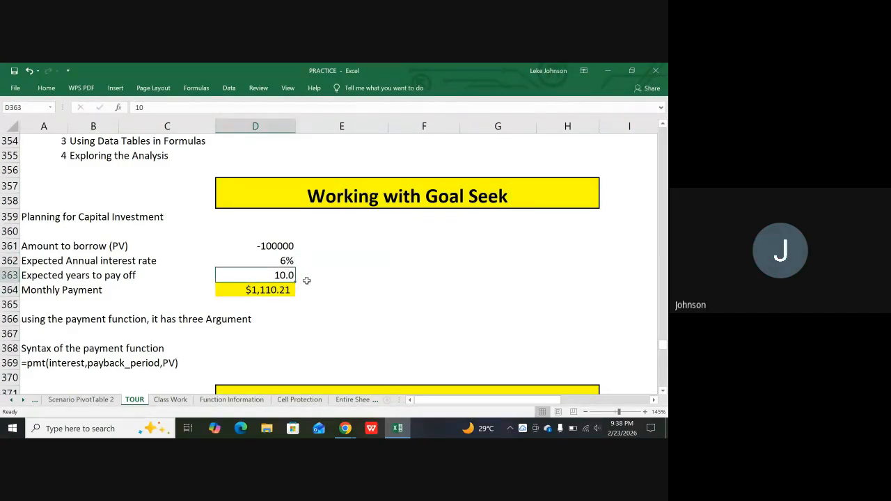
pyautogui.click(262, 290)
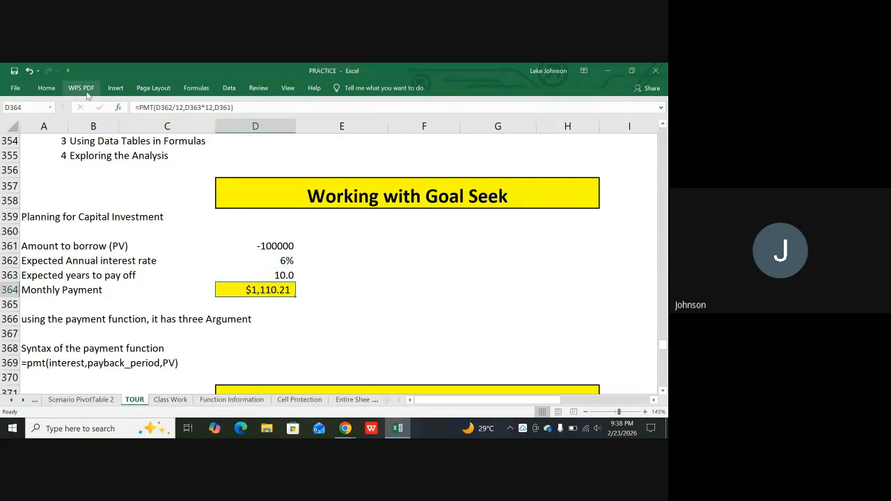
pyautogui.click(229, 88)
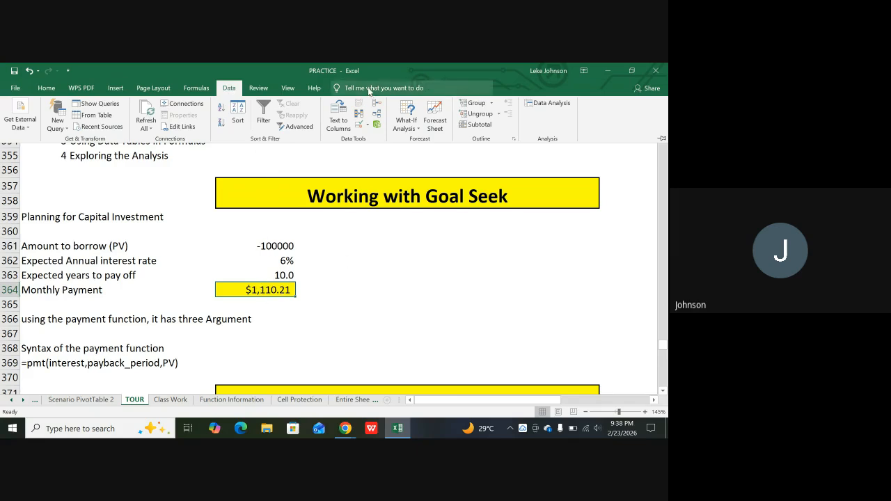
pyautogui.click(419, 128)
pyautogui.click(421, 152)
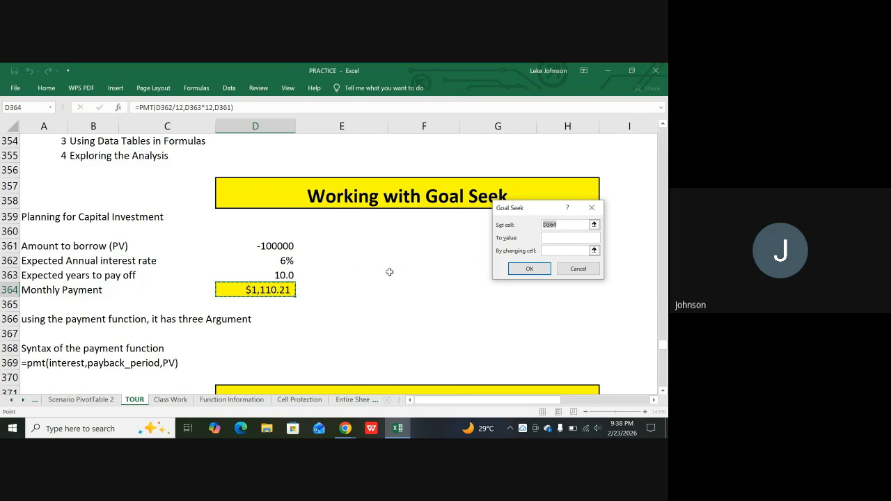
pyautogui.click(554, 240)
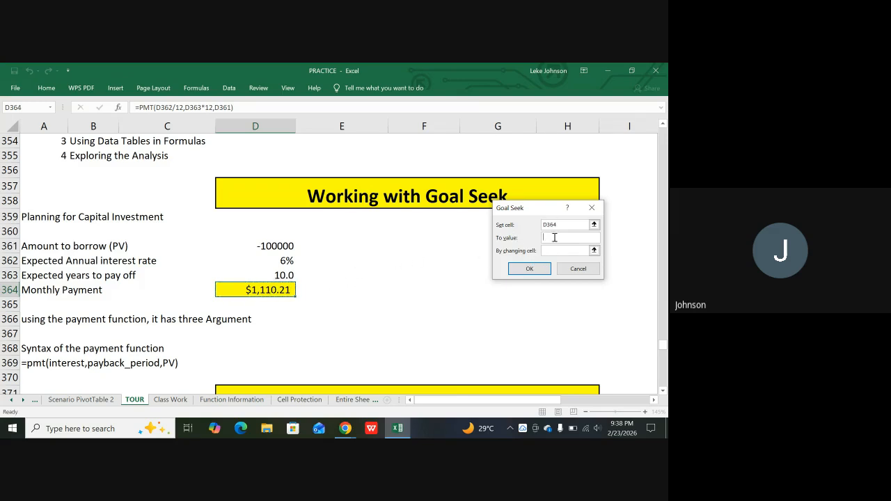
pyautogui.write('1500')
pyautogui.click(282, 275)
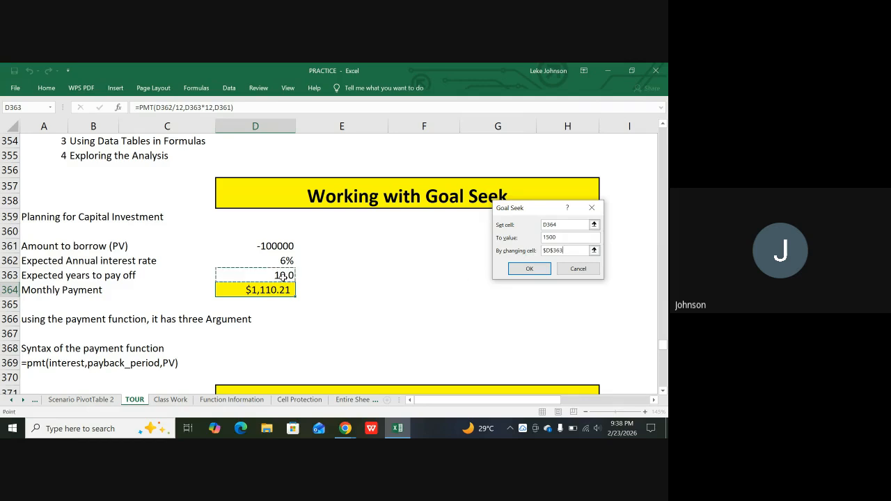
pyautogui.click(531, 269)
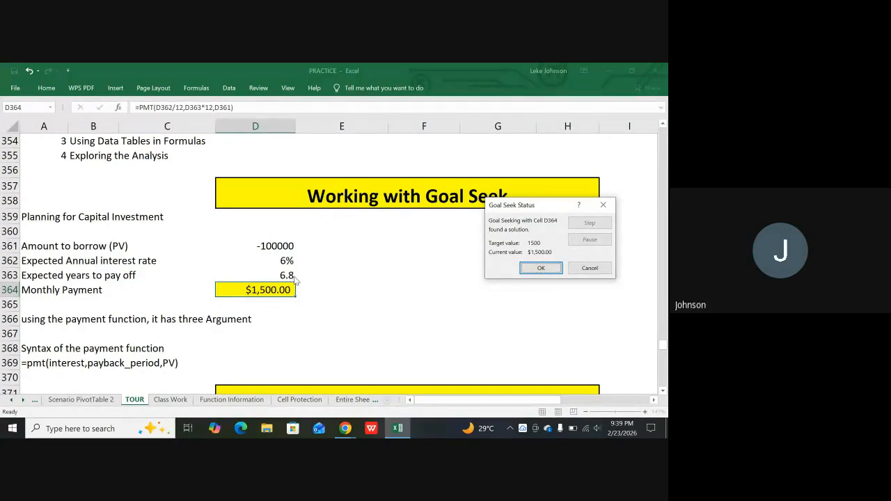
pyautogui.click(547, 268)
# - Review the capital investment example in the scenarios section and the payment formula in D379
pyautogui.scroll(-3, 411, 301)
pyautogui.scroll(-2, 406, 304)
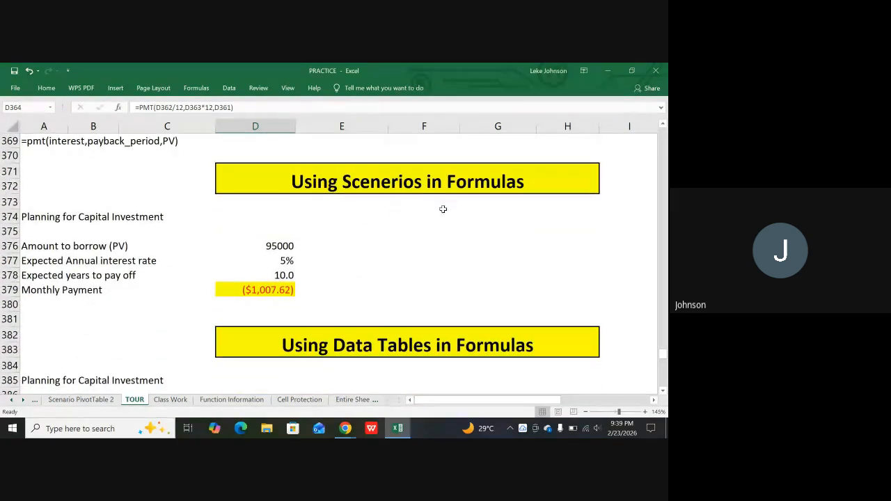
pyautogui.scroll(-1, 418, 212)
pyautogui.scroll(1, 378, 217)
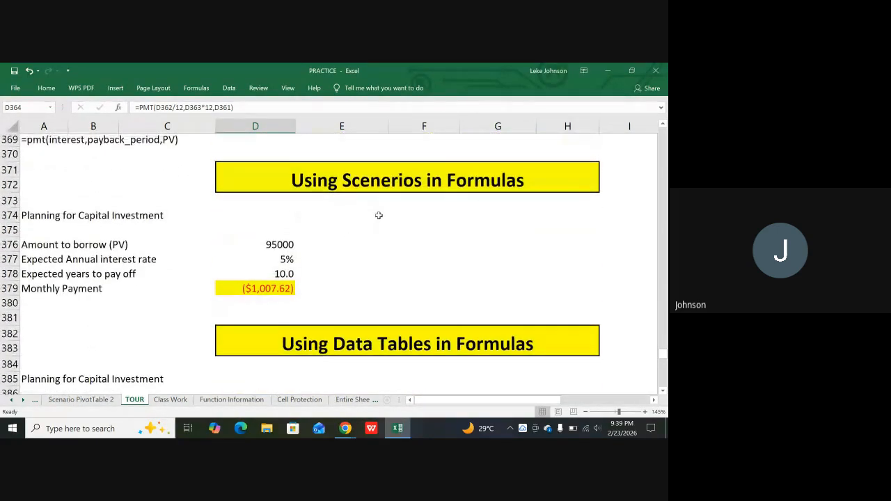
pyautogui.scroll(-1, 390, 209)
pyautogui.scroll(1, 372, 207)
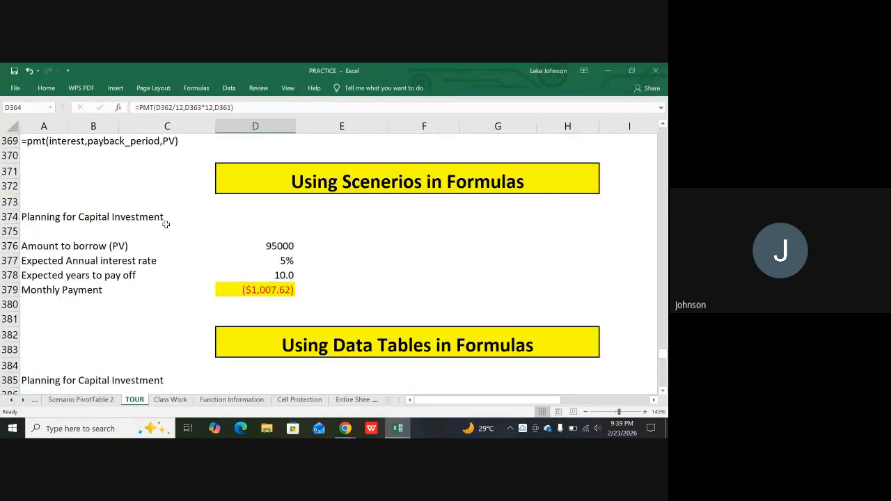
pyautogui.click(267, 289)
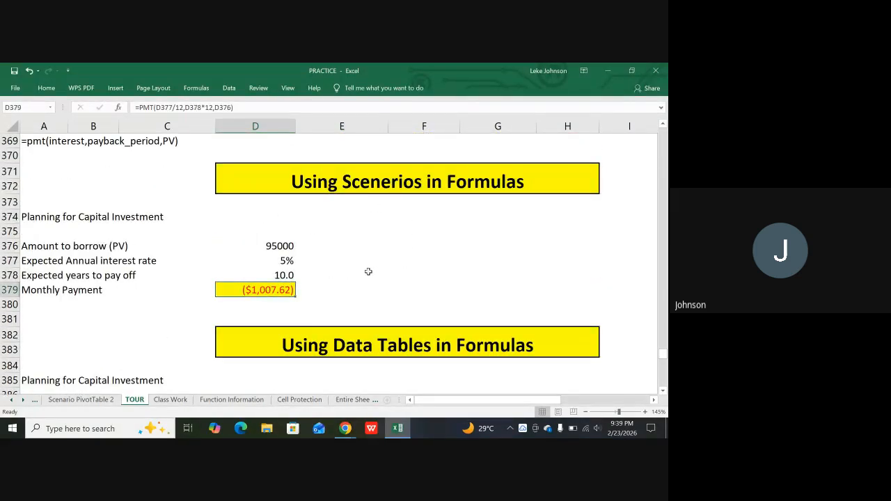
pyautogui.click(344, 236)
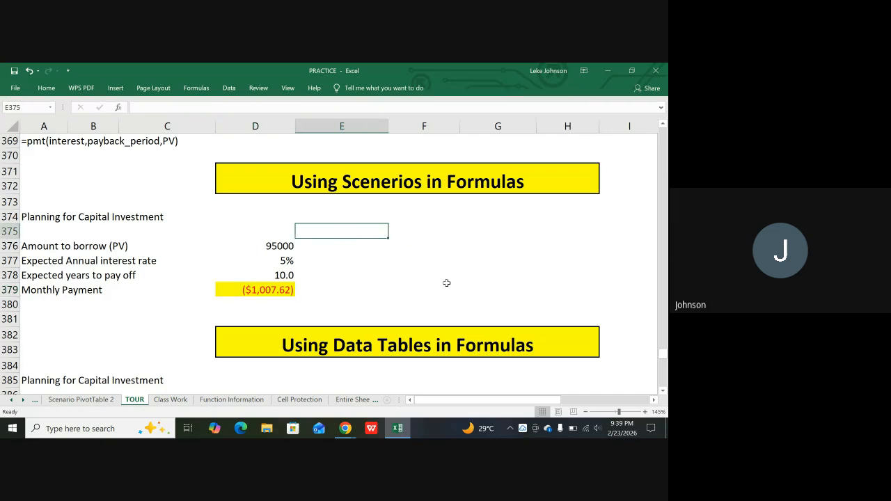
# - View the saved scenarios for the capital investment example in the Scenario Manager, then close it
pyautogui.click(229, 89)
pyautogui.click(418, 131)
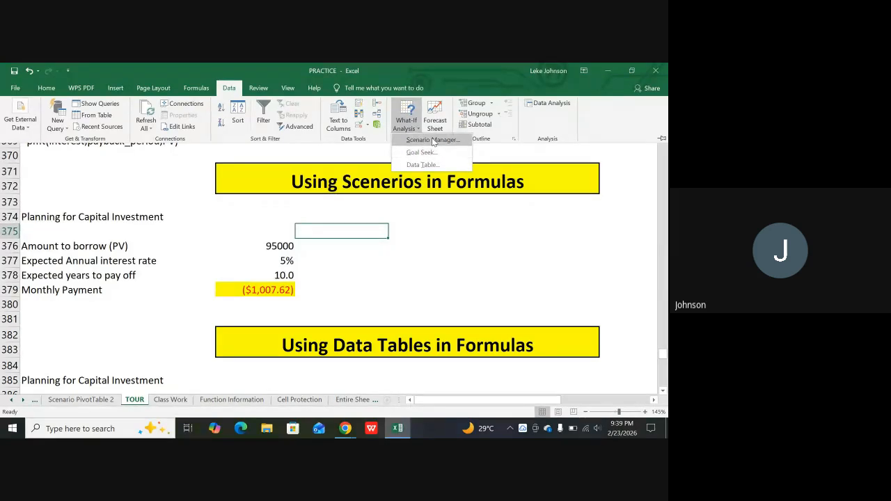
pyautogui.click(431, 140)
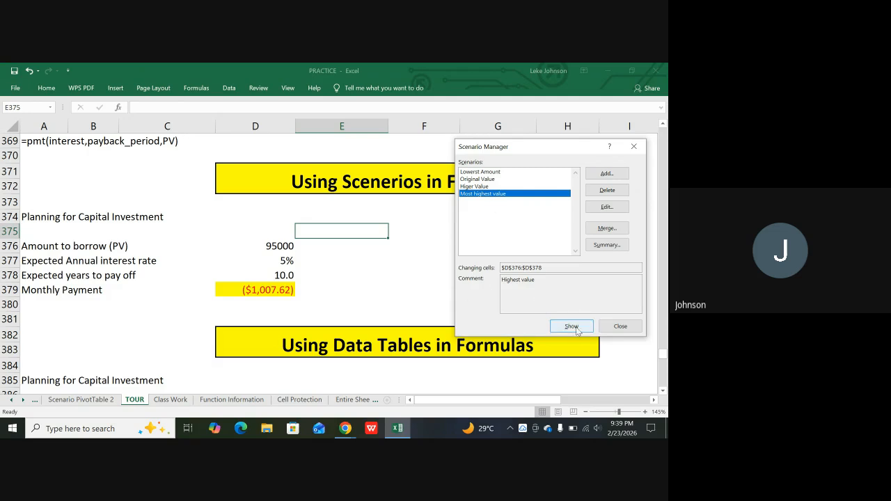
pyautogui.click(624, 331)
# - Look through the Using Data Tables in Formulas section, from the Possible Years payment table to the years-by-amount tables
pyautogui.scroll(-4, 414, 328)
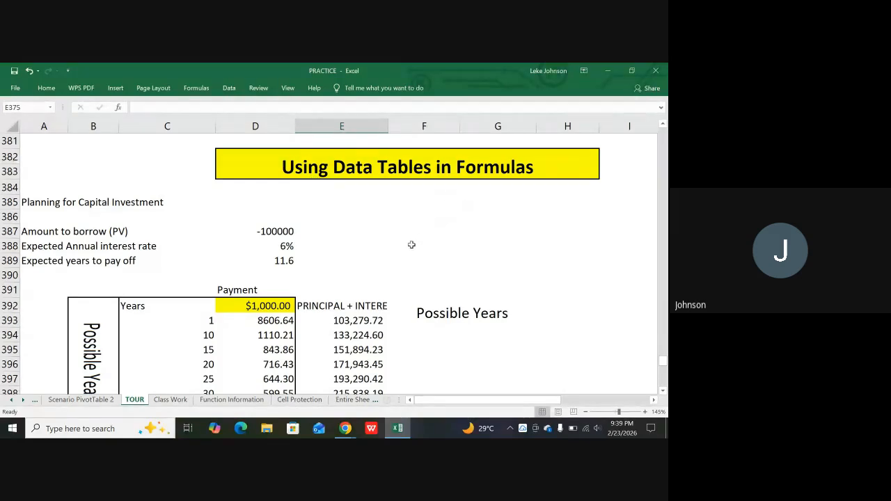
pyautogui.scroll(-2, 400, 247)
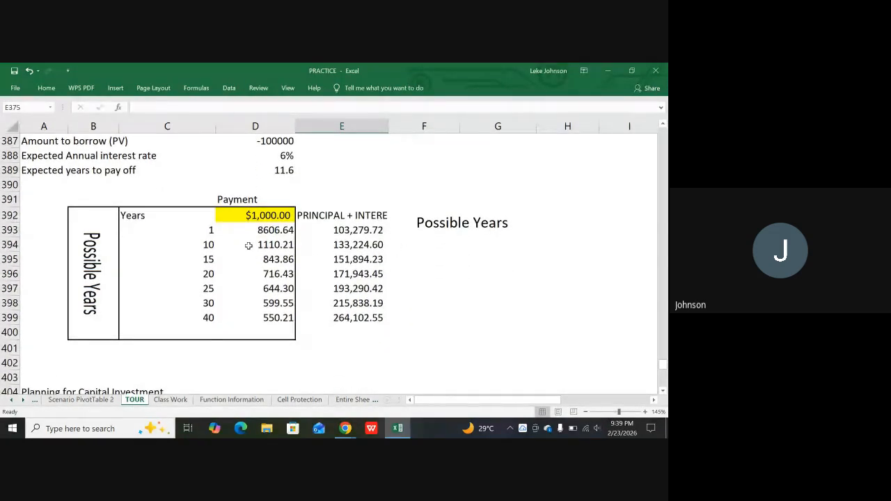
pyautogui.scroll(-2, 249, 246)
pyautogui.scroll(-4, 253, 243)
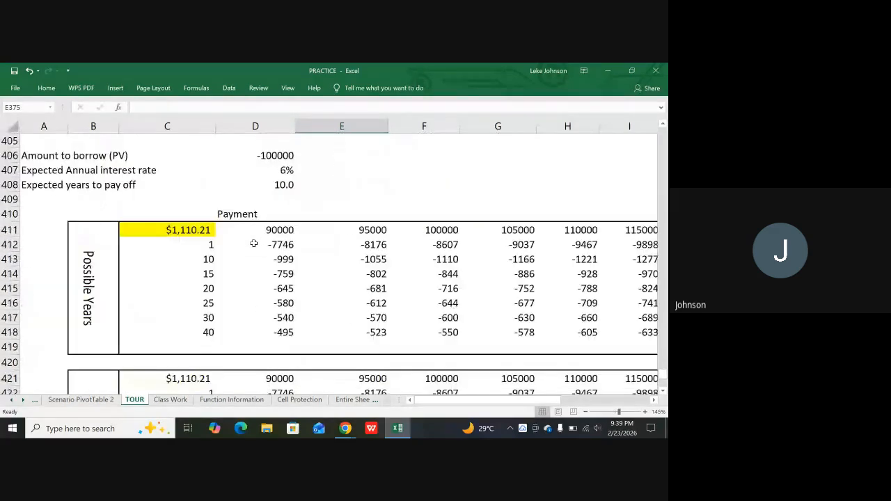
pyautogui.scroll(1, 209, 216)
pyautogui.scroll(-3, 218, 230)
pyautogui.scroll(-8, 218, 229)
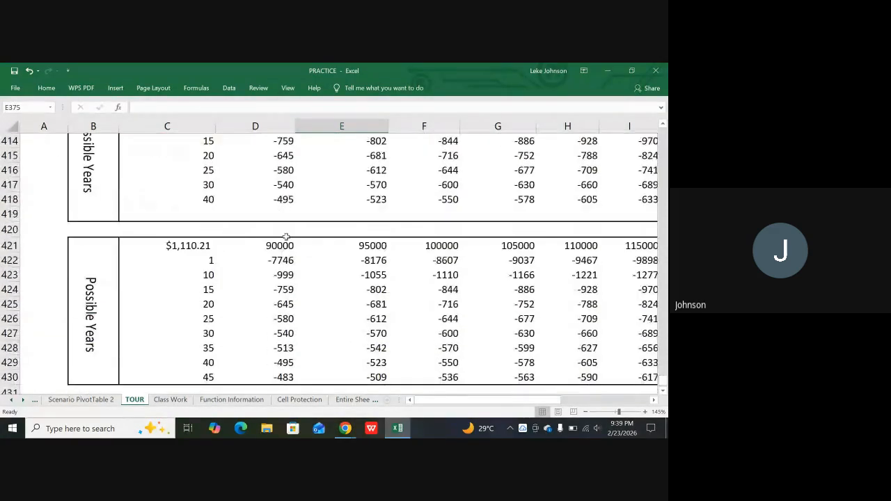
pyautogui.scroll(6, 301, 233)
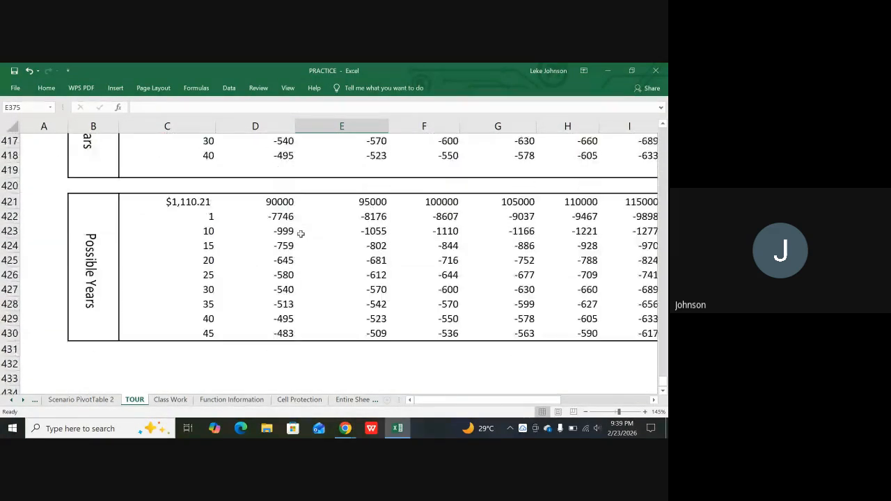
# - Return to the Working with Goal Seek section, then save the PRACTICE workbook and close Excel
pyautogui.scroll(11, 296, 237)
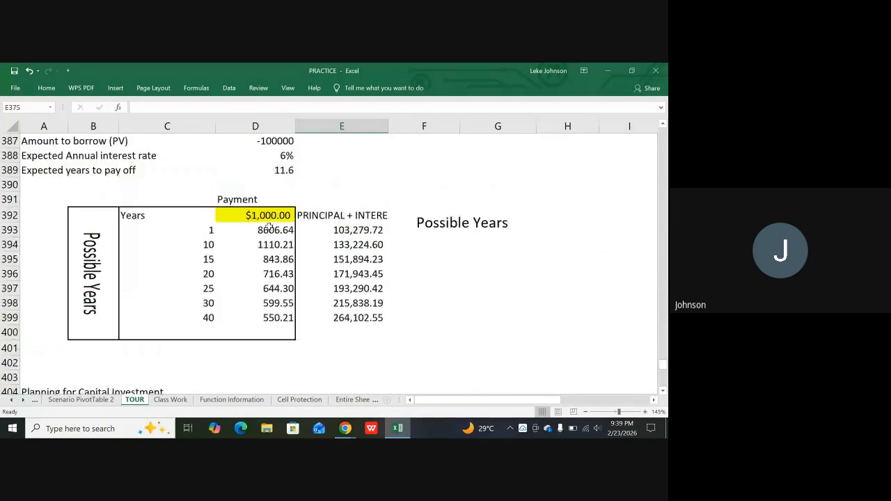
pyautogui.scroll(3, 383, 199)
pyautogui.scroll(3, 429, 200)
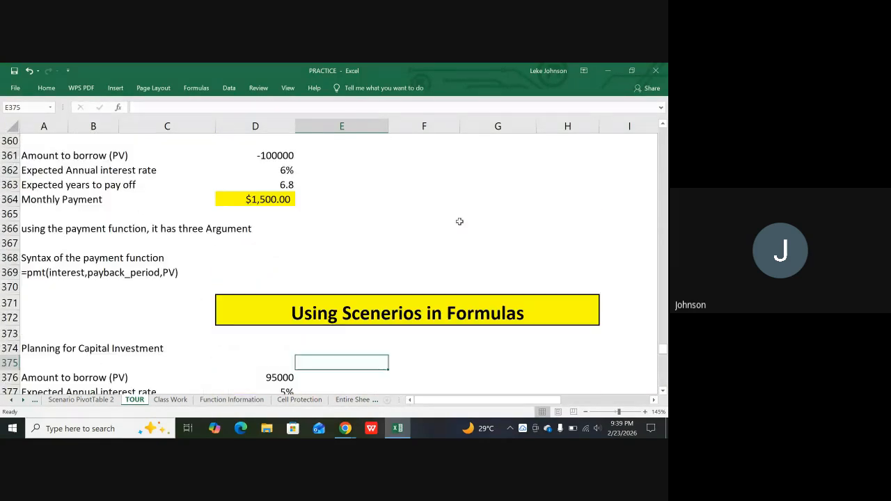
pyautogui.click(474, 295)
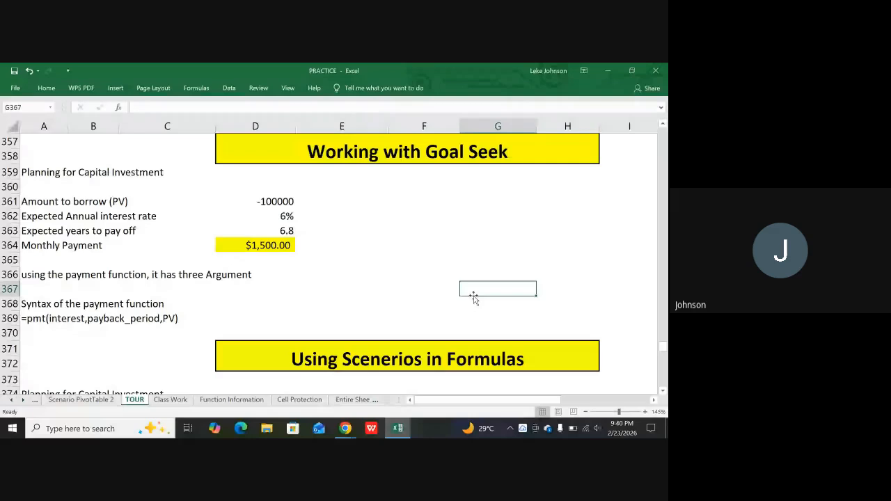
pyautogui.hotkey('ctrl', 's')
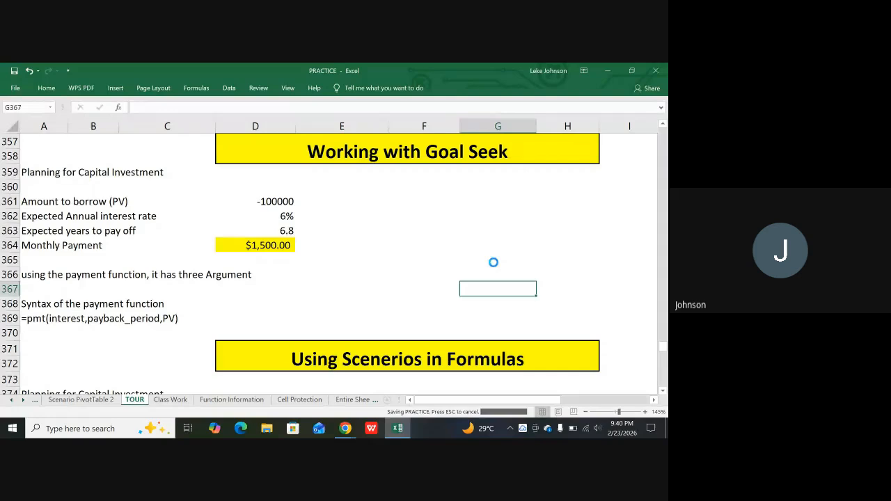
pyautogui.click(659, 70)
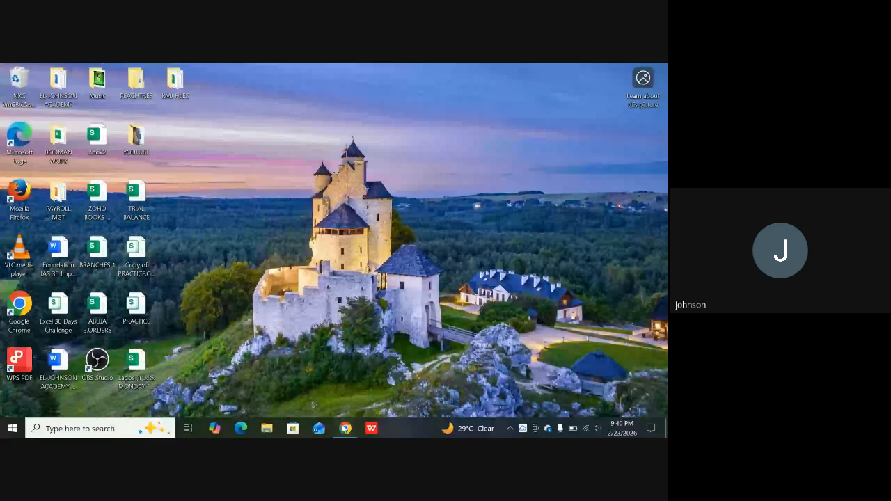
# - Switch to the EXCEL 30 DAYS CHALLENGE call in Google Meet in Chrome
pyautogui.moveTo(345, 428)
pyautogui.click(296, 376)
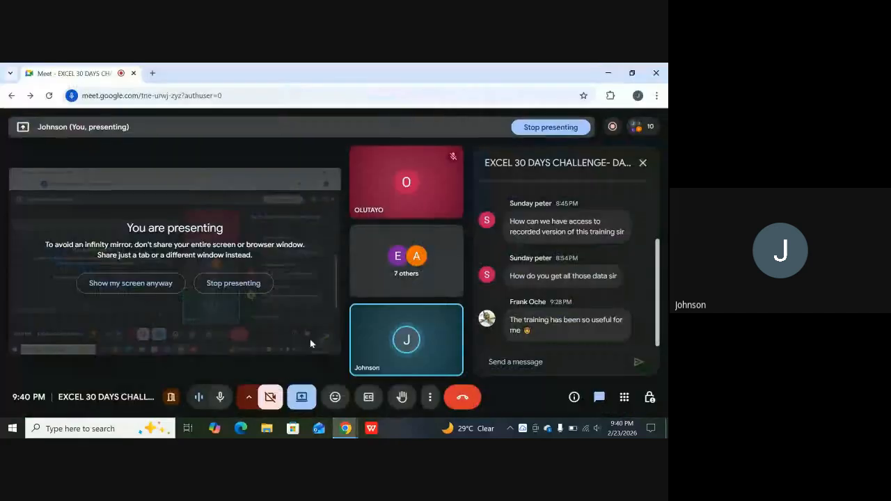
pyautogui.moveTo(361, 314)
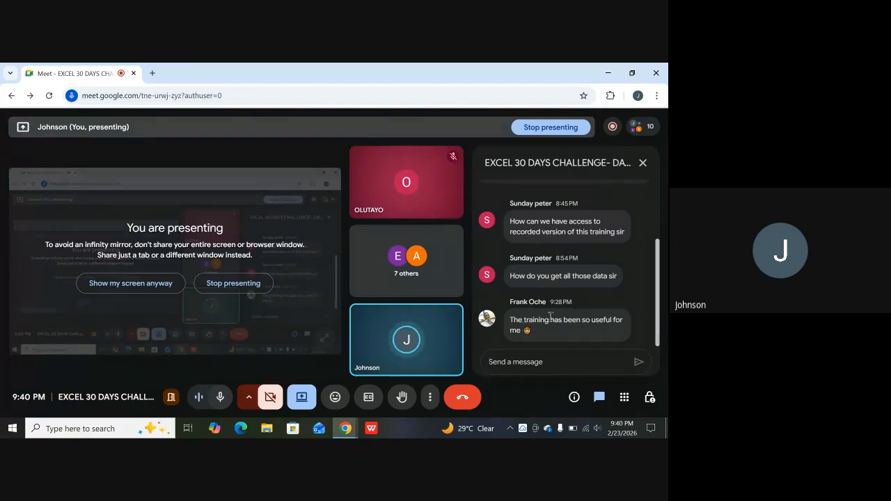
pyautogui.moveTo(429, 358)
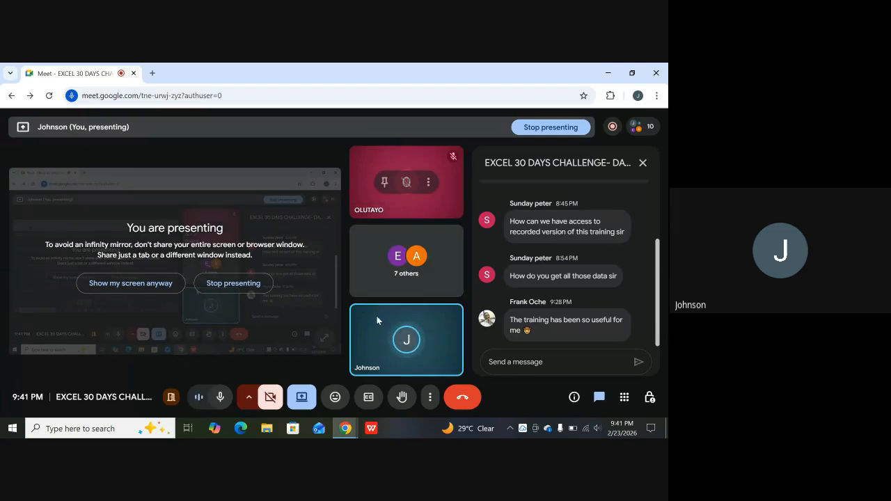
pyautogui.moveTo(375, 328)
pyautogui.moveTo(437, 309)
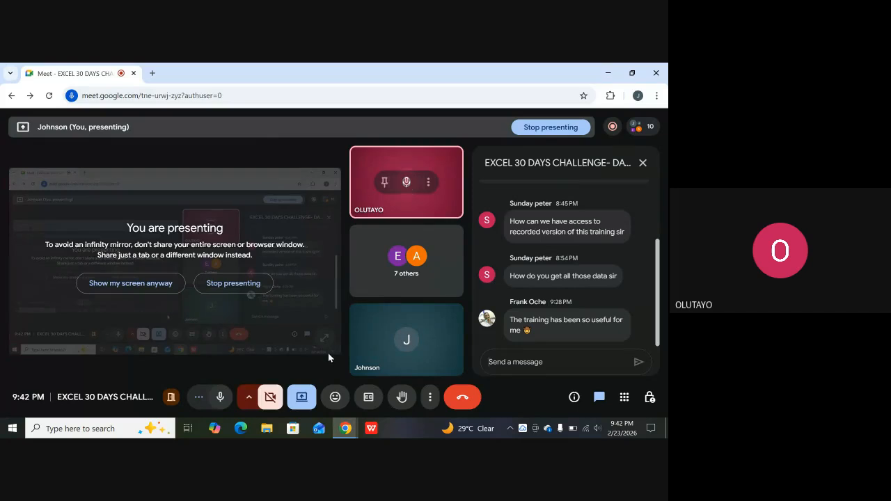
# - Mute the microphone and stop sharing the screen in the meeting
pyautogui.click(219, 399)
pyautogui.click(302, 397)
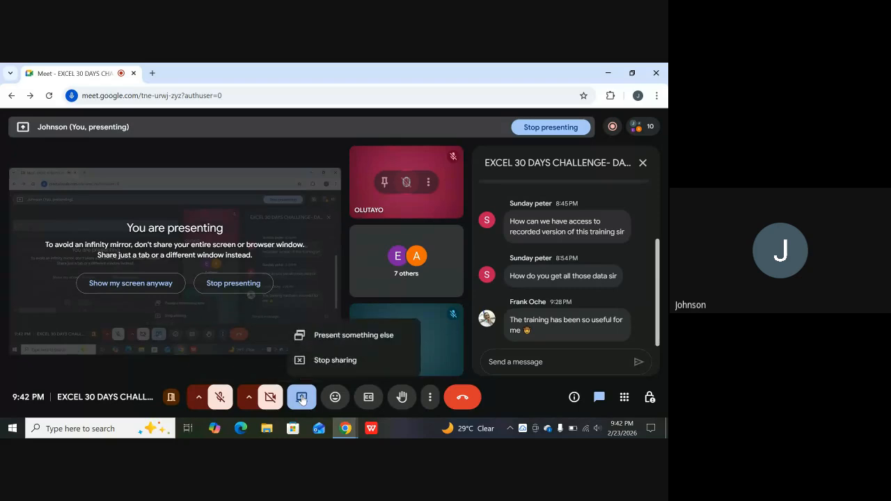
pyautogui.click(322, 362)
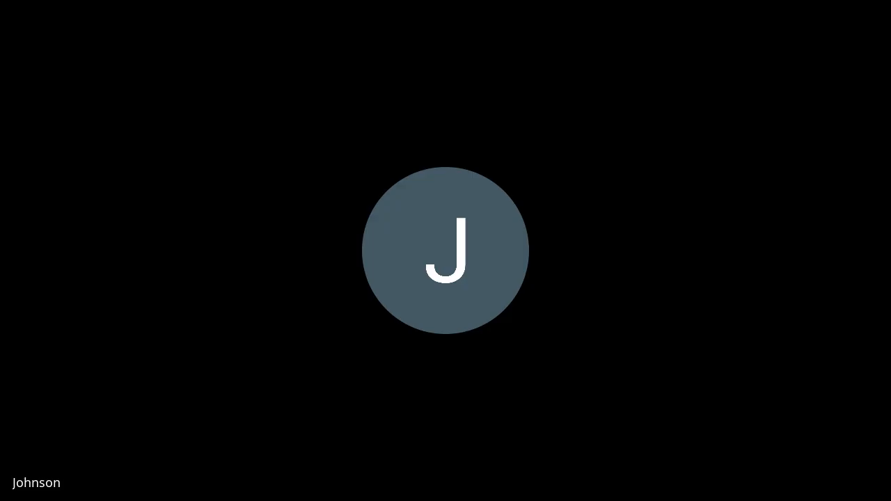